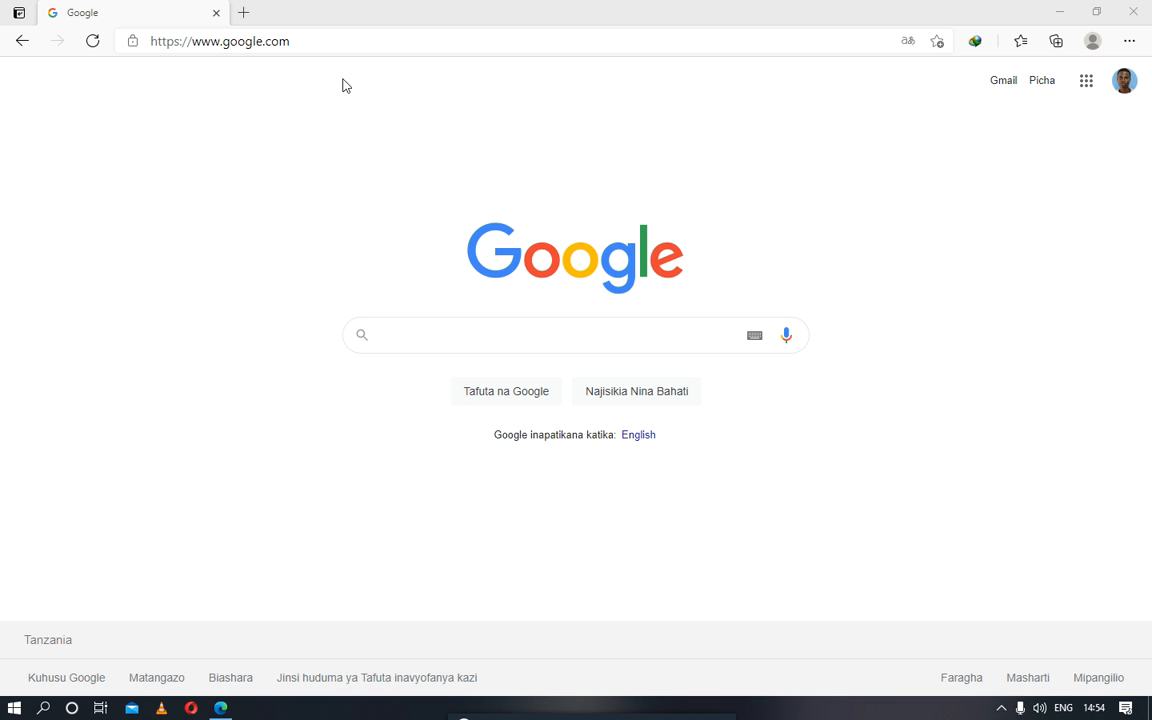
Step: Go to tallysolutions.com and open the TallyPrime download page
{"action": "left_click", "coordinate": [283, 45]}
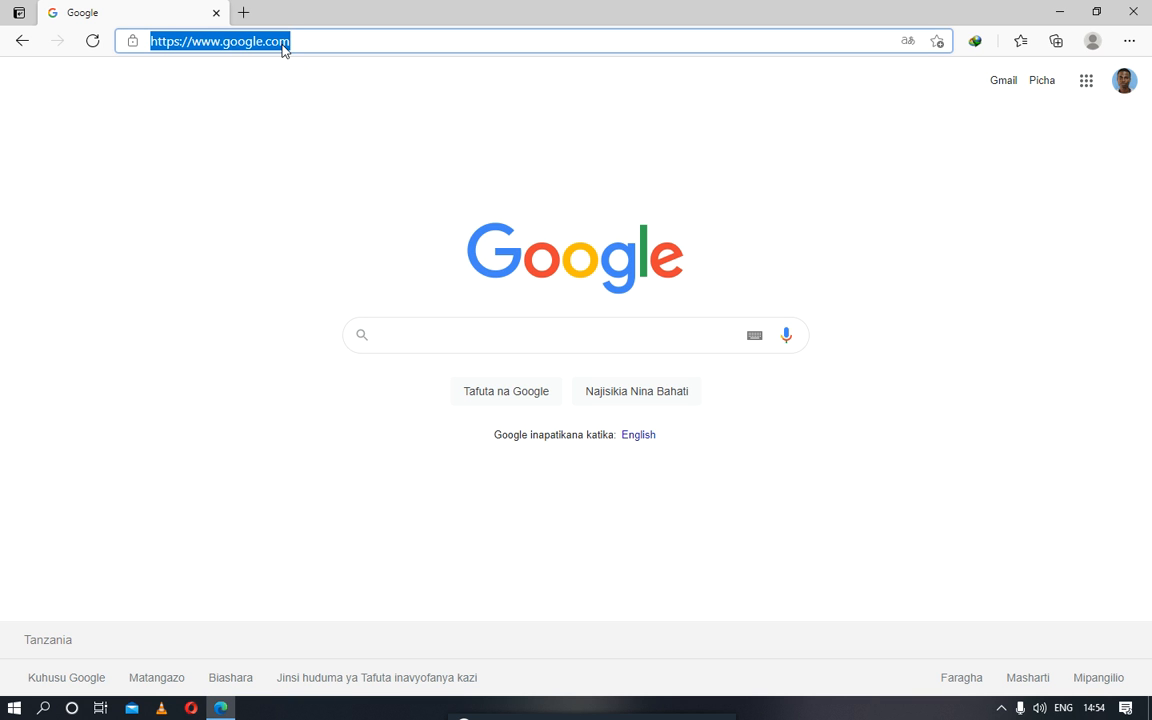
{"action": "type", "text": "tallysolutions"}
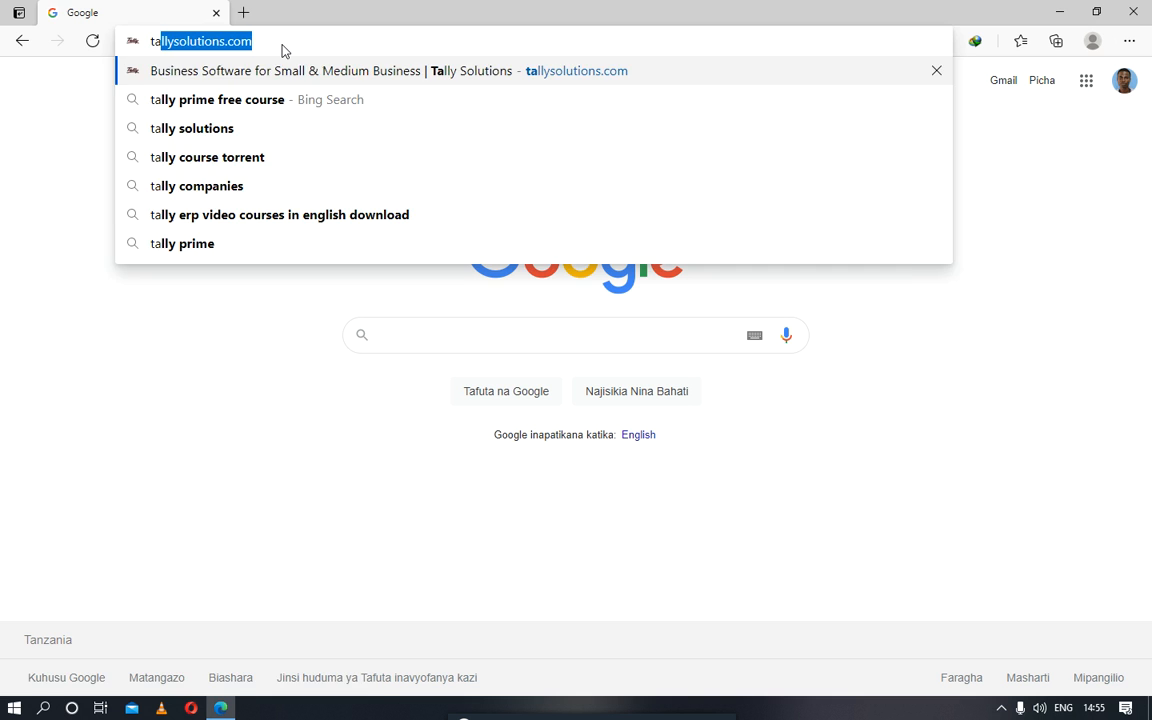
{"action": "key", "text": "Return"}
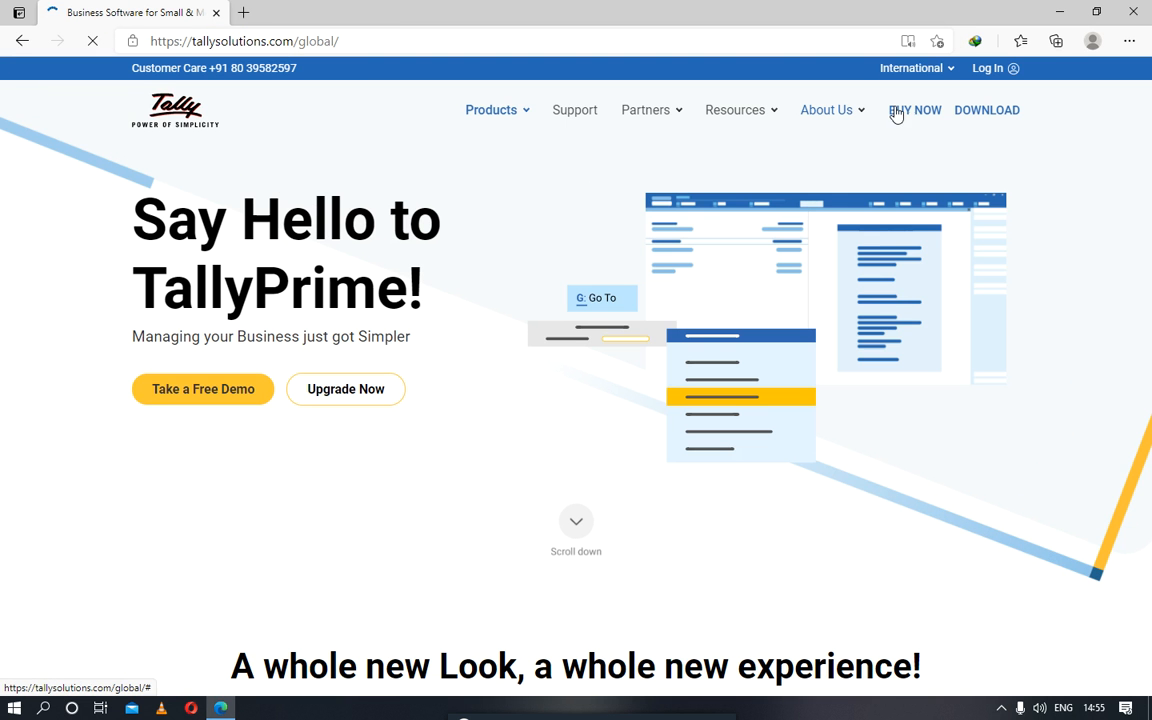
{"action": "left_click", "coordinate": [978, 112]}
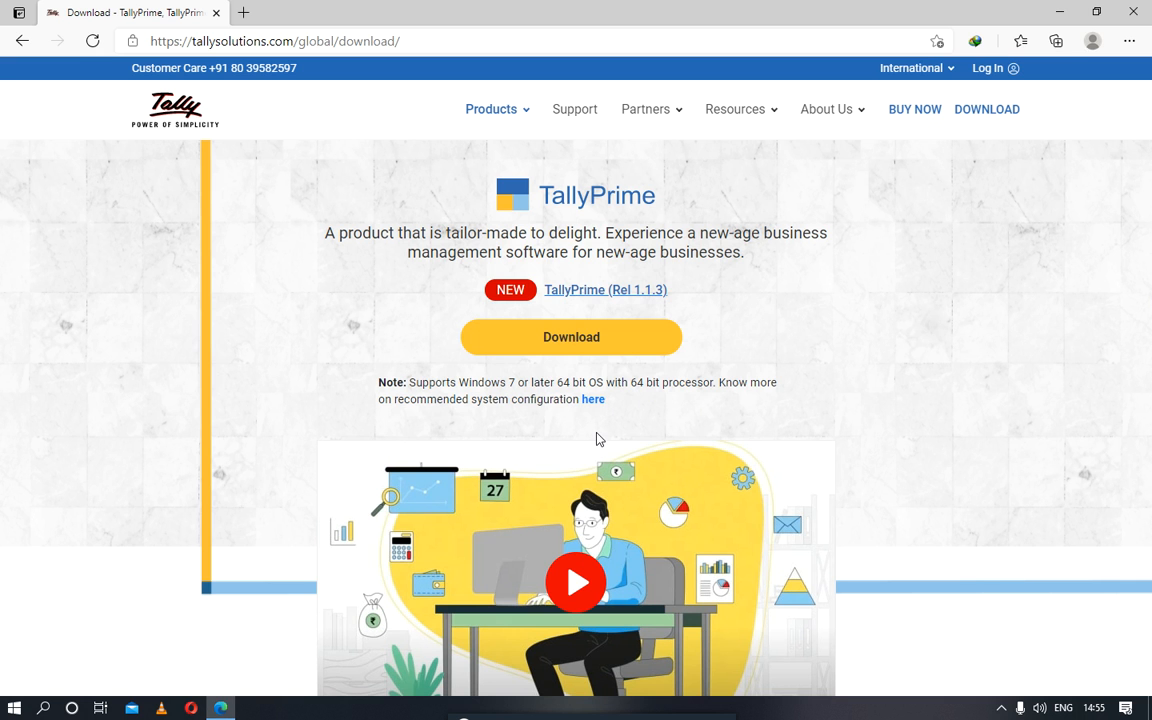
Step: Switch to TallyPrime, continue in Educational Mode and skip the login to the existing company
{"action": "left_click", "coordinate": [1057, 13]}
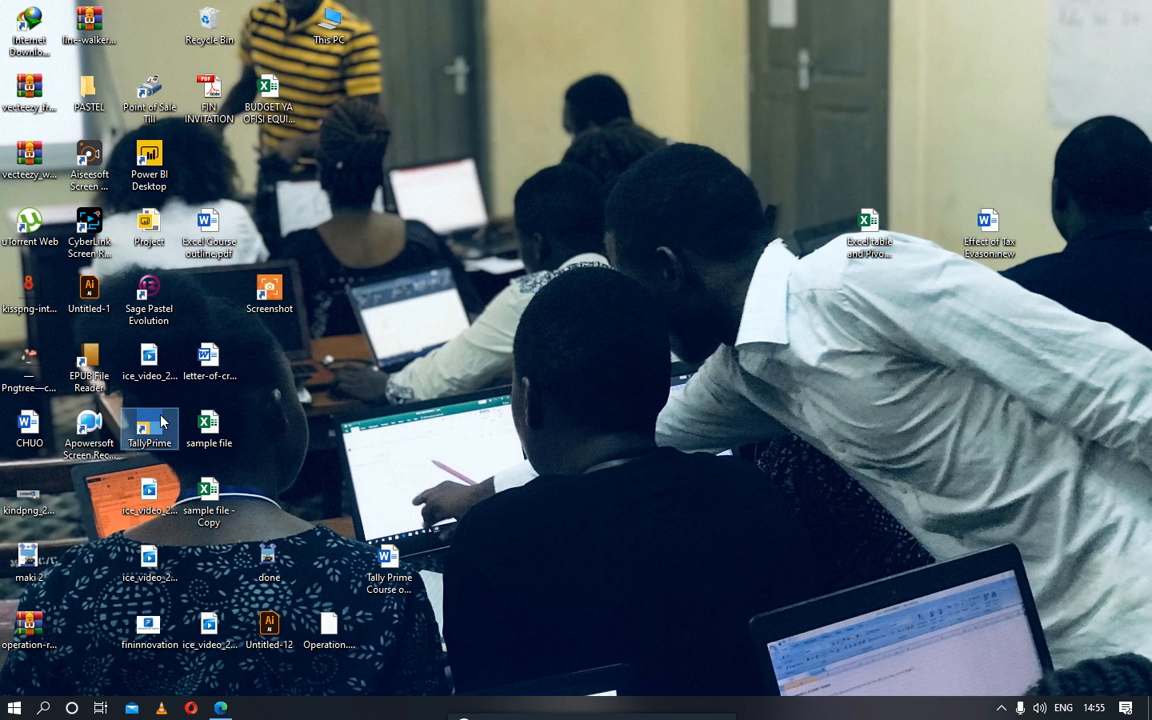
{"action": "double_click", "coordinate": [160, 422]}
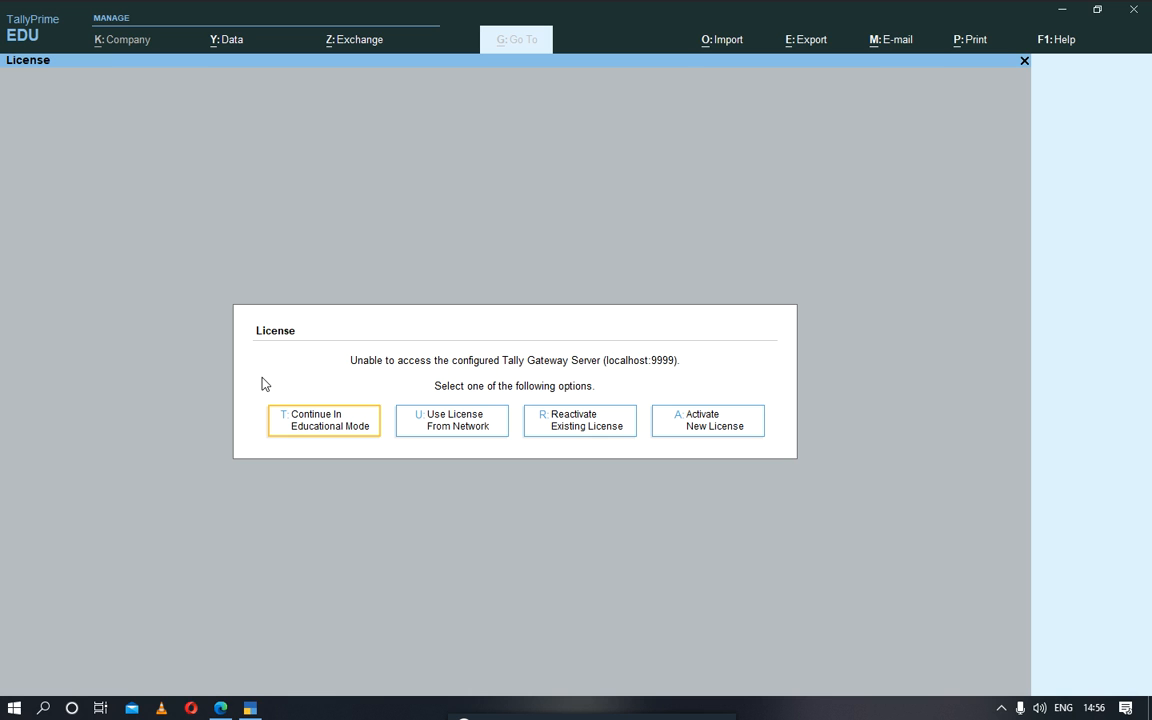
{"action": "left_click", "coordinate": [318, 426]}
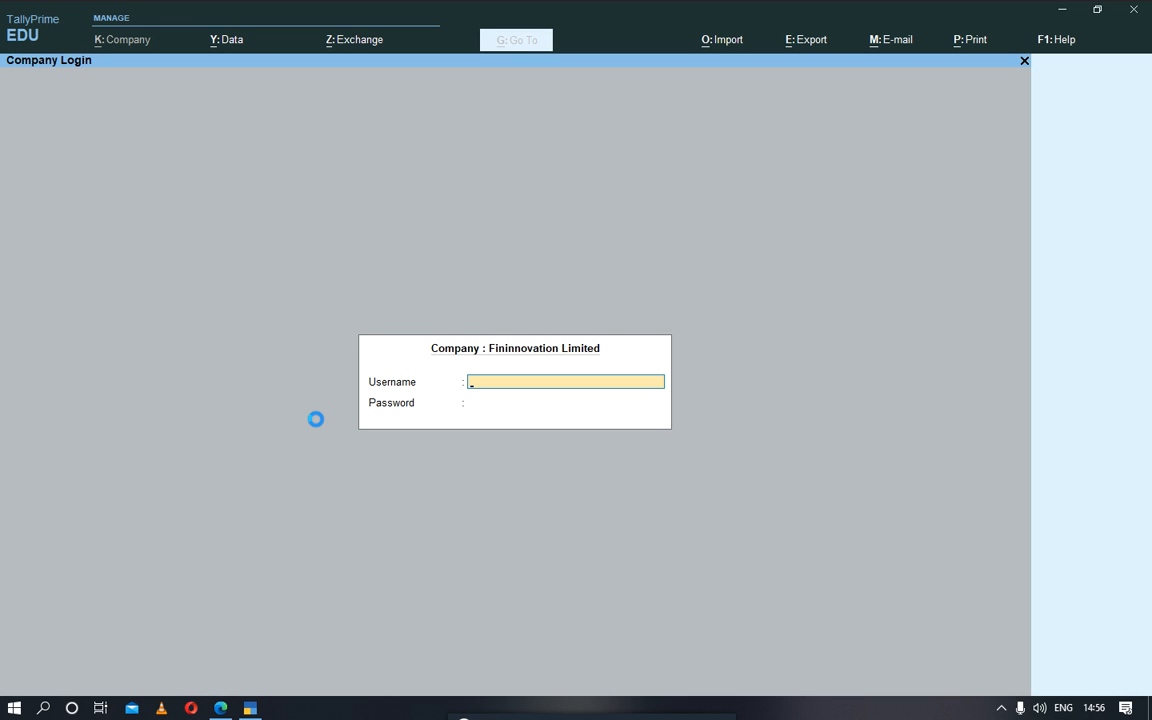
{"action": "key", "text": "Escape"}
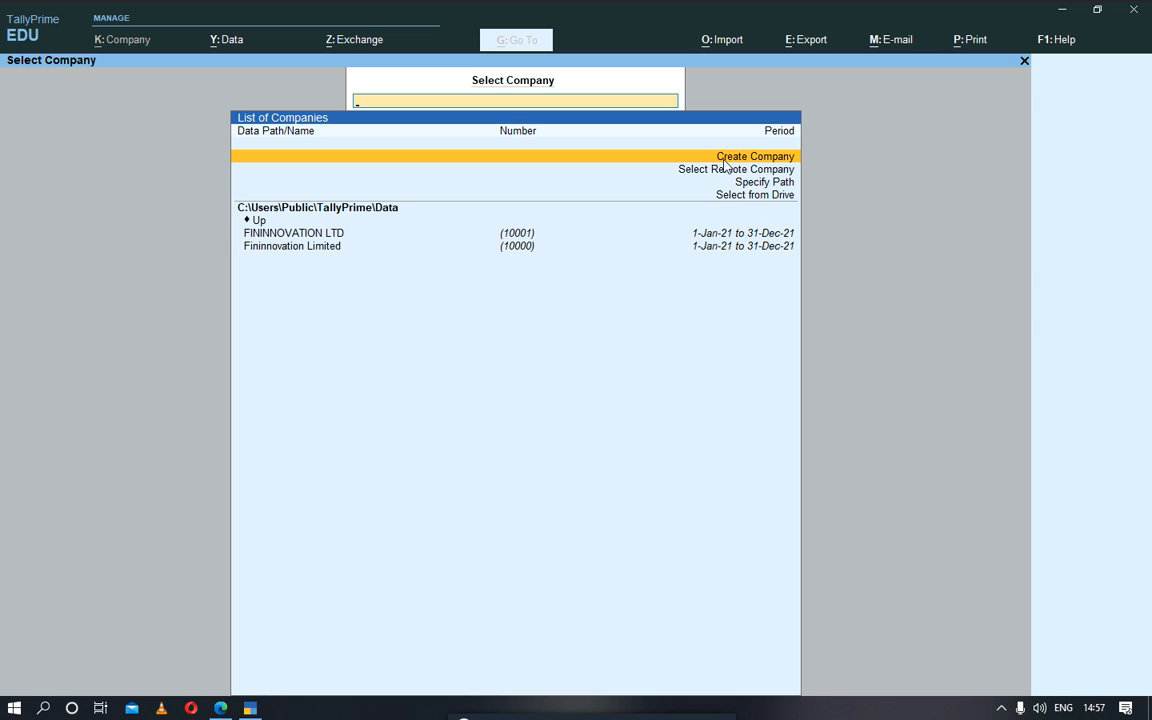
Step: Start a new company named ABC LIMITED and keep the same mailing name
{"action": "left_click", "coordinate": [726, 166]}
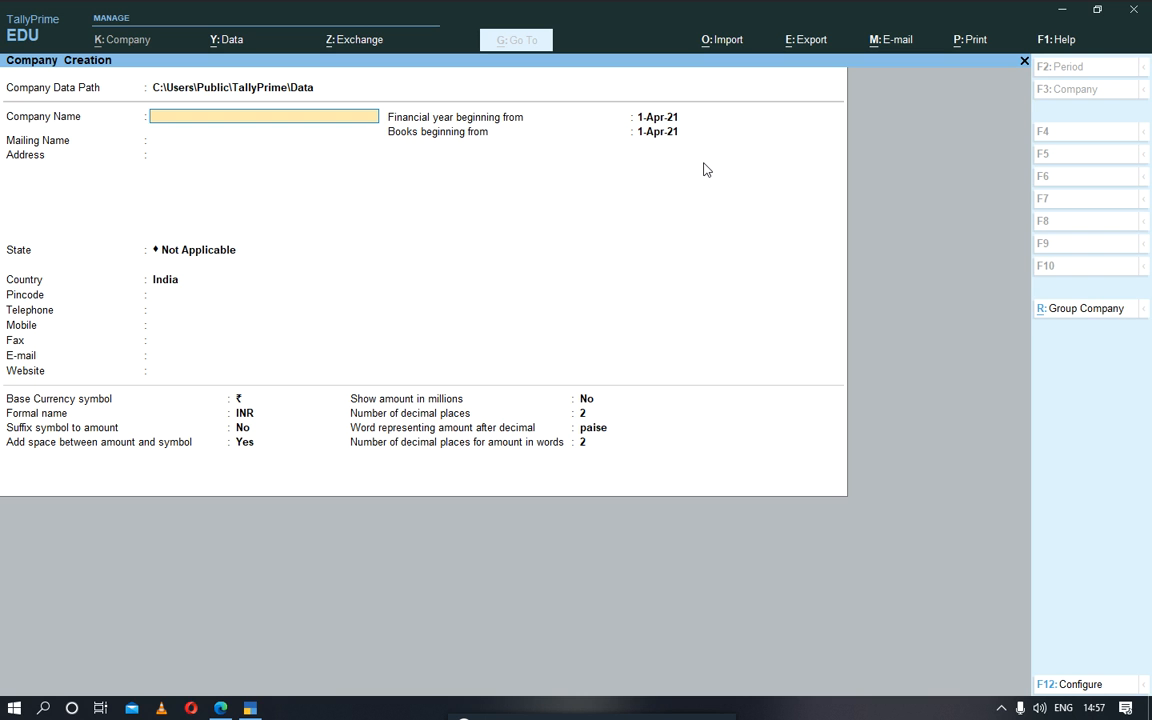
{"action": "type", "text": "ABC LIMITED"}
{"action": "key", "text": "Return"}
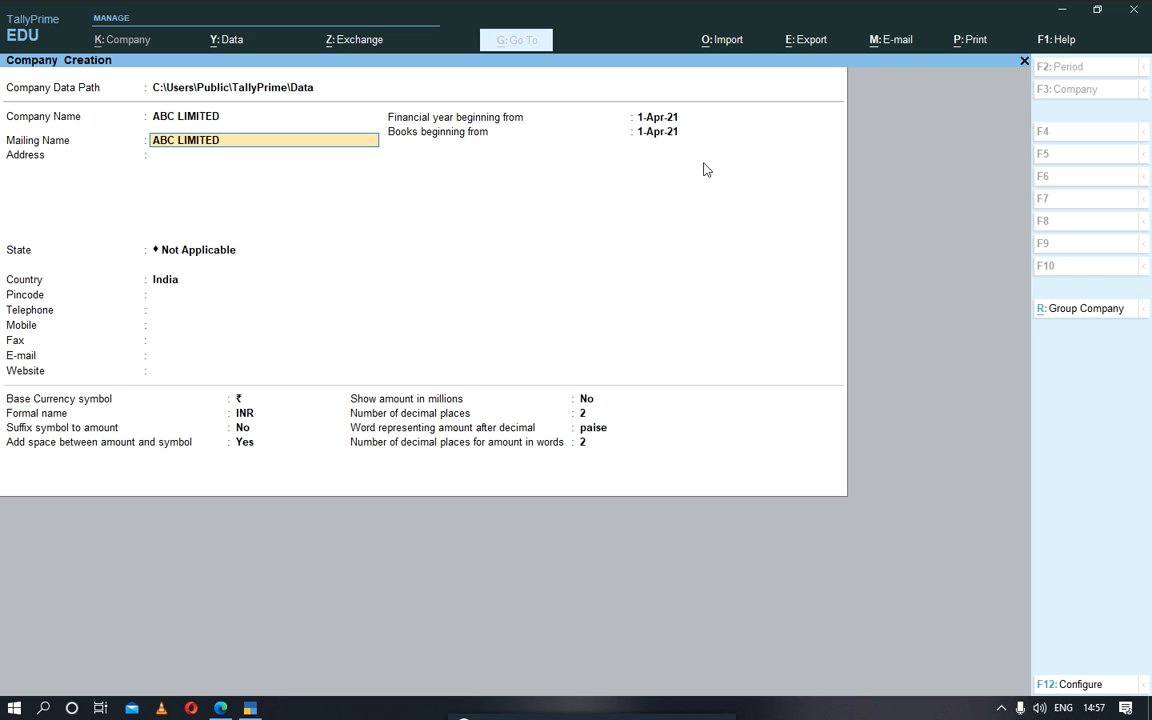
{"action": "key", "text": "Return"}
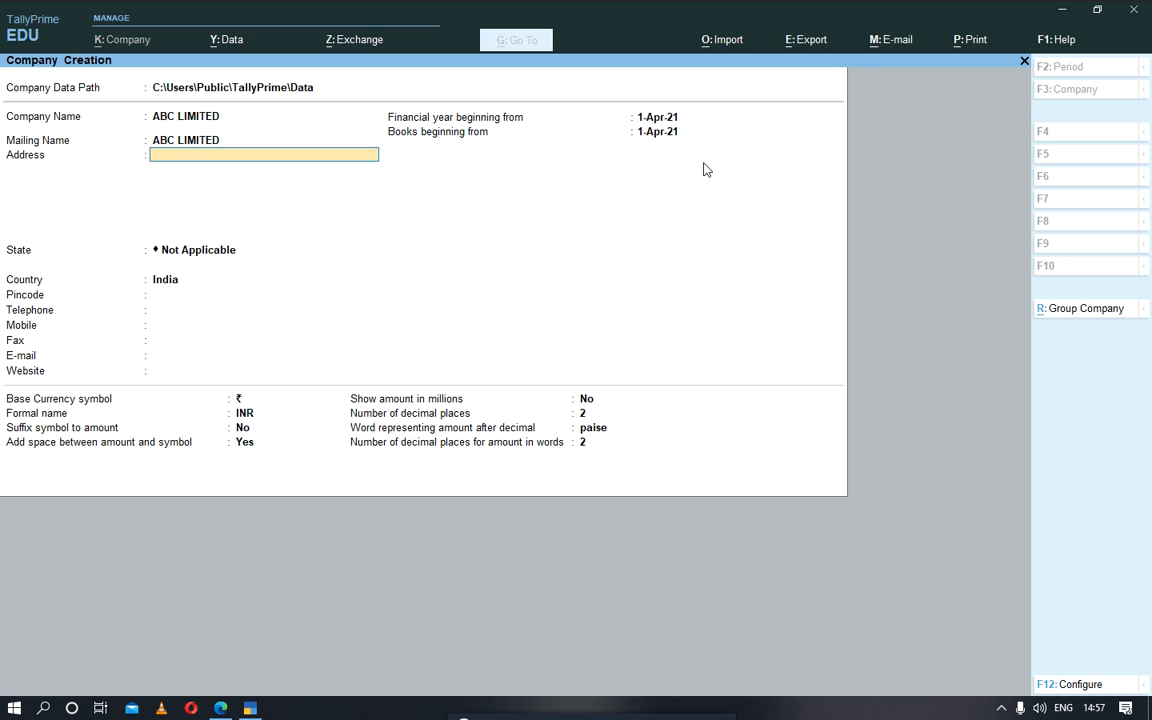
Step: Enter DAR ES SALAAM as the city on the first line of the company's address
{"action": "type", "text": "DAR ES SALAAM"}
{"action": "key", "text": "Return"}
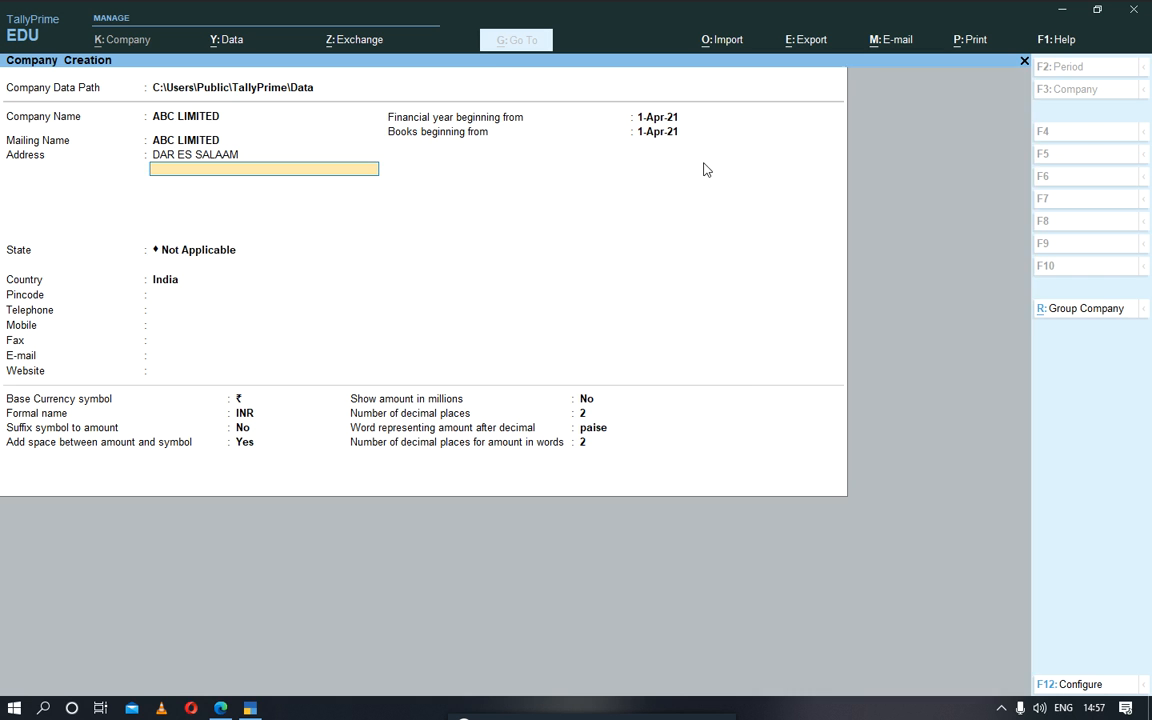
Step: Leave the rest of the address blank and keep the company's state as Not Applicable
{"action": "key", "text": "Return"}
{"action": "key", "text": "Down"}
{"action": "key", "text": "Down"}
{"action": "key", "text": "Down"}
{"action": "key", "text": "Down"}
{"action": "key", "text": "Down"}
{"action": "key", "text": "Down"}
{"action": "key", "text": "Down"}
{"action": "key", "text": "Down"}
{"action": "key", "text": "Down"}
{"action": "key", "text": "Down"}
{"action": "key", "text": "Down"}
{"action": "key", "text": "Down"}
{"action": "key", "text": "Down"}
{"action": "key", "text": "Down"}
{"action": "key", "text": "Down"}
{"action": "key", "text": "Down"}
{"action": "key", "text": "Down"}
{"action": "key", "text": "Down"}
{"action": "key", "text": "Down"}
{"action": "key", "text": "Down"}
{"action": "key", "text": "Down"}
{"action": "key", "text": "Down"}
{"action": "key", "text": "Down"}
{"action": "key", "text": "Down"}
{"action": "key", "text": "Down"}
{"action": "key", "text": "Down"}
{"action": "key", "text": "Down"}
{"action": "key", "text": "Down"}
{"action": "key", "text": "Down"}
{"action": "key", "text": "Down"}
{"action": "key", "text": "Down"}
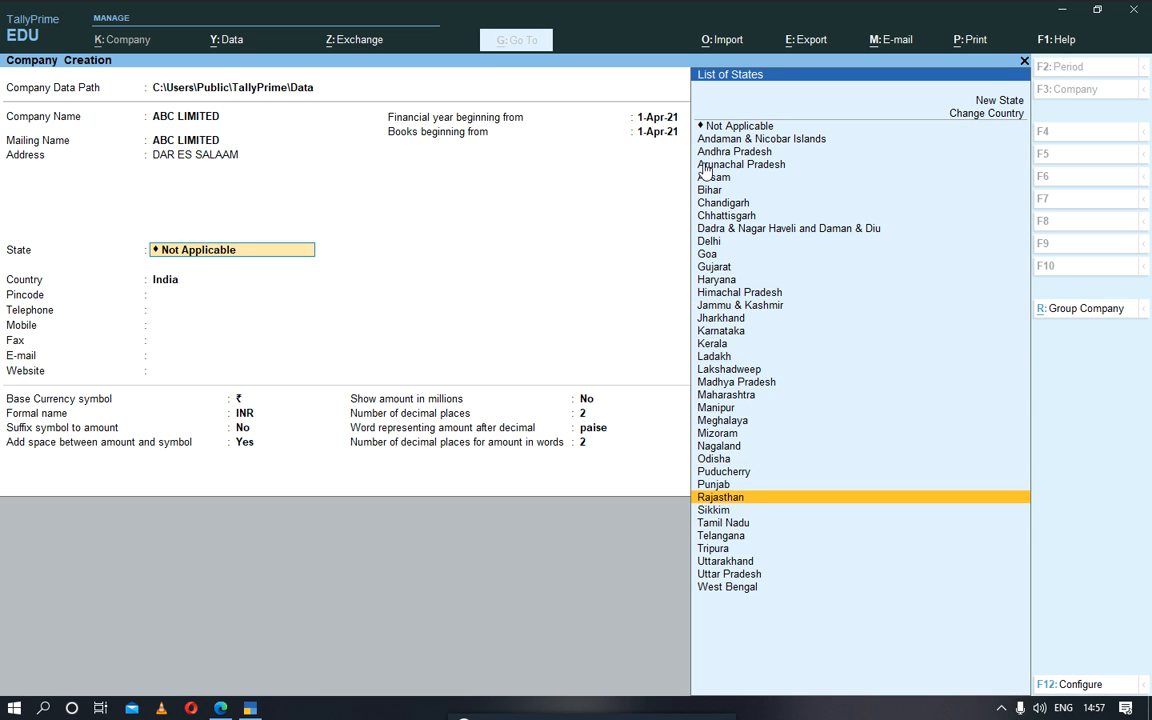
{"action": "key", "text": "Up"}
{"action": "key", "text": "Up"}
{"action": "key", "text": "Up"}
{"action": "key", "text": "Up"}
{"action": "key", "text": "Up"}
{"action": "key", "text": "Up"}
{"action": "key", "text": "Up"}
{"action": "key", "text": "Up"}
{"action": "key", "text": "Up"}
{"action": "key", "text": "Up"}
{"action": "key", "text": "Up"}
{"action": "key", "text": "Up"}
{"action": "key", "text": "Up"}
{"action": "key", "text": "Up"}
{"action": "key", "text": "Up"}
{"action": "key", "text": "Up"}
{"action": "key", "text": "Up"}
{"action": "key", "text": "Up"}
{"action": "key", "text": "Up"}
{"action": "key", "text": "Up"}
{"action": "key", "text": "Up"}
{"action": "key", "text": "Up"}
{"action": "key", "text": "Up"}
{"action": "key", "text": "Up"}
{"action": "key", "text": "Up"}
{"action": "key", "text": "Up"}
{"action": "key", "text": "Up"}
{"action": "key", "text": "Up"}
{"action": "key", "text": "Up"}
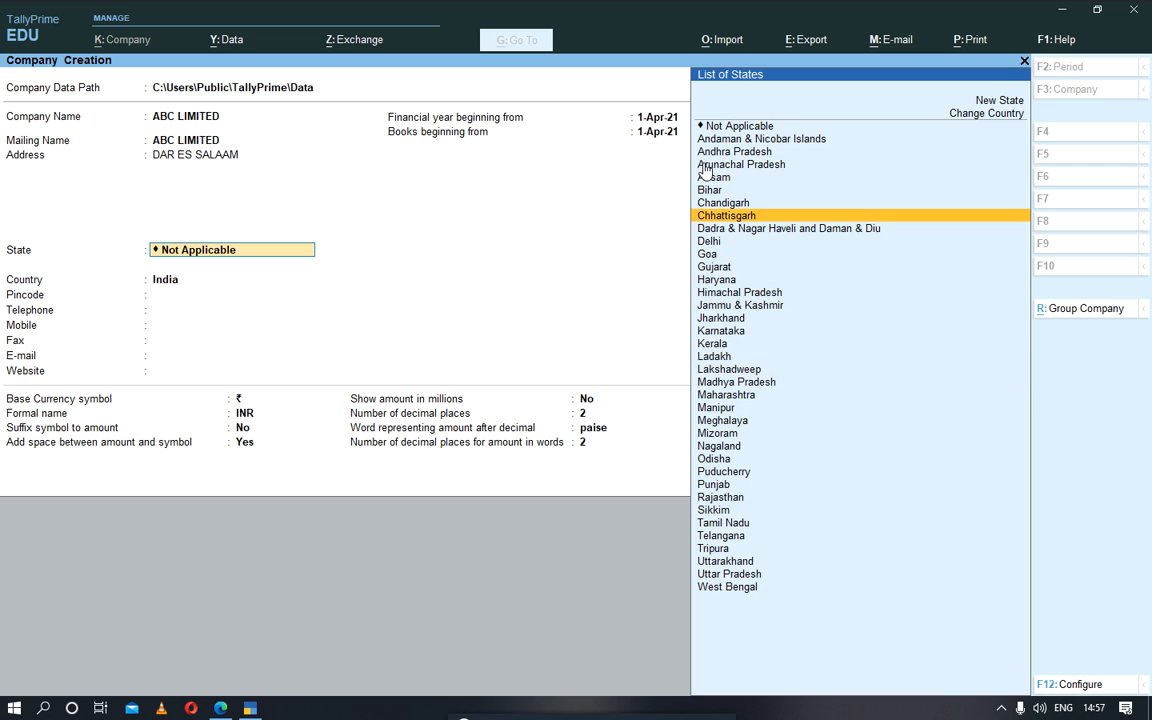
{"action": "key", "text": "Down"}
{"action": "key", "text": "Down"}
{"action": "key", "text": "Return"}
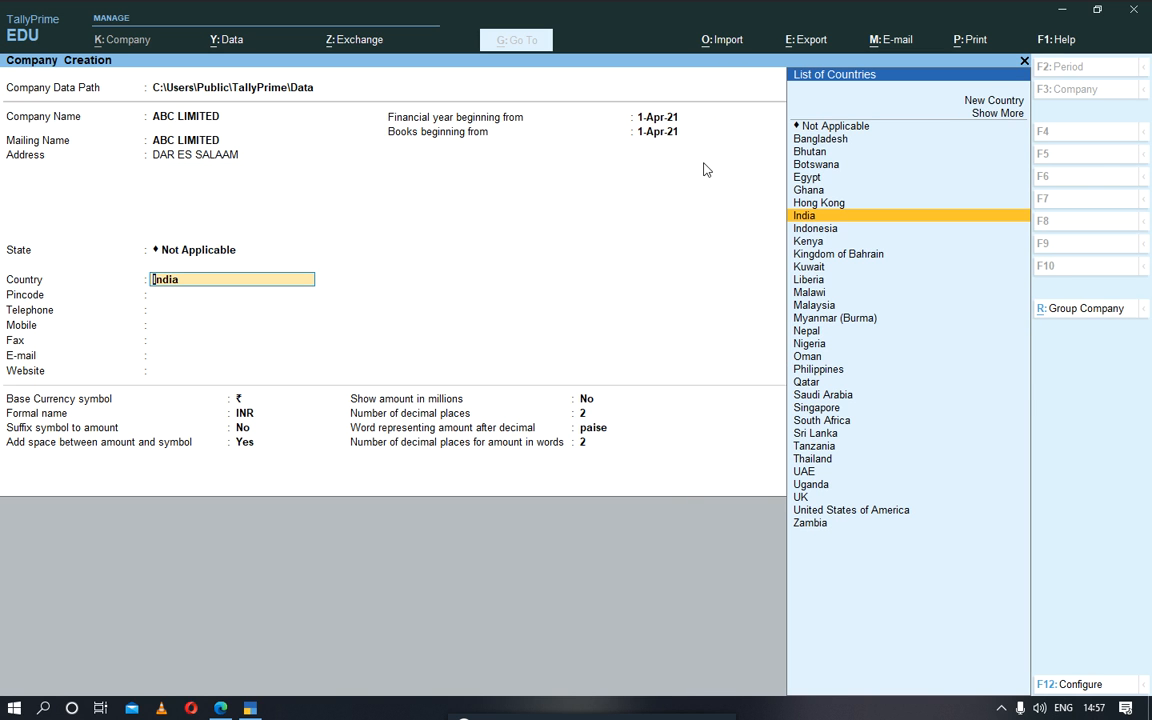
Step: Set the company's country to Tanzania
{"action": "key", "text": "Down"}
{"action": "key", "text": "Down"}
{"action": "key", "text": "Down"}
{"action": "key", "text": "Down"}
{"action": "key", "text": "Down"}
{"action": "key", "text": "Down"}
{"action": "key", "text": "Down"}
{"action": "key", "text": "Down"}
{"action": "key", "text": "Down"}
{"action": "key", "text": "Down"}
{"action": "key", "text": "Down"}
{"action": "key", "text": "Down"}
{"action": "key", "text": "Down"}
{"action": "key", "text": "Down"}
{"action": "key", "text": "Down"}
{"action": "key", "text": "Down"}
{"action": "key", "text": "Down"}
{"action": "key", "text": "Down"}
{"action": "key", "text": "Down"}
{"action": "key", "text": "Down"}
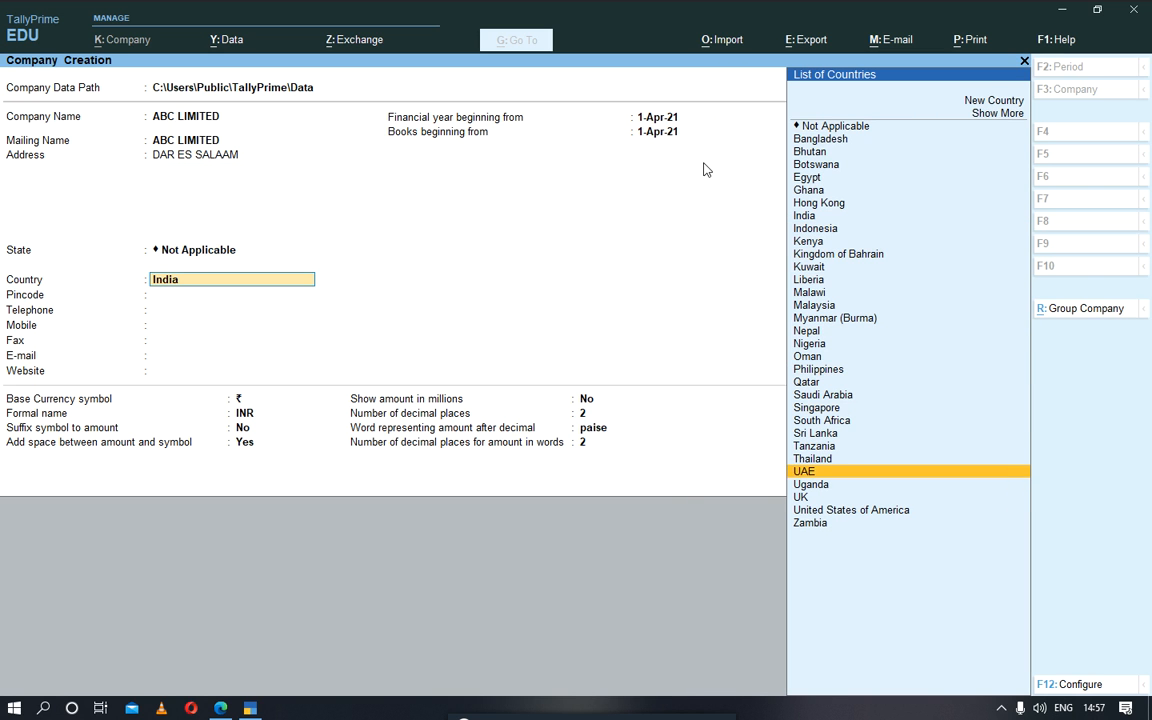
{"action": "key", "text": "Up"}
{"action": "key", "text": "Up"}
{"action": "key", "text": "Return"}
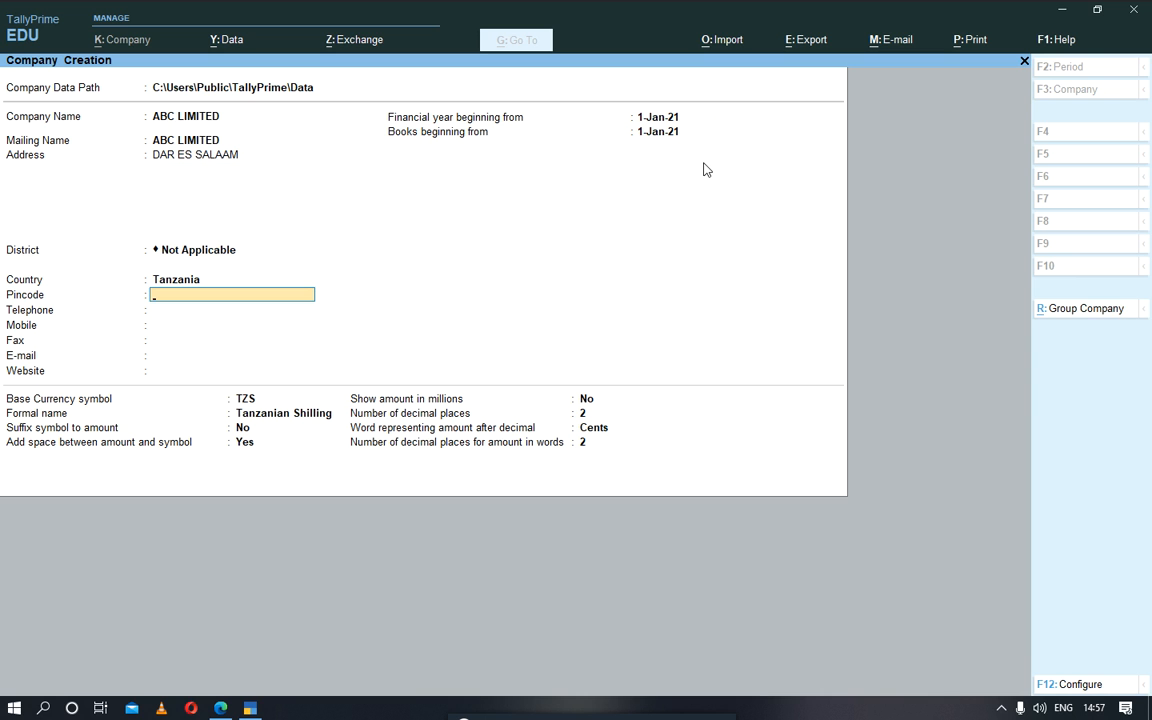
Step: Leave the pincode and contact fields blank and accept 1-Jan-21 as the financial year and books start date
{"action": "key", "text": "Return"}
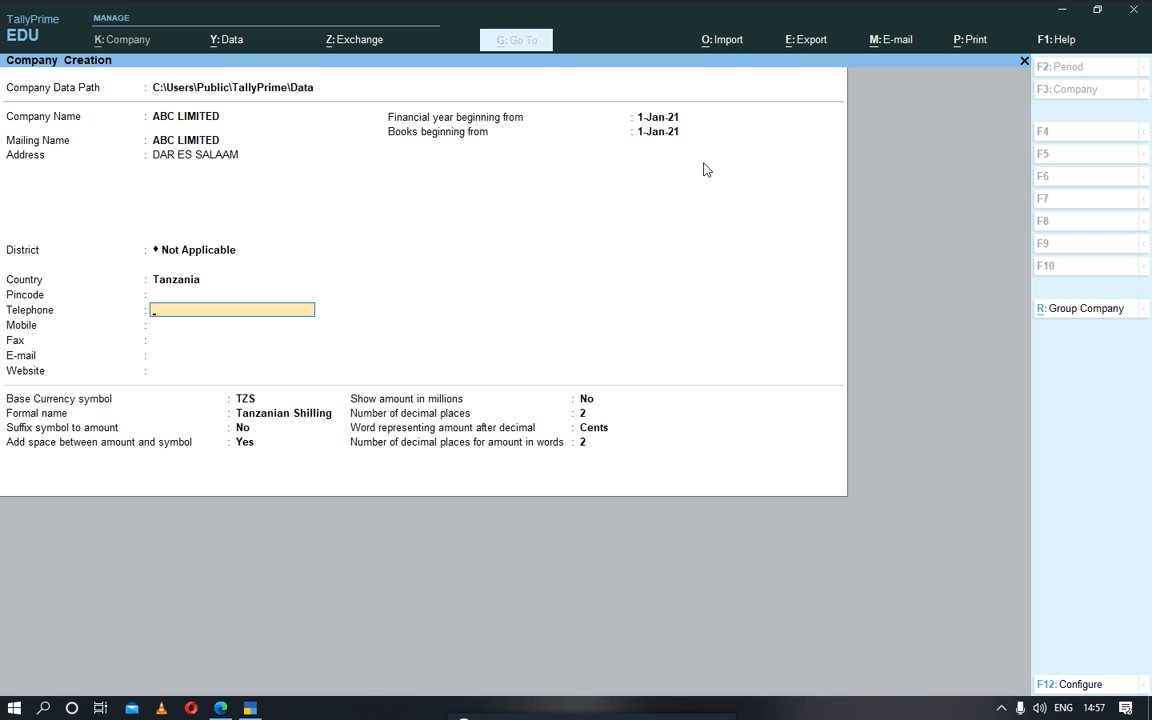
{"action": "key", "text": "Return"}
{"action": "key", "text": "Return"}
{"action": "key", "text": "Return"}
{"action": "key", "text": "Return"}
{"action": "key", "text": "Return"}
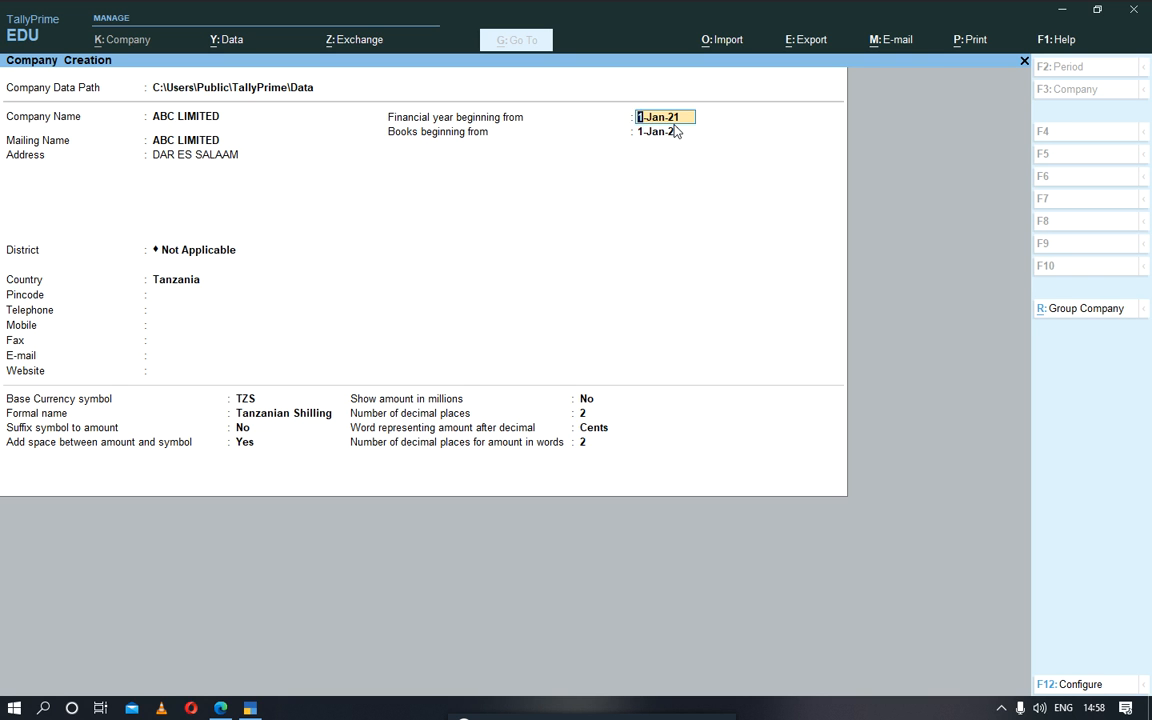
{"action": "key", "text": "Return"}
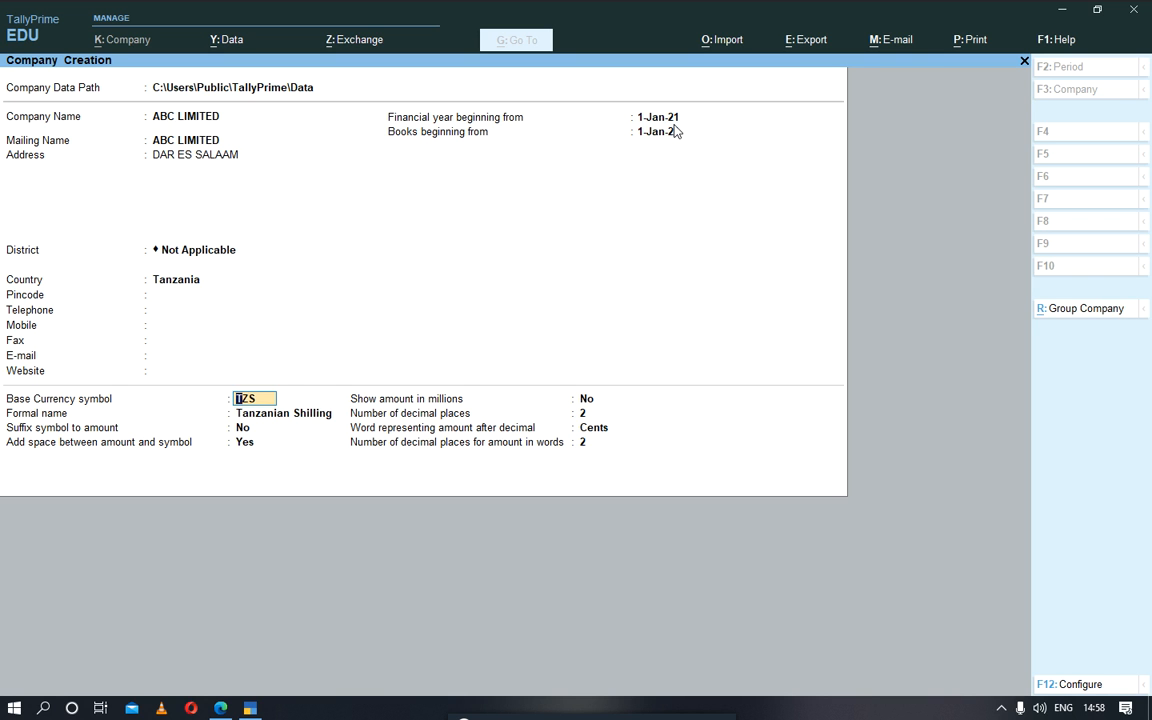
Step: Accept the default TZS currency symbol and format settings, and set Show amount in millions to Yes
{"action": "key", "text": "Return"}
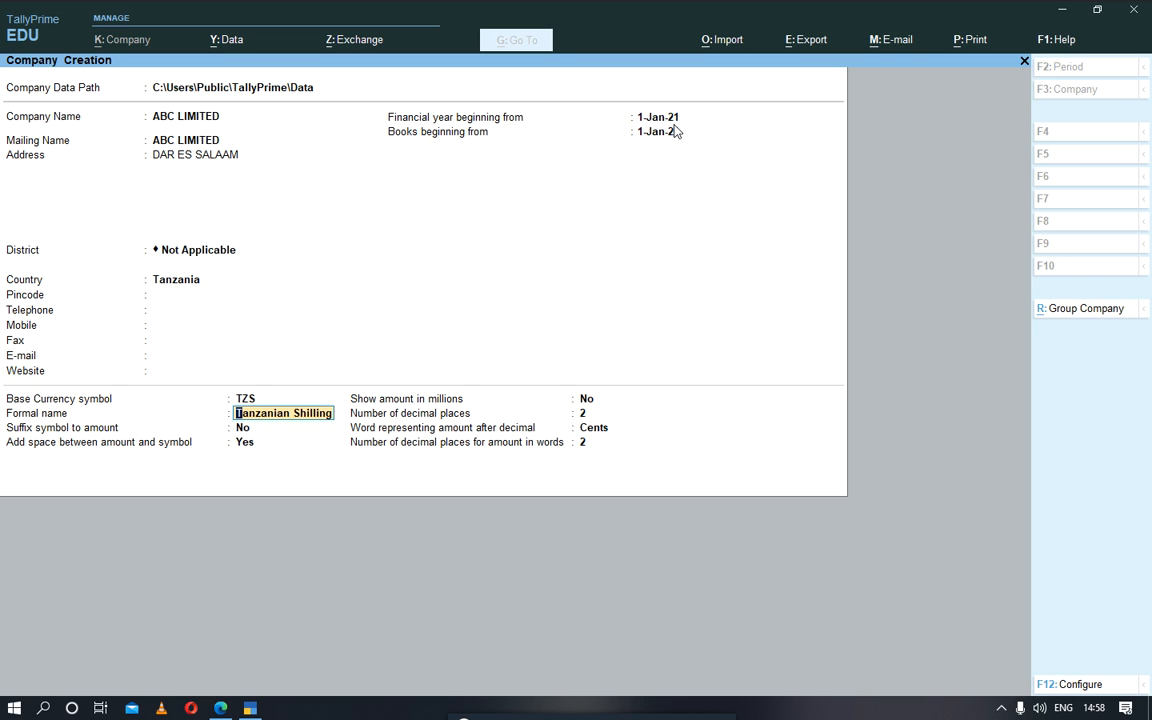
{"action": "key", "text": "Return"}
{"action": "key", "text": "Return"}
{"action": "key", "text": "Return"}
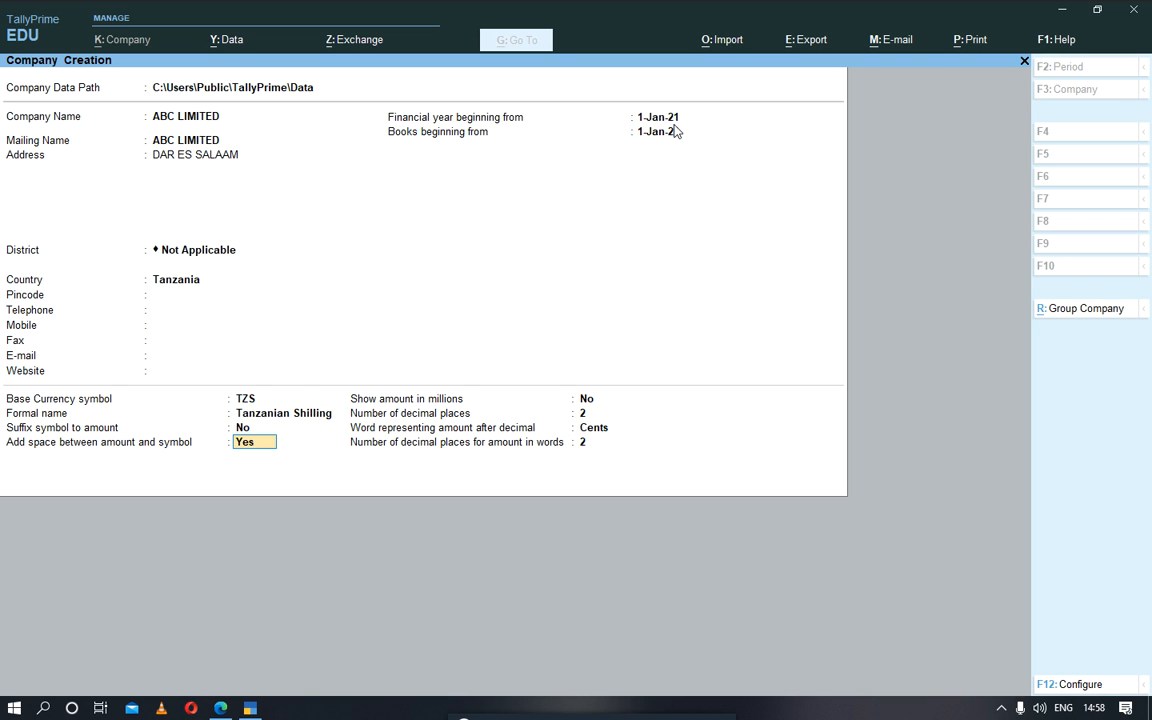
{"action": "type", "text": "YES"}
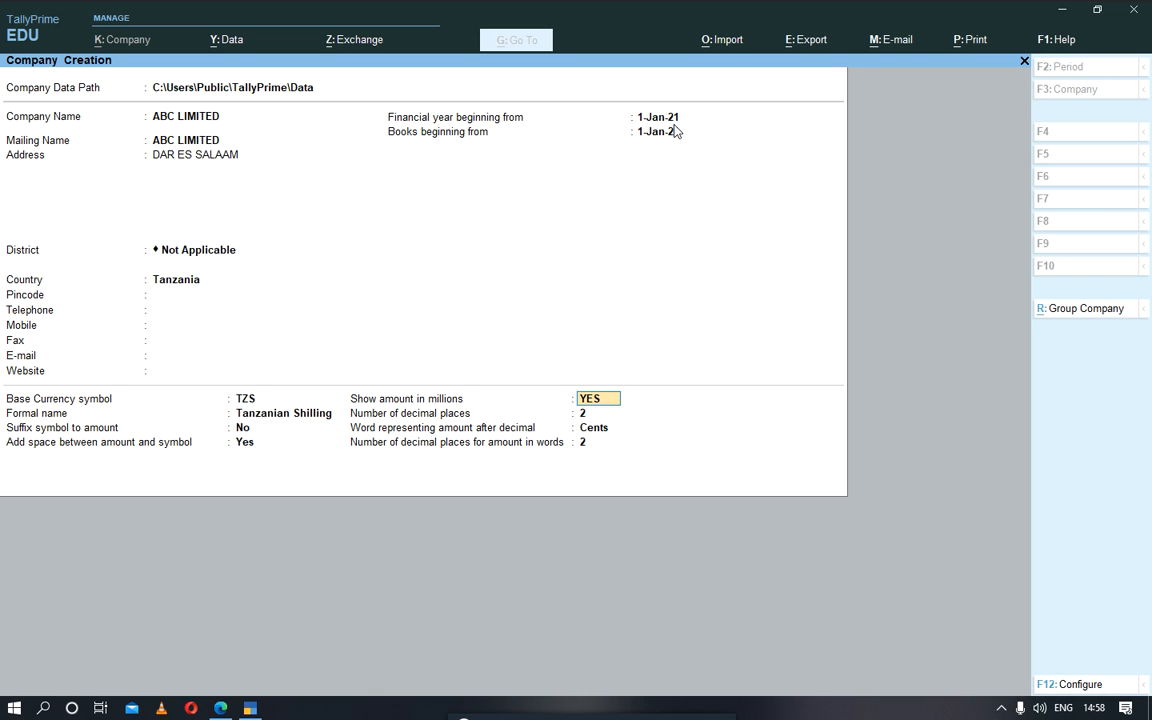
{"action": "key", "text": "Return"}
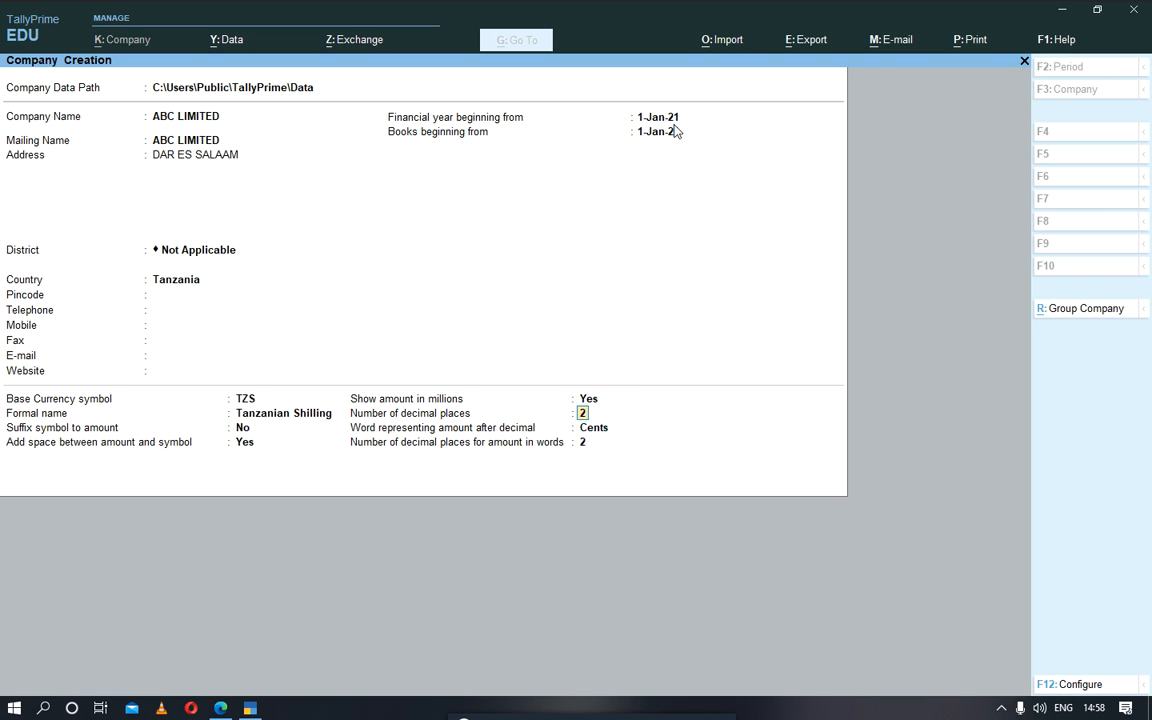
Step: Keep the default decimal settings with Cents as the decimal word and accept the creation of the company
{"action": "key", "text": "Up"}
{"action": "key", "text": "Return"}
{"action": "key", "text": "Return"}
{"action": "key", "text": "Return"}
{"action": "key", "text": "Return"}
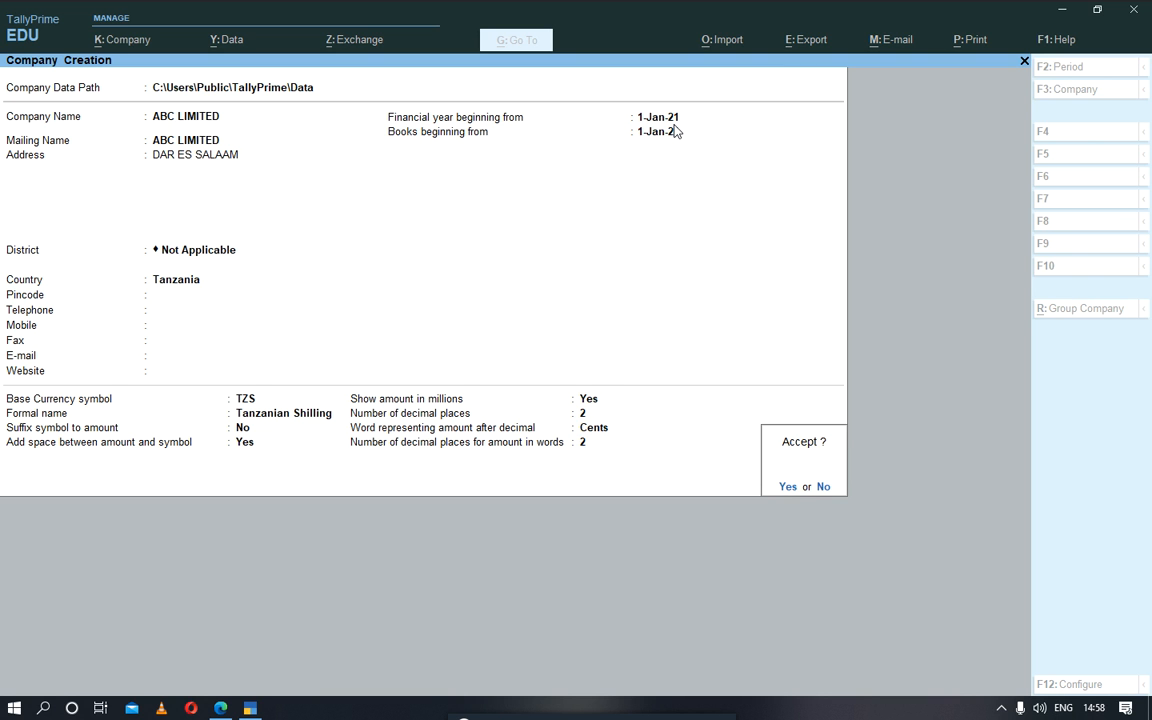
{"action": "left_click", "coordinate": [783, 488]}
{"action": "left_click", "coordinate": [783, 487]}
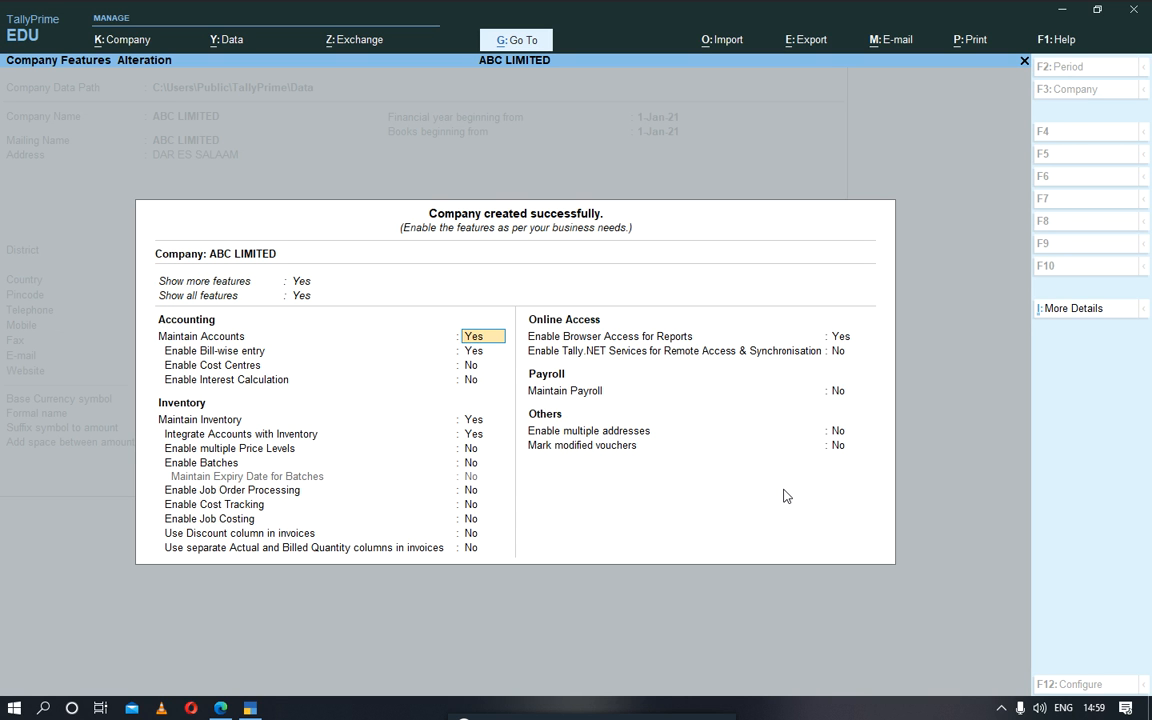
Step: Keep the default accounting and inventory features for ABC LIMITED and accept them
{"action": "key", "text": "Return"}
{"action": "key", "text": "Return"}
{"action": "key", "text": "Return"}
{"action": "key", "text": "Return"}
{"action": "key", "text": "Return"}
{"action": "key", "text": "Return"}
{"action": "key", "text": "Return"}
{"action": "key", "text": "Return"}
{"action": "key", "text": "Return"}
{"action": "key", "text": "Return"}
{"action": "key", "text": "Return"}
{"action": "key", "text": "Return"}
{"action": "key", "text": "Return"}
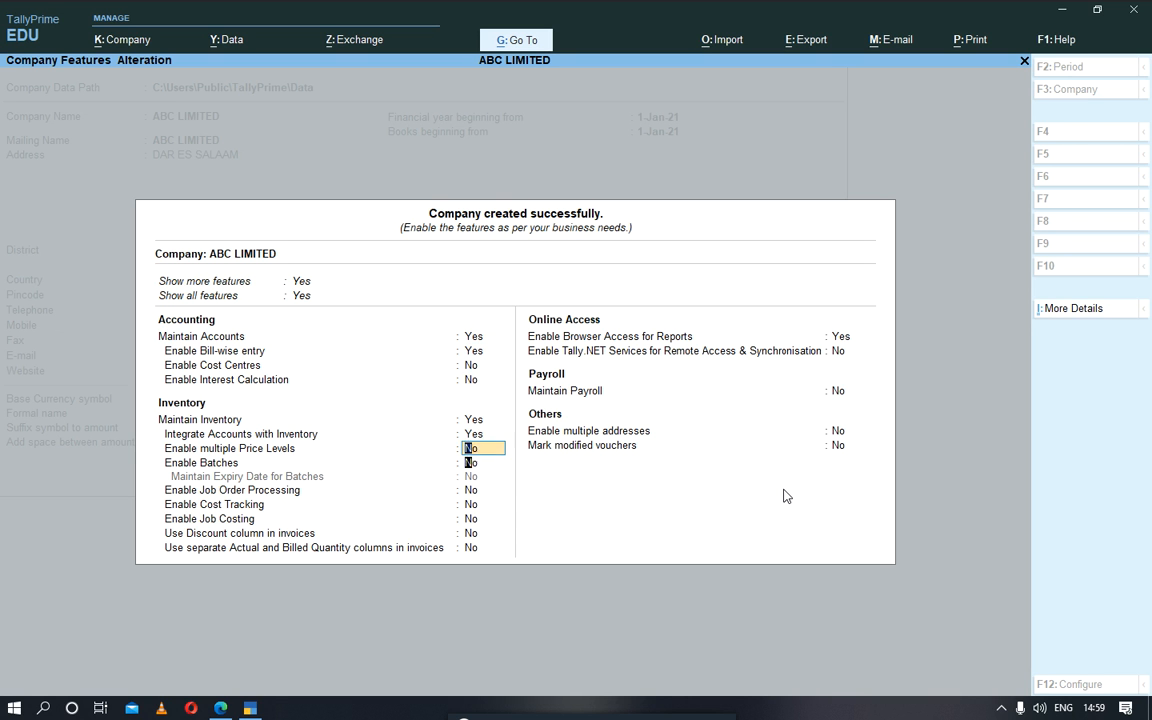
{"action": "key", "text": "Return"}
{"action": "key", "text": "Return"}
{"action": "key", "text": "Return"}
{"action": "key", "text": "Return"}
{"action": "key", "text": "Return"}
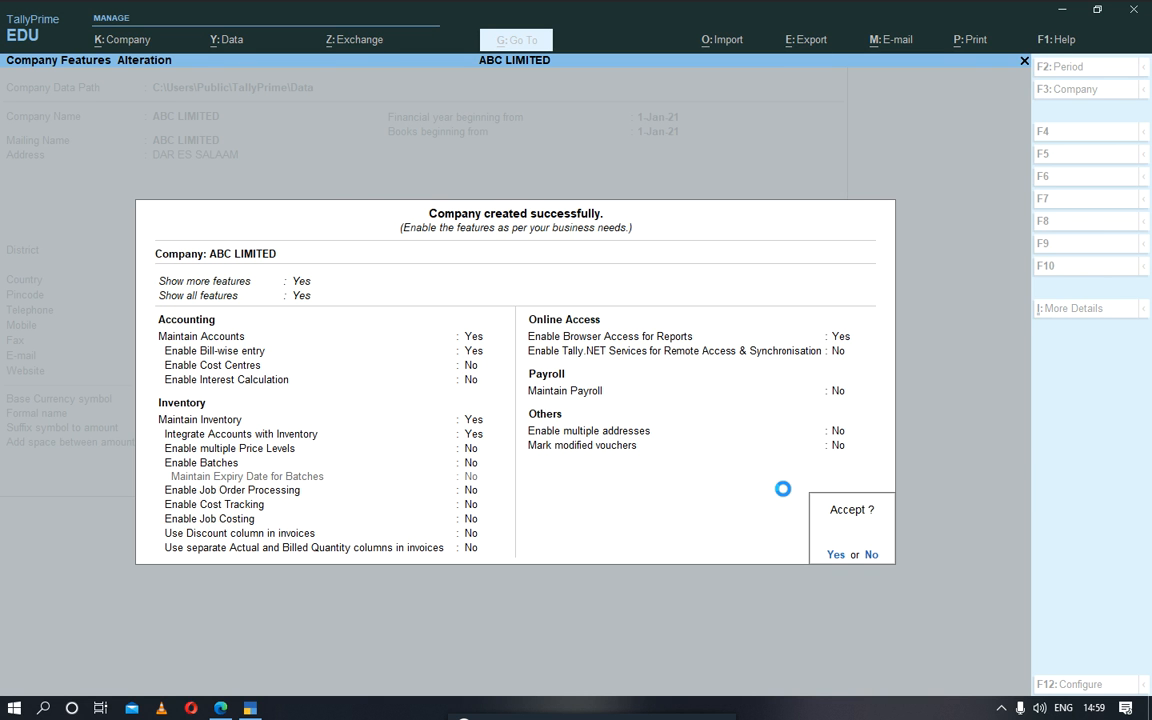
{"action": "key", "text": "Return"}
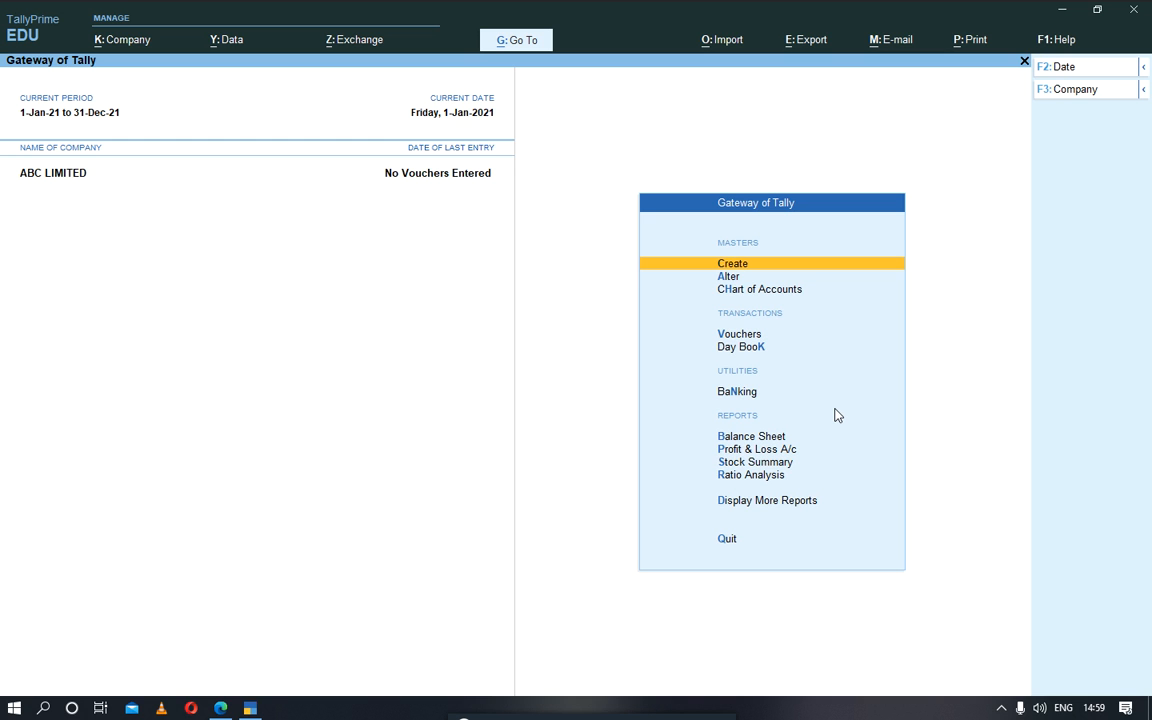
{"action": "left_click", "coordinate": [642, 289]}
{"action": "left_click", "coordinate": [117, 40]}
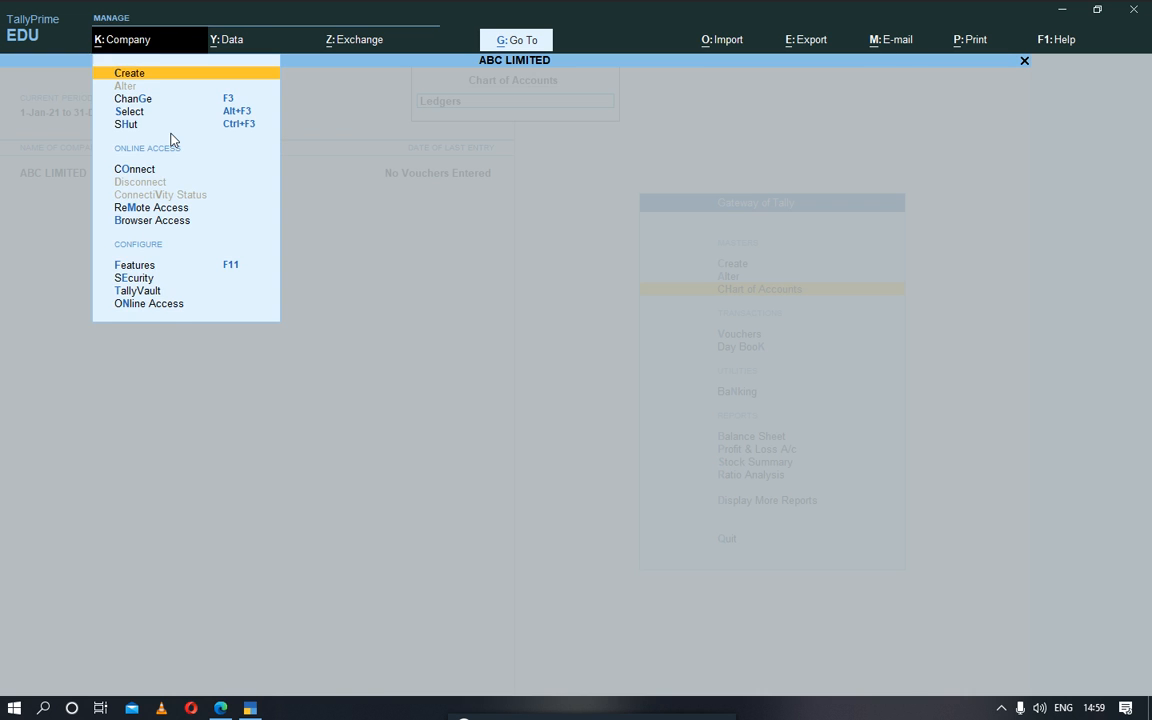
{"action": "key", "text": "Escape"}
{"action": "key", "text": "Escape"}
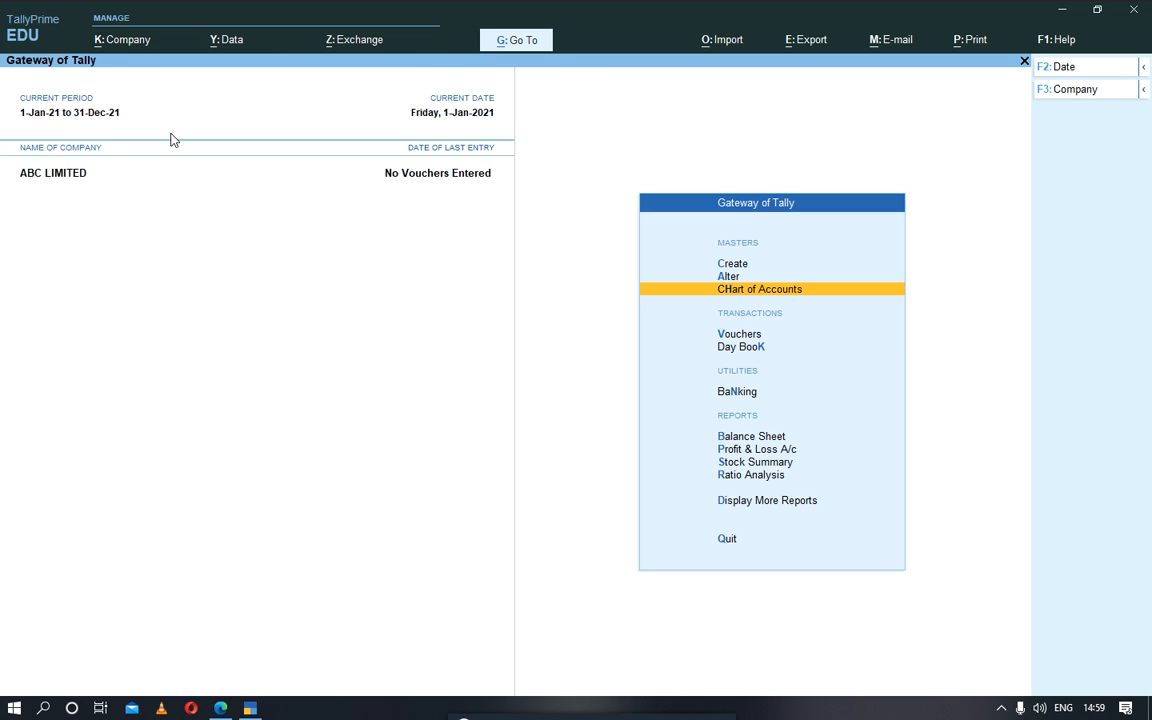
Step: Open ABC LIMITED's details for alteration, keeping its name, mailing name and address, and Tanzania as the country
{"action": "left_click", "coordinate": [112, 45]}
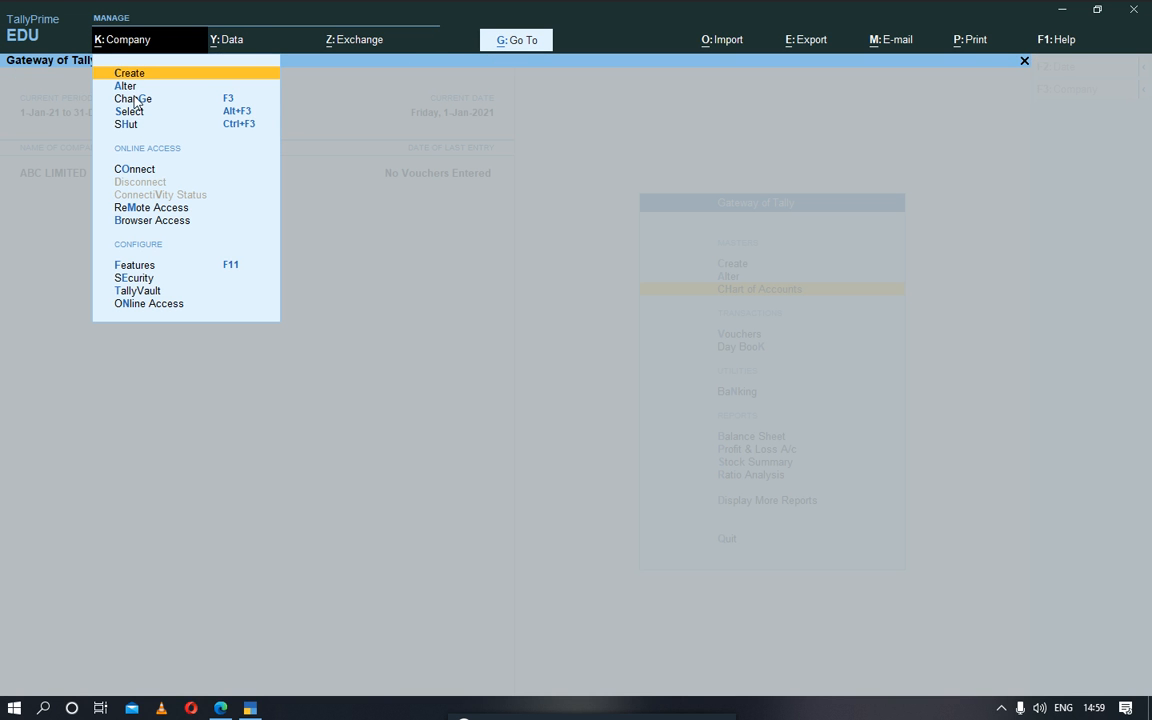
{"action": "left_click", "coordinate": [126, 88]}
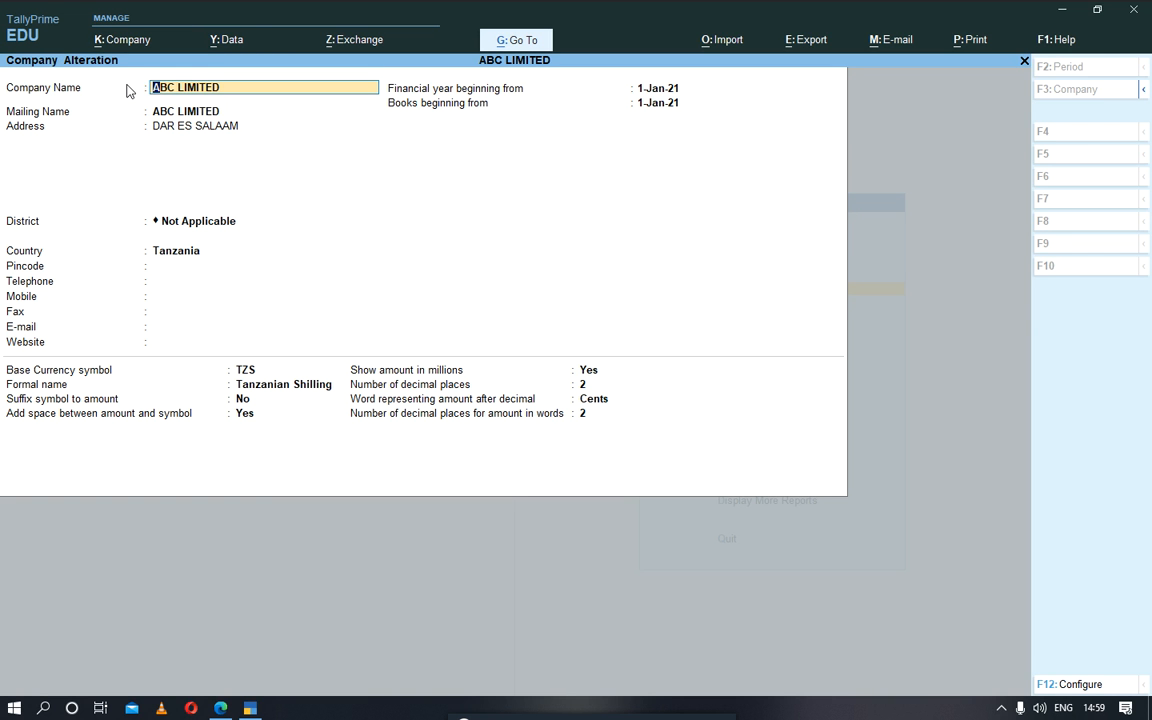
{"action": "key", "text": "Return"}
{"action": "key", "text": "Return"}
{"action": "key", "text": "Return"}
{"action": "key", "text": "Return"}
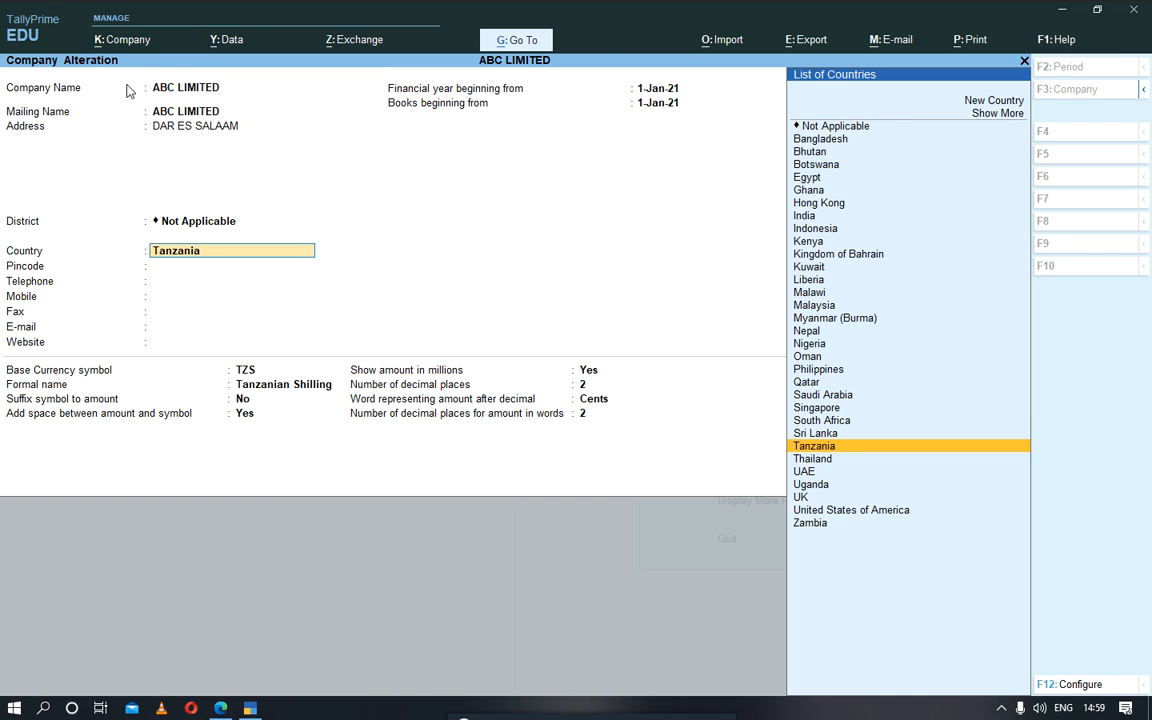
{"action": "key", "text": "Up"}
{"action": "key", "text": "Down"}
{"action": "key", "text": "Return"}
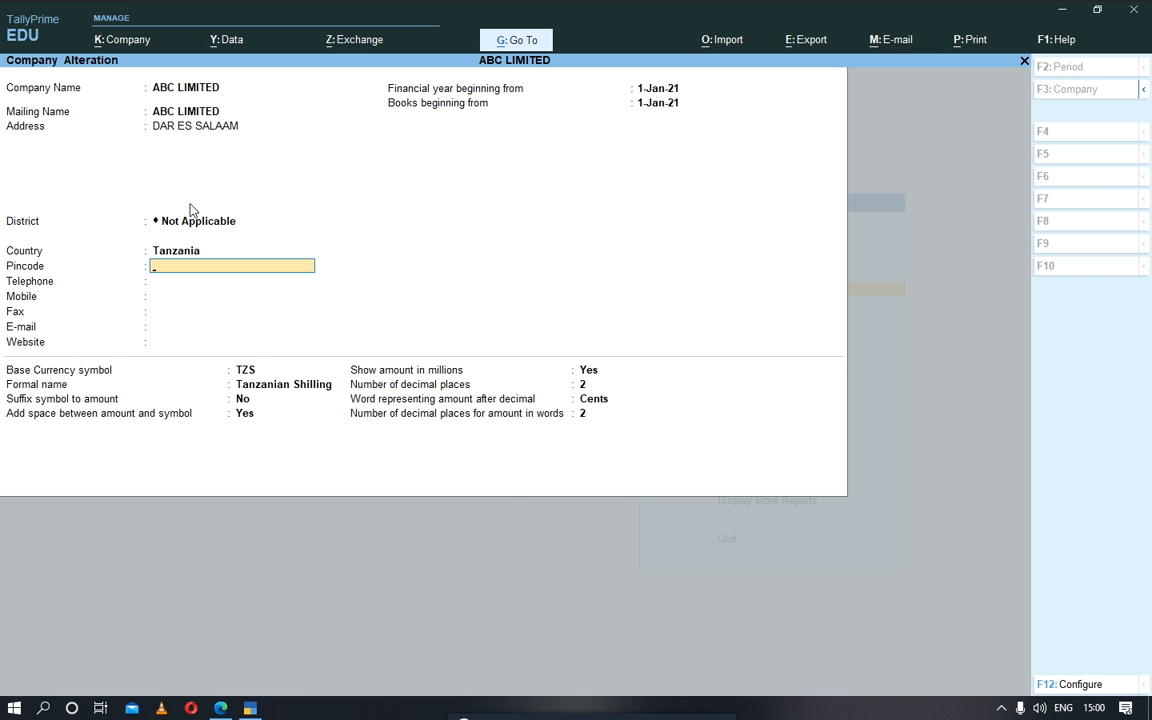
Step: Set the company's district to Dar es Salaam
{"action": "left_click", "coordinate": [155, 221]}
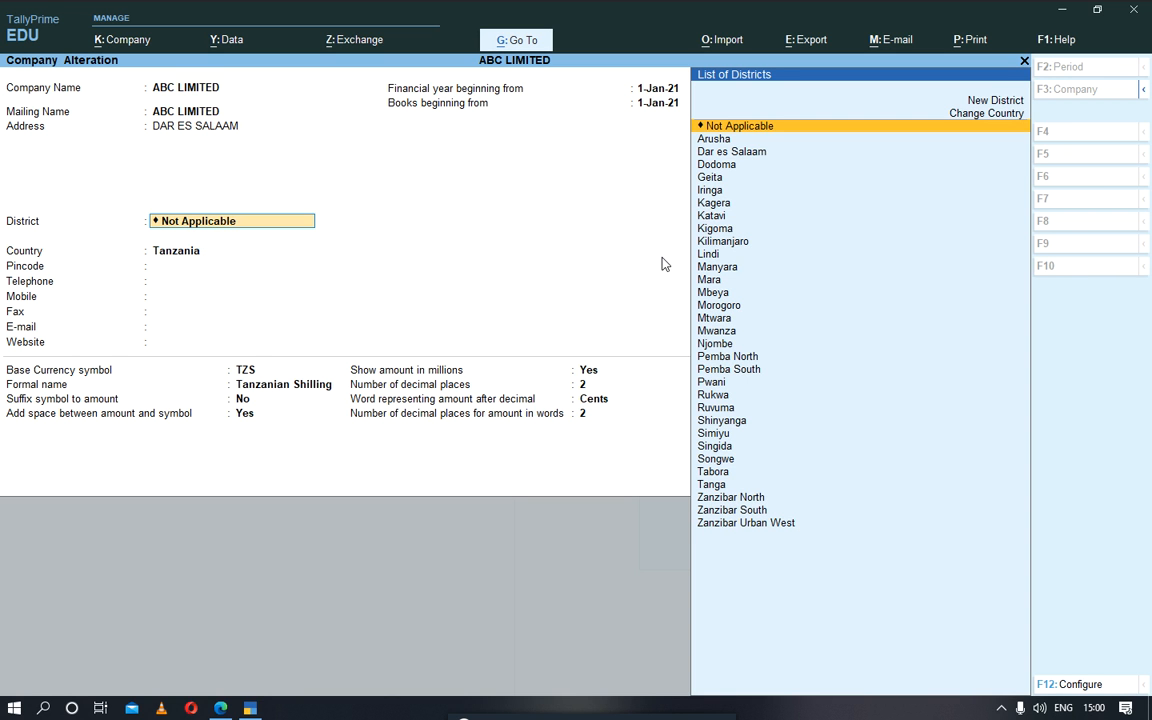
{"action": "left_click", "coordinate": [738, 154]}
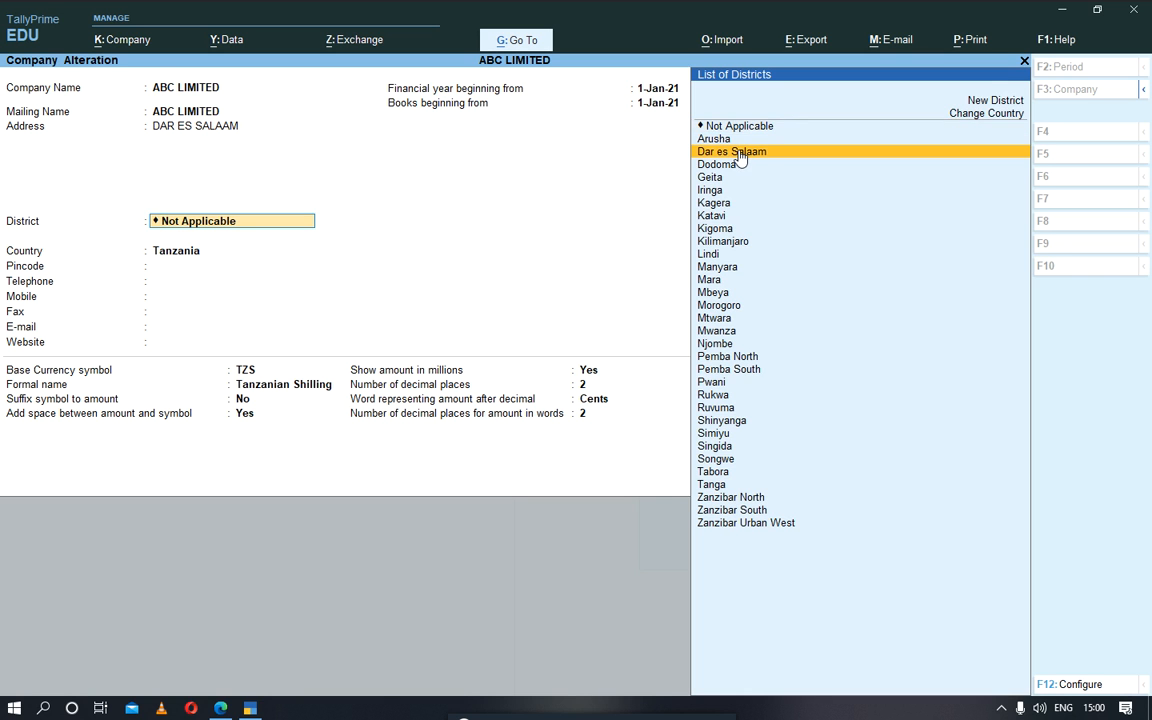
{"action": "left_click", "coordinate": [739, 154]}
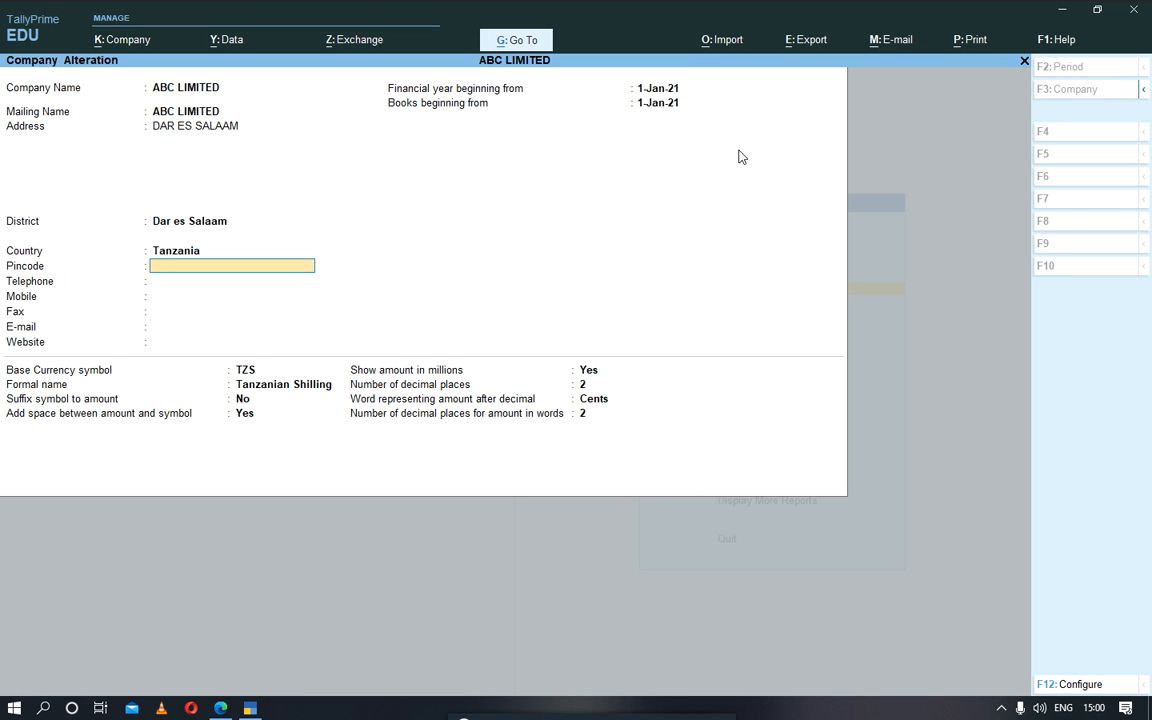
Step: Keep the remaining contact, financial year and currency details of ABC LIMITED and accept the company alteration
{"action": "key", "text": "Return"}
{"action": "key", "text": "Return"}
{"action": "key", "text": "Return"}
{"action": "key", "text": "Return"}
{"action": "key", "text": "Return"}
{"action": "key", "text": "Return"}
{"action": "key", "text": "Return"}
{"action": "key", "text": "Return"}
{"action": "key", "text": "Return"}
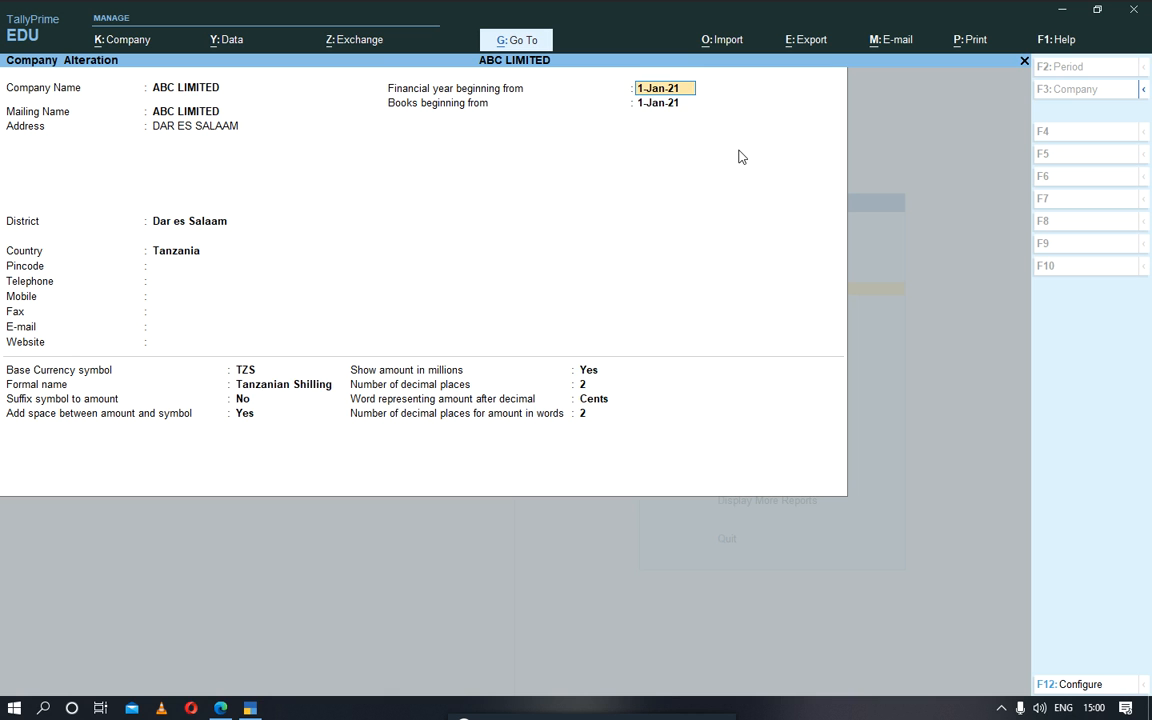
{"action": "key", "text": "Return"}
{"action": "key", "text": "Return"}
{"action": "key", "text": "Return"}
{"action": "key", "text": "Return"}
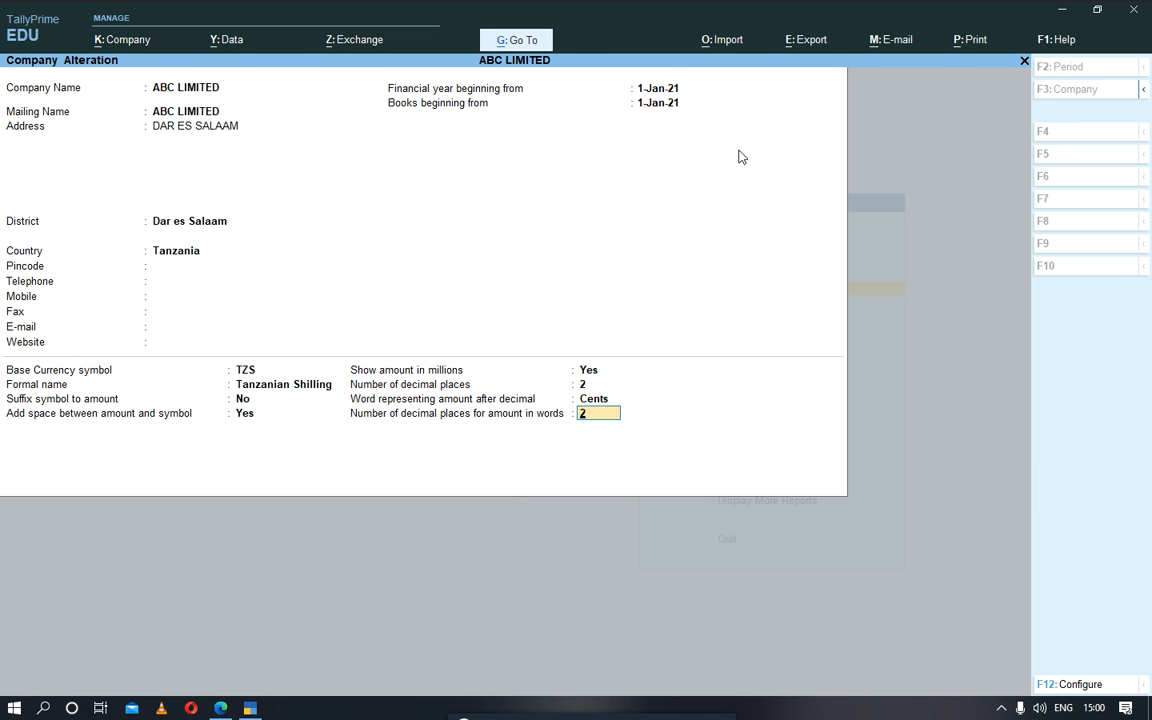
{"action": "key", "text": "Return"}
{"action": "key", "text": "Return"}
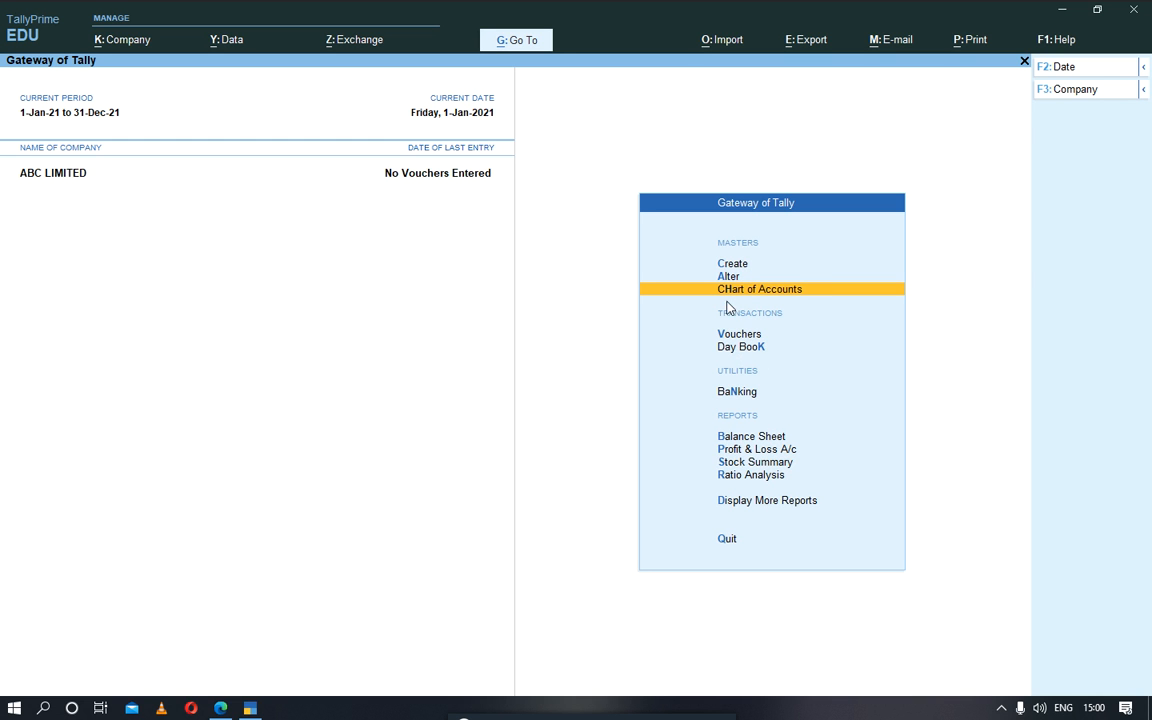
Step: Look at the Day Book, the master types available for creation and alteration, and the Banking options
{"action": "left_click", "coordinate": [727, 347]}
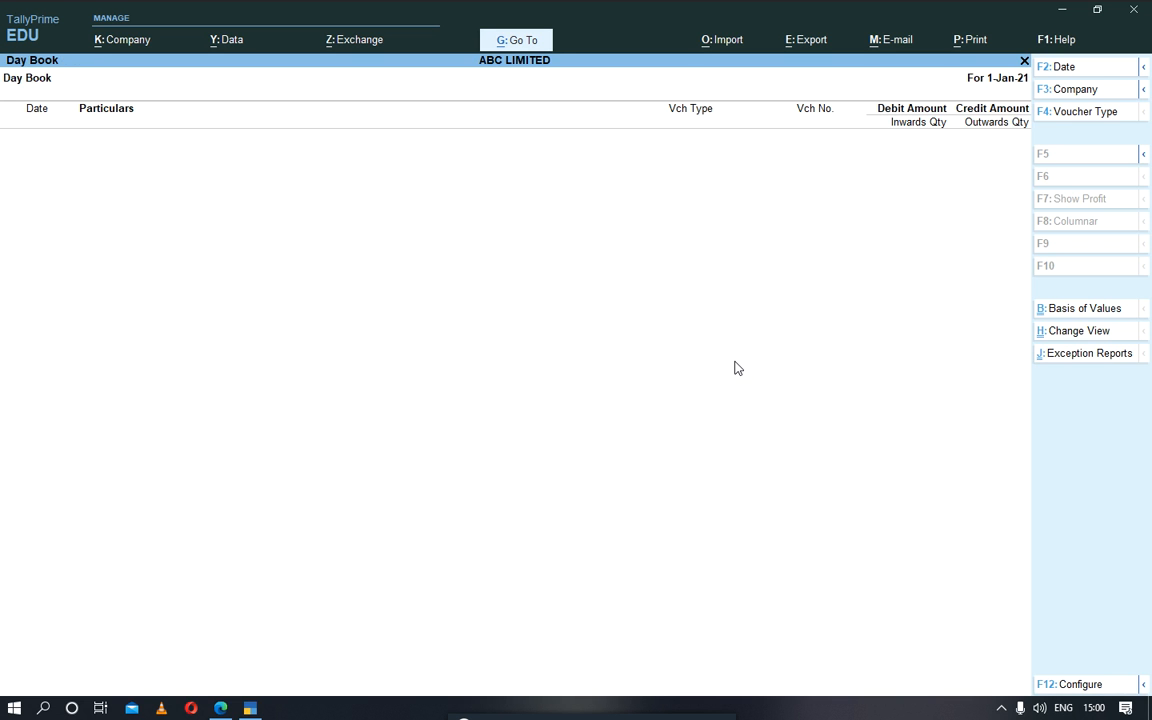
{"action": "key", "text": "Escape"}
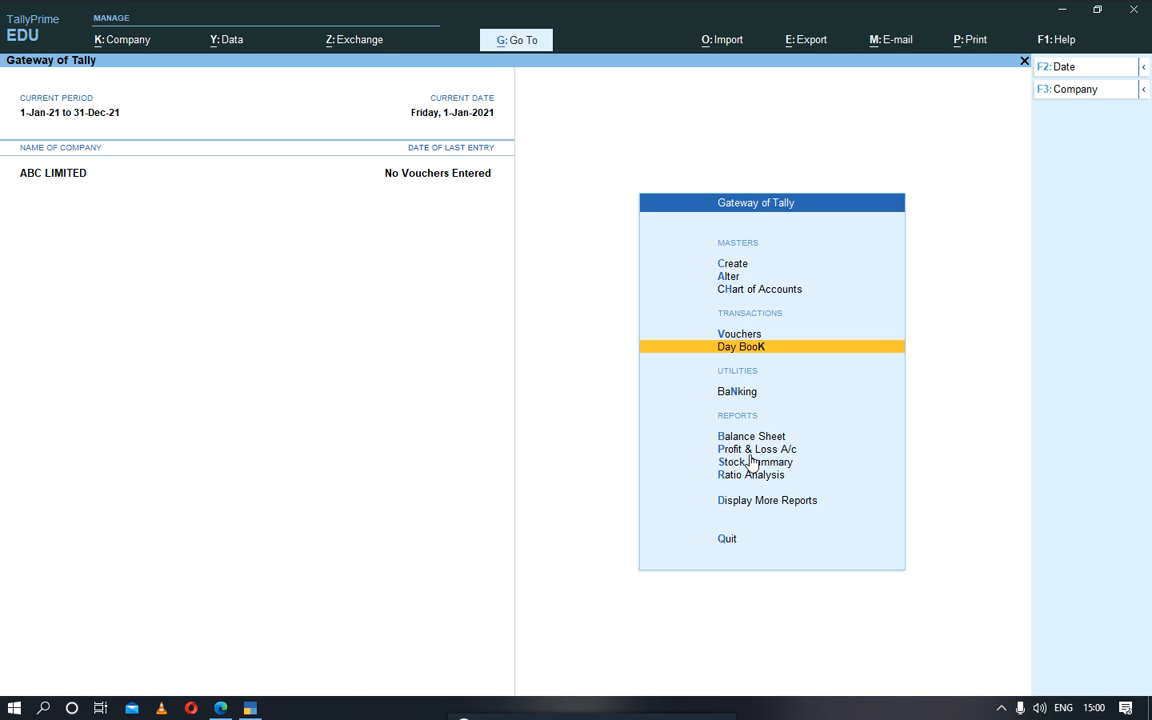
{"action": "key", "text": "c"}
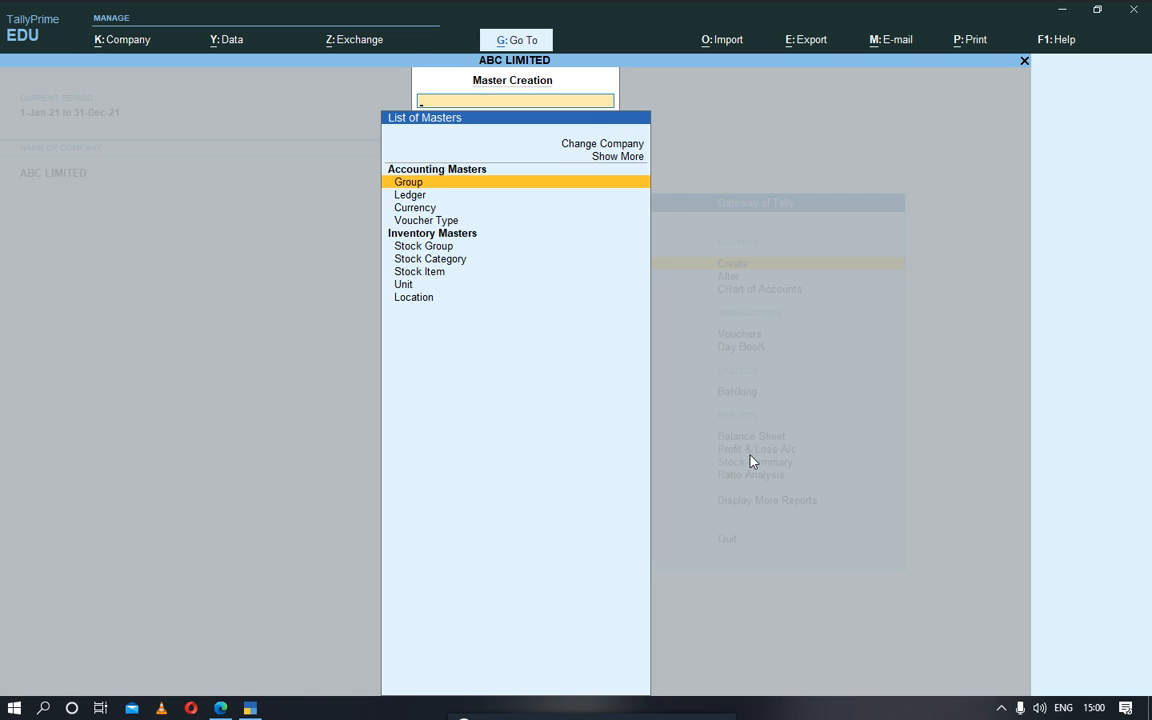
{"action": "key", "text": "Escape"}
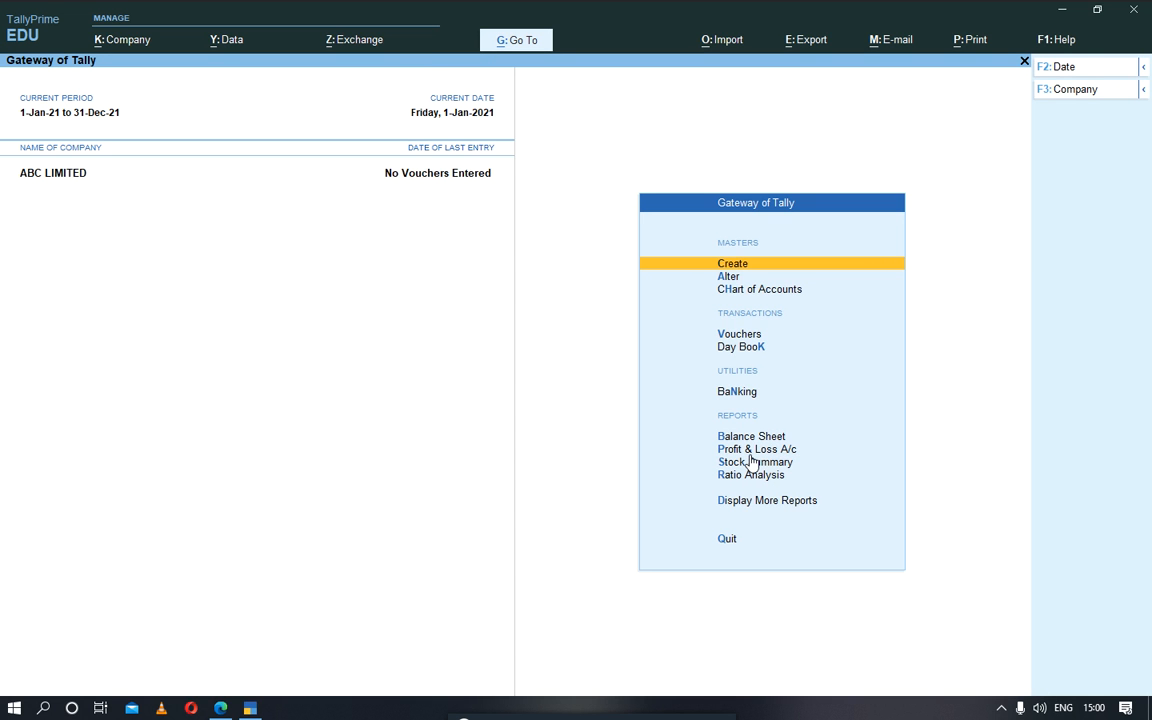
{"action": "key", "text": "a"}
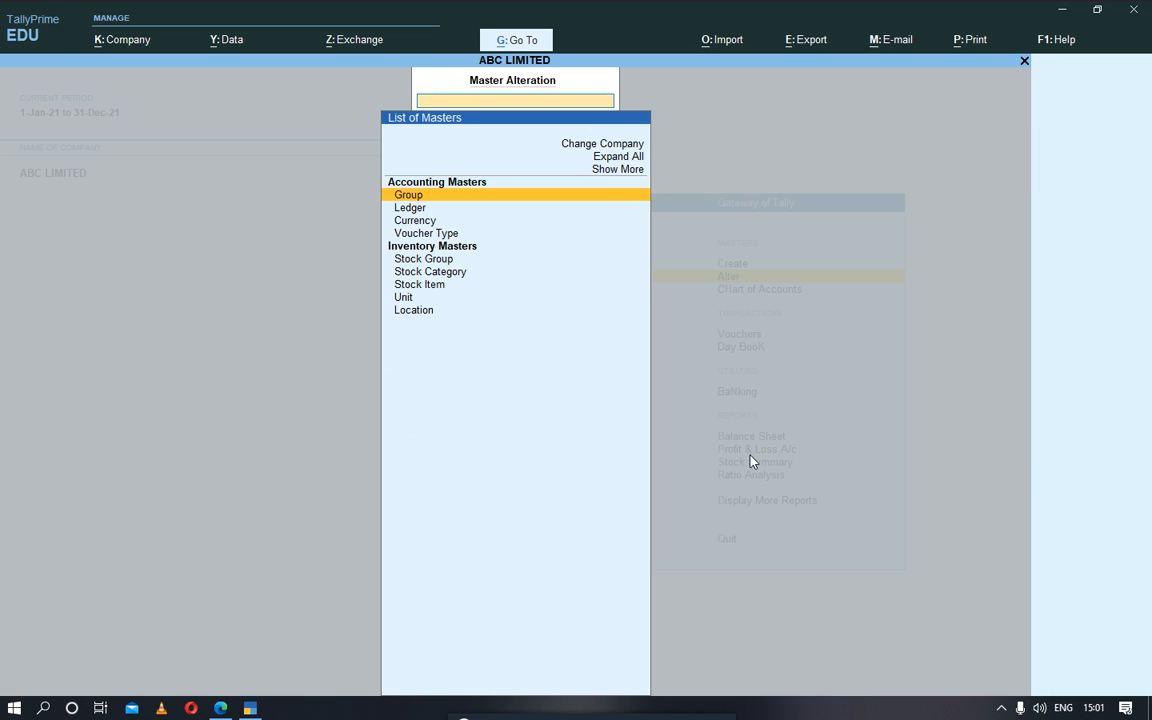
{"action": "key", "text": "Escape"}
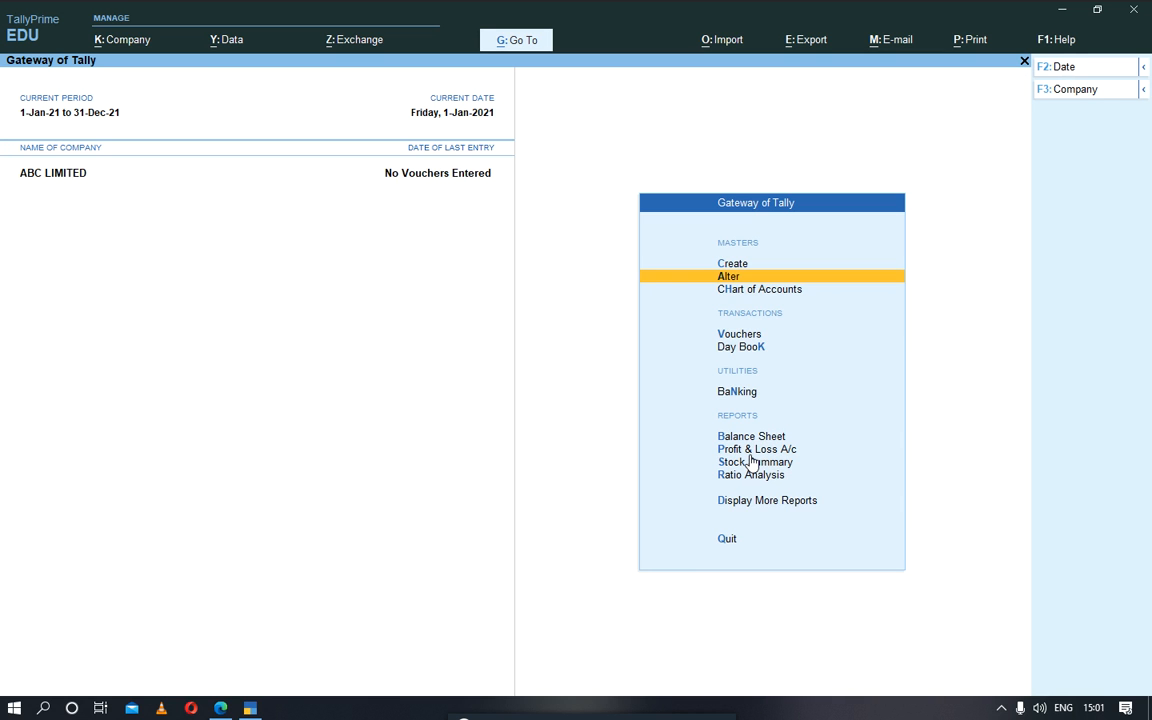
{"action": "key", "text": "n"}
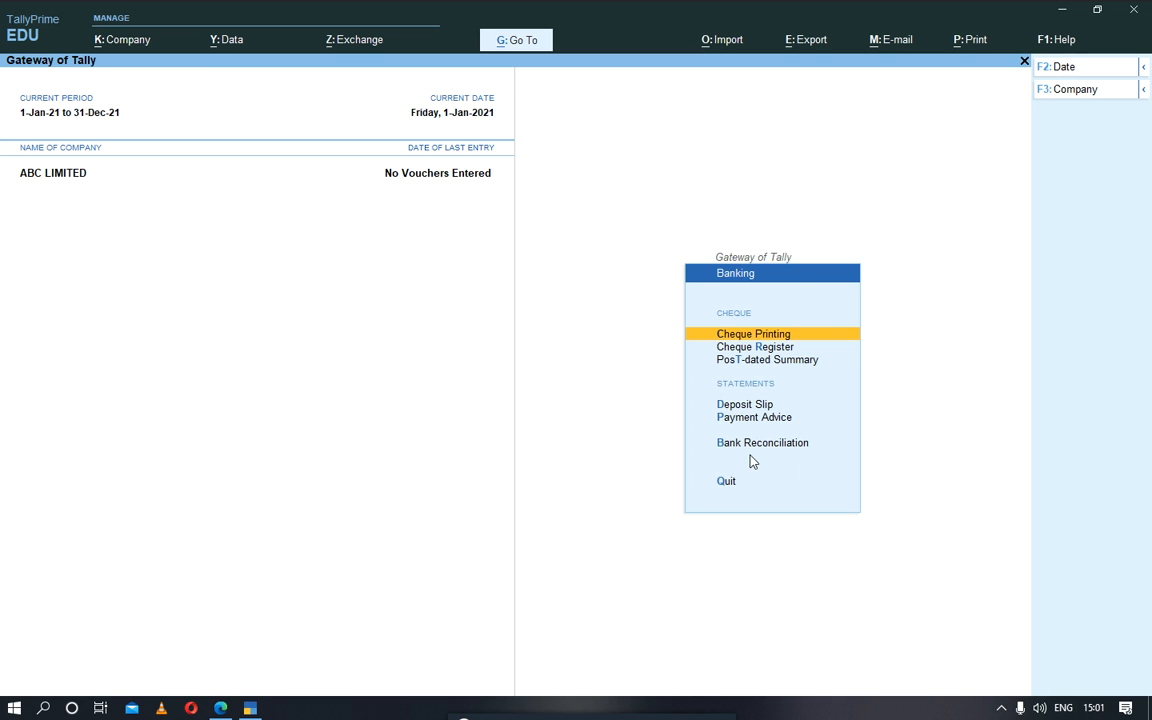
{"action": "key", "text": "Escape"}
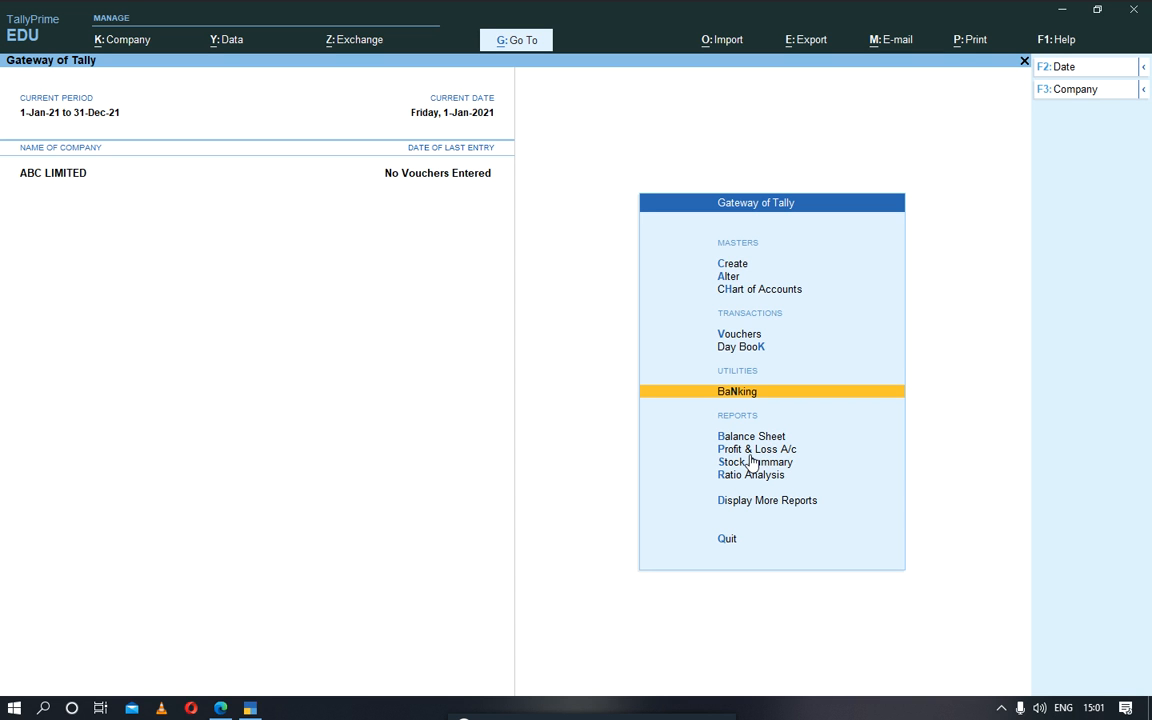
Step: Start a new ledger master named SALES ACCOUNT and leave its alias blank
{"action": "left_click", "coordinate": [729, 266]}
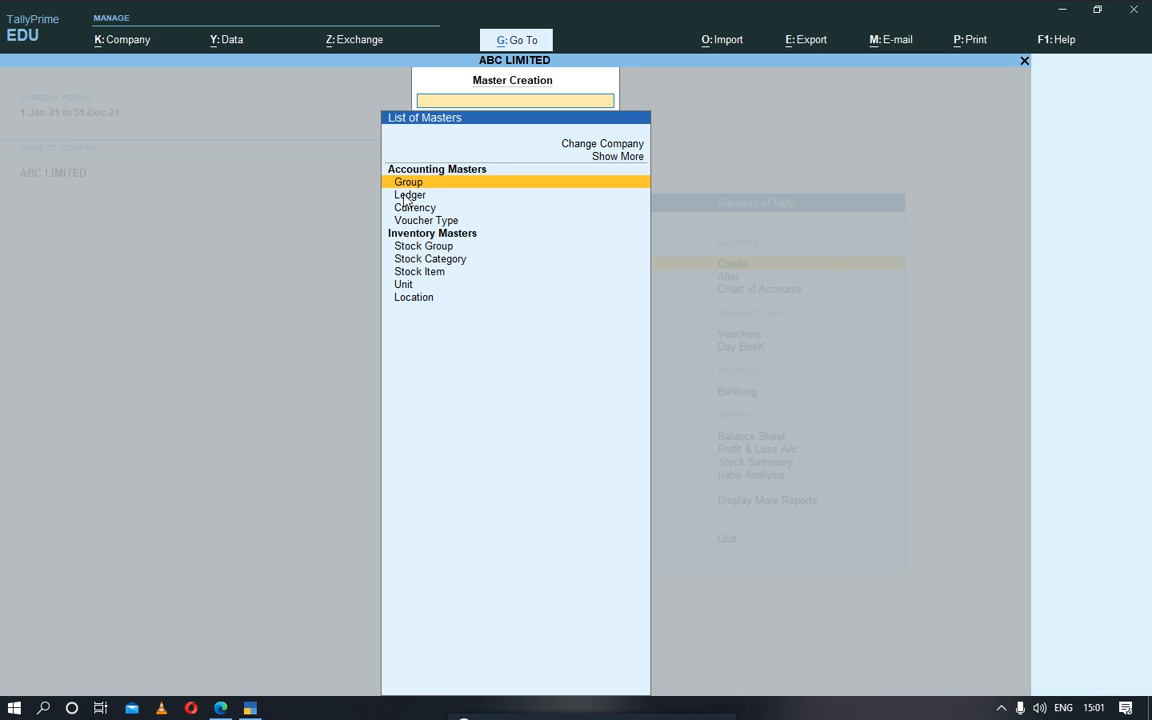
{"action": "left_click", "coordinate": [405, 199]}
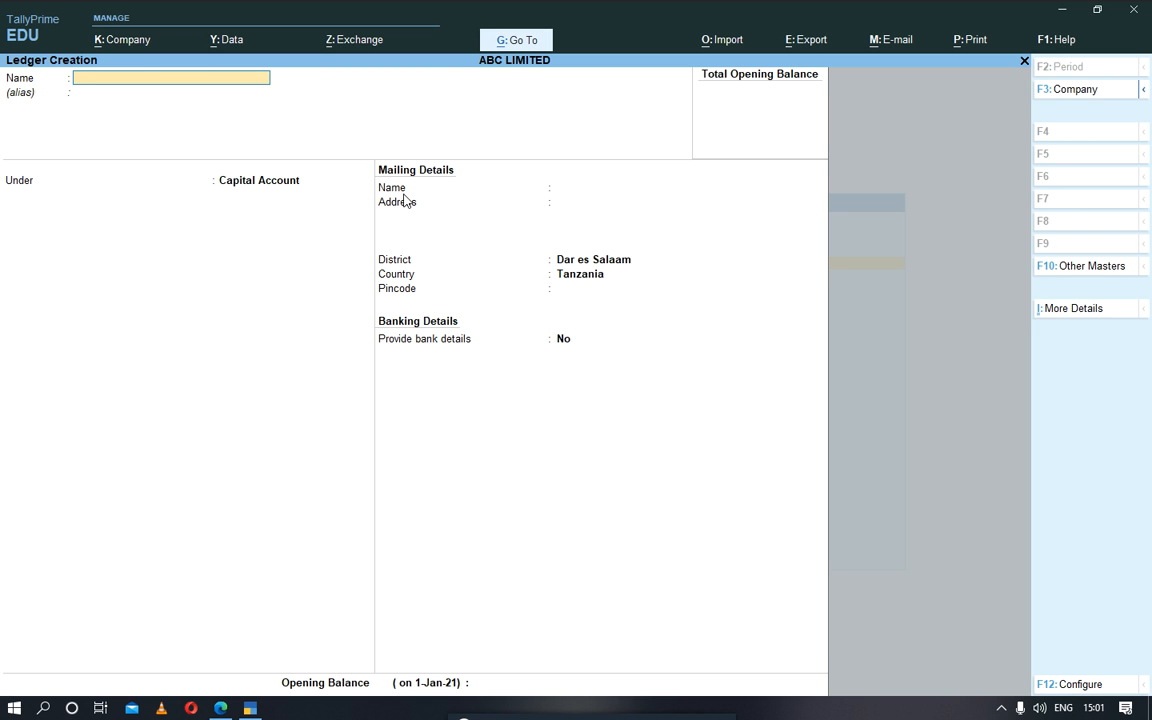
{"action": "type", "text": "SALES ACCOUNT"}
{"action": "key", "text": "Return"}
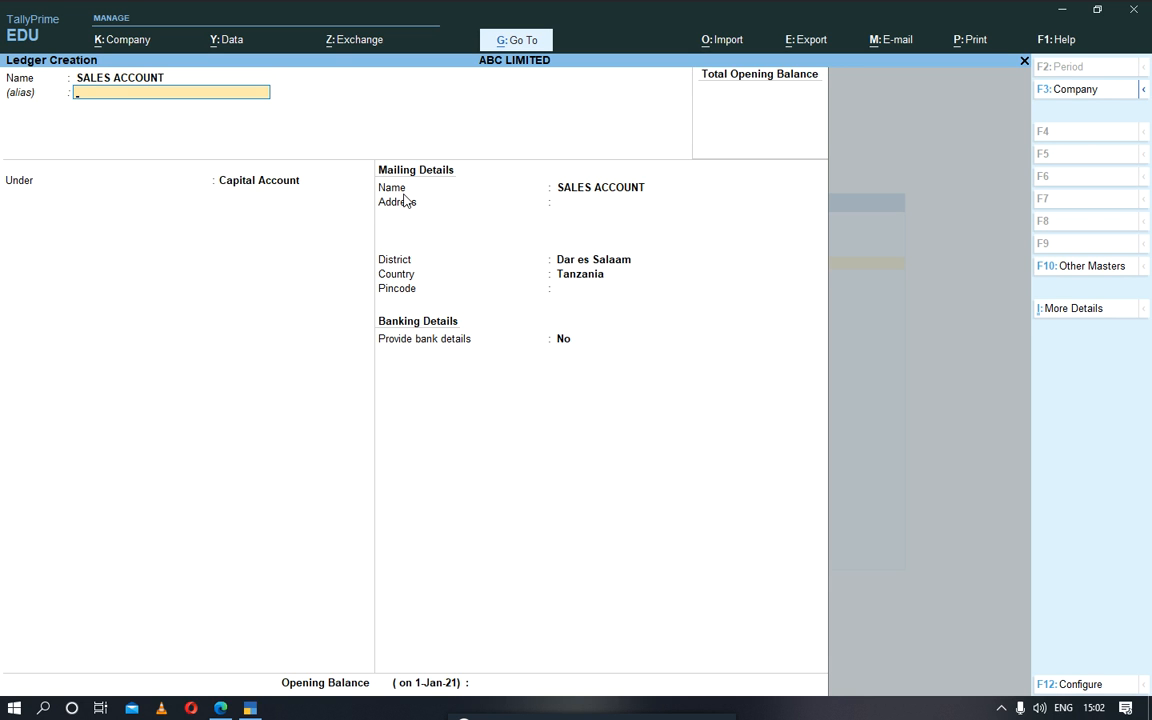
{"action": "key", "text": "Return"}
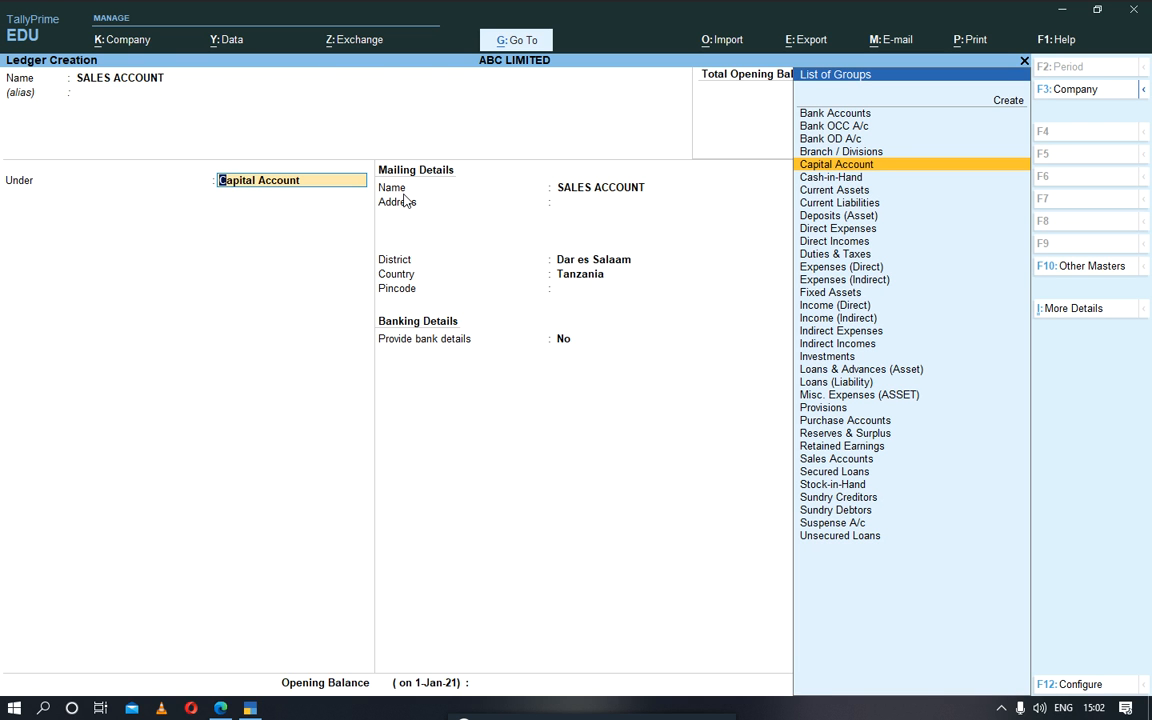
Step: Place the SALES ACCOUNT ledger under the Sales Accounts group
{"action": "key", "text": "Down"}
{"action": "key", "text": "Down"}
{"action": "key", "text": "Down"}
{"action": "key", "text": "Down"}
{"action": "key", "text": "Down"}
{"action": "key", "text": "Down"}
{"action": "key", "text": "Down"}
{"action": "key", "text": "Down"}
{"action": "key", "text": "Down"}
{"action": "key", "text": "Down"}
{"action": "key", "text": "Down"}
{"action": "key", "text": "Down"}
{"action": "key", "text": "Down"}
{"action": "key", "text": "Down"}
{"action": "key", "text": "Down"}
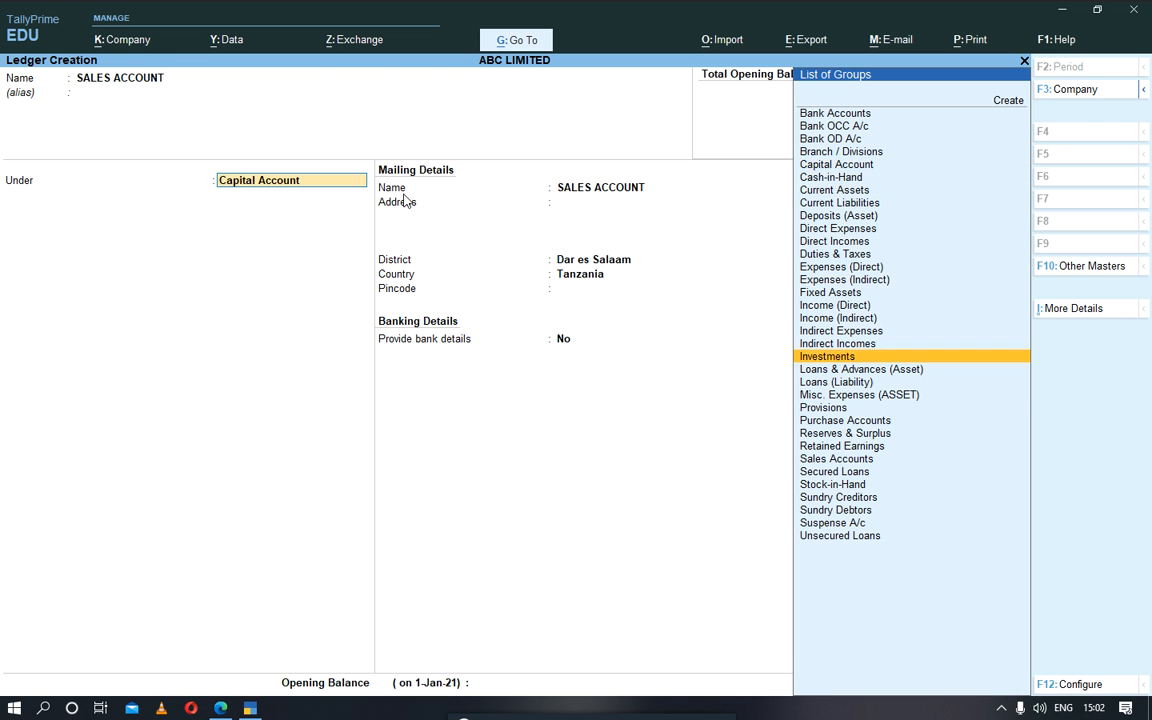
{"action": "key", "text": "Down"}
{"action": "key", "text": "Down"}
{"action": "key", "text": "Down"}
{"action": "key", "text": "Down"}
{"action": "key", "text": "Down"}
{"action": "key", "text": "Down"}
{"action": "key", "text": "Down"}
{"action": "key", "text": "Down"}
{"action": "key", "text": "Return"}
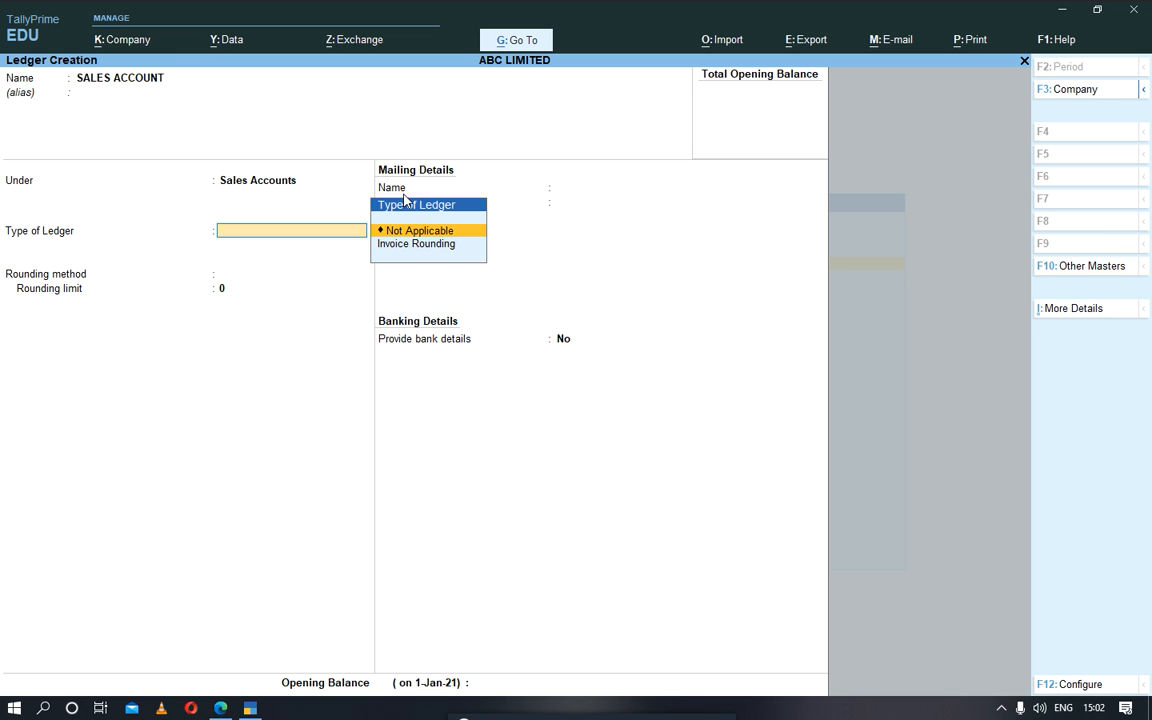
Step: Keep the sales ledger's type and rounding method Not Applicable, leave the opening balance blank, and save the ledger
{"action": "key", "text": "Return"}
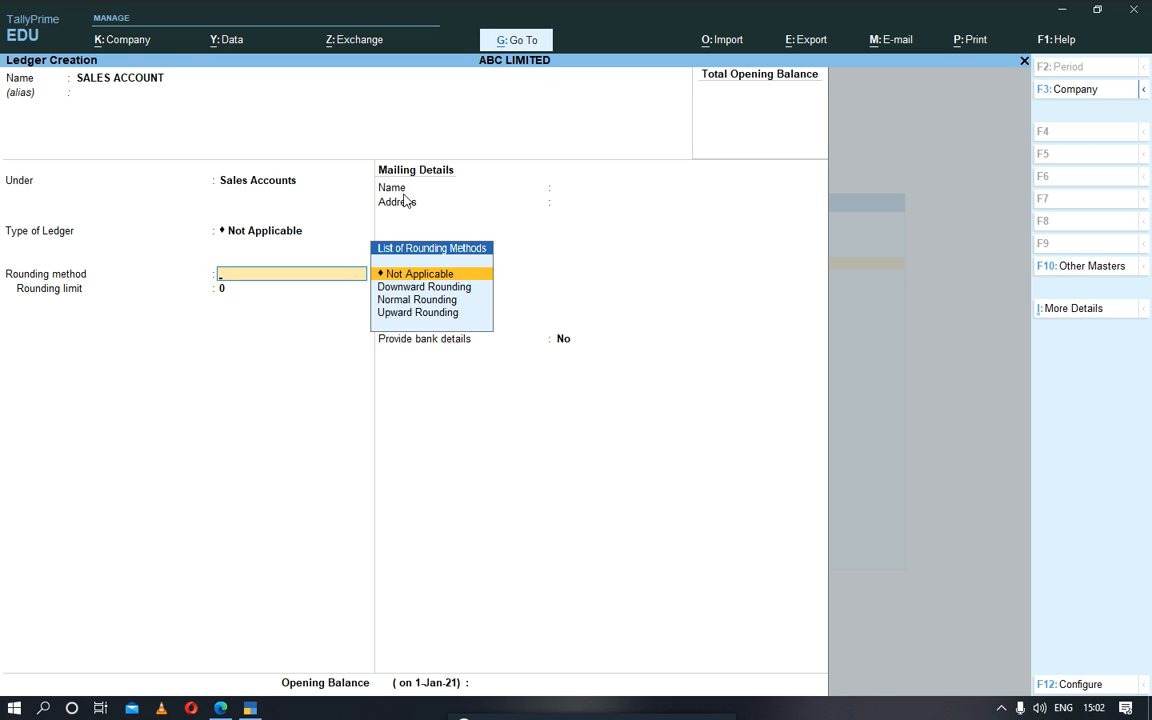
{"action": "key", "text": "Return"}
{"action": "key", "text": "Return"}
{"action": "key", "text": "Return"}
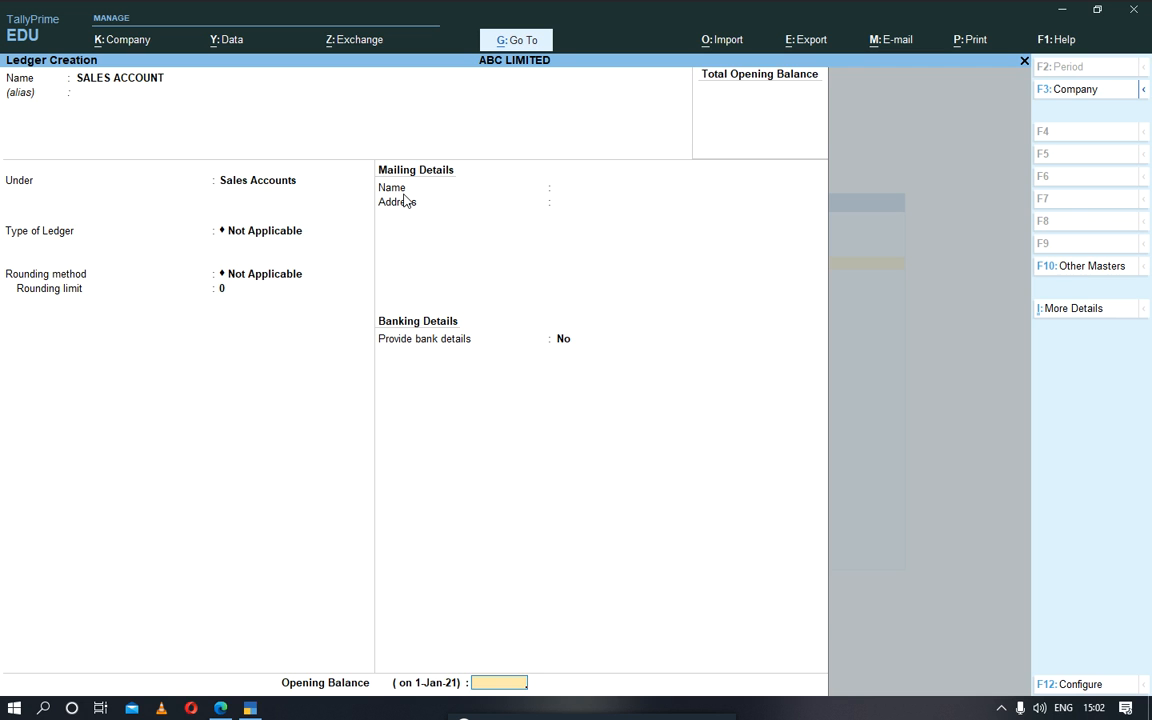
{"action": "key", "text": "Return"}
{"action": "key", "text": "Return"}
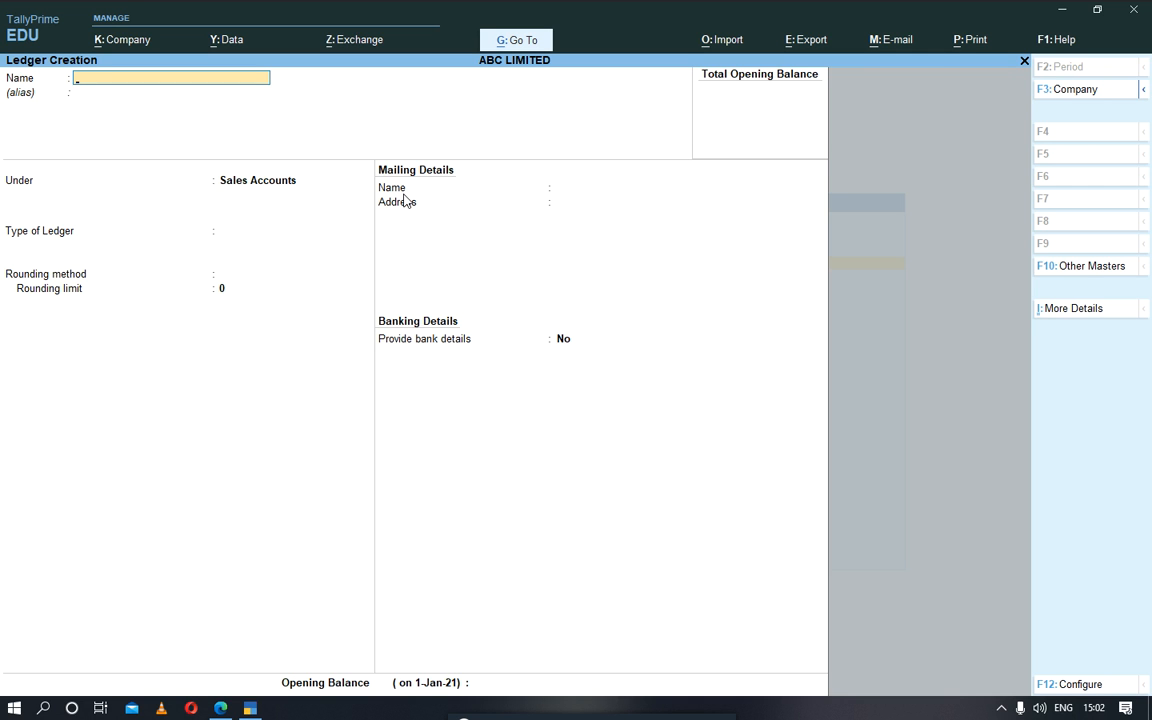
Step: Name the next new ledger PURCHASE ACCOUNT and leave its alias blank
{"action": "type", "text": "PURCHASE ACCOUNT"}
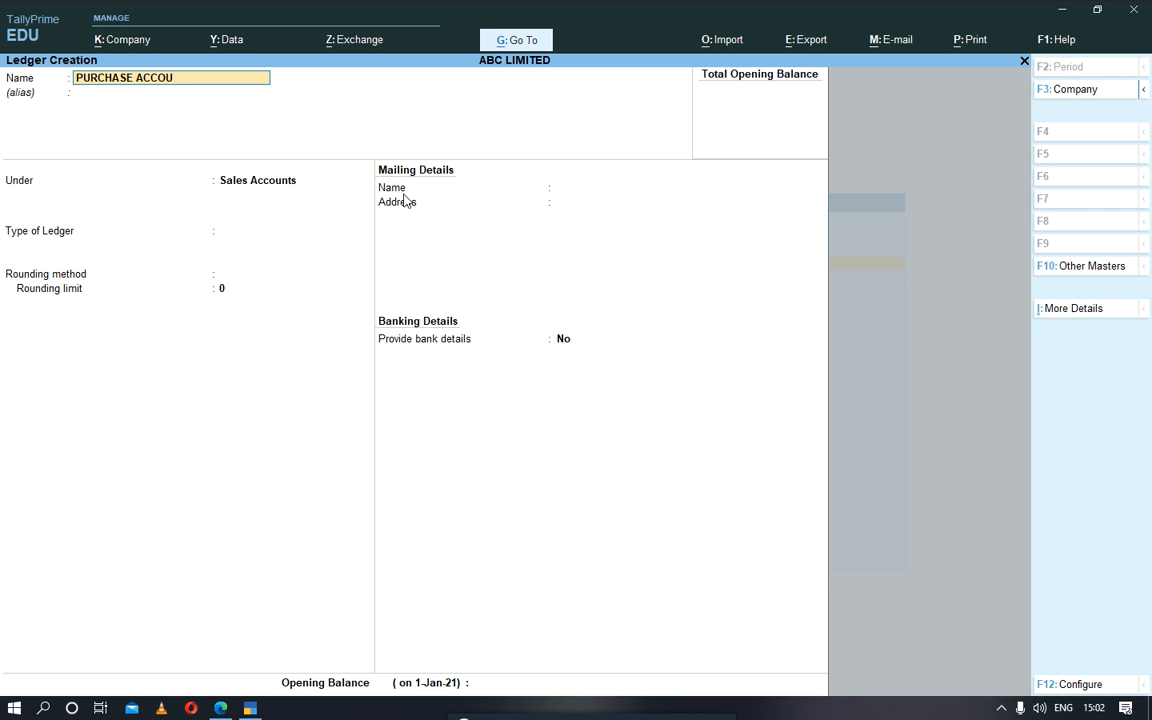
{"action": "key", "text": "Return"}
{"action": "key", "text": "Return"}
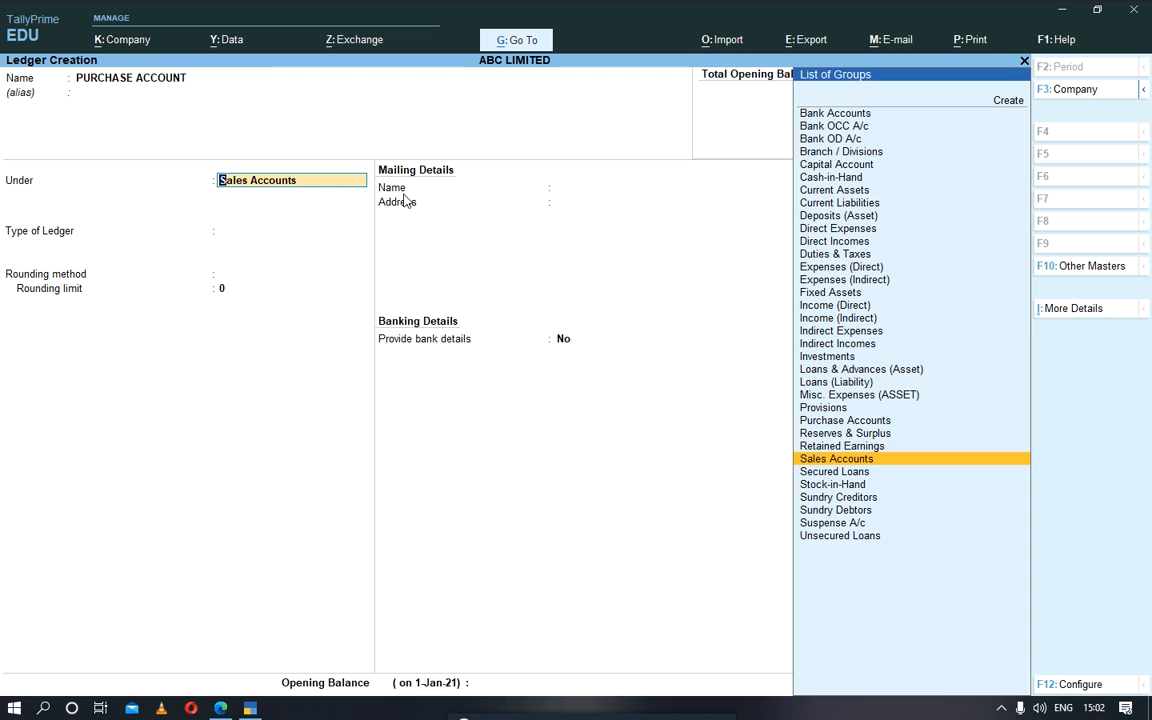
Step: Place the PURCHASE ACCOUNT ledger under the Purchase Accounts group
{"action": "key", "text": "Up"}
{"action": "key", "text": "Up"}
{"action": "key", "text": "Up"}
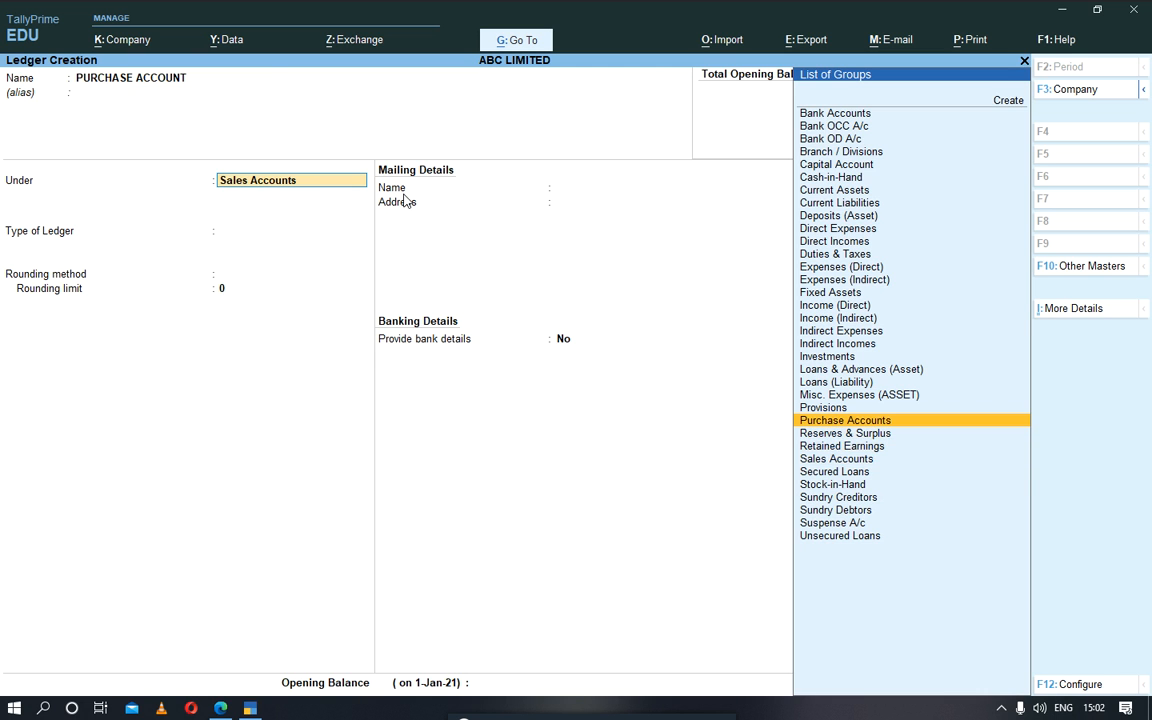
{"action": "key", "text": "Return"}
Step: Keep the purchase ledger's type and rounding method Not Applicable, leave the opening balance blank, and save the ledger
{"action": "key", "text": "Return"}
{"action": "key", "text": "Return"}
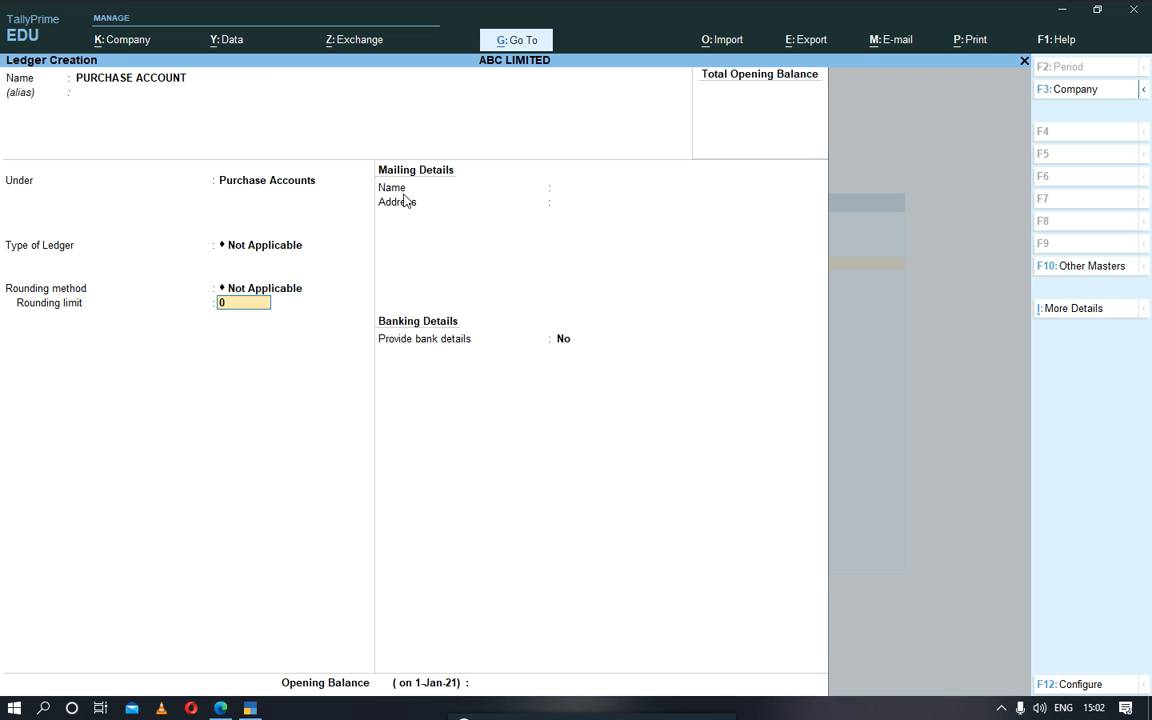
{"action": "key", "text": "Return"}
{"action": "key", "text": "Return"}
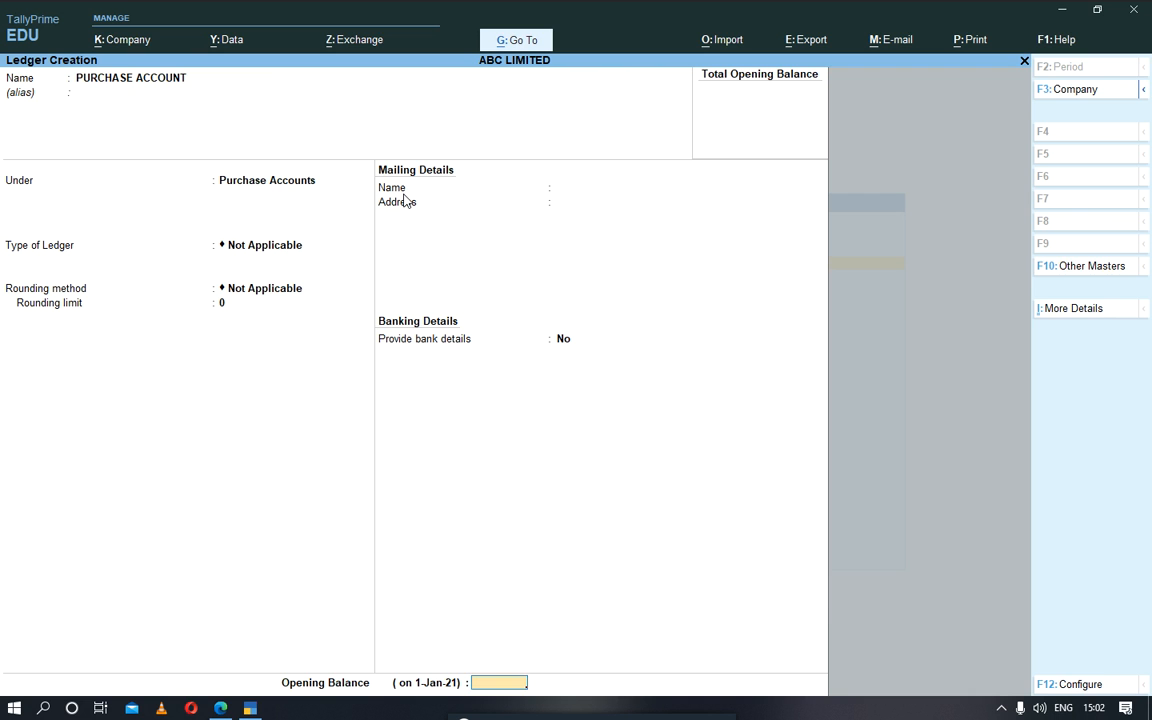
{"action": "key", "text": "Return"}
{"action": "key", "text": "Return"}
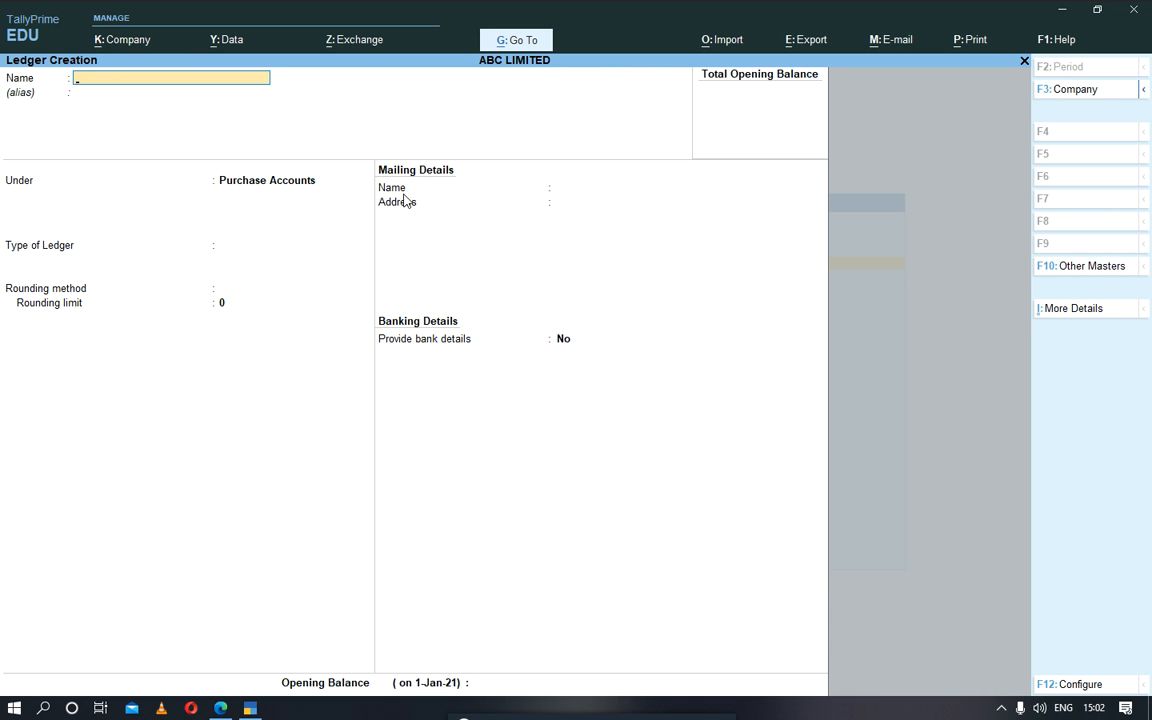
Step: Name the next new ledger PETTY CASH ACCOUNT
{"action": "type", "text": "PETTY CASH ACCOUNT"}
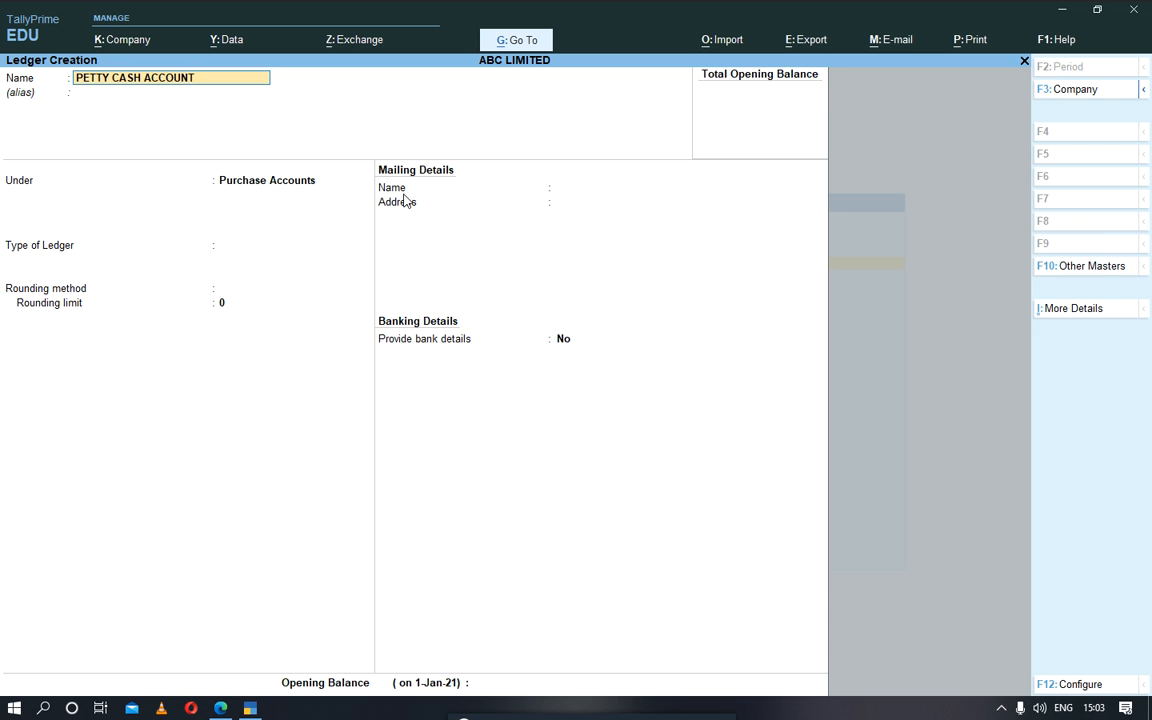
{"action": "key", "text": "Return"}
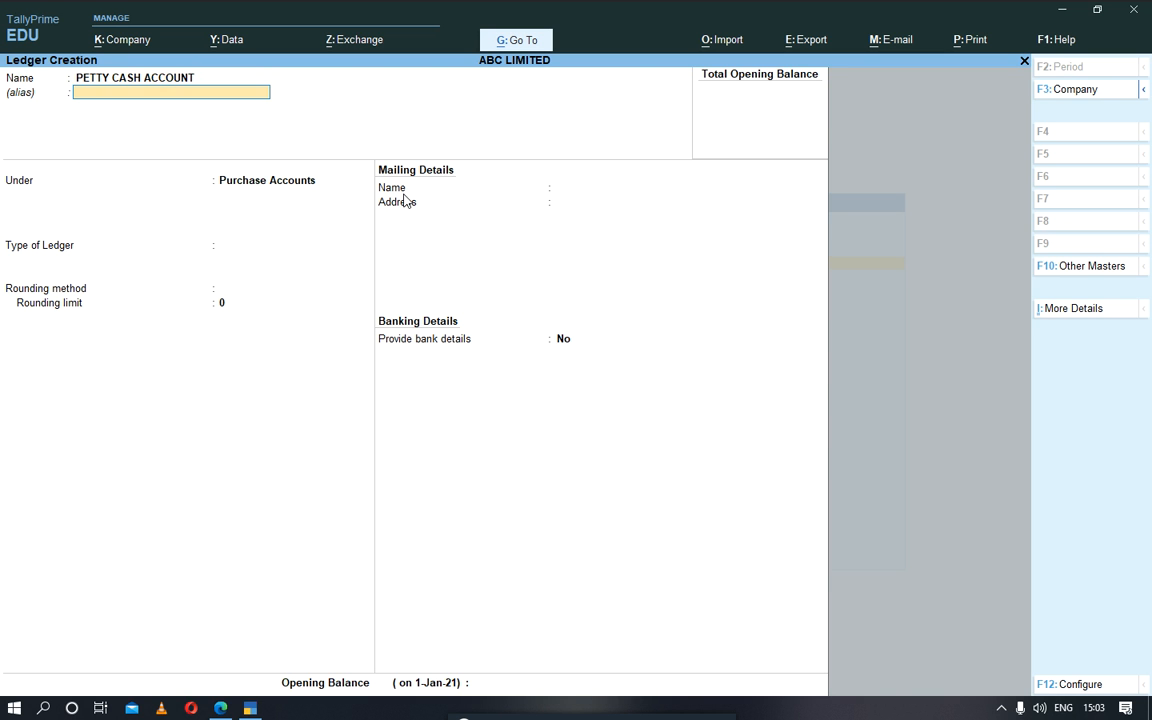
Step: Leave the petty cash ledger's alias blank and place it under the Cash-in-Hand group
{"action": "key", "text": "Return"}
{"action": "key", "text": "Up"}
{"action": "key", "text": "Up"}
{"action": "key", "text": "Up"}
{"action": "key", "text": "Up"}
{"action": "key", "text": "Up"}
{"action": "key", "text": "Up"}
{"action": "key", "text": "Up"}
{"action": "key", "text": "Up"}
{"action": "key", "text": "Up"}
{"action": "key", "text": "Up"}
{"action": "key", "text": "Up"}
{"action": "key", "text": "Up"}
{"action": "key", "text": "Up"}
{"action": "key", "text": "Up"}
{"action": "key", "text": "Up"}
{"action": "key", "text": "Up"}
{"action": "key", "text": "Up"}
{"action": "key", "text": "Up"}
{"action": "key", "text": "Up"}
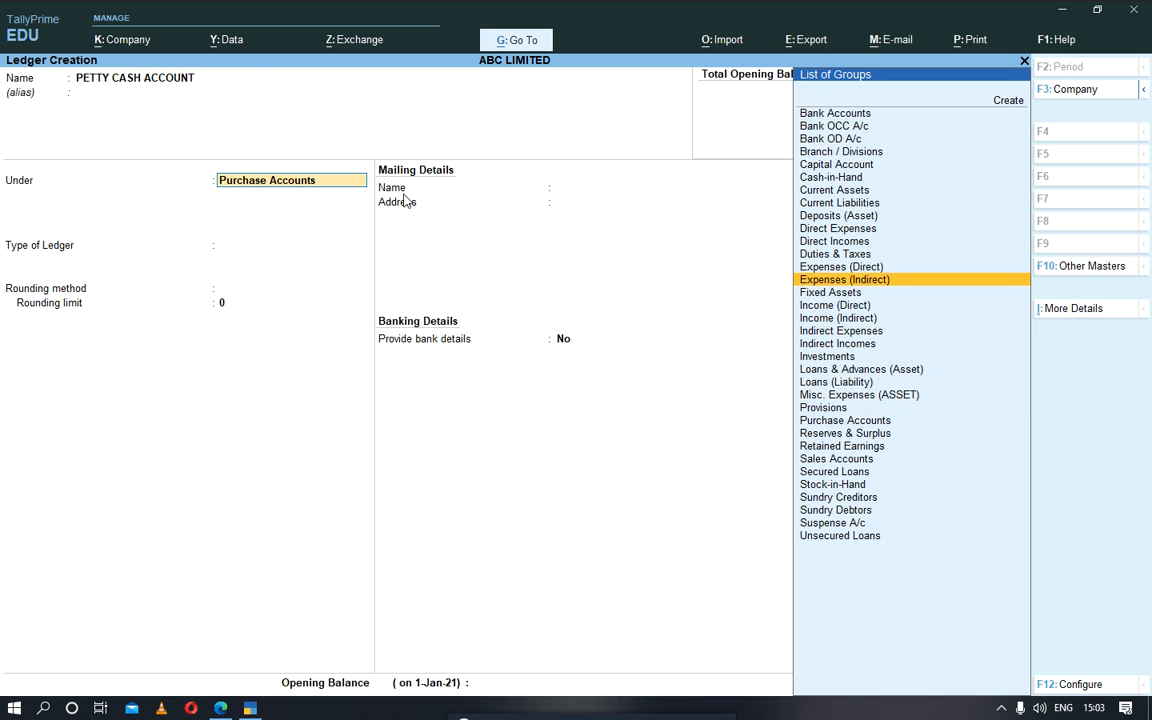
{"action": "key", "text": "Return"}
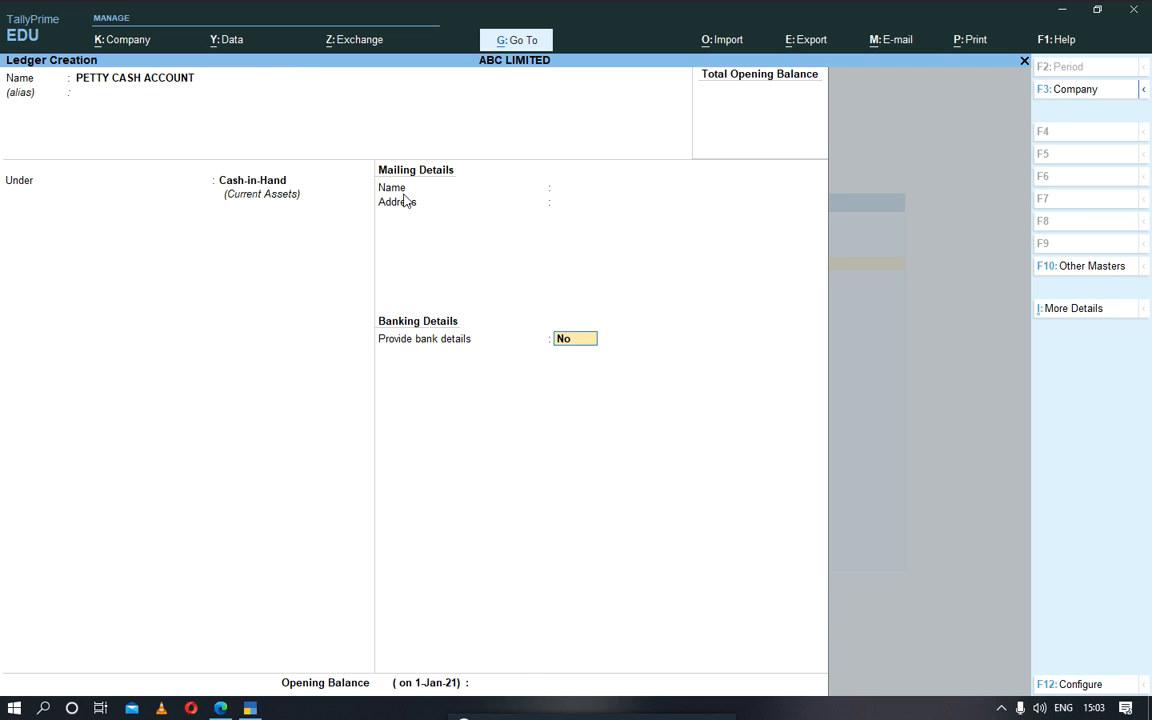
Step: Save the petty cash ledger without bank details or an opening balance, and return to the Gateway of Tally
{"action": "key", "text": "Return"}
{"action": "key", "text": "Return"}
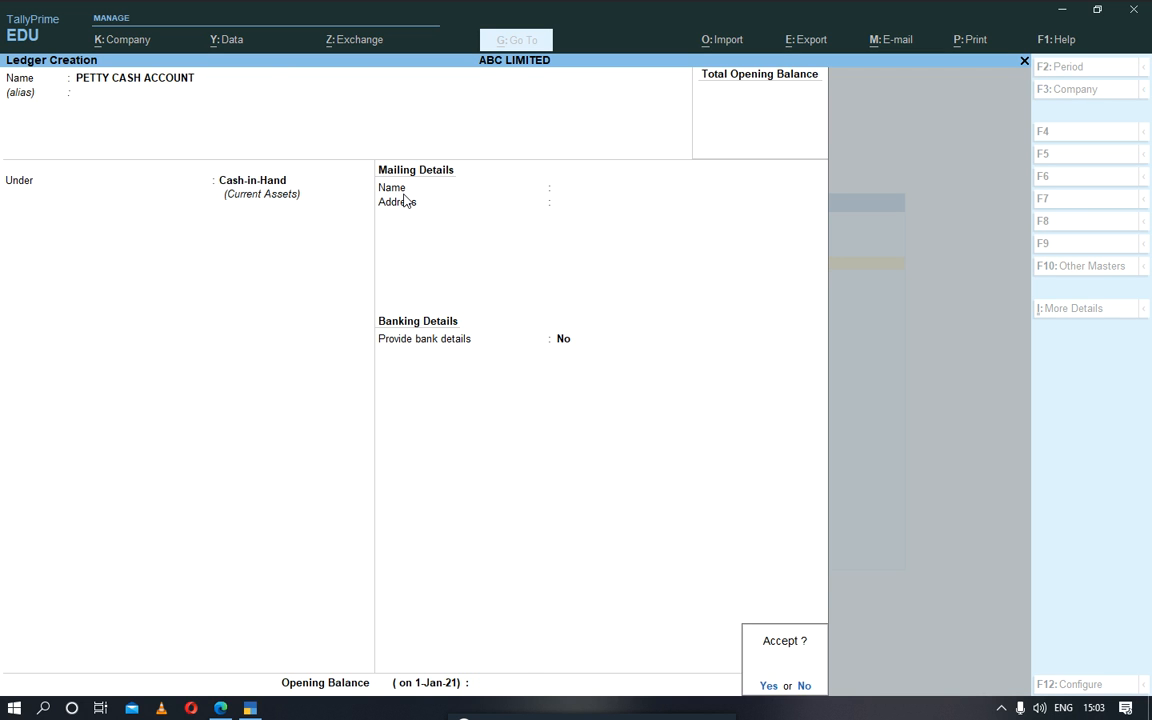
{"action": "key", "text": "y"}
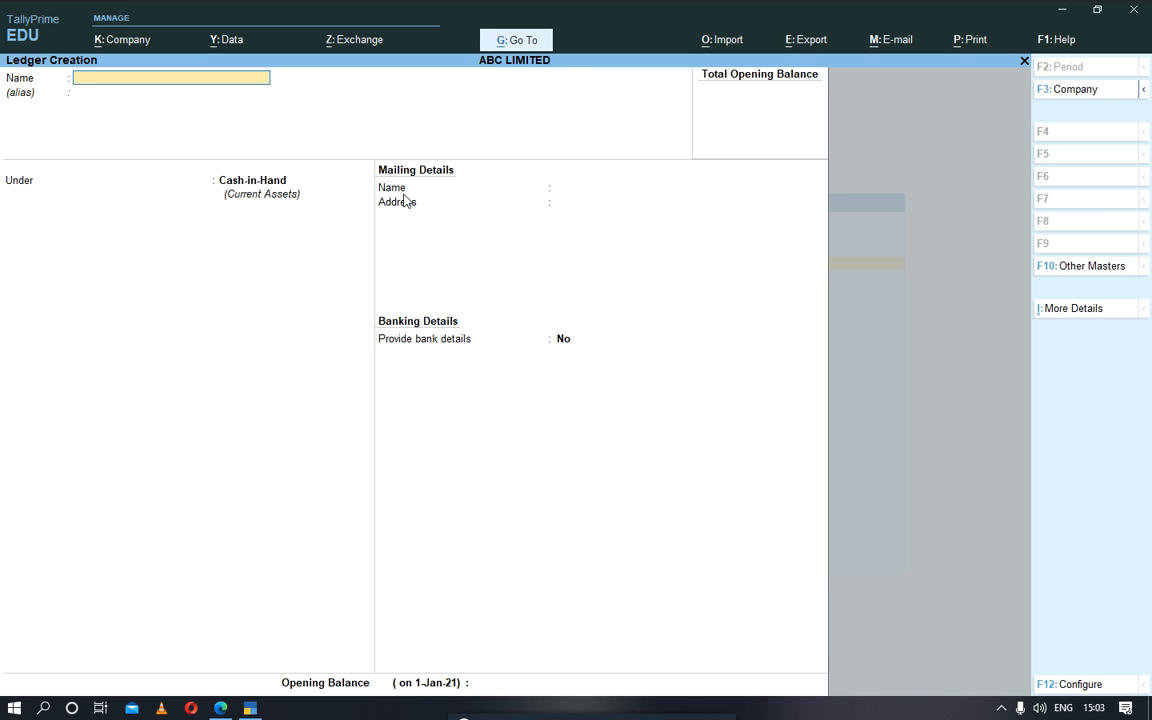
{"action": "key", "text": "Escape"}
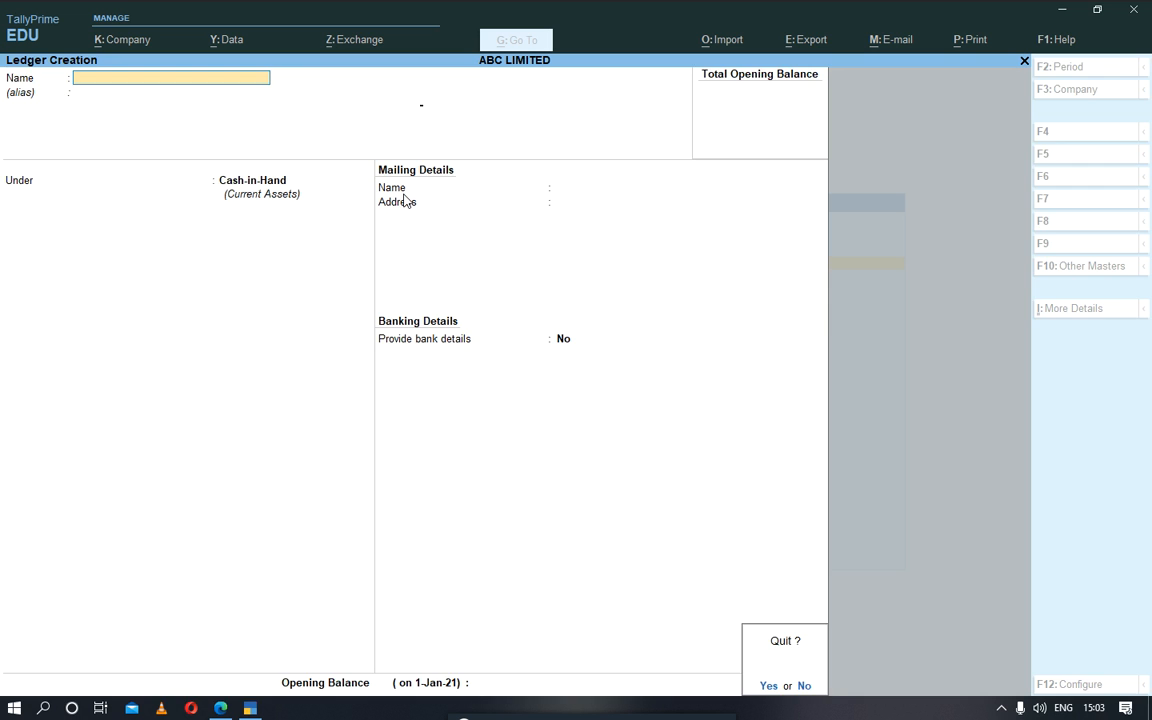
{"action": "key", "text": "y"}
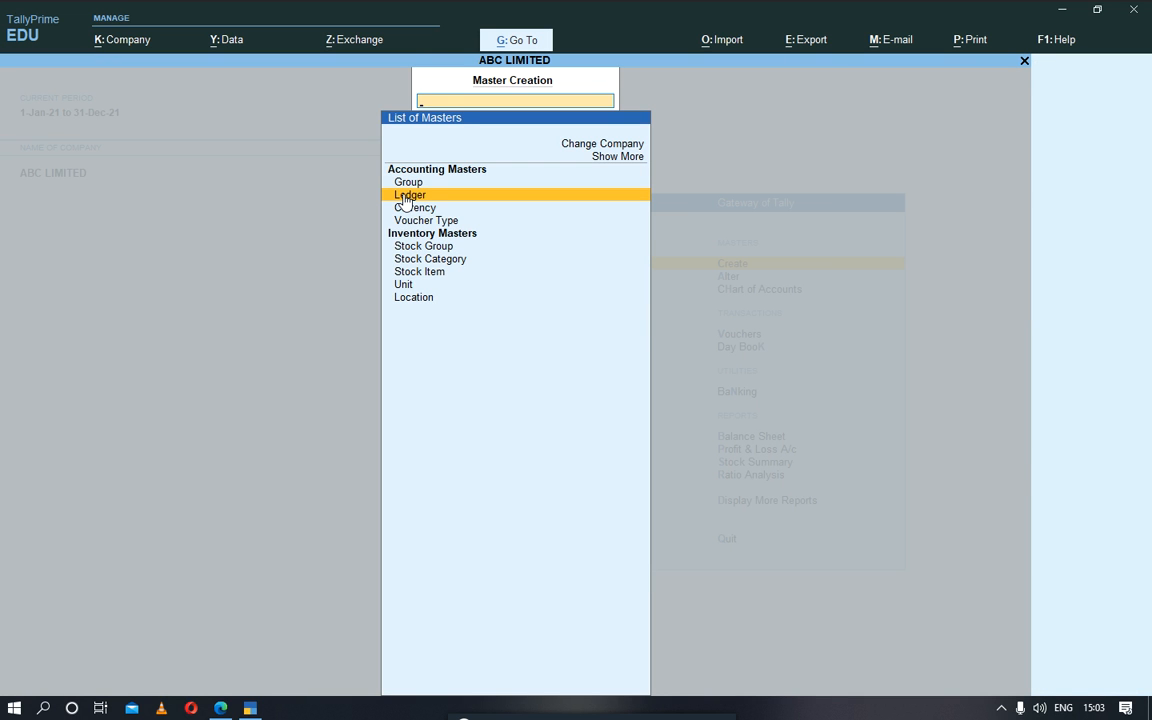
{"action": "key", "text": "Escape"}
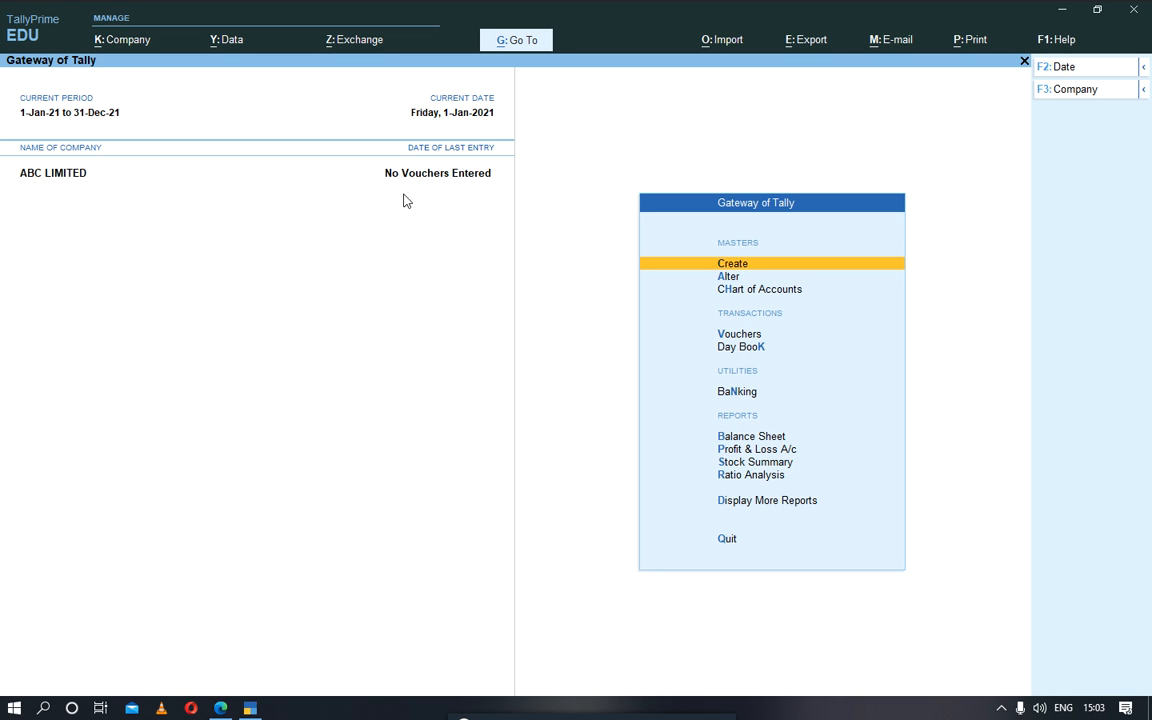
Step: Open the PETTY CASH ACCOUNT ledger for alteration
{"action": "key", "text": "Down"}
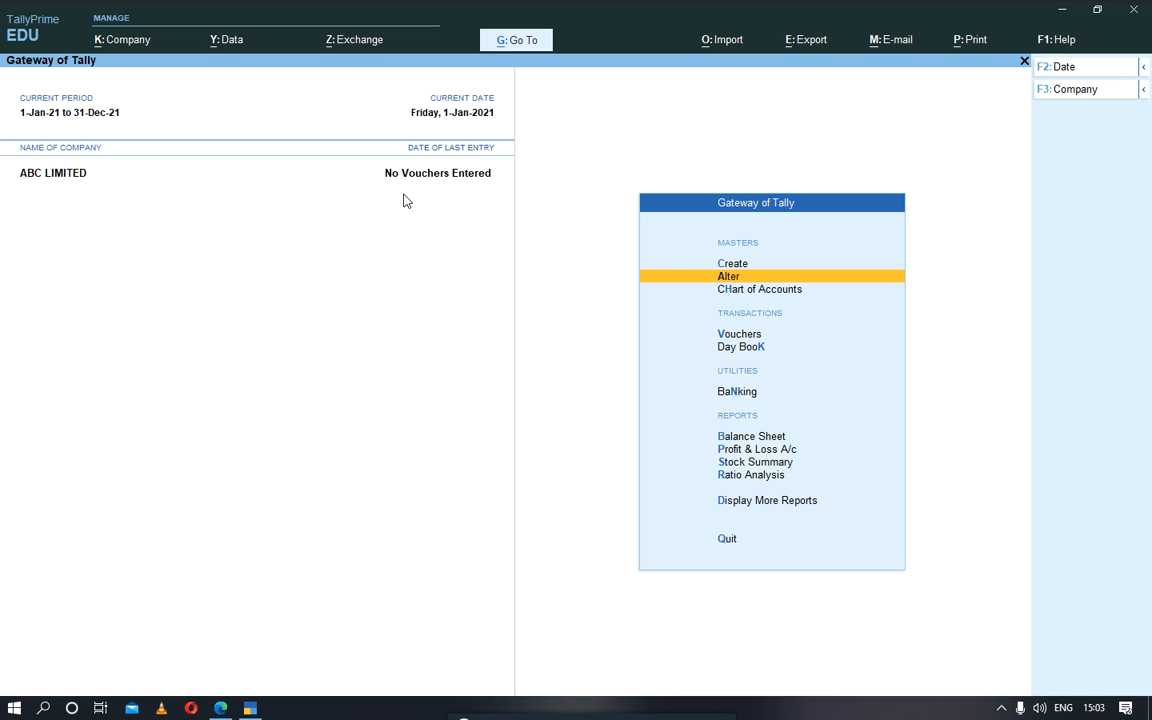
{"action": "key", "text": "Return"}
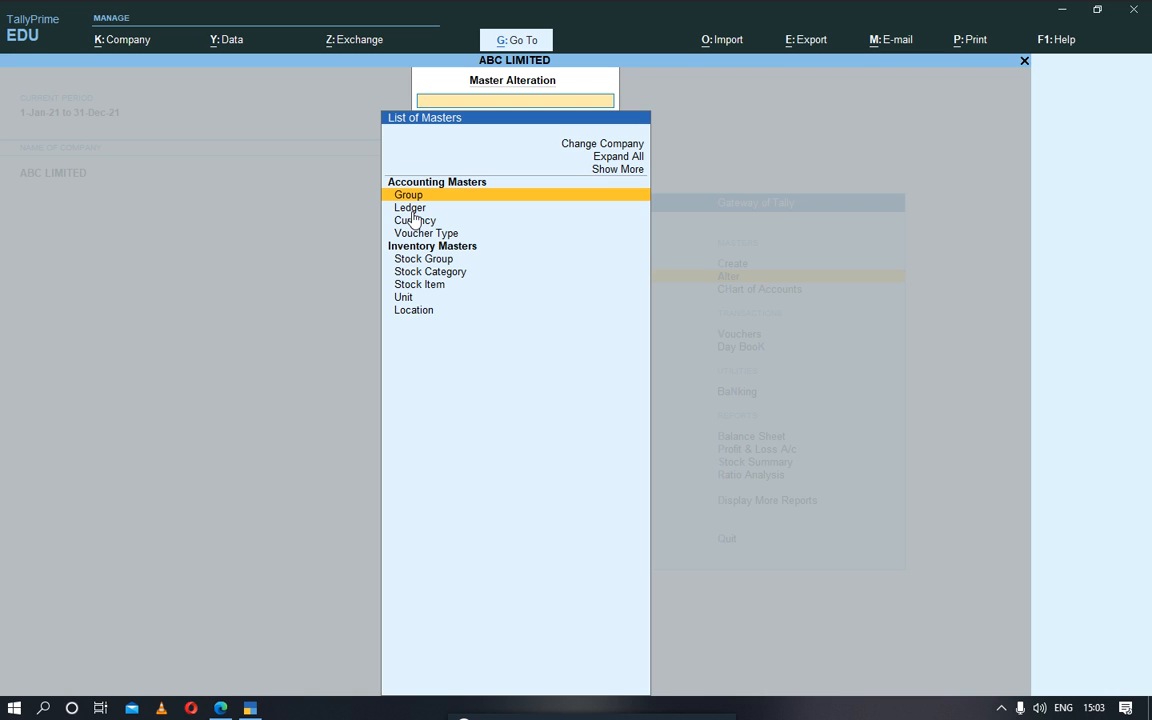
{"action": "left_click", "coordinate": [409, 209]}
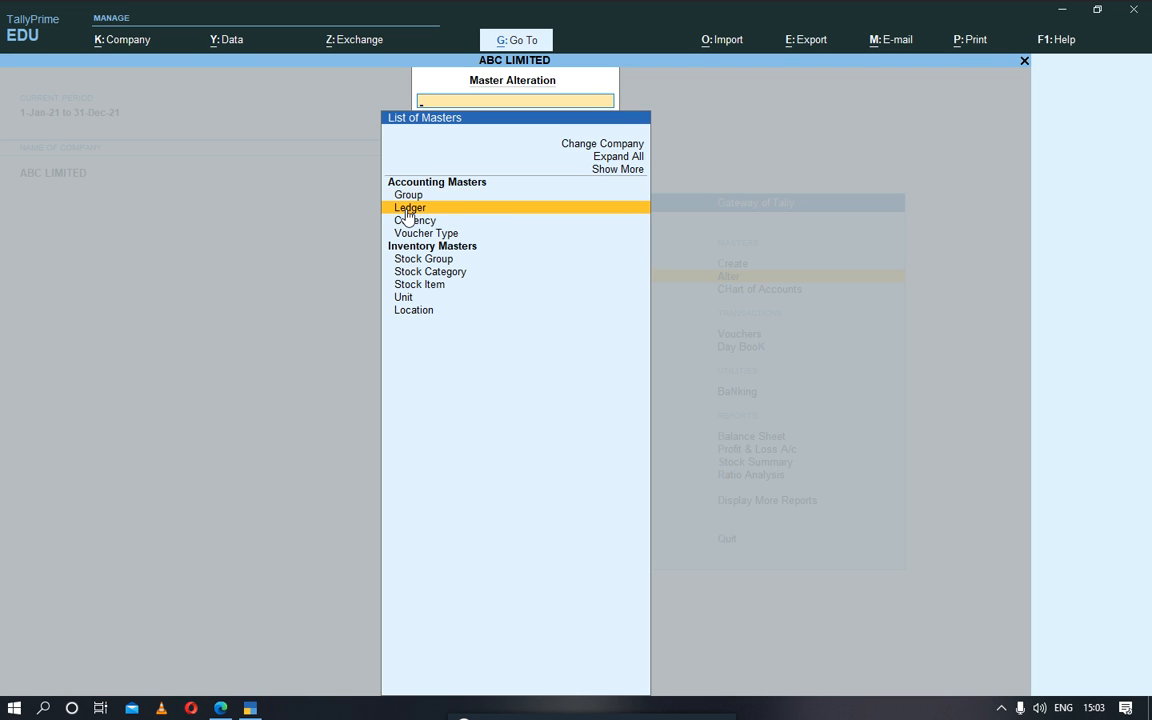
{"action": "left_click", "coordinate": [408, 208]}
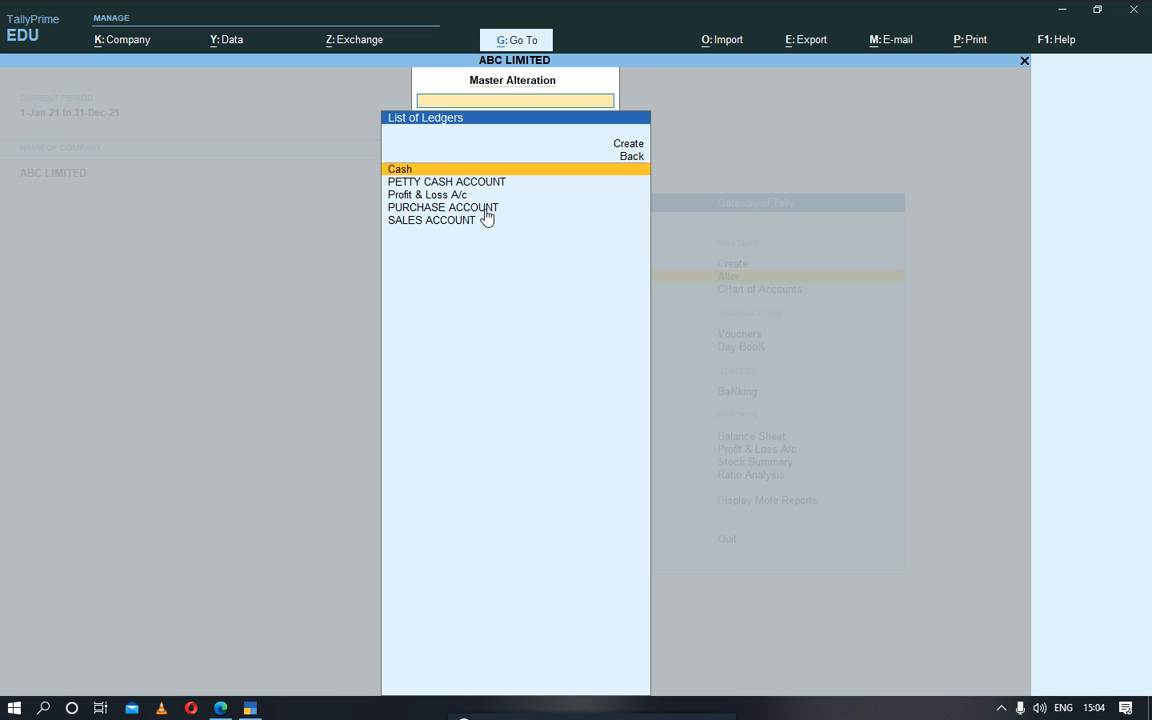
{"action": "left_click", "coordinate": [398, 184]}
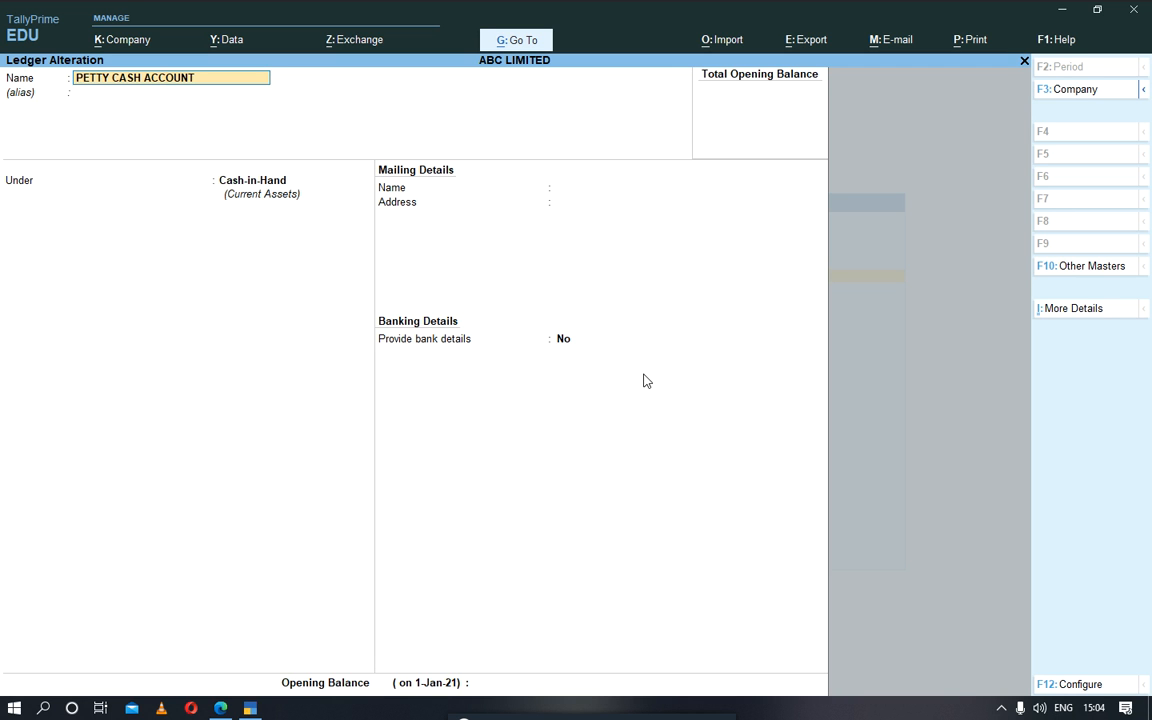
Step: Clear the petty cash ledger's name, discard the alteration, and return to the Gateway of Tally
{"action": "key", "text": "Delete"}
{"action": "key", "text": "Delete"}
{"action": "key", "text": "Delete"}
{"action": "key", "text": "Delete"}
{"action": "key", "text": "Delete"}
{"action": "key", "text": "Delete"}
{"action": "key", "text": "Delete"}
{"action": "key", "text": "Delete"}
{"action": "key", "text": "Delete"}
{"action": "key", "text": "Delete"}
{"action": "key", "text": "Delete"}
{"action": "key", "text": "Delete"}
{"action": "key", "text": "Delete"}
{"action": "key", "text": "Delete"}
{"action": "key", "text": "Delete"}
{"action": "key", "text": "Delete"}
{"action": "key", "text": "Delete"}
{"action": "key", "text": "Delete"}
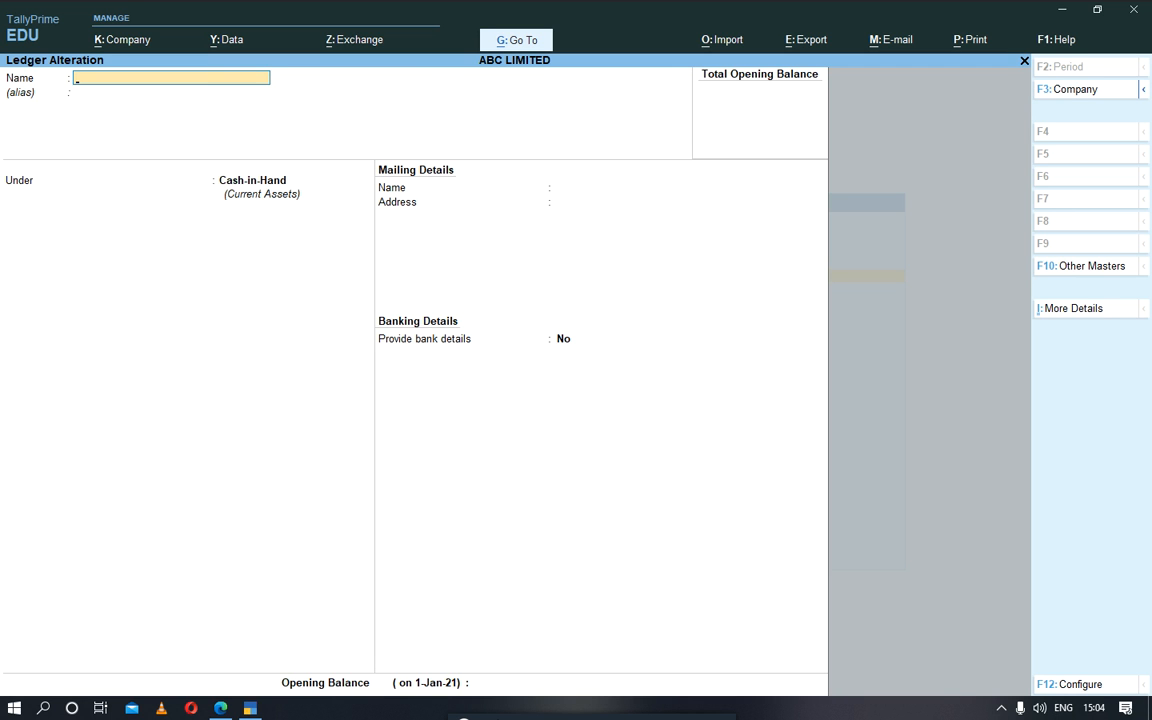
{"action": "key", "text": "Escape"}
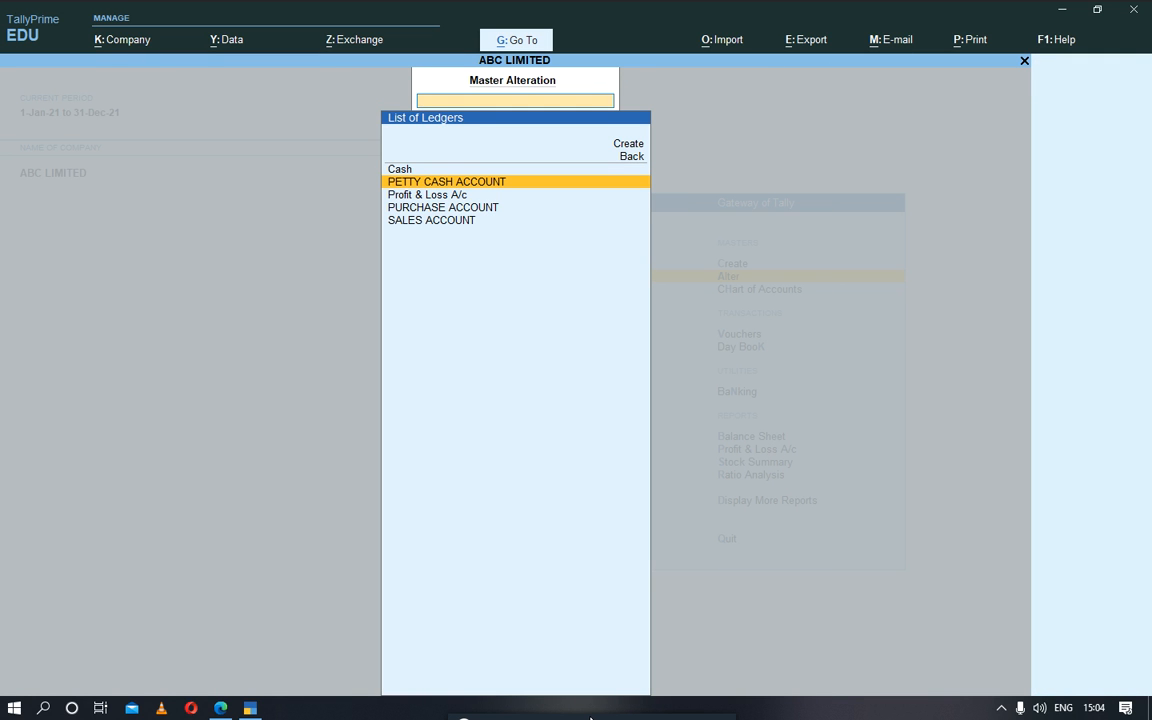
{"action": "key", "text": "Escape"}
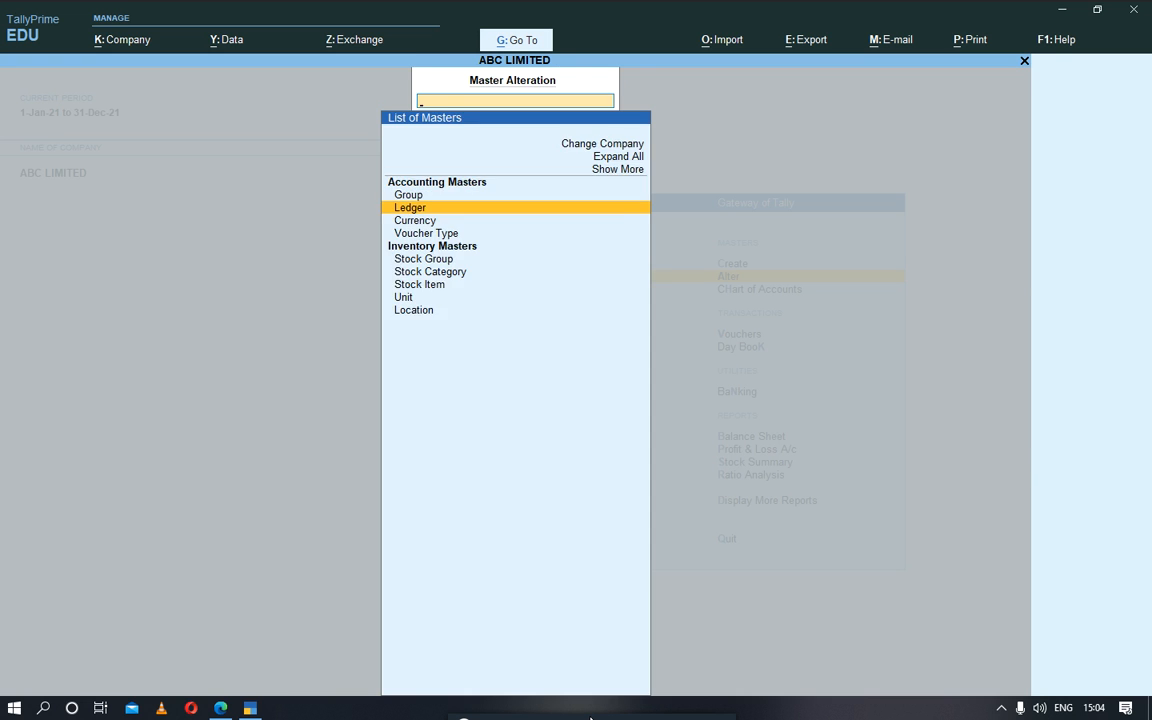
{"action": "key", "text": "Escape"}
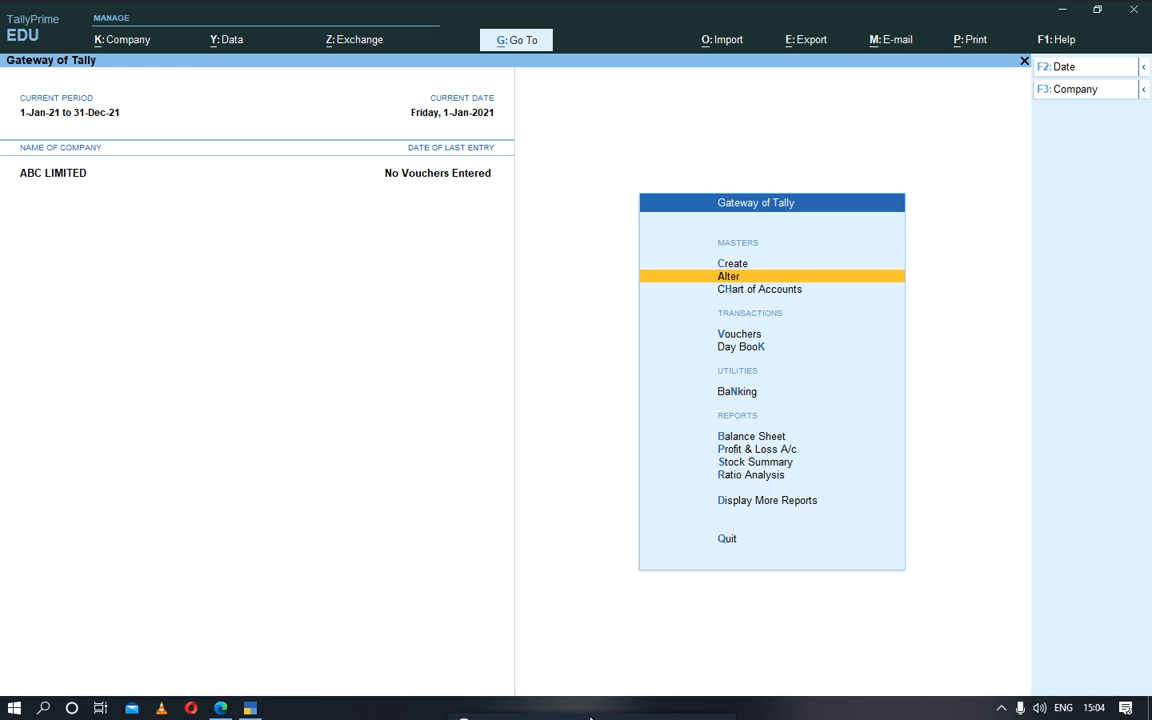
Step: Start creating a new ledger and name it NMB BANK
{"action": "key", "text": "Up"}
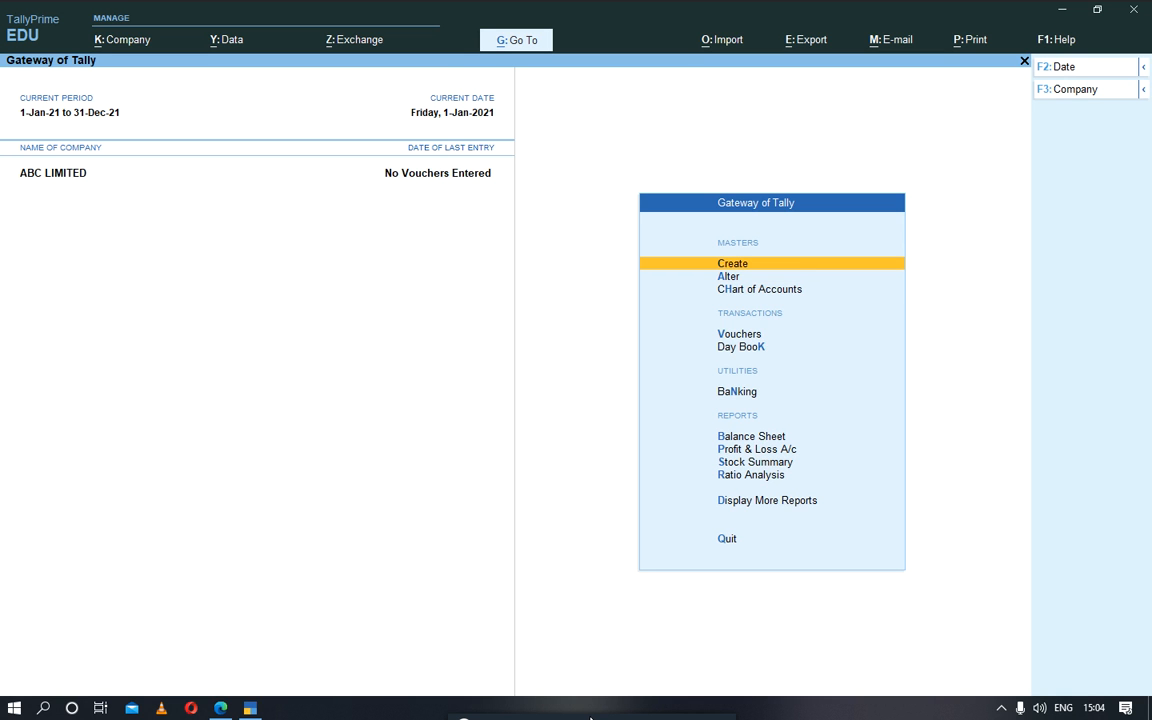
{"action": "key", "text": "Return"}
{"action": "key", "text": "Down"}
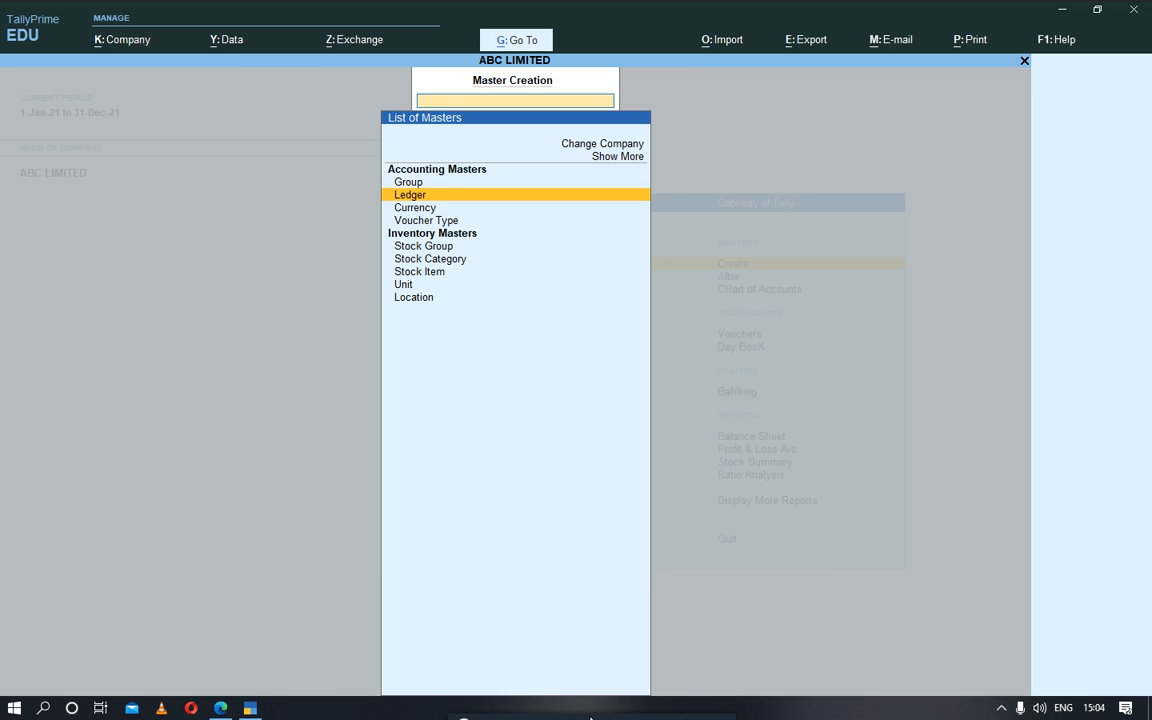
{"action": "key", "text": "Return"}
{"action": "type", "text": "NMB BAN"}
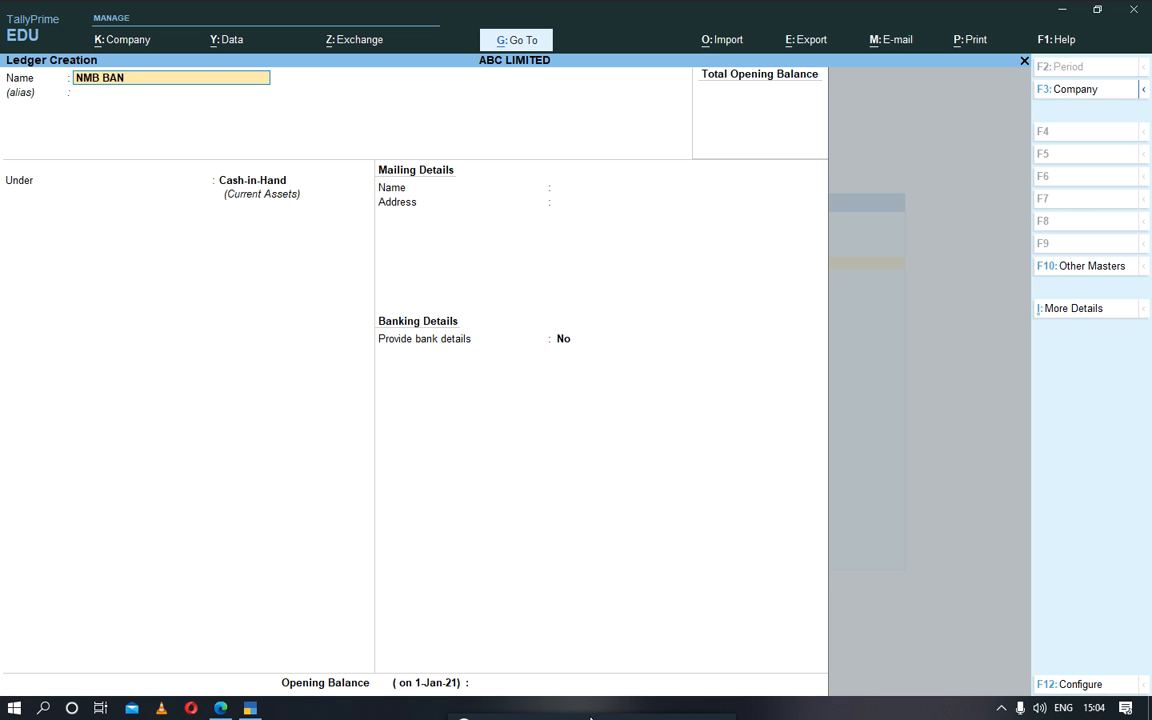
{"action": "type", "text": "K"}
{"action": "key", "text": "Return"}
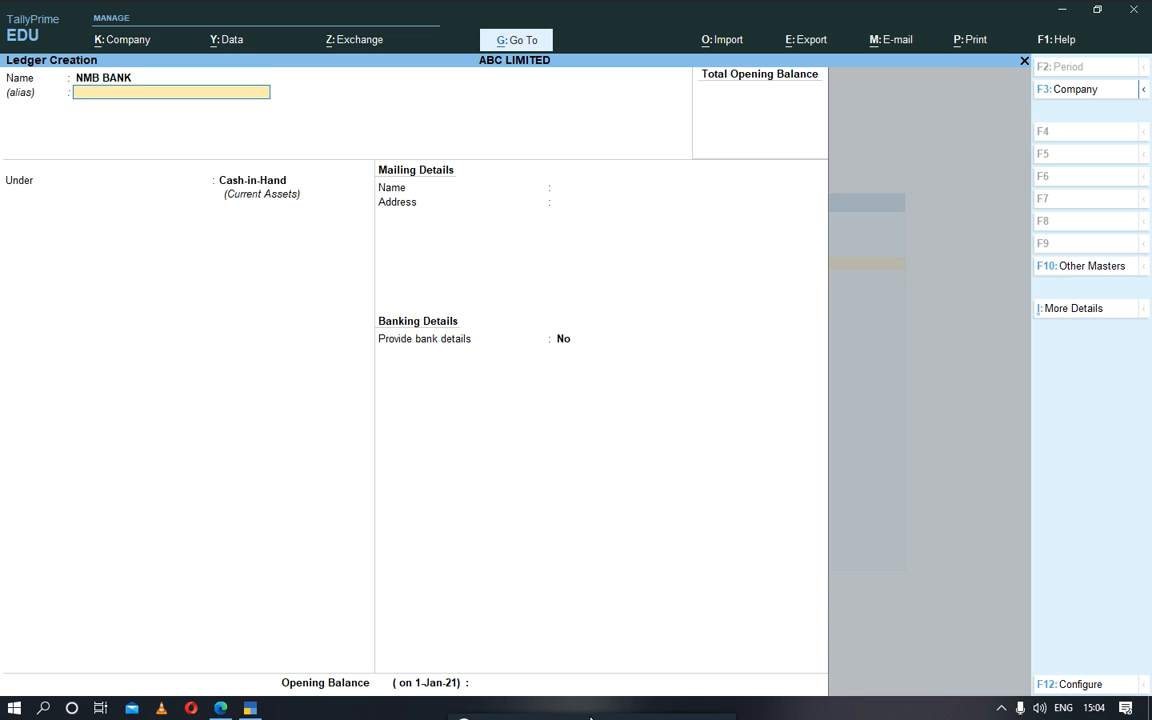
Step: Leave the NMB BANK ledger's alias blank and place it under the Bank Accounts group
{"action": "key", "text": "Return"}
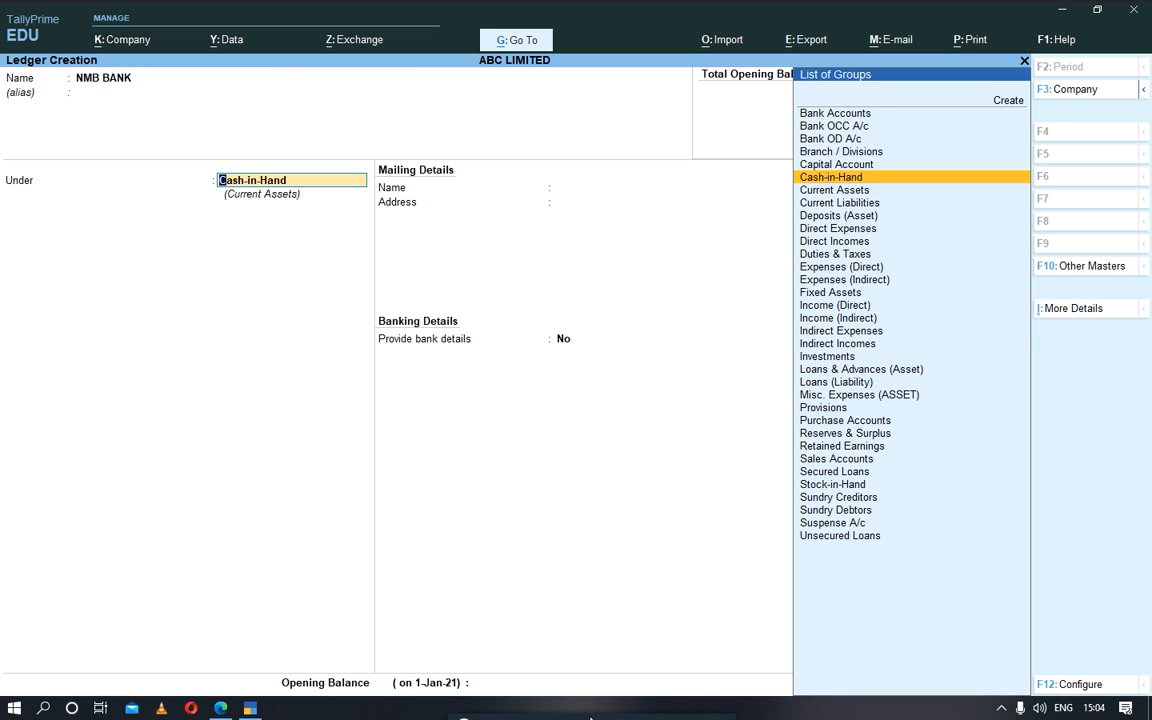
{"action": "key", "text": "Up"}
{"action": "key", "text": "Up"}
{"action": "key", "text": "Up"}
{"action": "key", "text": "Up"}
{"action": "key", "text": "Up"}
{"action": "key", "text": "Return"}
{"action": "key", "text": "Return"}
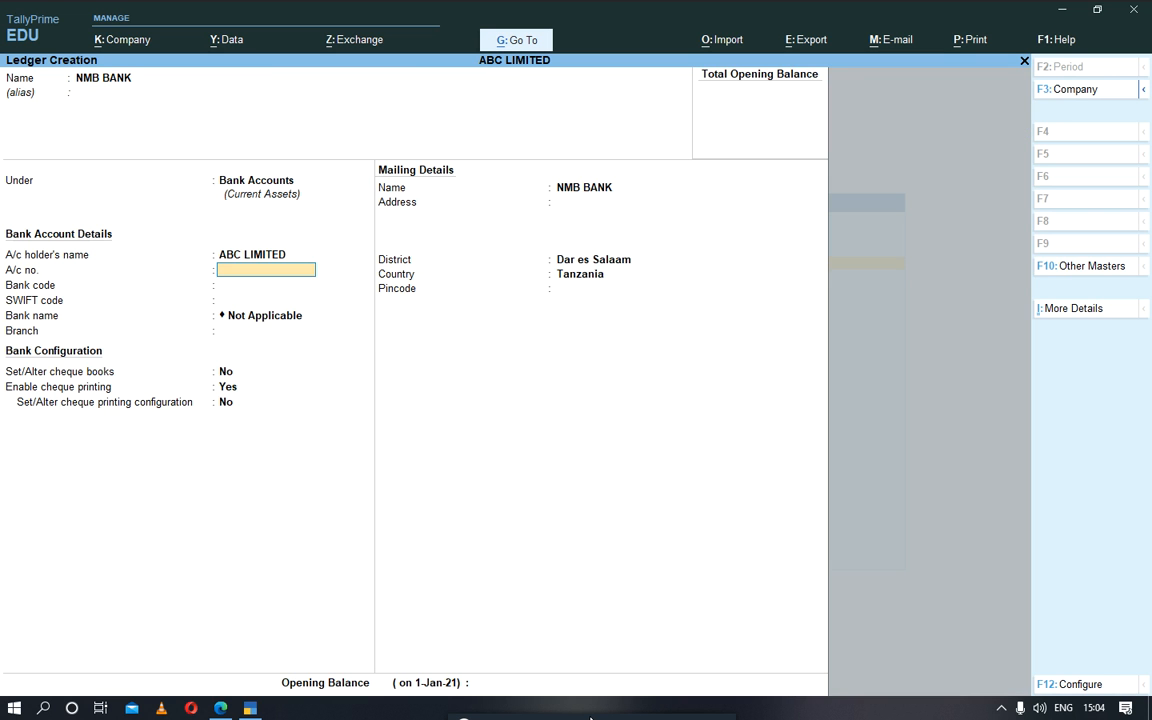
Step: Keep ABC LIMITED as account holder, bank name Not Applicable and the default cheque settings, leaving the remaining NMB BANK account details blank
{"action": "key", "text": "Return"}
{"action": "key", "text": "Return"}
{"action": "key", "text": "Return"}
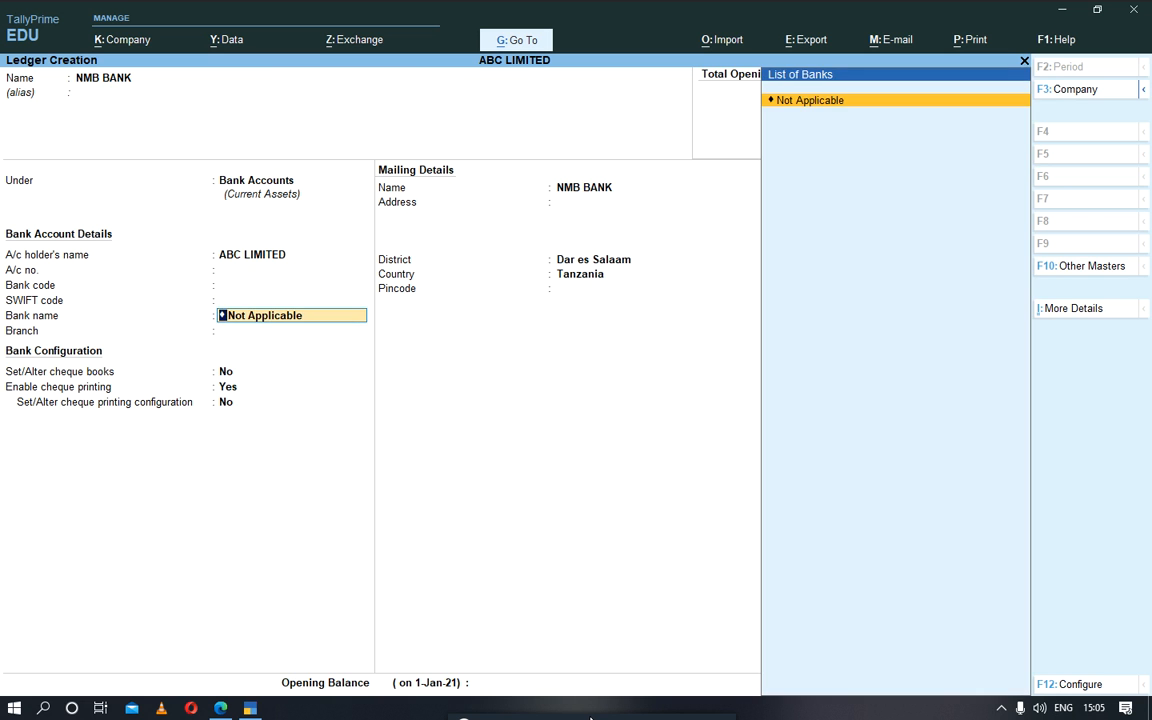
{"action": "key", "text": "Return"}
{"action": "key", "text": "Return"}
{"action": "key", "text": "Return"}
{"action": "key", "text": "Return"}
{"action": "key", "text": "Return"}
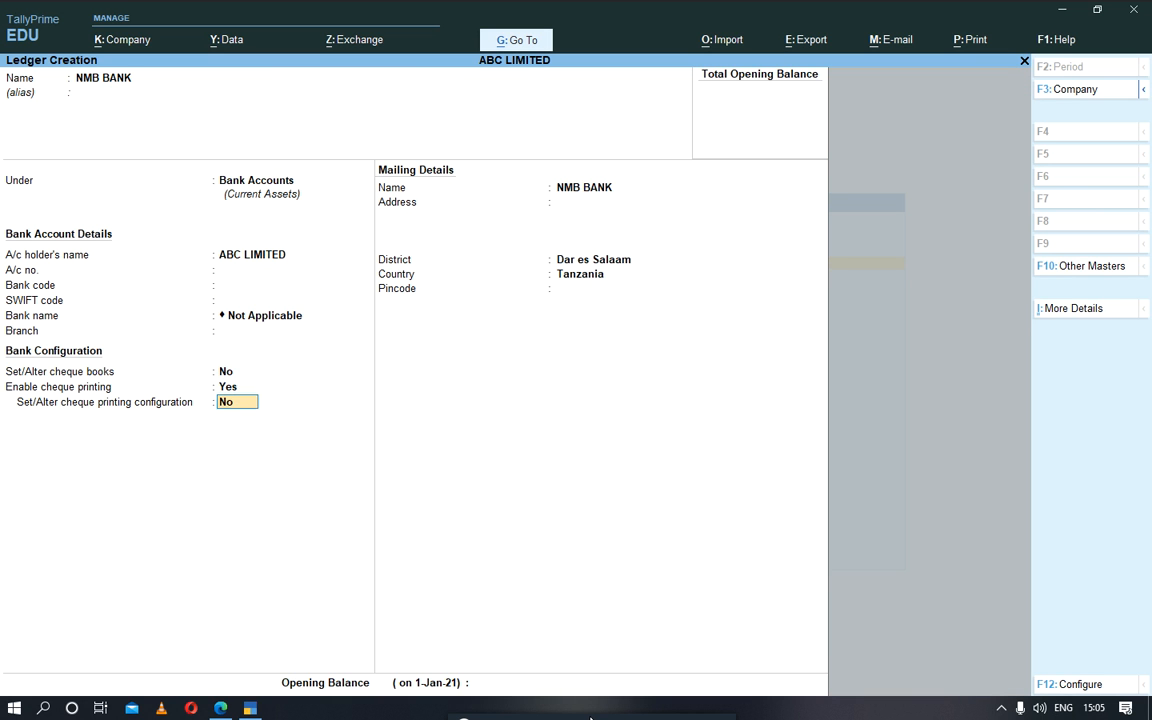
{"action": "key", "text": "Return"}
{"action": "key", "text": "Return"}
Step: Change the NMB BANK ledger's mailing district to Dodoma
{"action": "key", "text": "Down"}
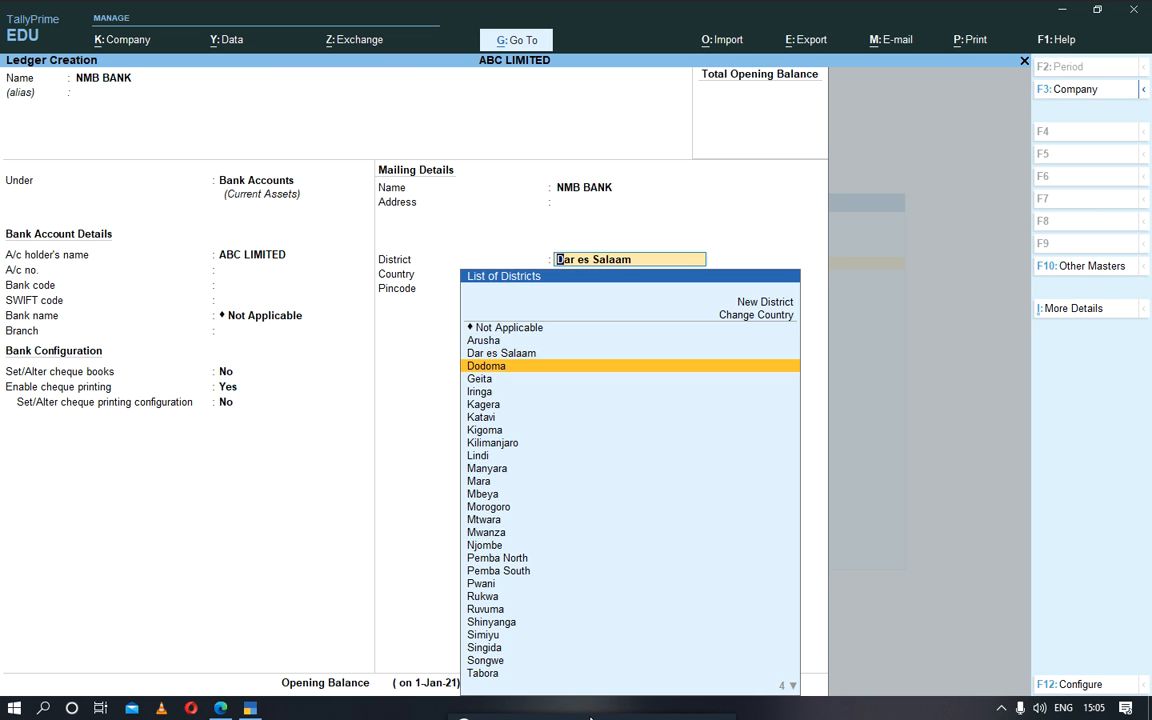
{"action": "key", "text": "Return"}
{"action": "key", "text": "Up"}
{"action": "key", "text": "Up"}
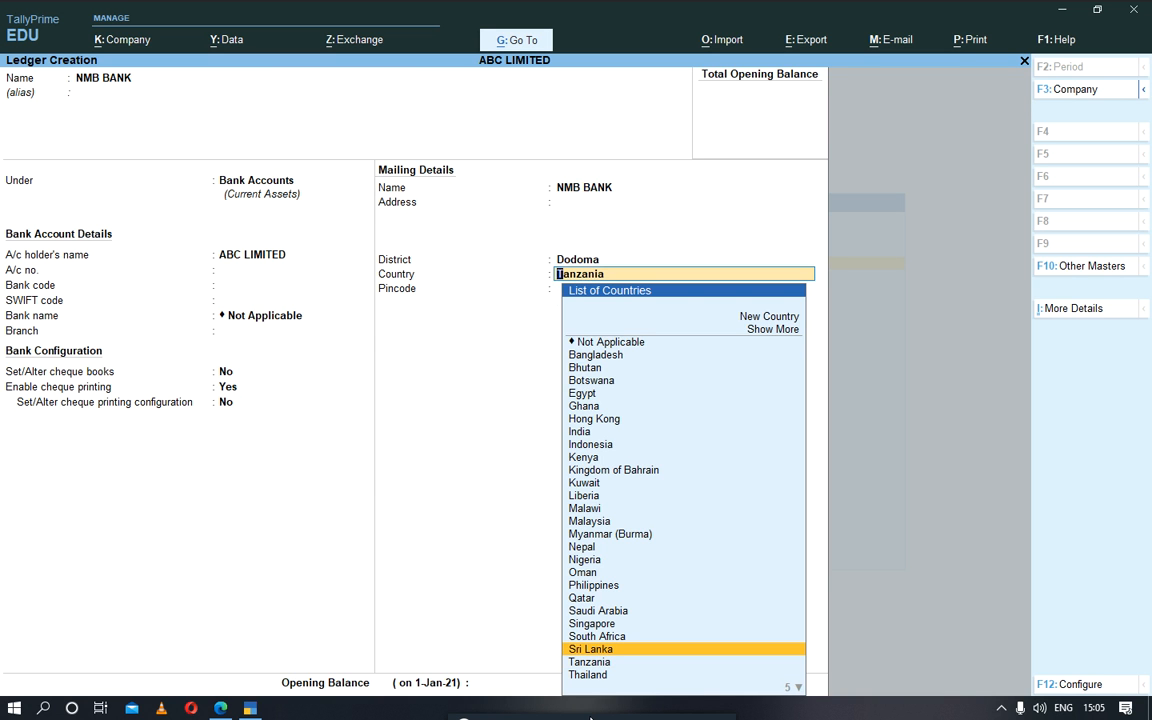
Step: Set the NMB BANK ledger's mailing district to Dar es Salaam and keep Tanzania as the country
{"action": "left_click", "coordinate": [577, 260]}
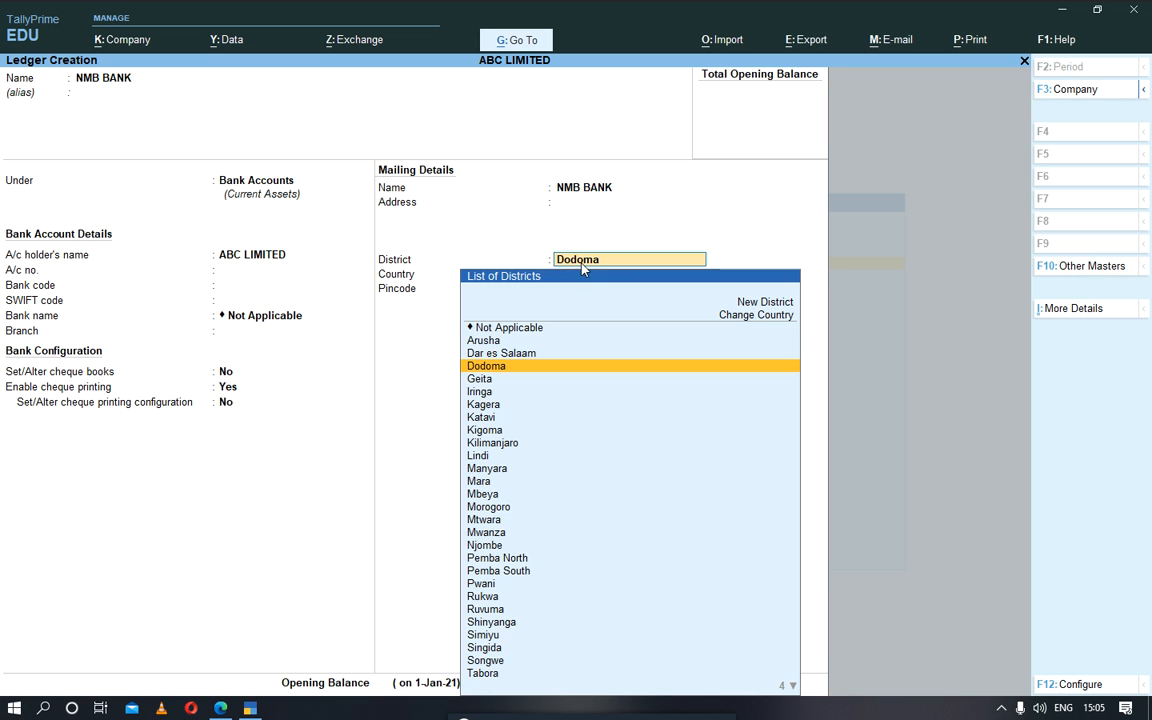
{"action": "key", "text": "Up"}
{"action": "key", "text": "Up"}
{"action": "left_click", "coordinate": [513, 354]}
{"action": "key", "text": "Return"}
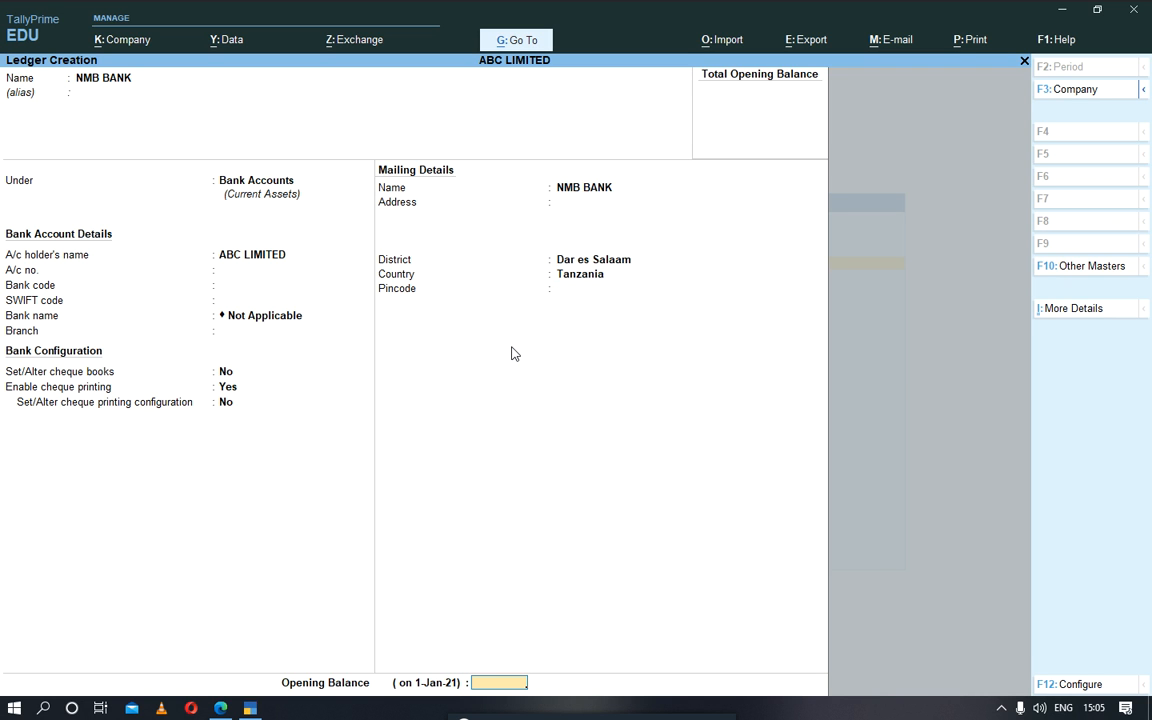
Step: Give the NMB BANK ledger an opening balance of 1,000,000 Dr and save it
{"action": "type", "text": "1,"}
{"action": "type", "text": "000,"}
{"action": "type", "text": "000000"}
{"action": "key", "text": "Return"}
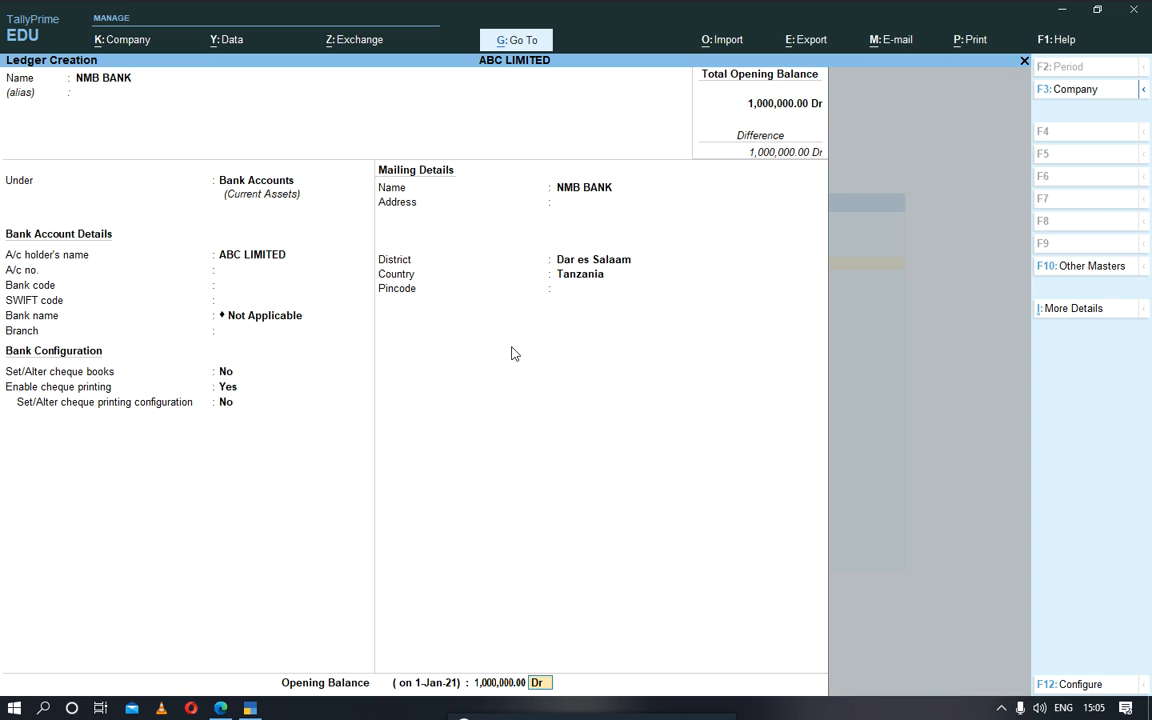
{"action": "key", "text": "Return"}
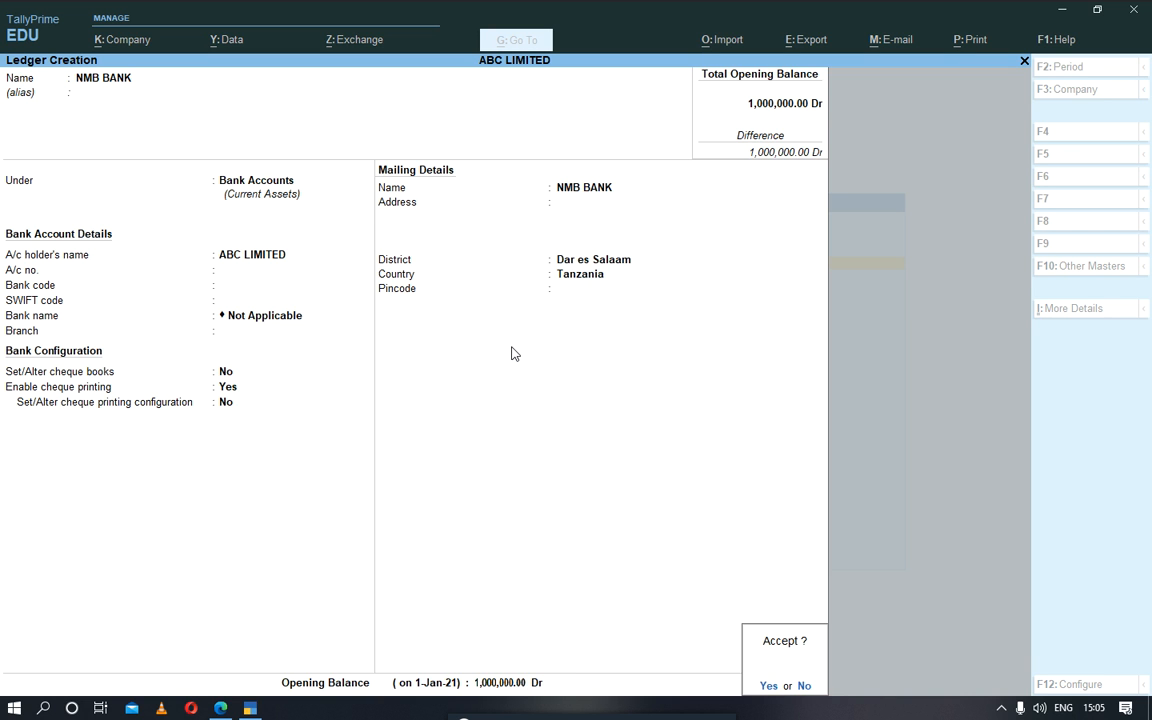
{"action": "key", "text": "Return"}
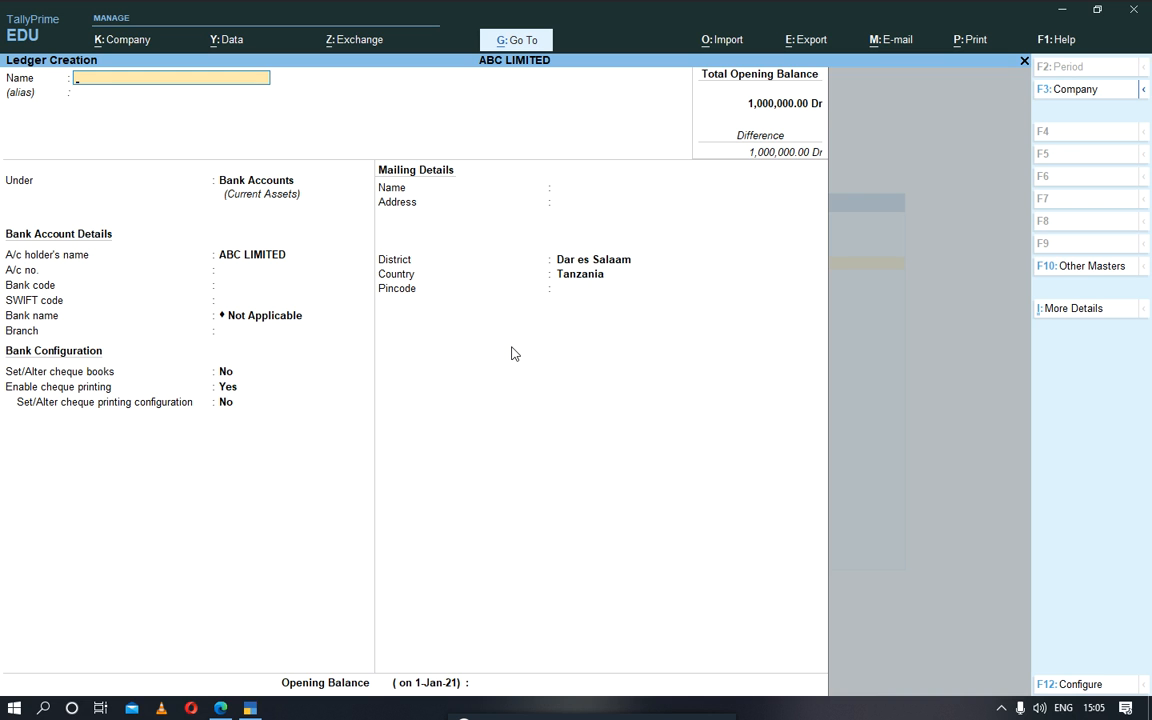
Step: Name the next new ledger CRDB BANK with a blank alias, and keep it under the Bank Accounts group
{"action": "type", "text": "CRDB BANK"}
{"action": "key", "text": "Return"}
{"action": "key", "text": "Return"}
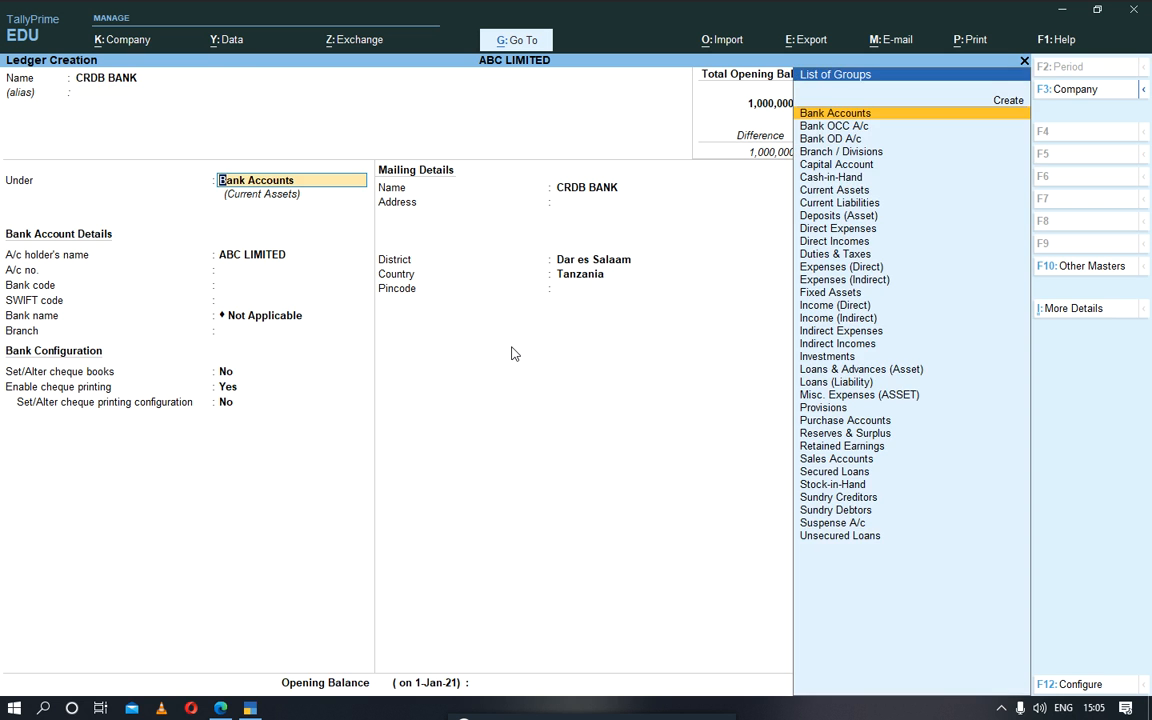
{"action": "key", "text": "Return"}
{"action": "key", "text": "Return"}
Step: Accept the CRDB BANK ledger's default bank and cheque settings, and keep Dar es Salaam, Tanzania as its mailing location
{"action": "key", "text": "Return"}
{"action": "key", "text": "Return"}
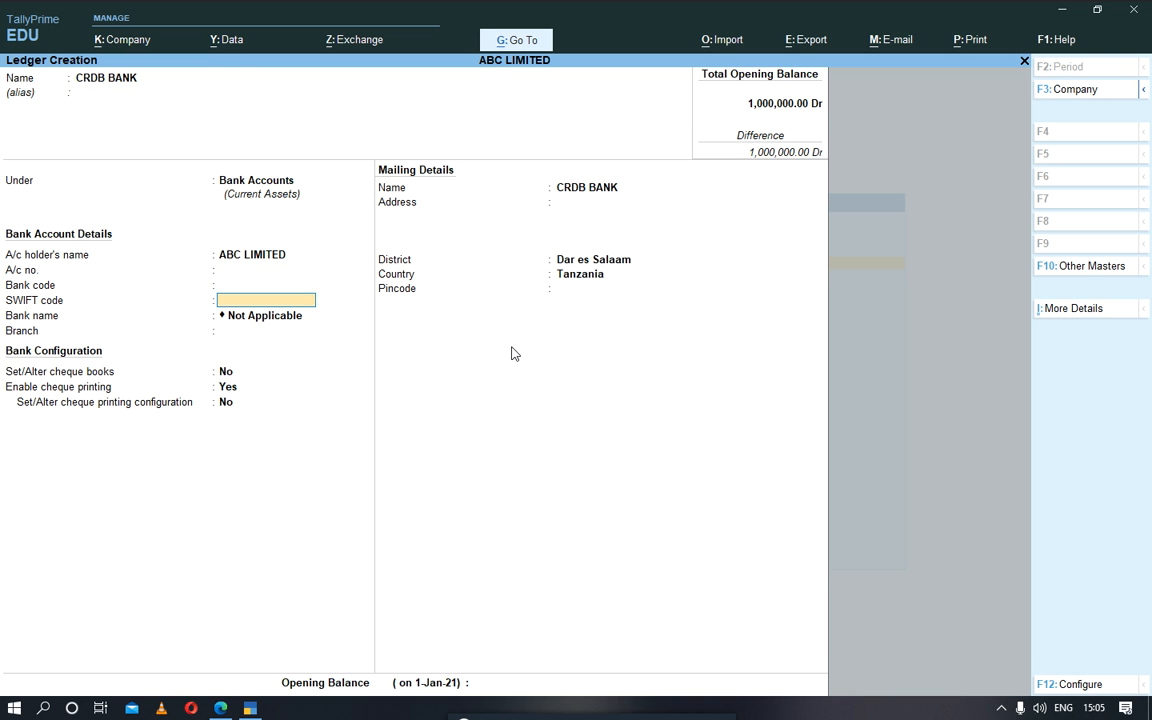
{"action": "key", "text": "Return"}
{"action": "key", "text": "Return"}
{"action": "key", "text": "Return"}
{"action": "key", "text": "Return"}
{"action": "key", "text": "Return"}
{"action": "key", "text": "Return"}
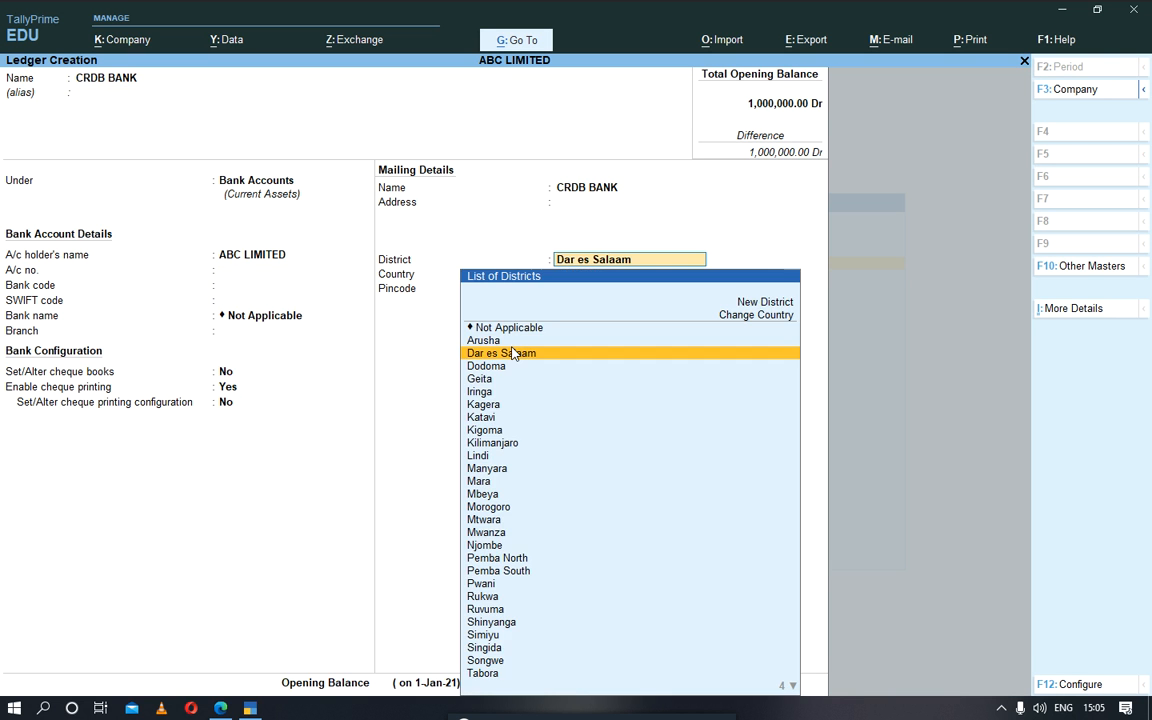
Step: Give the CRDB BANK ledger an opening balance of 7,000,000 Dr, save it and leave ledger creation
{"action": "key", "text": "Return"}
{"action": "key", "text": "Return"}
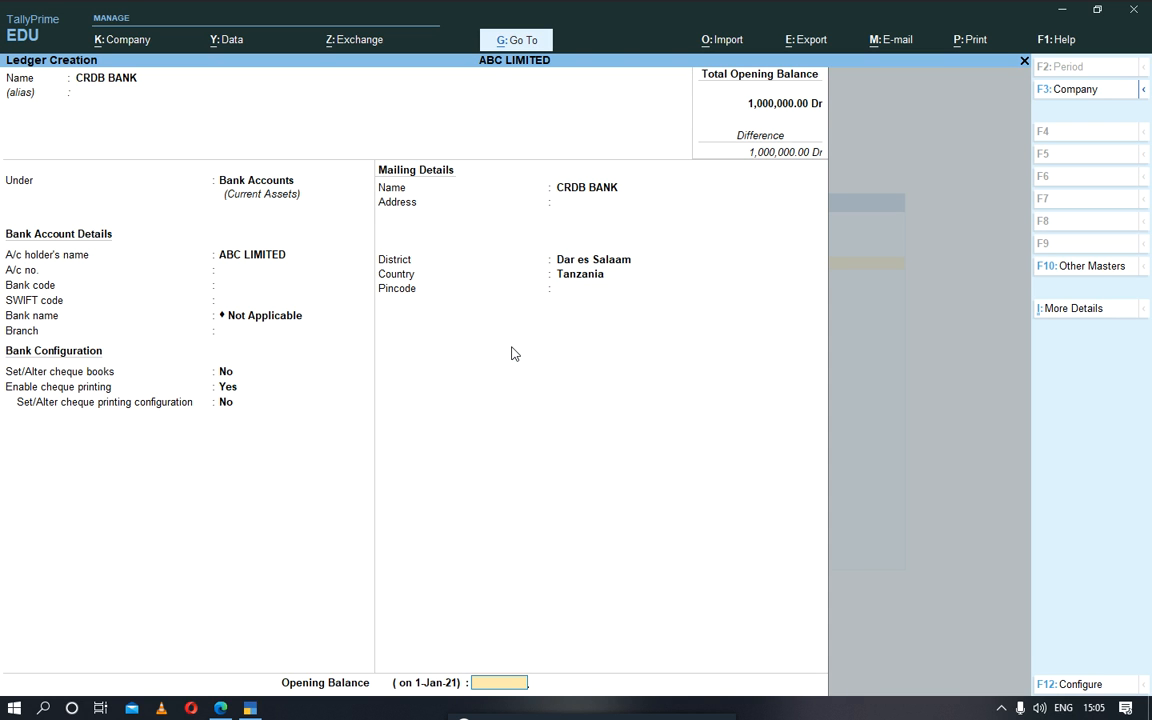
{"action": "type", "text": "7,"}
{"action": "type", "text": "00"}
{"action": "type", "text": "0,000"}
{"action": "key", "text": "Return"}
{"action": "key", "text": "Return"}
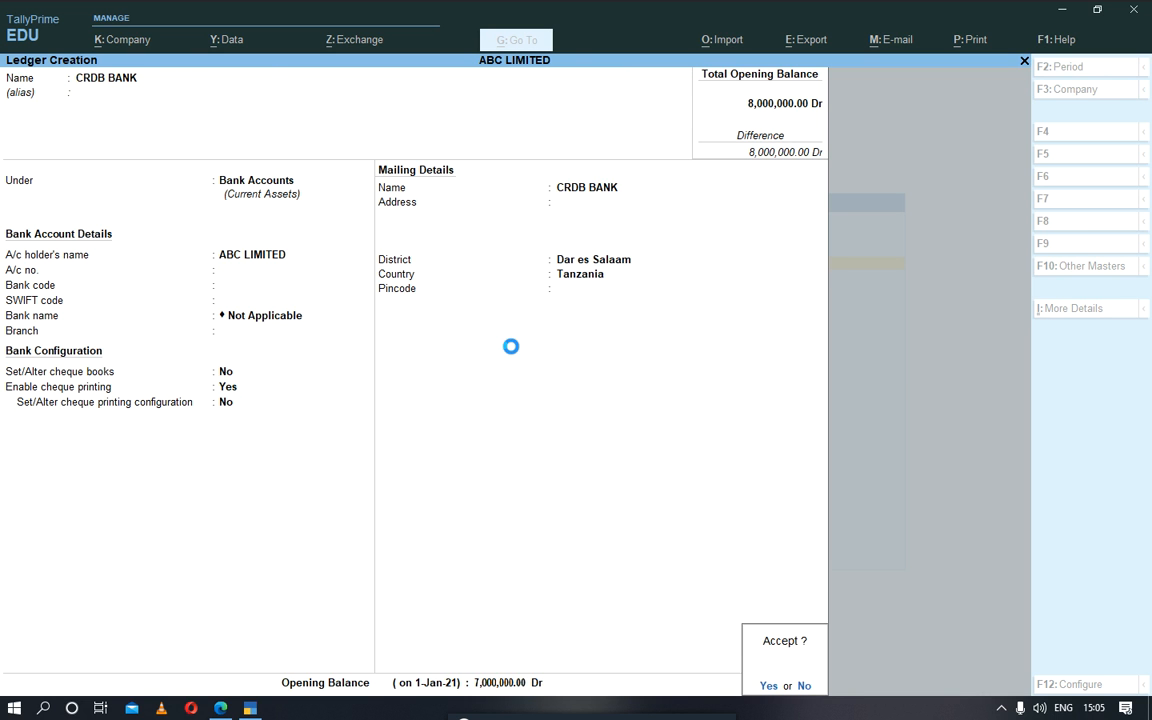
{"action": "key", "text": "Return"}
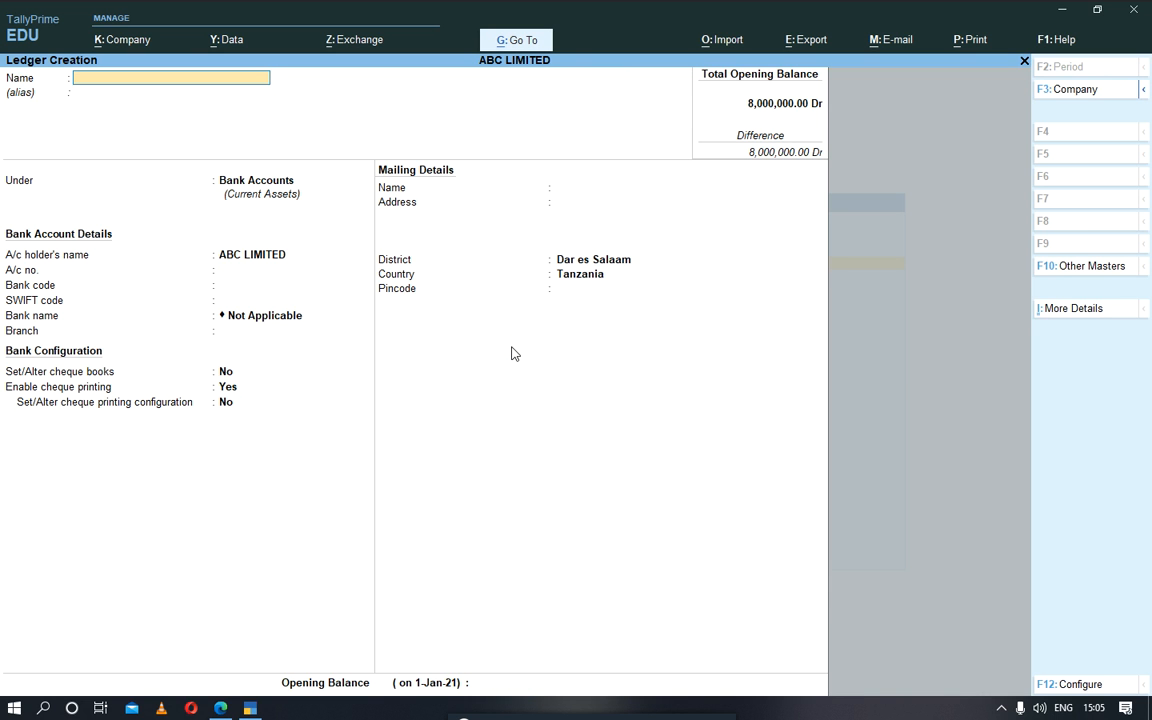
{"action": "key", "text": "Escape"}
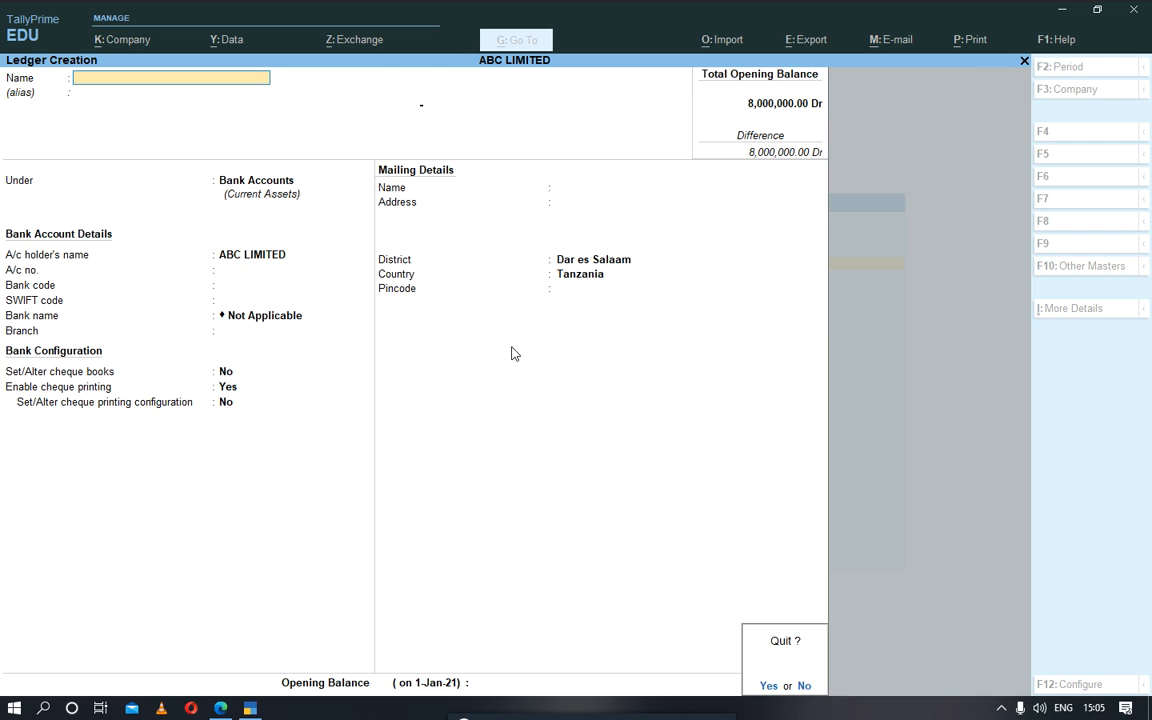
{"action": "key", "text": "Return"}
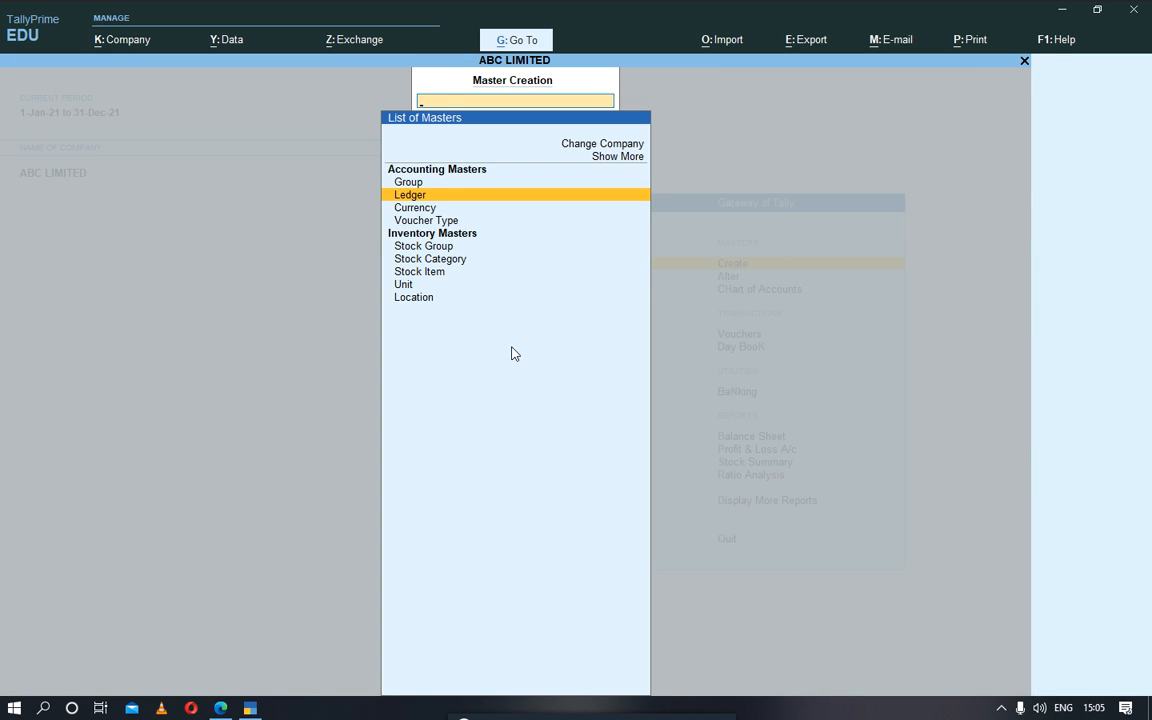
{"action": "key", "text": "Escape"}
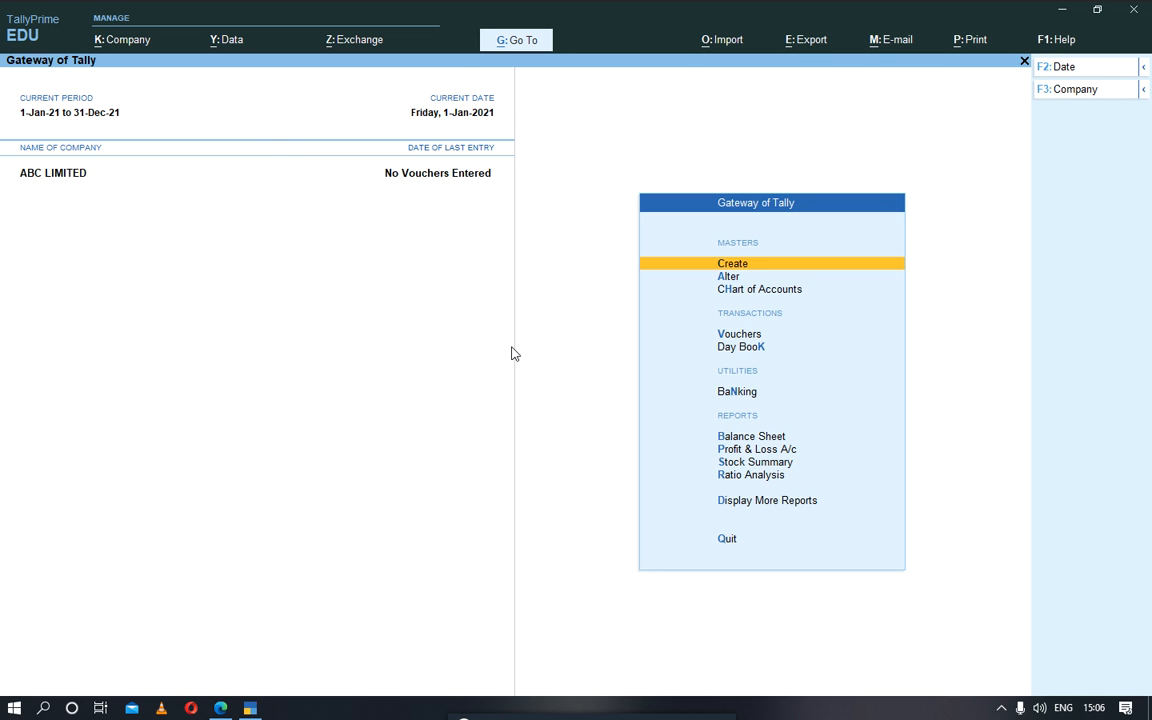
Step: Examine the existing TZS currency's symbol, formal name and decimal settings in its alteration form, and quit without saving
{"action": "key", "text": "Return"}
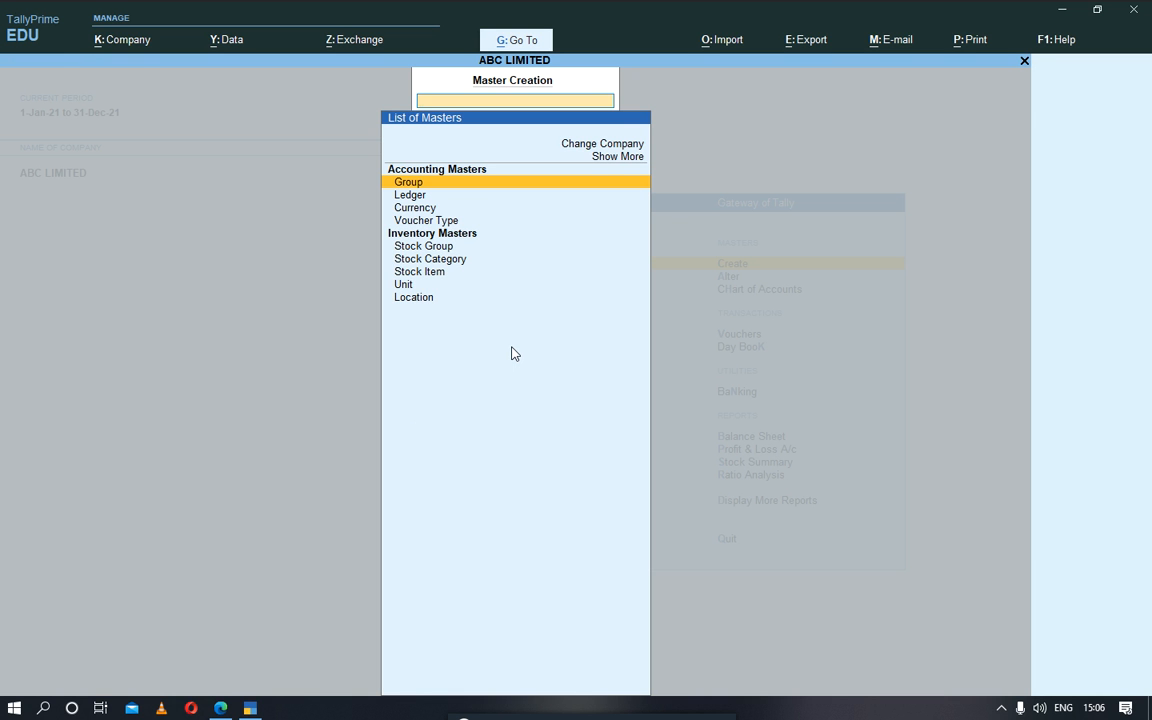
{"action": "key", "text": "Down"}
{"action": "key", "text": "Down"}
{"action": "key", "text": "Return"}
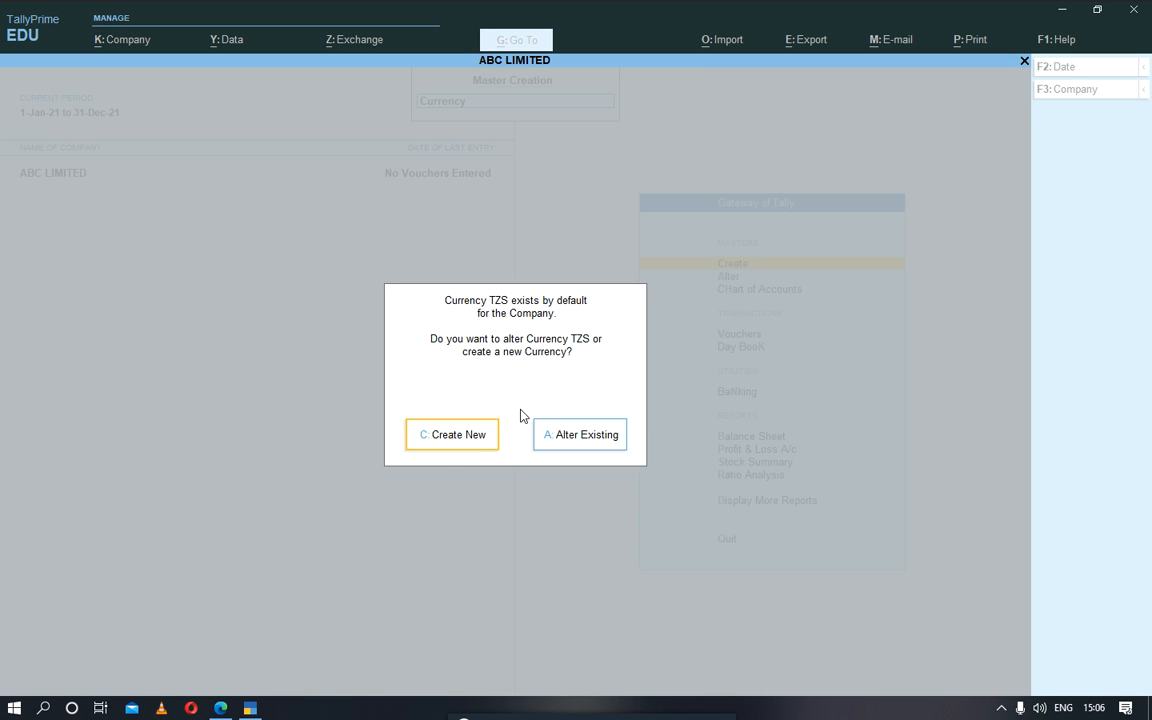
{"action": "key", "text": "Escape"}
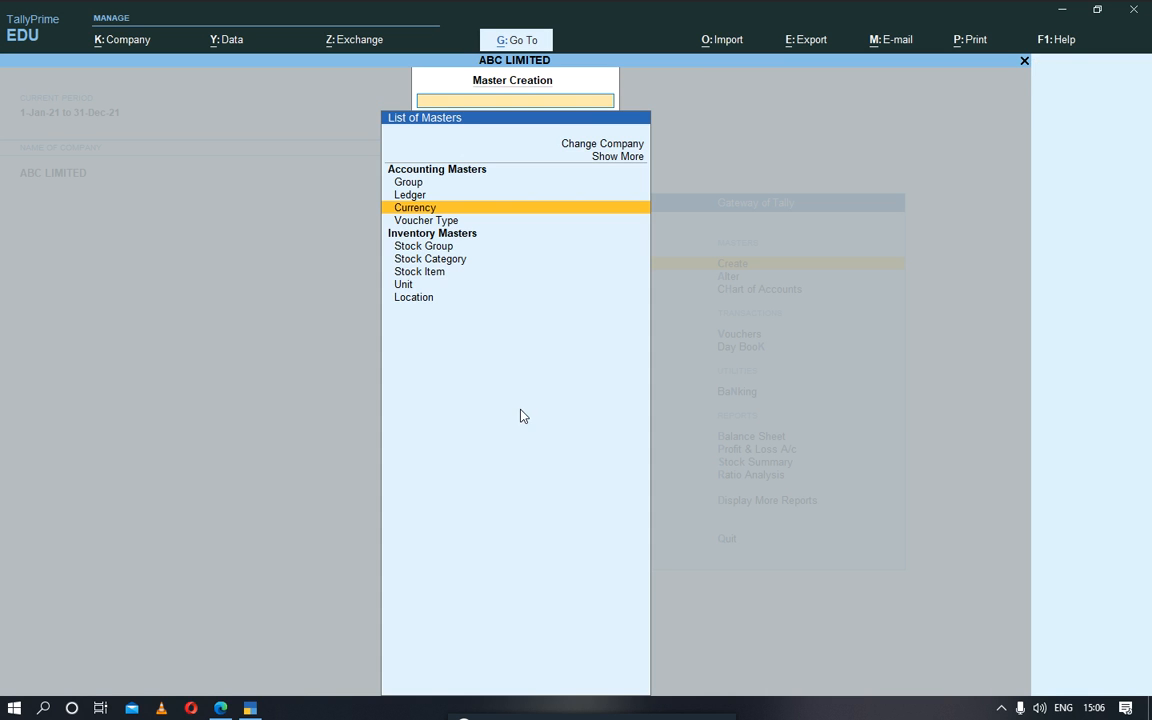
{"action": "left_click", "coordinate": [434, 209]}
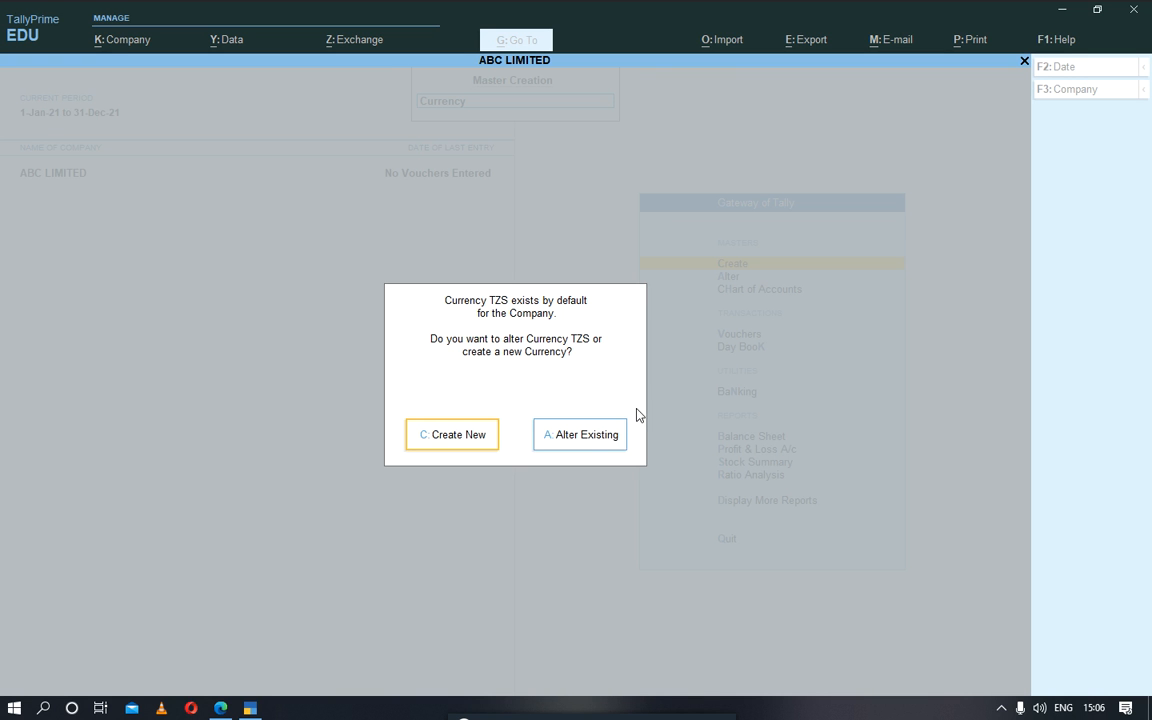
{"action": "left_click", "coordinate": [589, 444]}
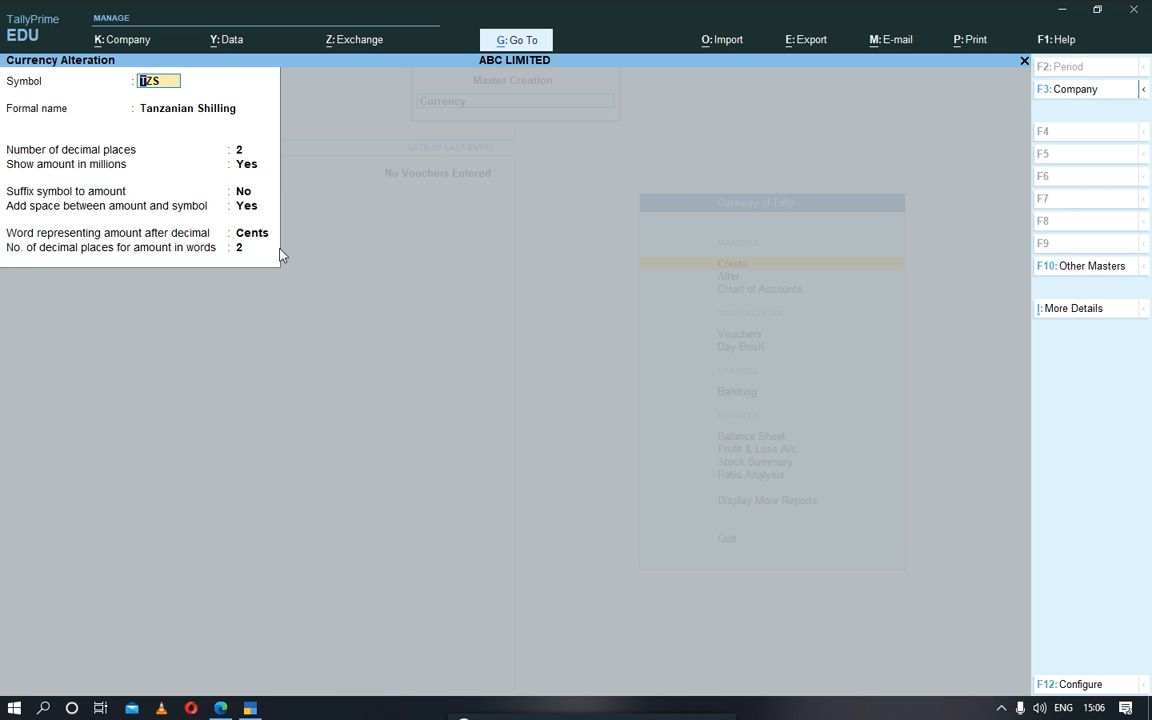
{"action": "key", "text": "BackSpace"}
{"action": "key", "text": "Escape"}
{"action": "key", "text": "y"}
{"action": "key", "text": "Escape"}
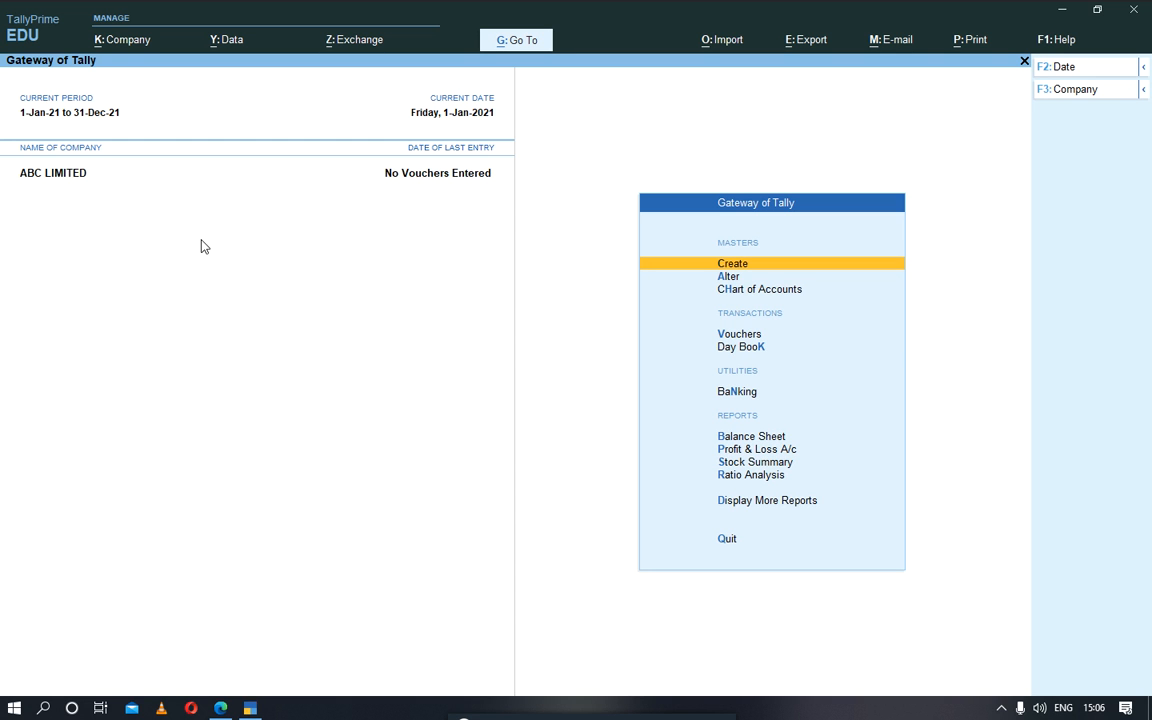
Step: Open accounting voucher entry and examine the available voucher types, such as contra, payment, receipt and journal
{"action": "key", "text": "Down"}
{"action": "key", "text": "Down"}
{"action": "key", "text": "Down"}
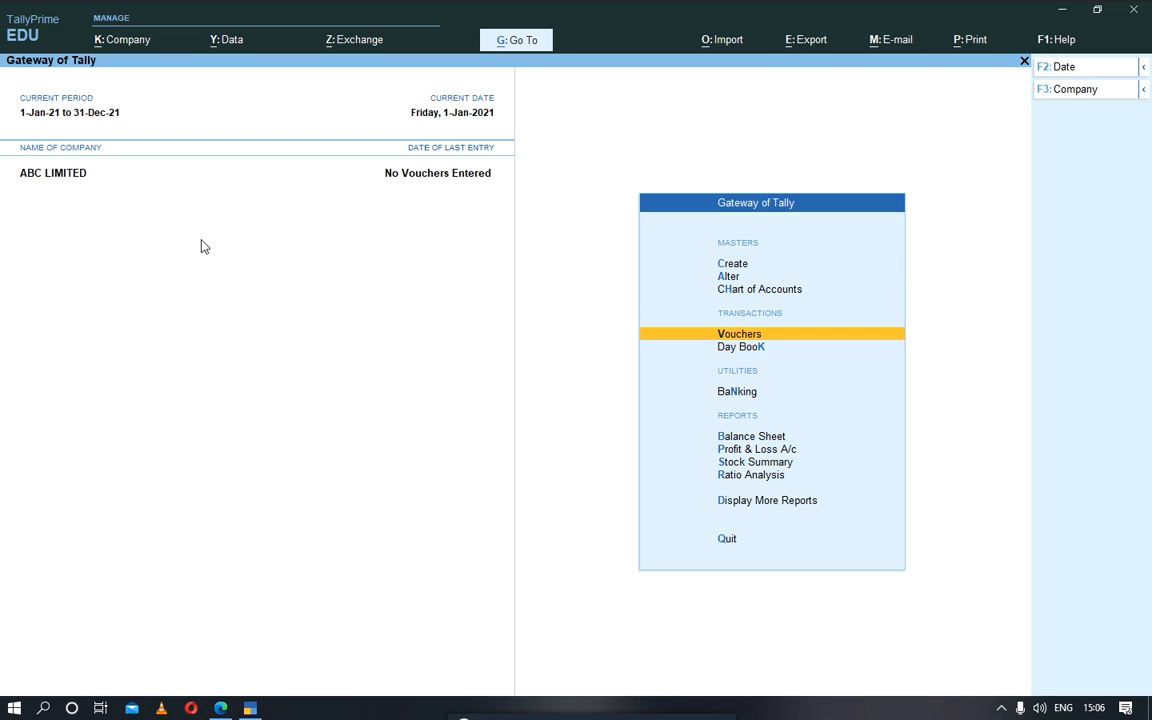
{"action": "key", "text": "Return"}
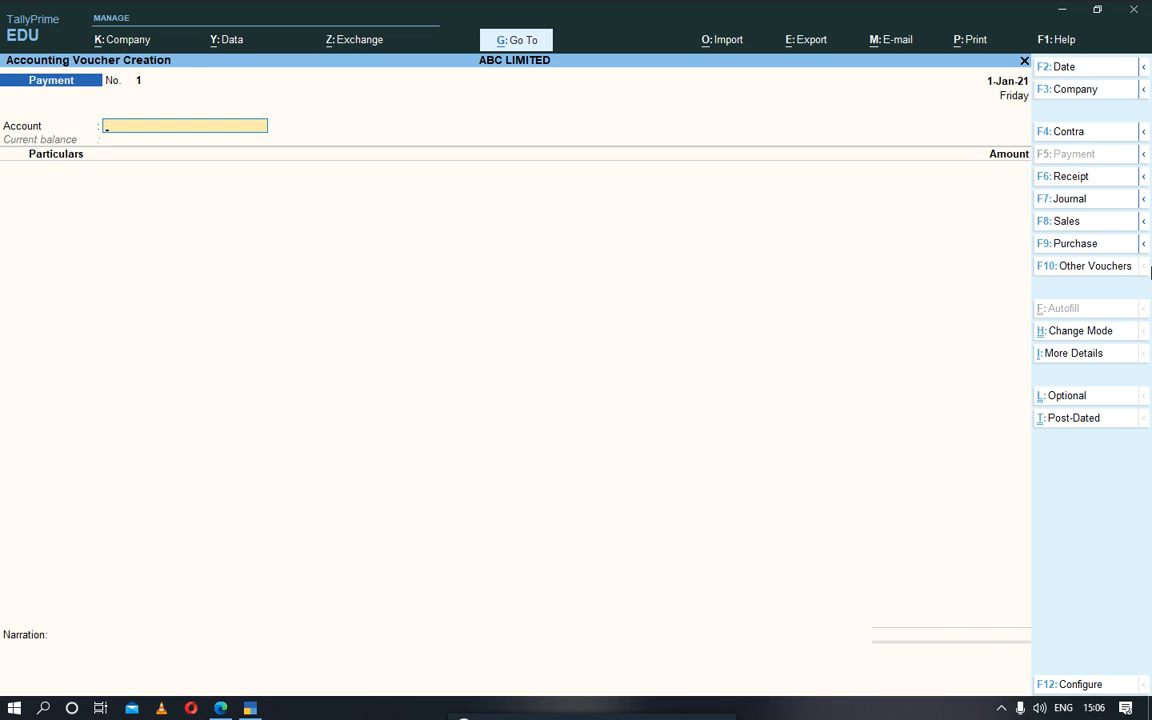
{"action": "key", "text": "Escape"}
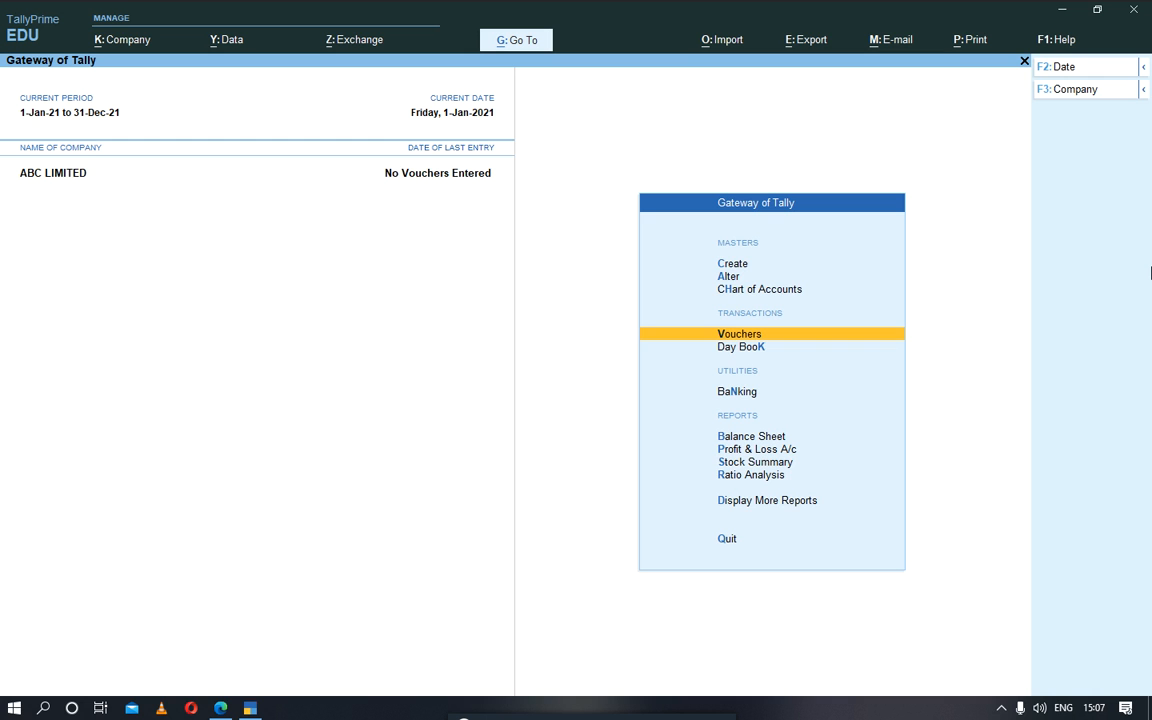
Step: Examine the general, printing and class options of a new voucher type, and quit the blank form
{"action": "key", "text": "Up"}
{"action": "key", "text": "Up"}
{"action": "key", "text": "Up"}
{"action": "key", "text": "Return"}
{"action": "key", "text": "Down"}
{"action": "key", "text": "Down"}
{"action": "key", "text": "Down"}
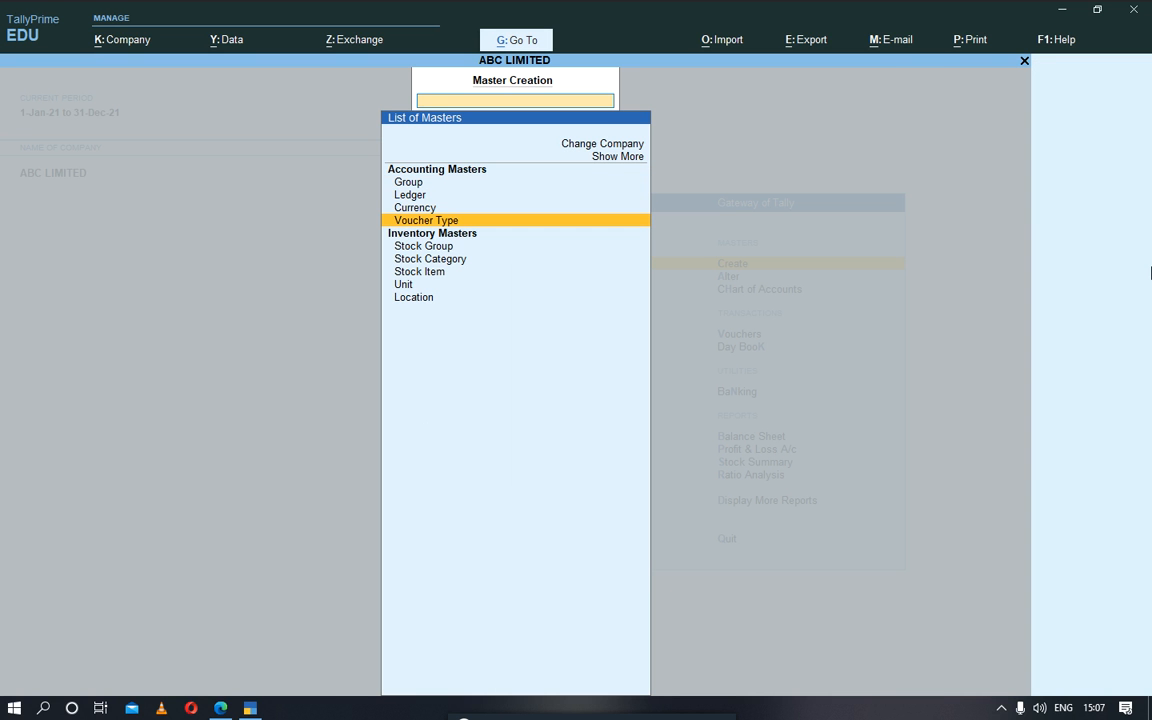
{"action": "key", "text": "Return"}
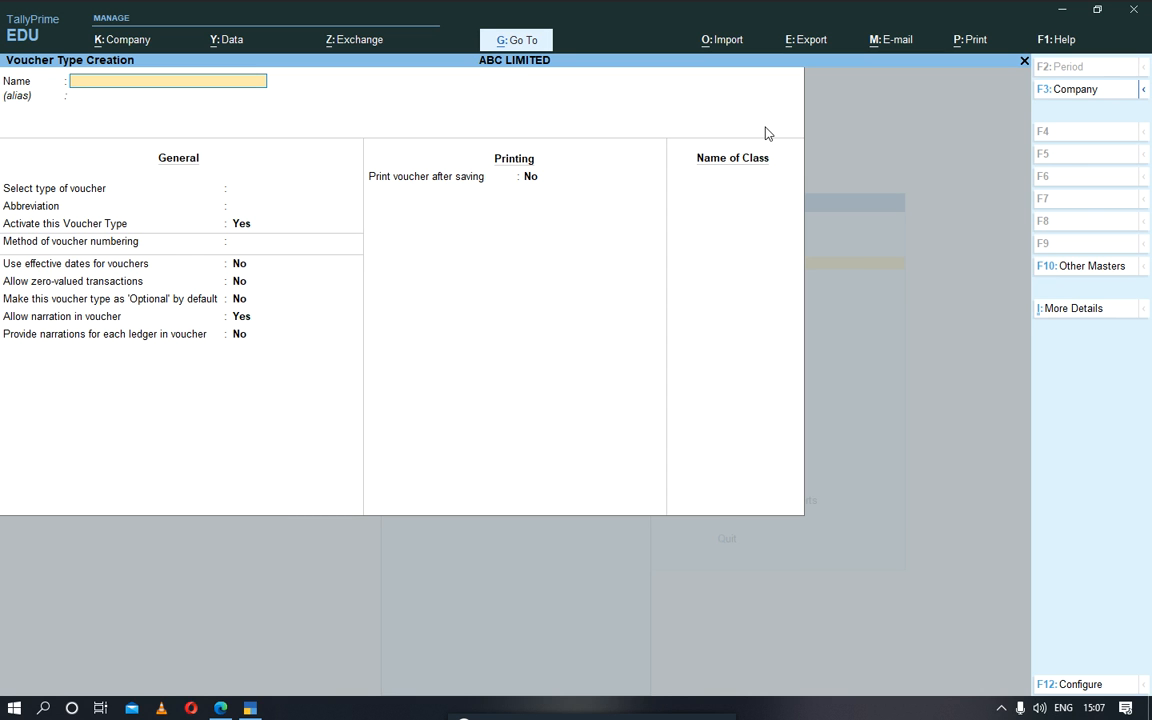
{"action": "key", "text": "Escape"}
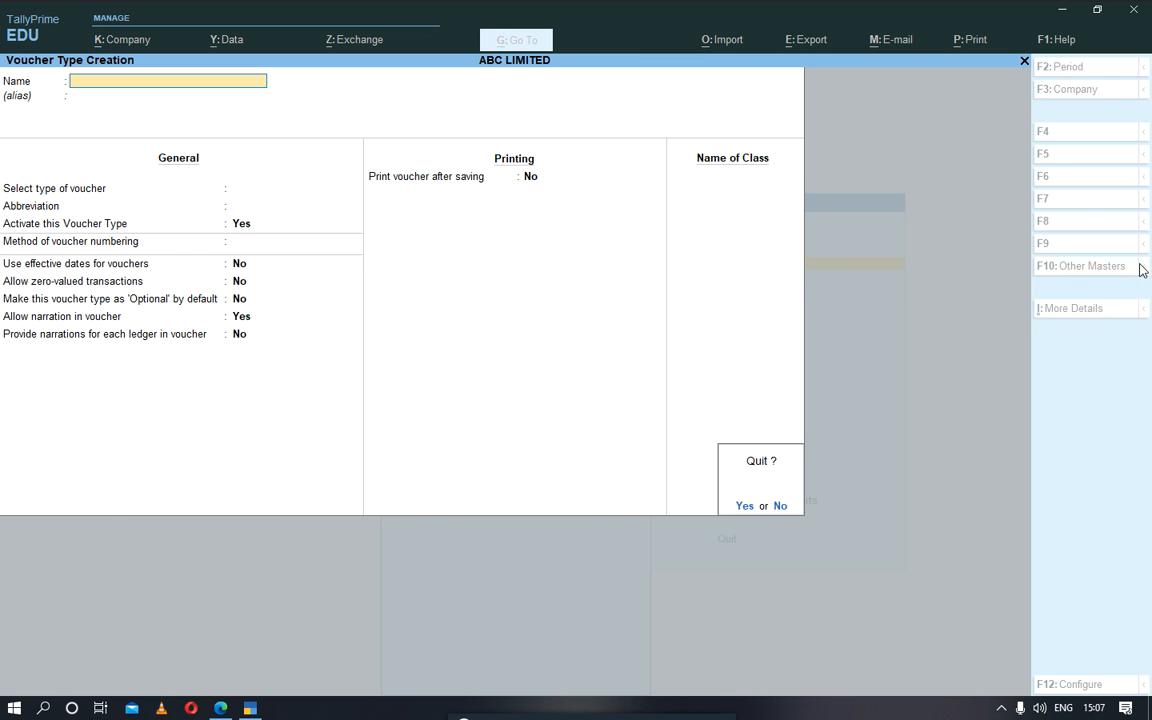
{"action": "key", "text": "y"}
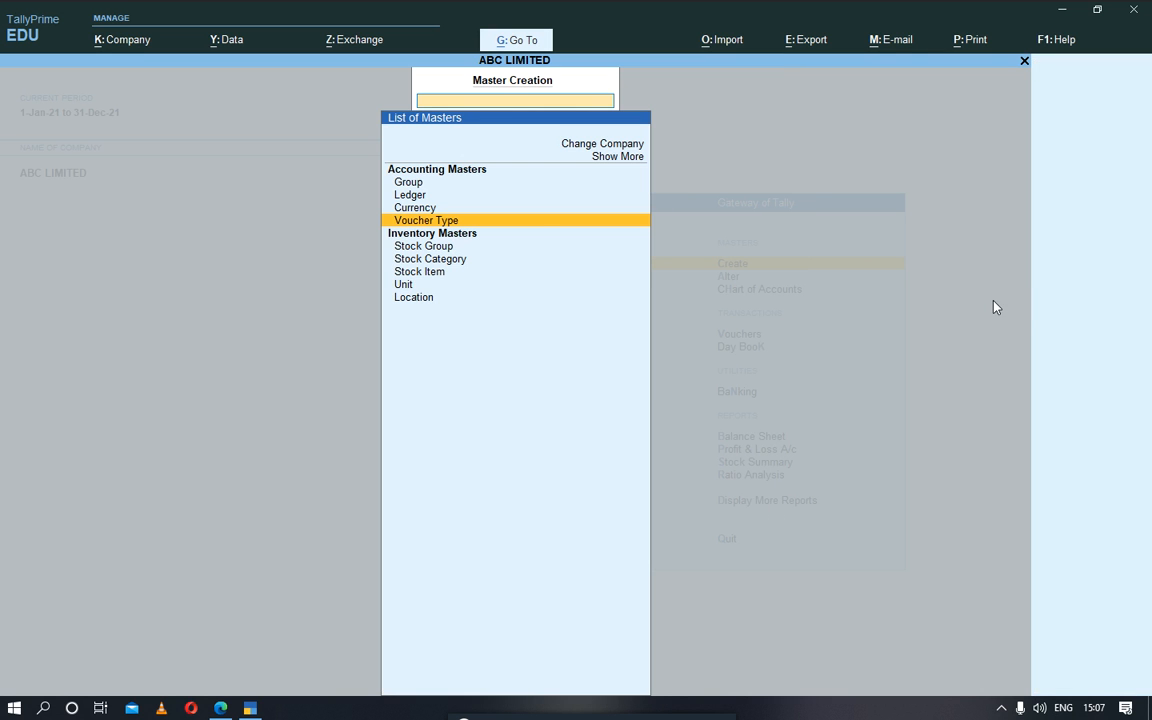
Step: Look through the other masters reachable from voucher type creation, and return to the Gateway of Tally
{"action": "left_click", "coordinate": [540, 221]}
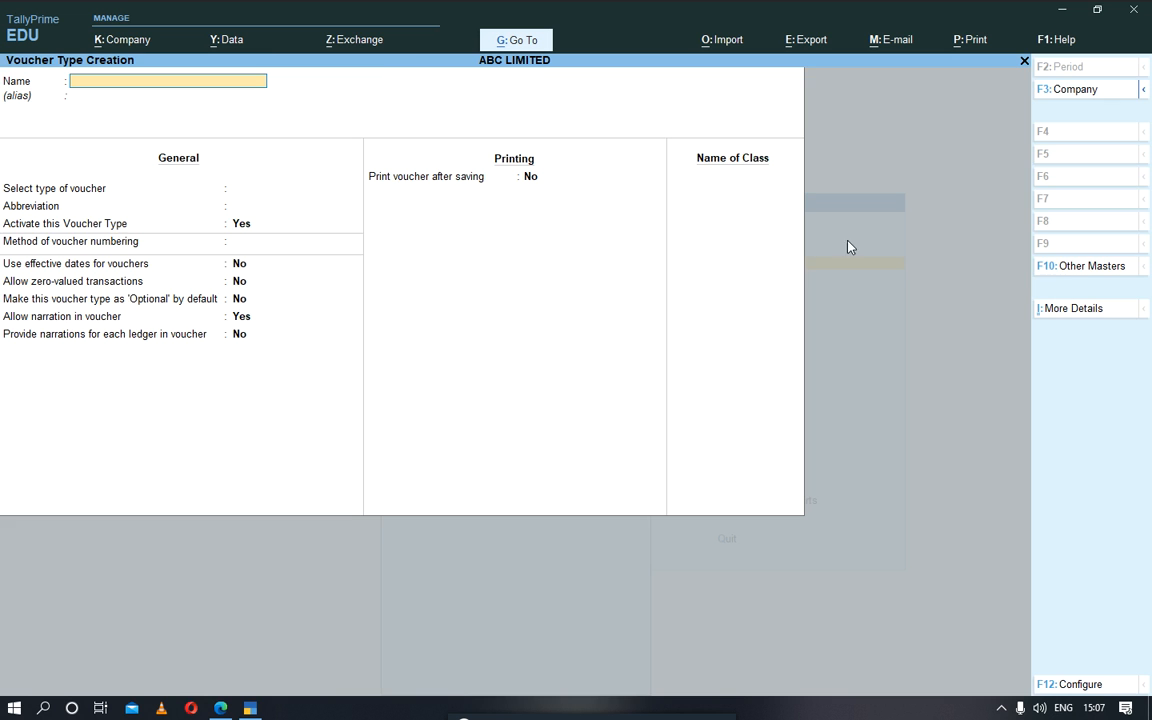
{"action": "left_click", "coordinate": [1085, 267]}
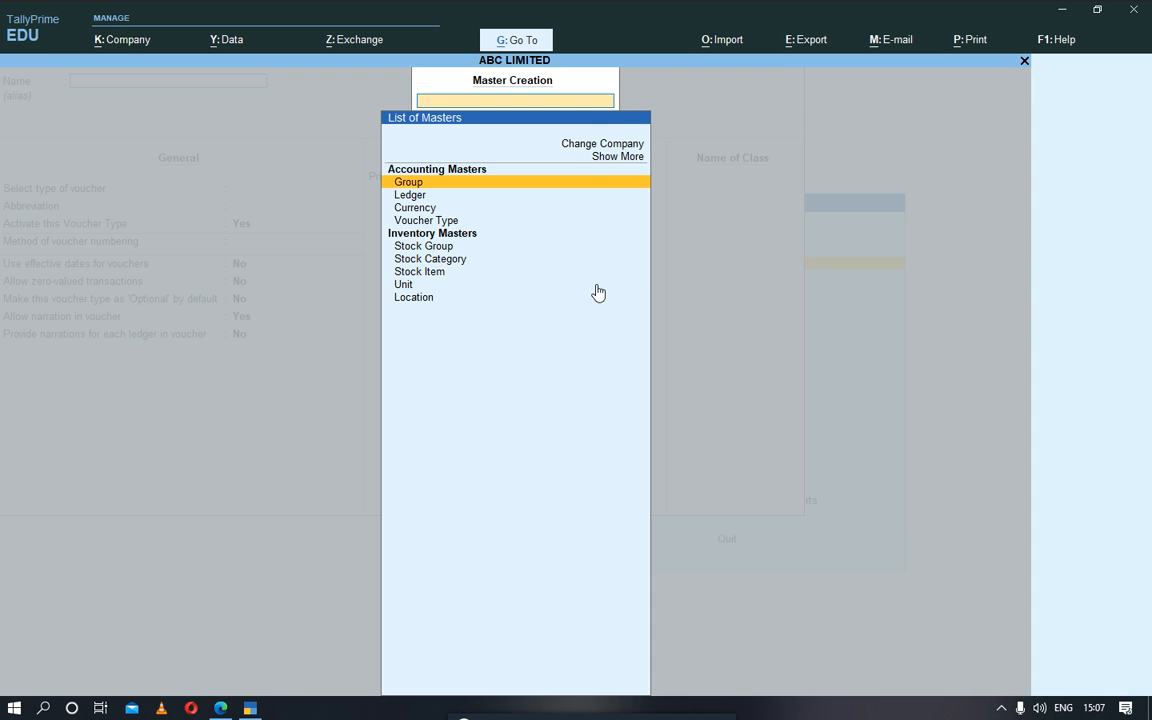
{"action": "key", "text": "Escape"}
{"action": "key", "text": "Escape"}
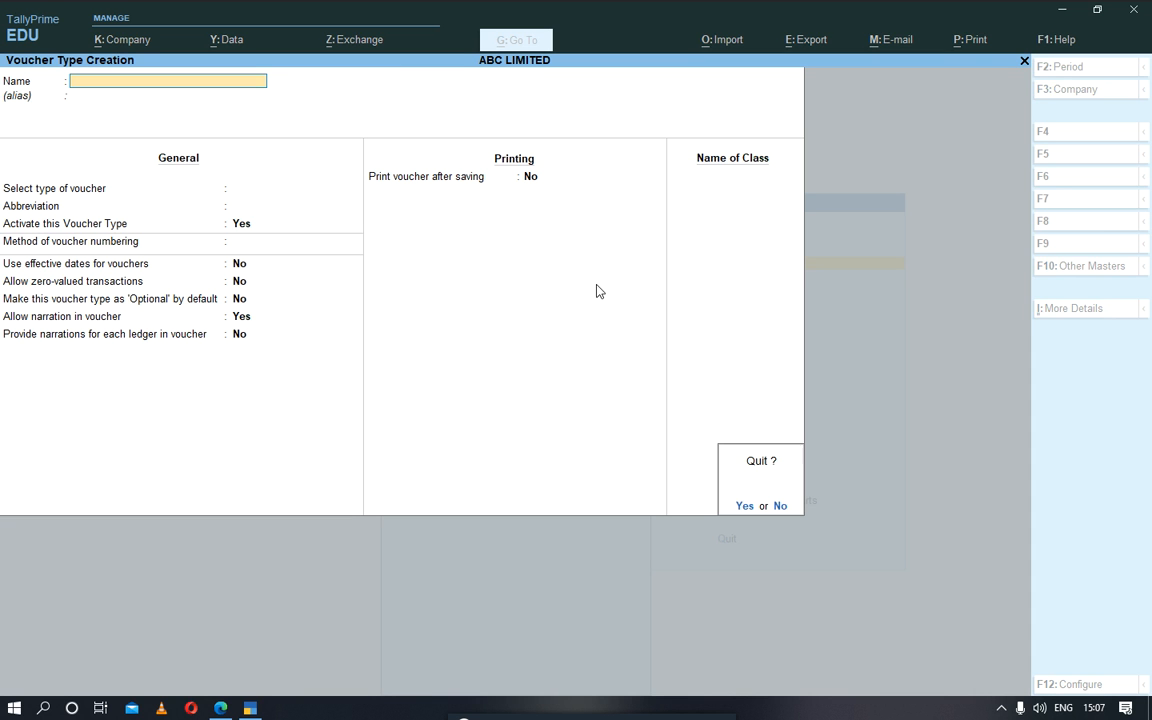
{"action": "key", "text": "Return"}
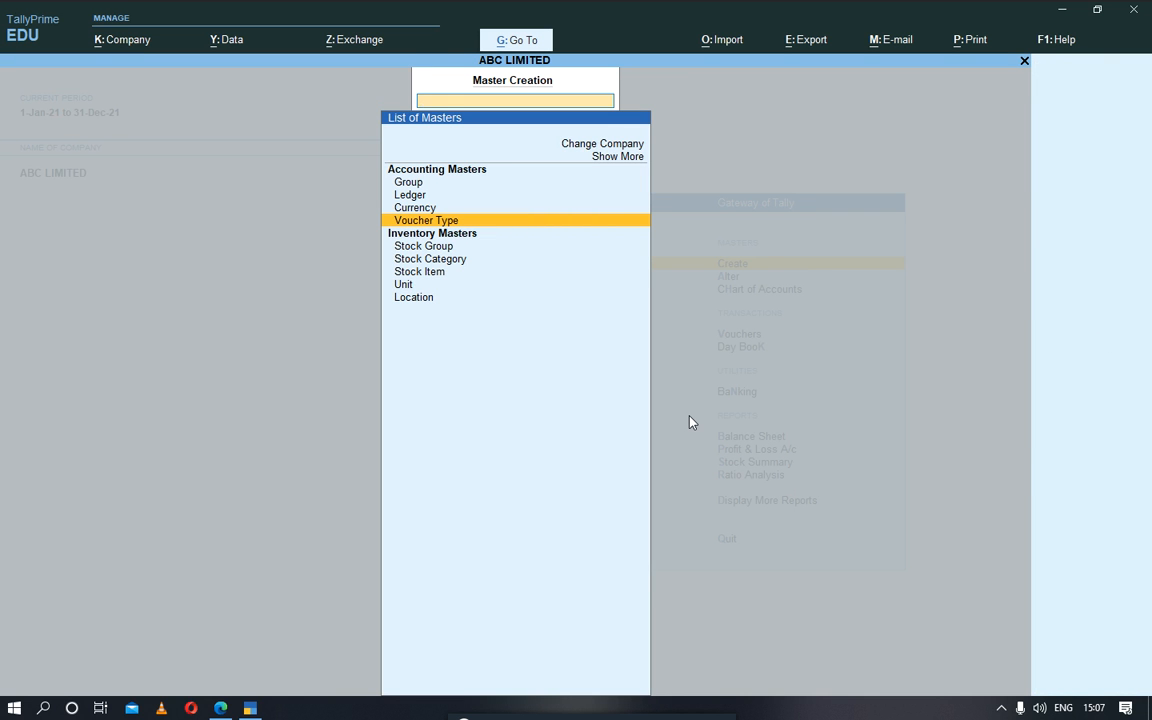
{"action": "key", "text": "Escape"}
Step: Start a receipt voucher with NMB BANK as its account
{"action": "key", "text": "Down"}
{"action": "key", "text": "Down"}
{"action": "key", "text": "Down"}
{"action": "key", "text": "Down"}
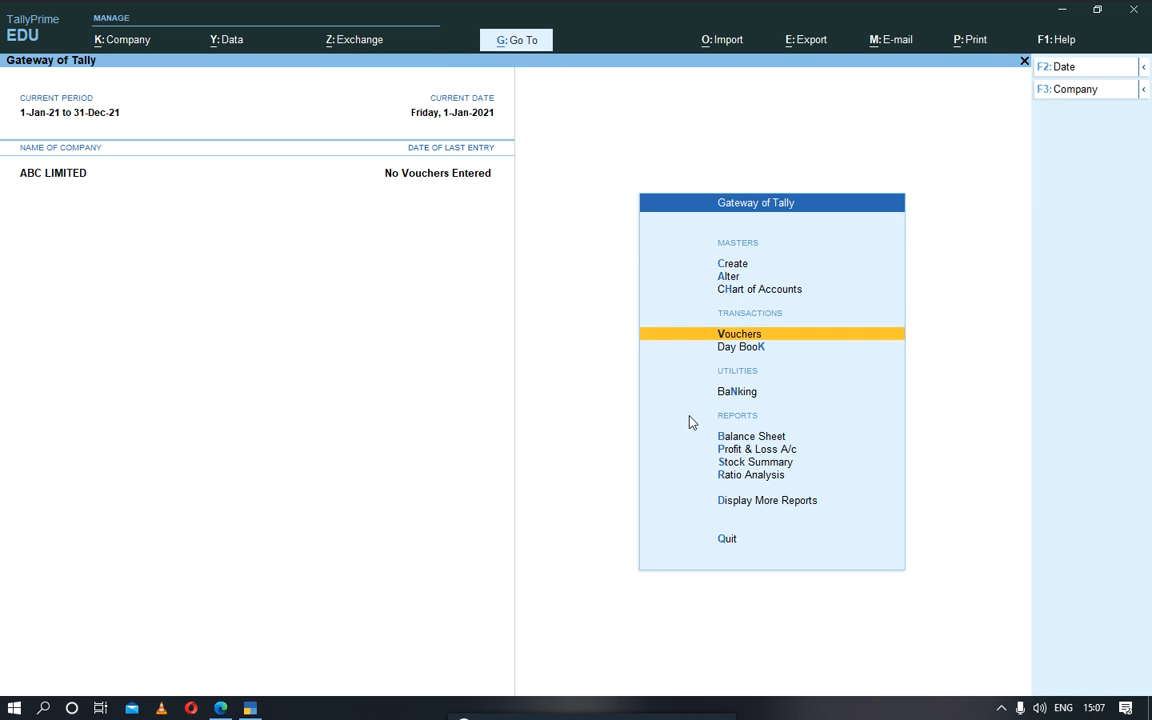
{"action": "key", "text": "Up"}
{"action": "key", "text": "Return"}
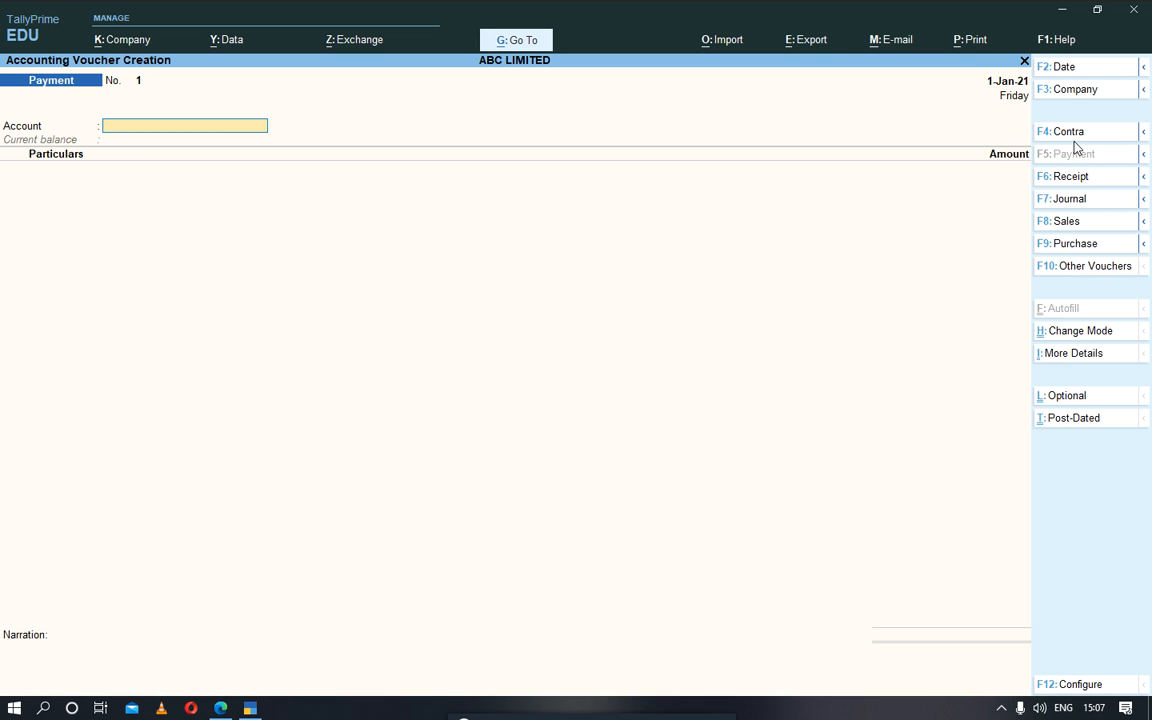
{"action": "left_click", "coordinate": [1066, 176]}
{"action": "key", "text": "Return"}
{"action": "key", "text": "BackSpace"}
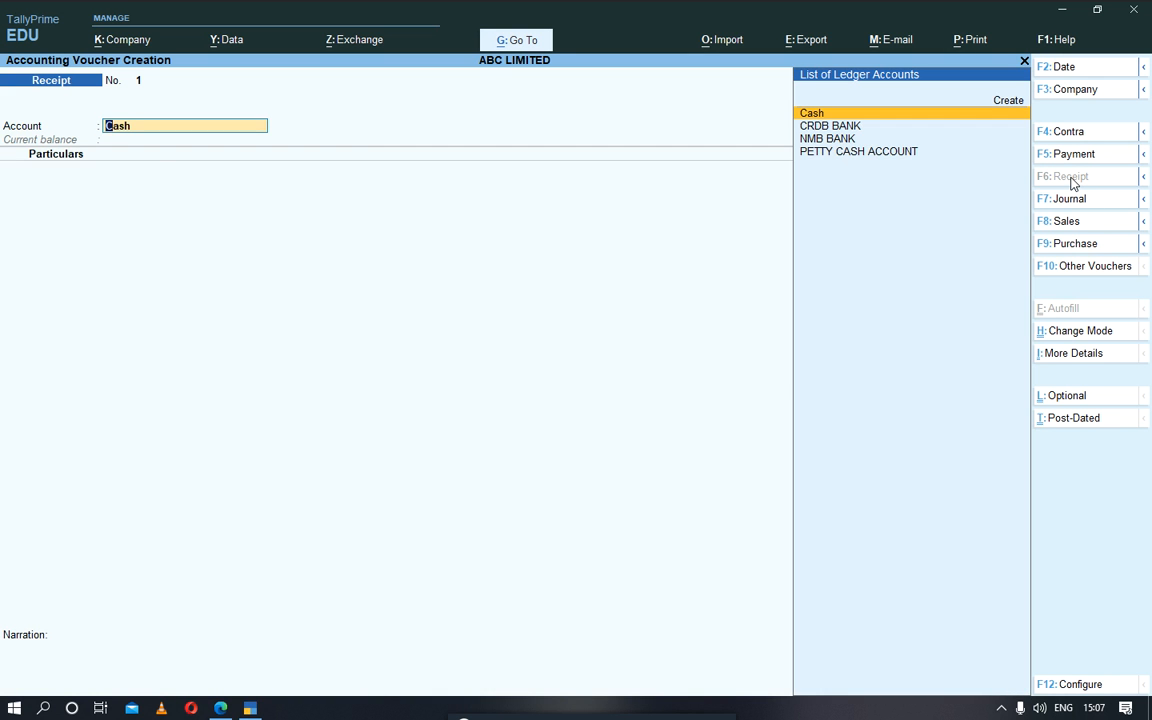
{"action": "key", "text": "Down"}
{"action": "key", "text": "Down"}
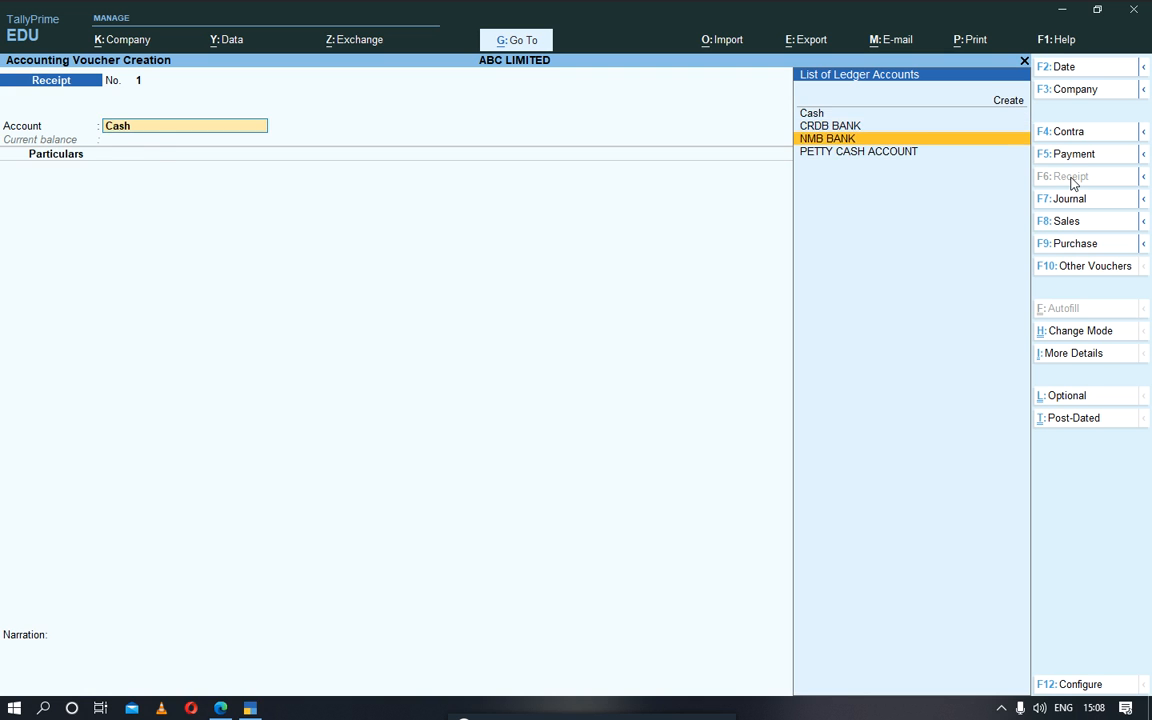
{"action": "key", "text": "Return"}
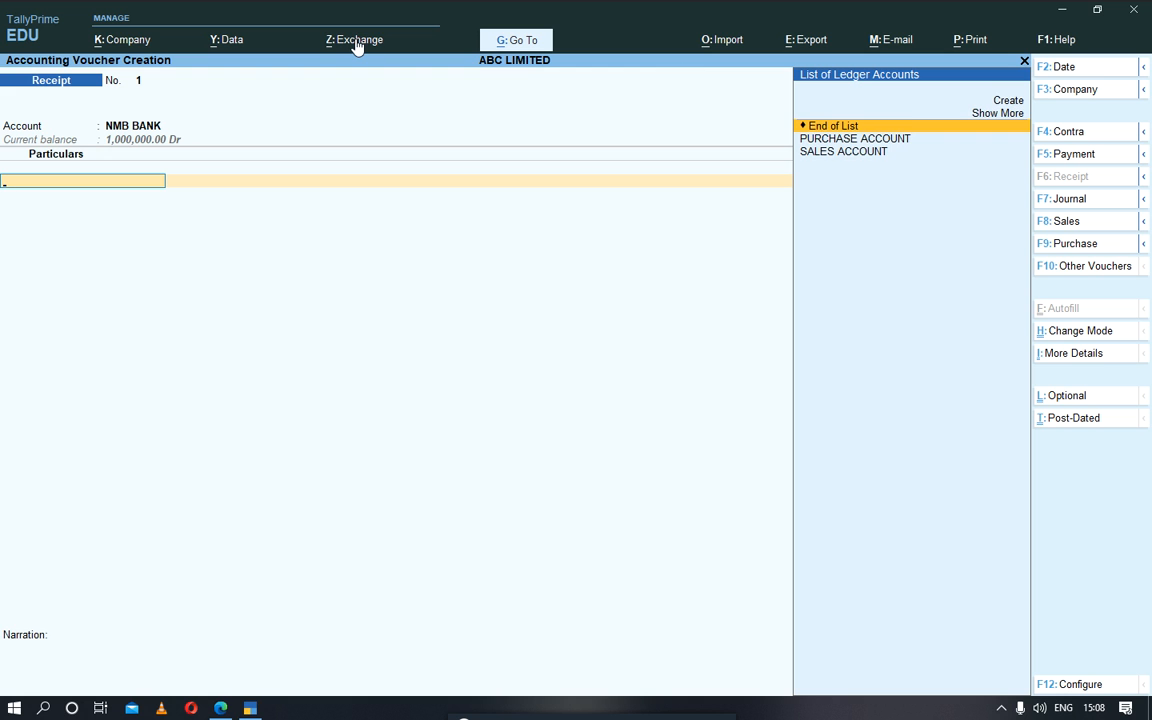
Step: Try entering SALES ACCOUNT as the receipt's particulars with its inventory allocations, and discard the voucher
{"action": "key", "text": "Down"}
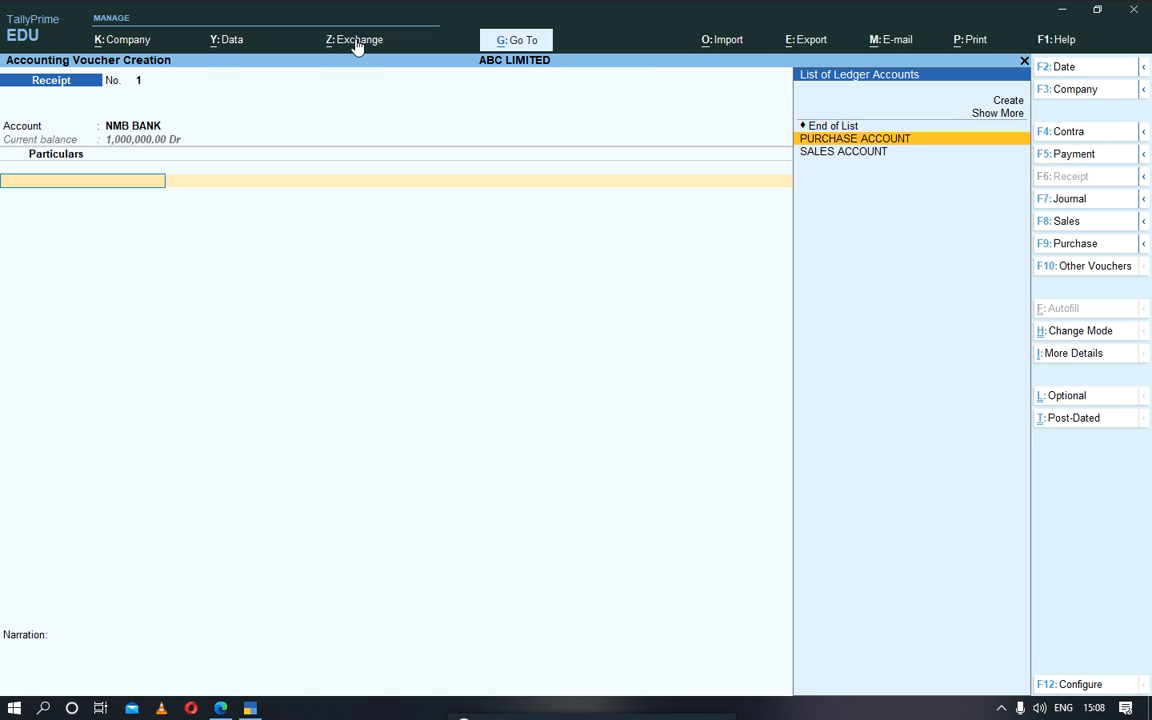
{"action": "key", "text": "Up"}
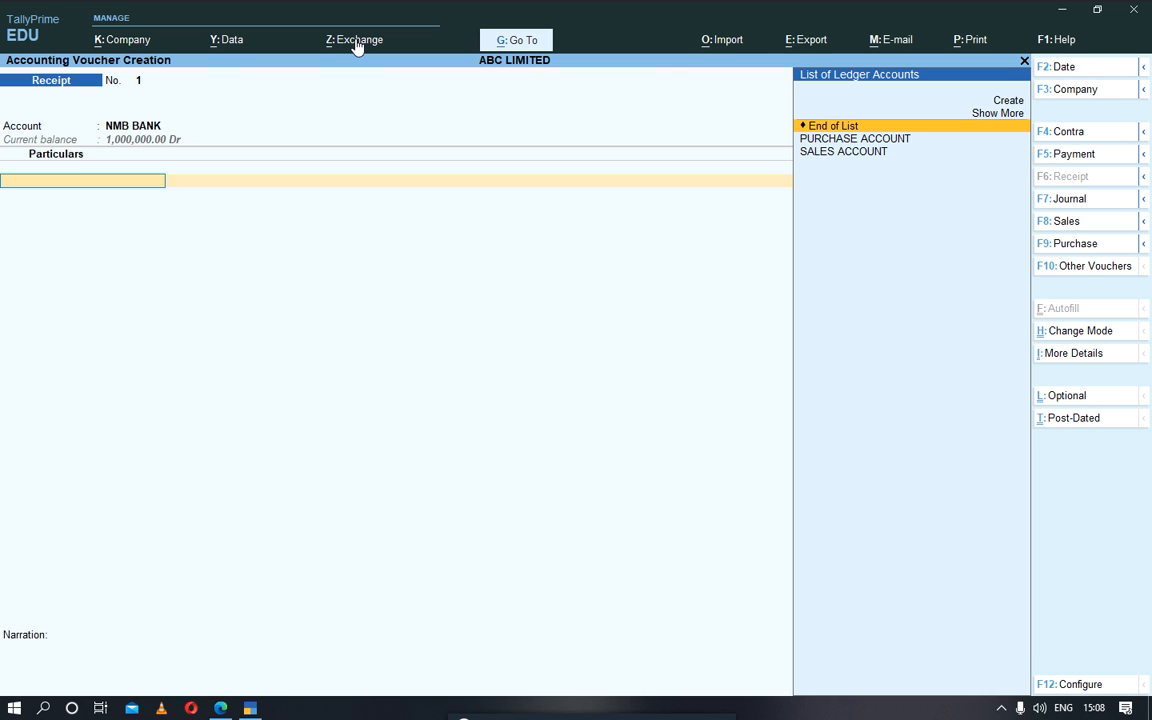
{"action": "key", "text": "Down"}
{"action": "key", "text": "Down"}
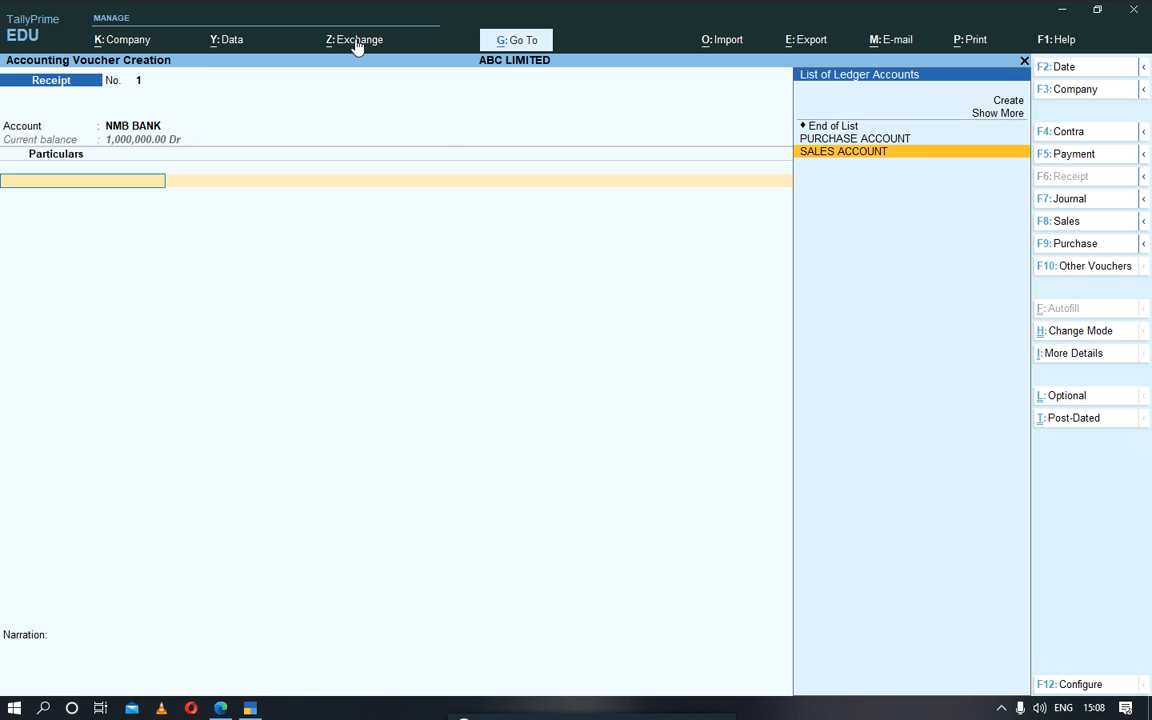
{"action": "key", "text": "Return"}
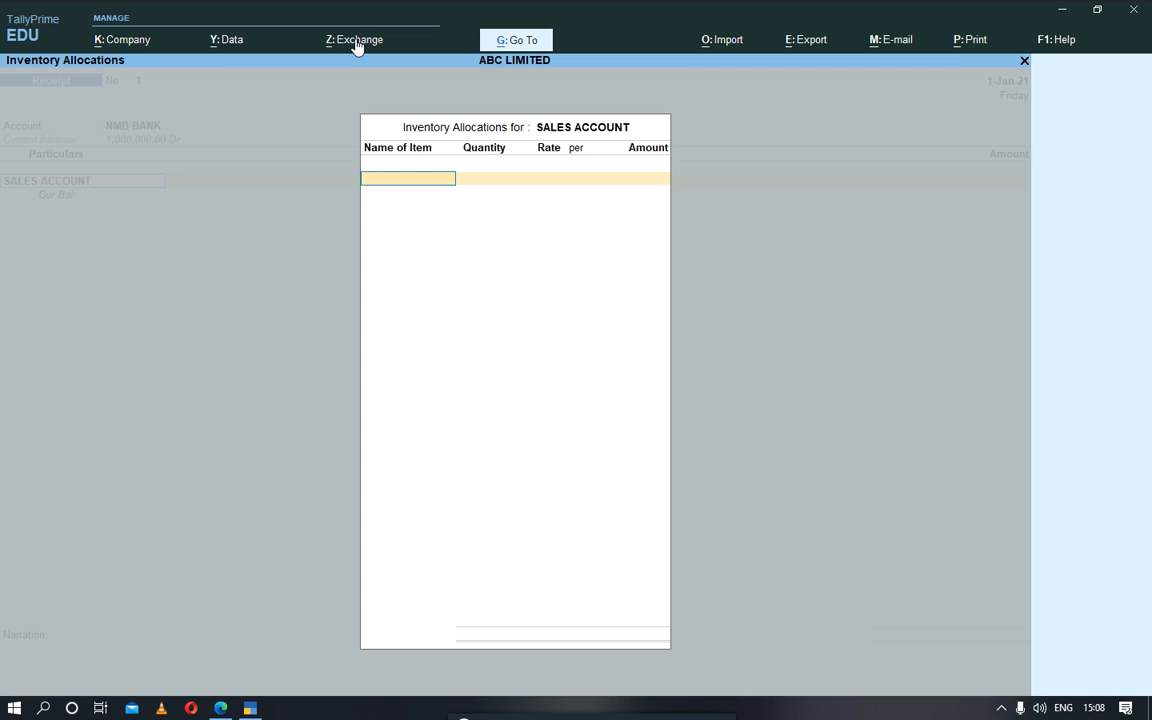
{"action": "key", "text": "Escape"}
{"action": "key", "text": "Return"}
{"action": "key", "text": "Escape"}
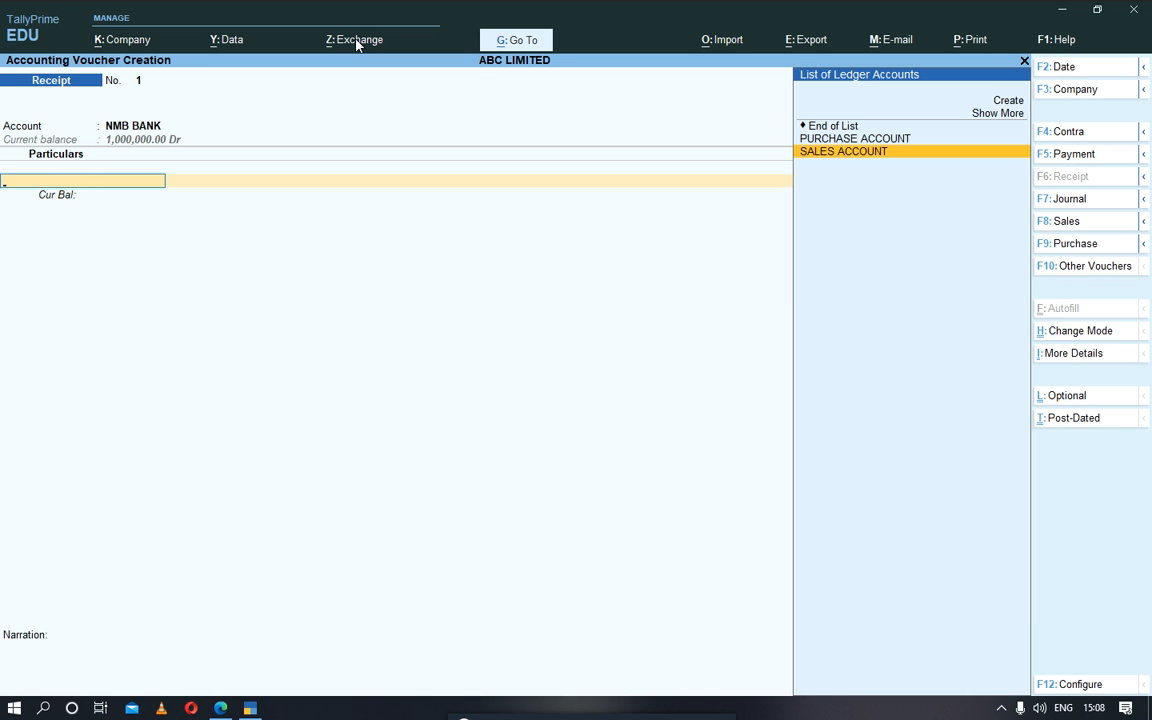
{"action": "key", "text": "Escape"}
{"action": "key", "text": "Return"}
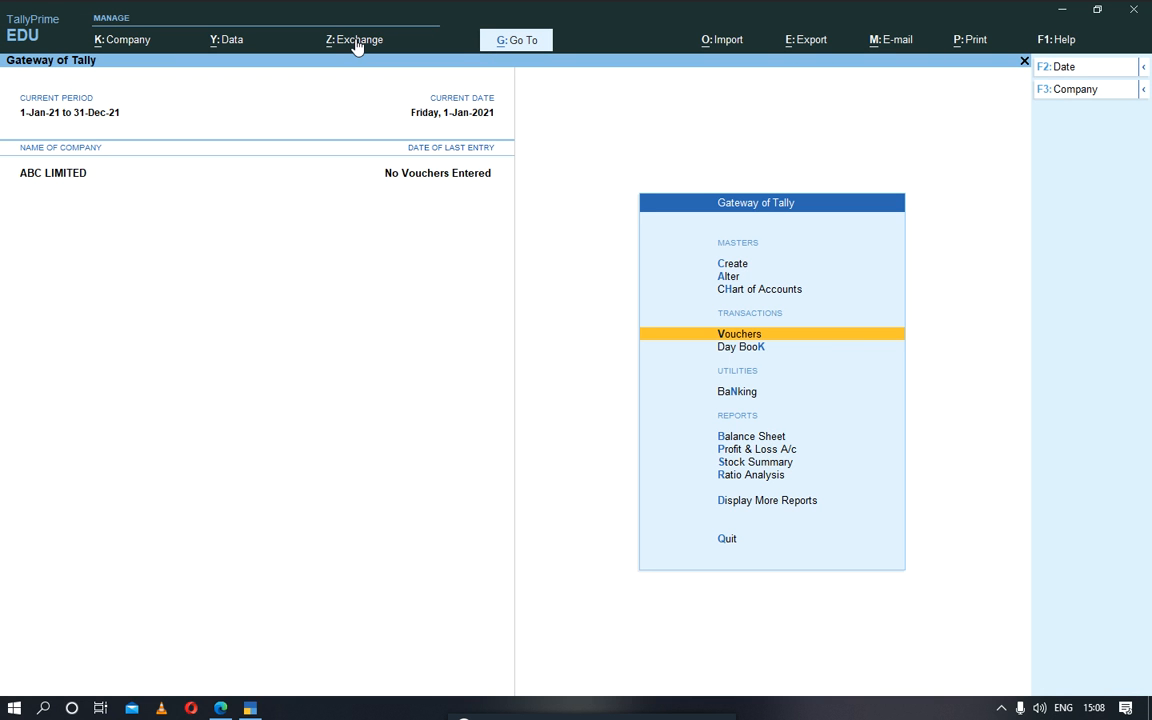
Step: Open the creation form for a new stock group
{"action": "key", "text": "Down"}
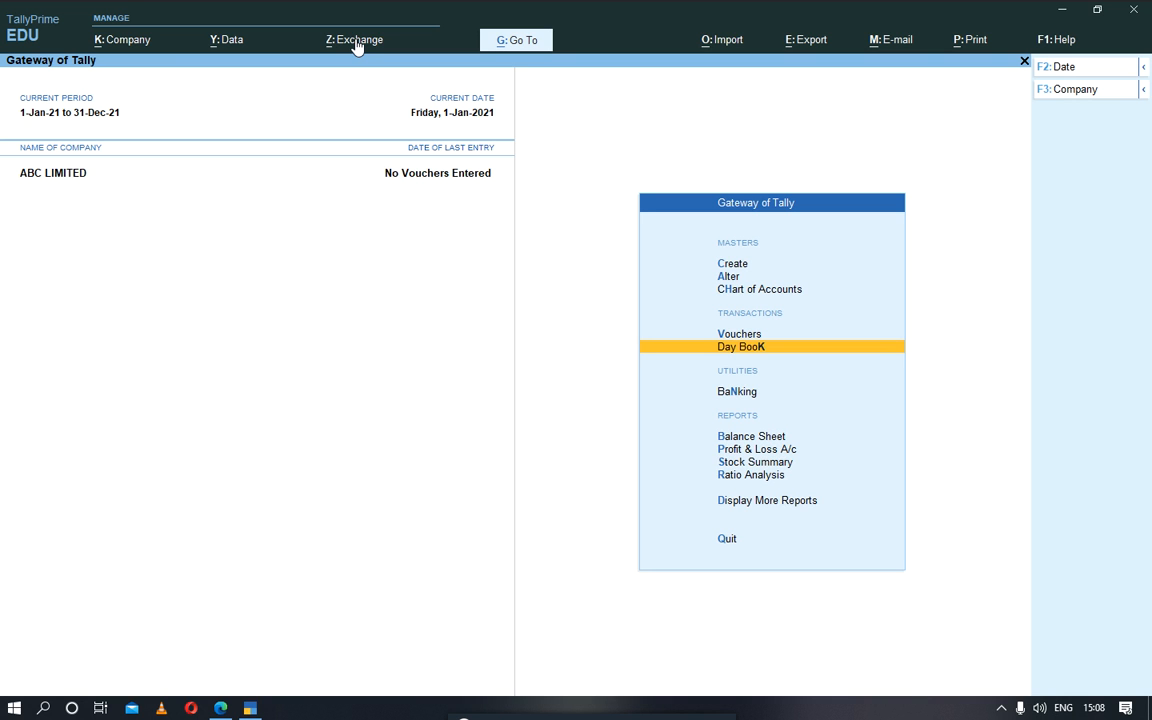
{"action": "key", "text": "Up"}
{"action": "key", "text": "Up"}
{"action": "key", "text": "Up"}
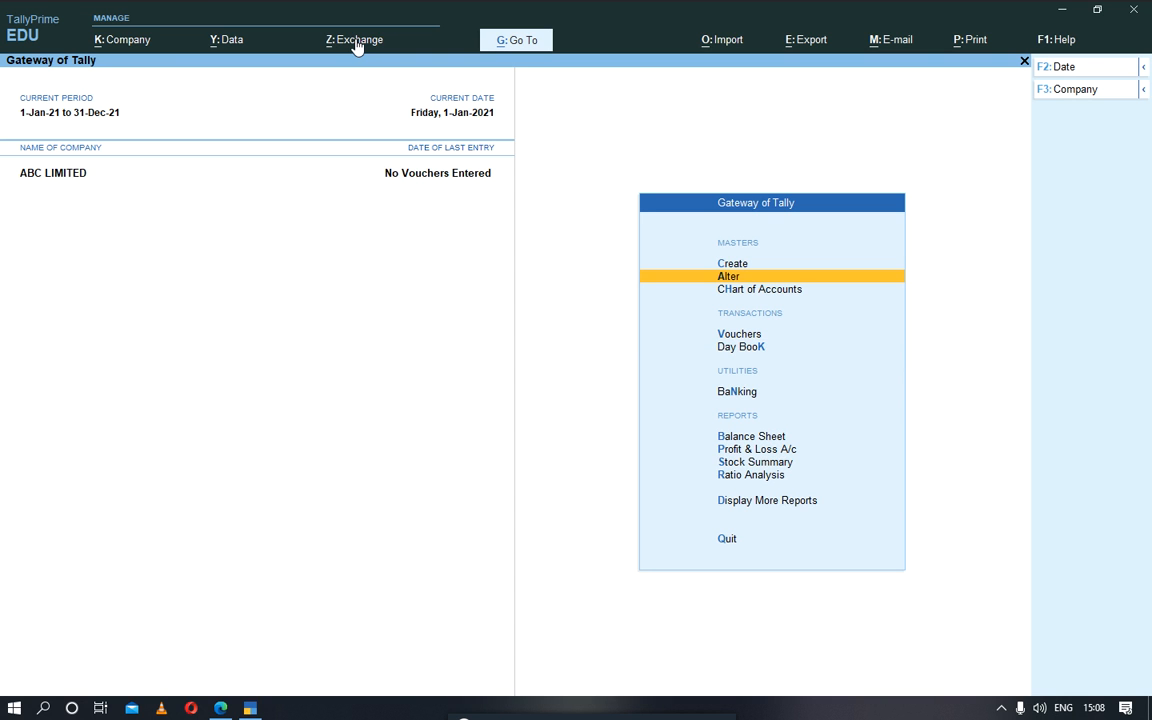
{"action": "key", "text": "Up"}
{"action": "key", "text": "Return"}
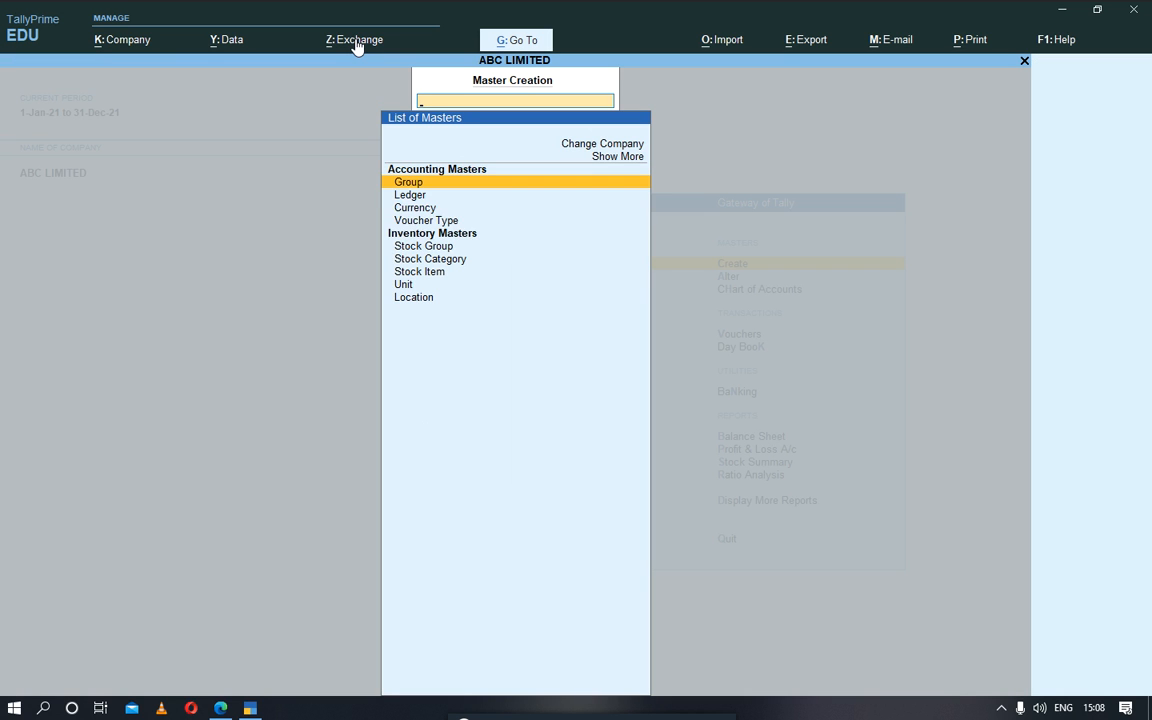
{"action": "key", "text": "Down"}
{"action": "key", "text": "Down"}
{"action": "key", "text": "Down"}
{"action": "key", "text": "Down"}
{"action": "key", "text": "Down"}
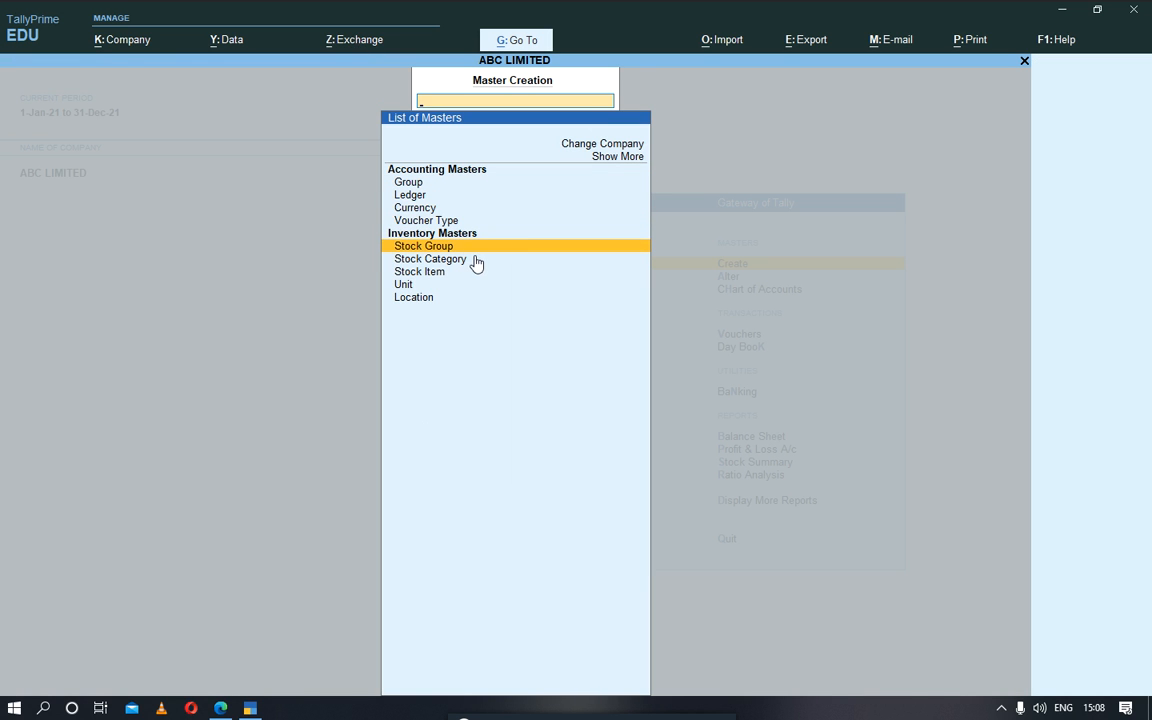
{"action": "key", "text": "Return"}
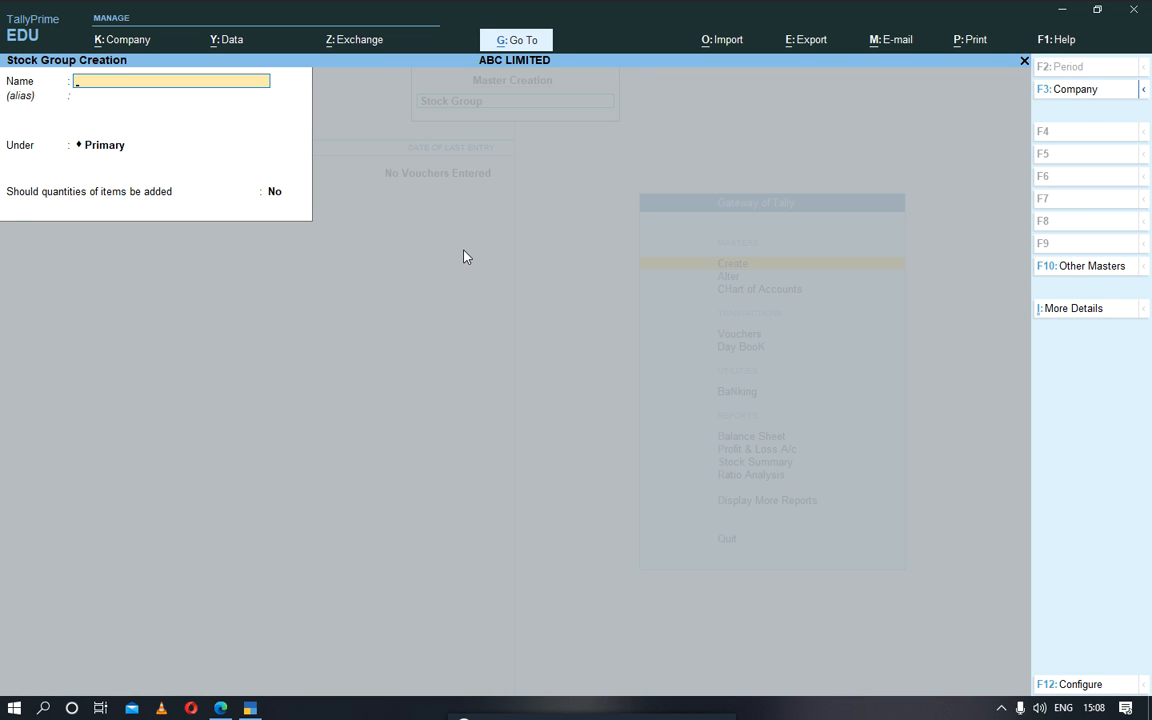
{"action": "type", "text": "PRERISHABLE PR"}
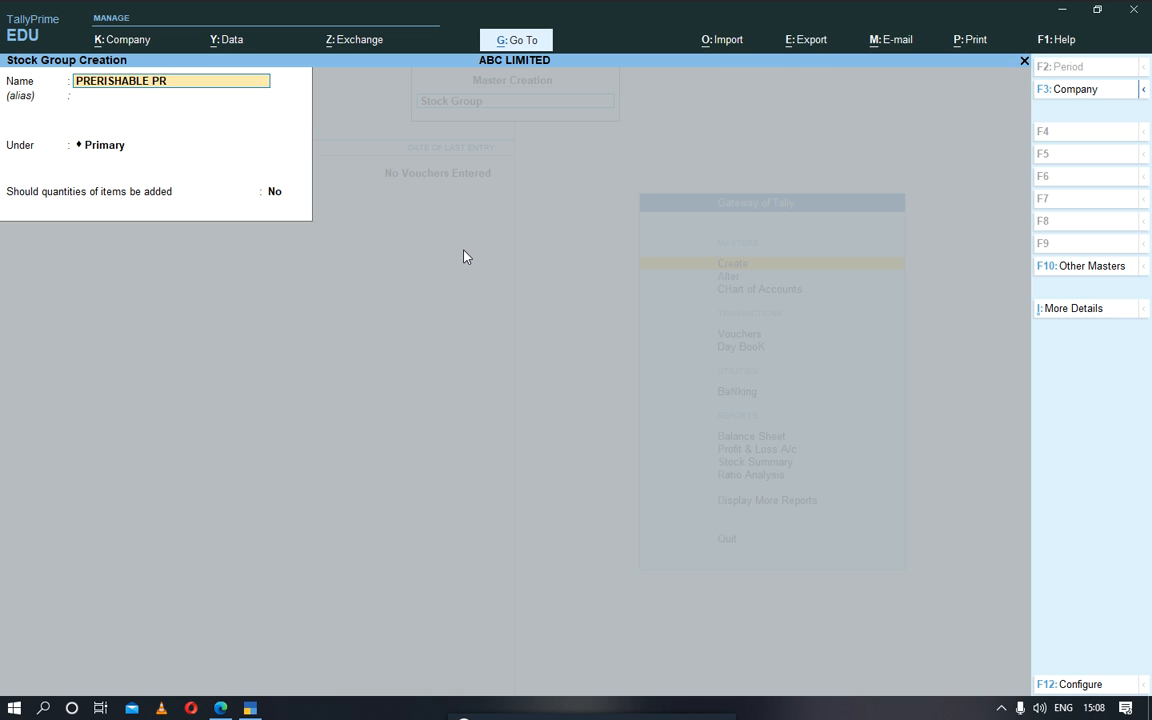
{"action": "type", "text": "ODUCTS"}
{"action": "key", "text": "Return"}
{"action": "key", "text": "Return"}
{"action": "key", "text": "Return"}
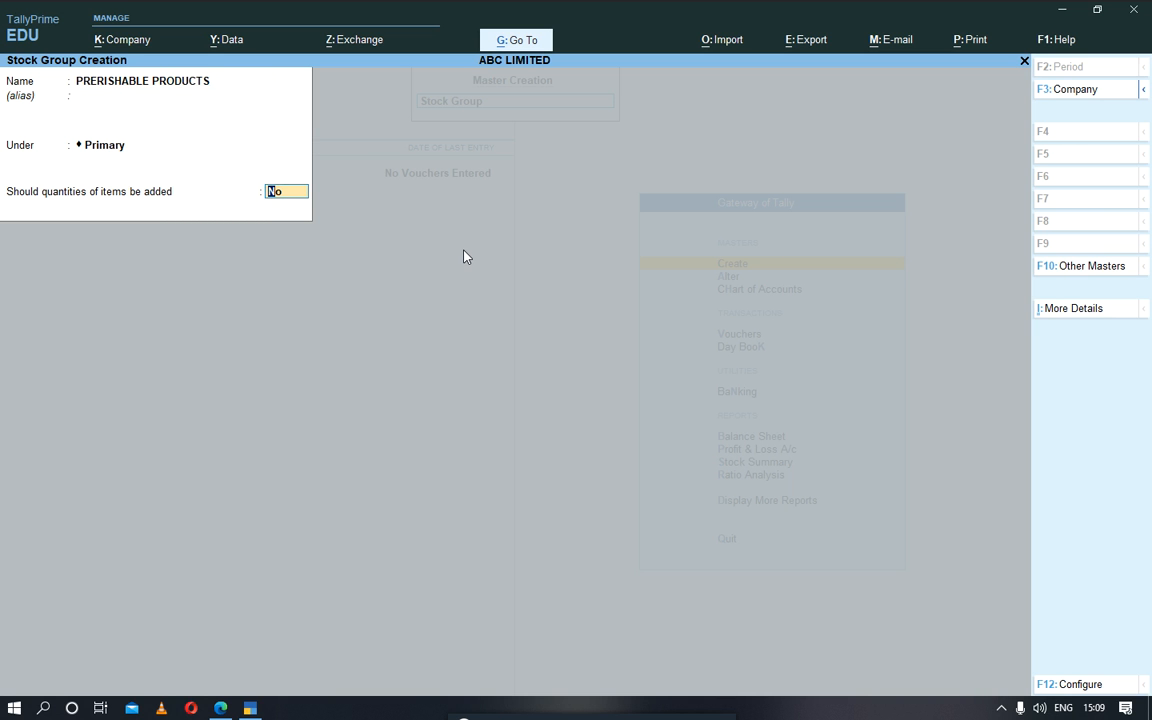
{"action": "key", "text": "Return"}
{"action": "key", "text": "Escape"}
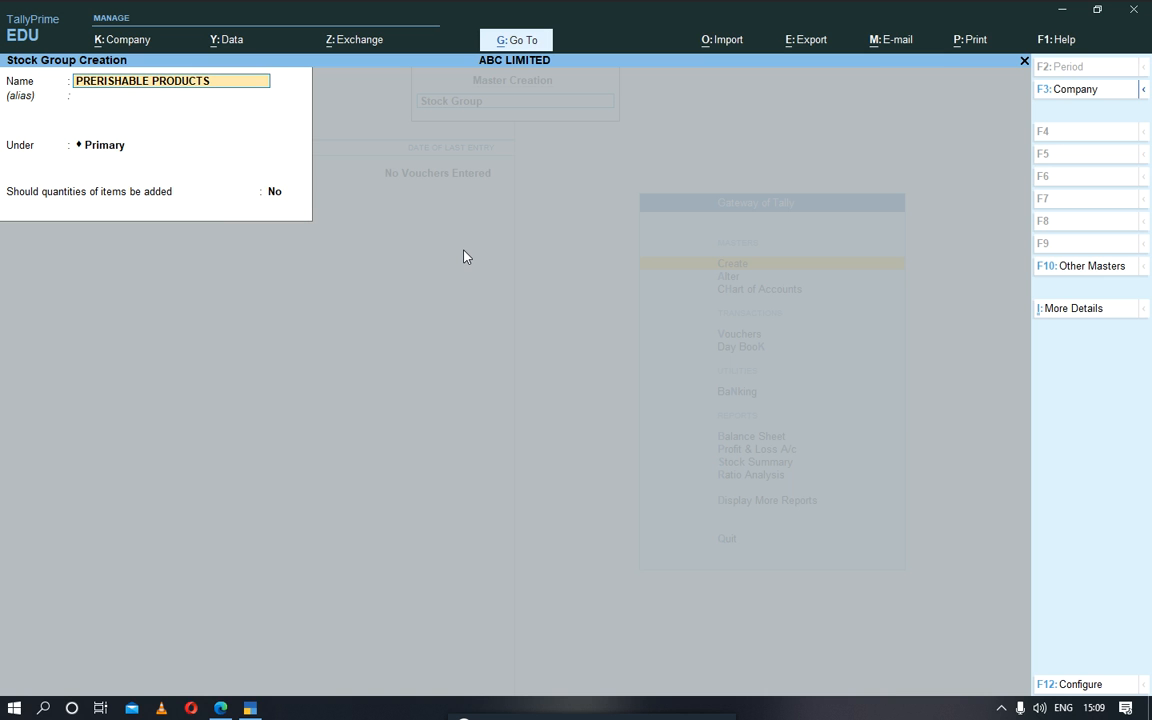
{"action": "key", "text": "Return"}
{"action": "key", "text": "Return"}
{"action": "key", "text": "Return"}
{"action": "key", "text": "Return"}
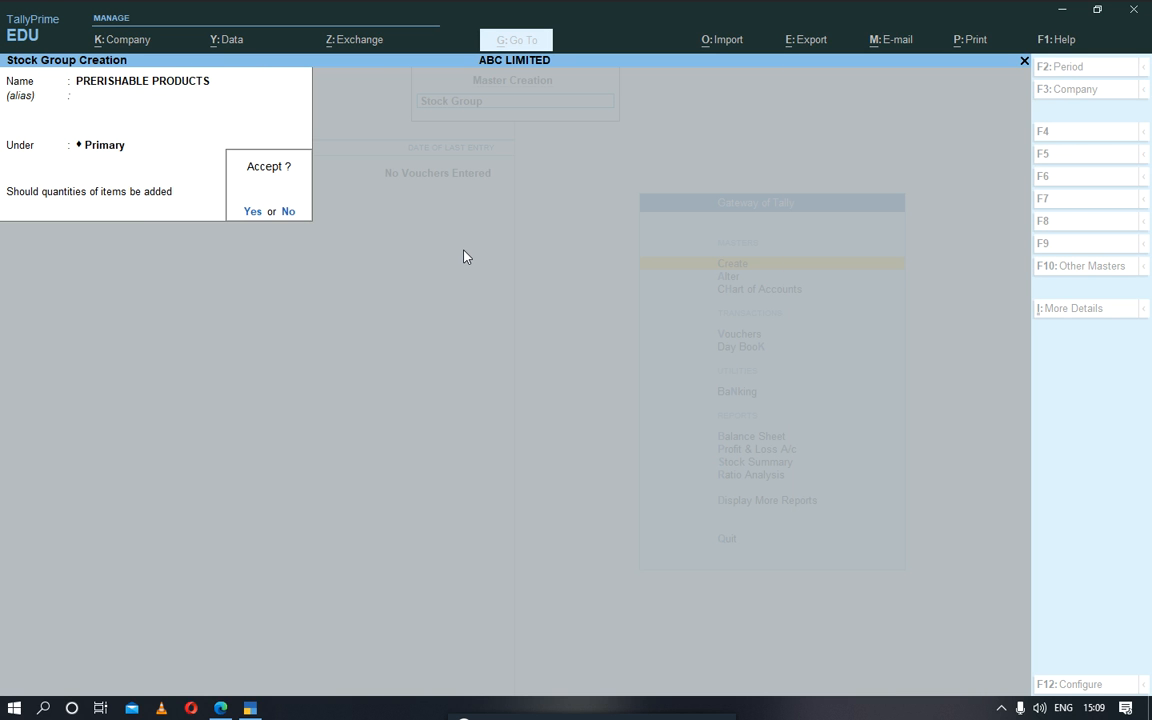
{"action": "key", "text": "Escape"}
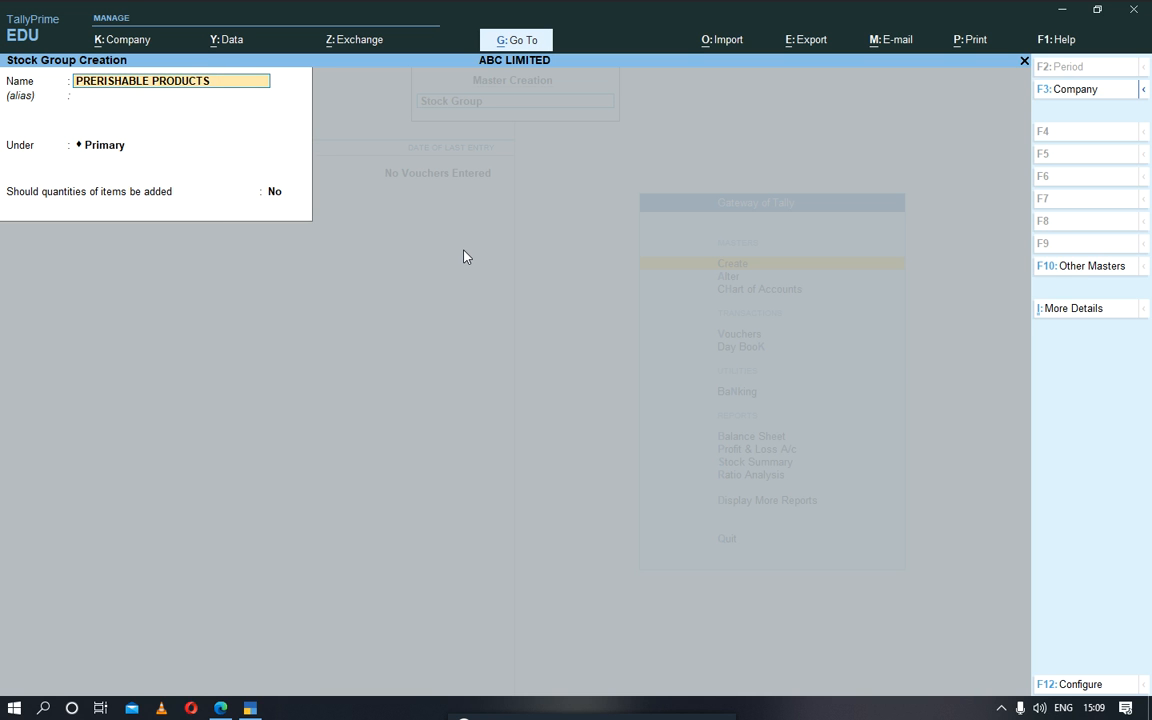
Step: Create the stock group PERISHABLE GOODS under Primary, with adding item quantities set to No
{"action": "type", "text": "PEE"}
{"action": "key", "text": "BackSpace"}
{"action": "type", "text": "RISHABLE O"}
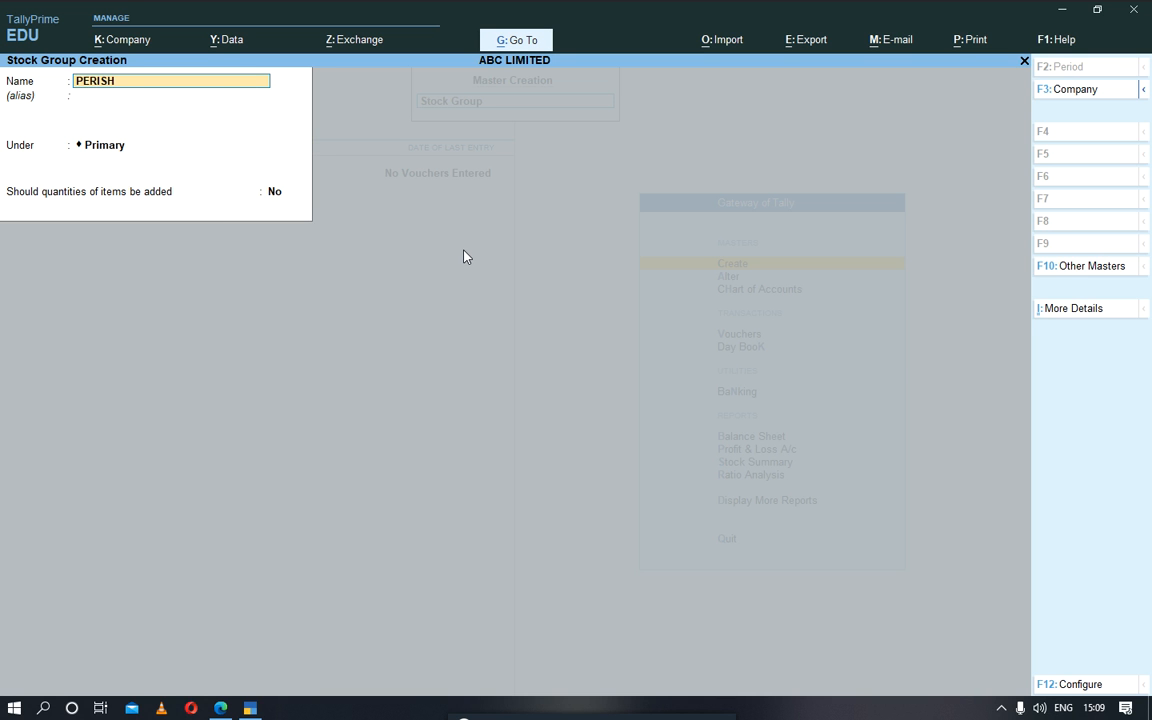
{"action": "key", "text": "BackSpace"}
{"action": "type", "text": "PRO"}
{"action": "key", "text": "BackSpace"}
{"action": "key", "text": "BackSpace"}
{"action": "key", "text": "BackSpace"}
{"action": "type", "text": "GOODS"}
{"action": "key", "text": "Return"}
{"action": "key", "text": "Return"}
{"action": "key", "text": "Return"}
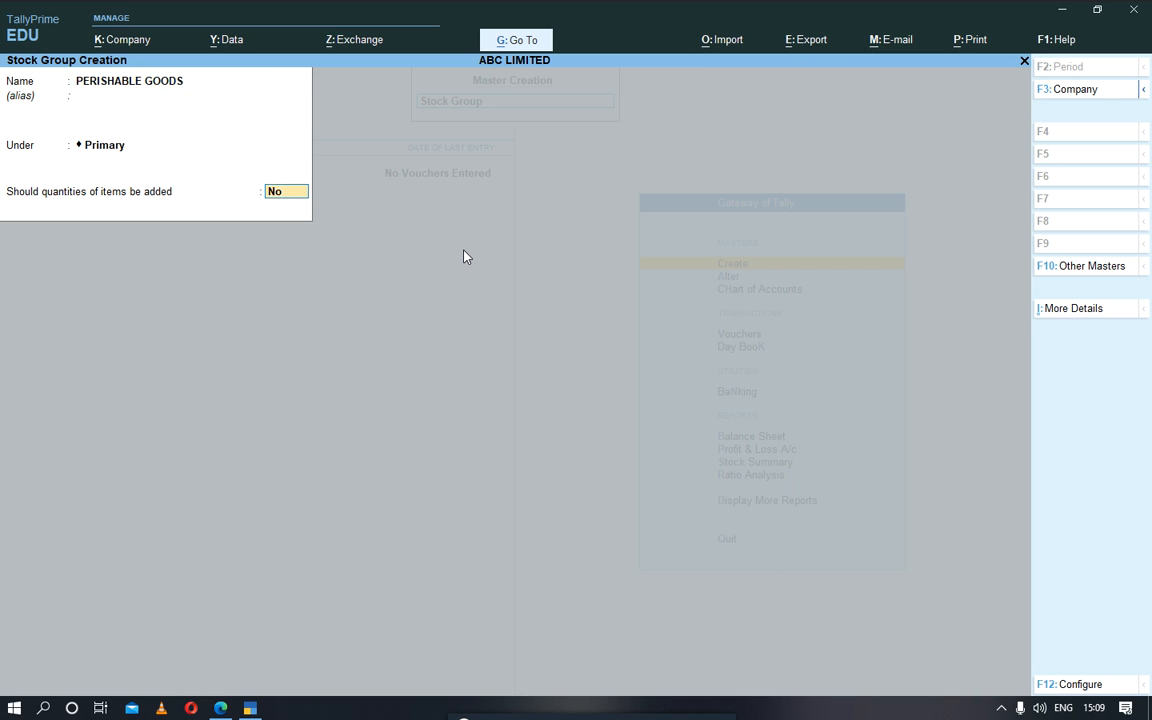
{"action": "key", "text": "Return"}
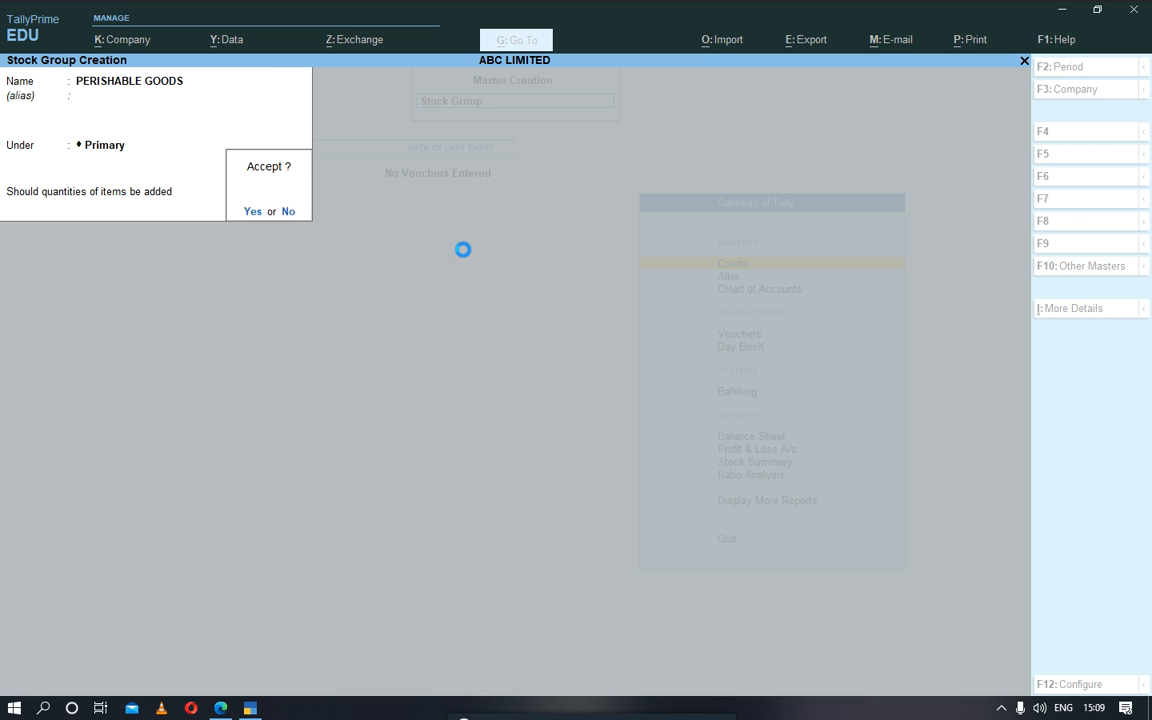
Step: Create the stock group NON PERISHABLE GOODS under Primary without adding item quantities, and leave stock group creation
{"action": "type", "text": "NON PER"}
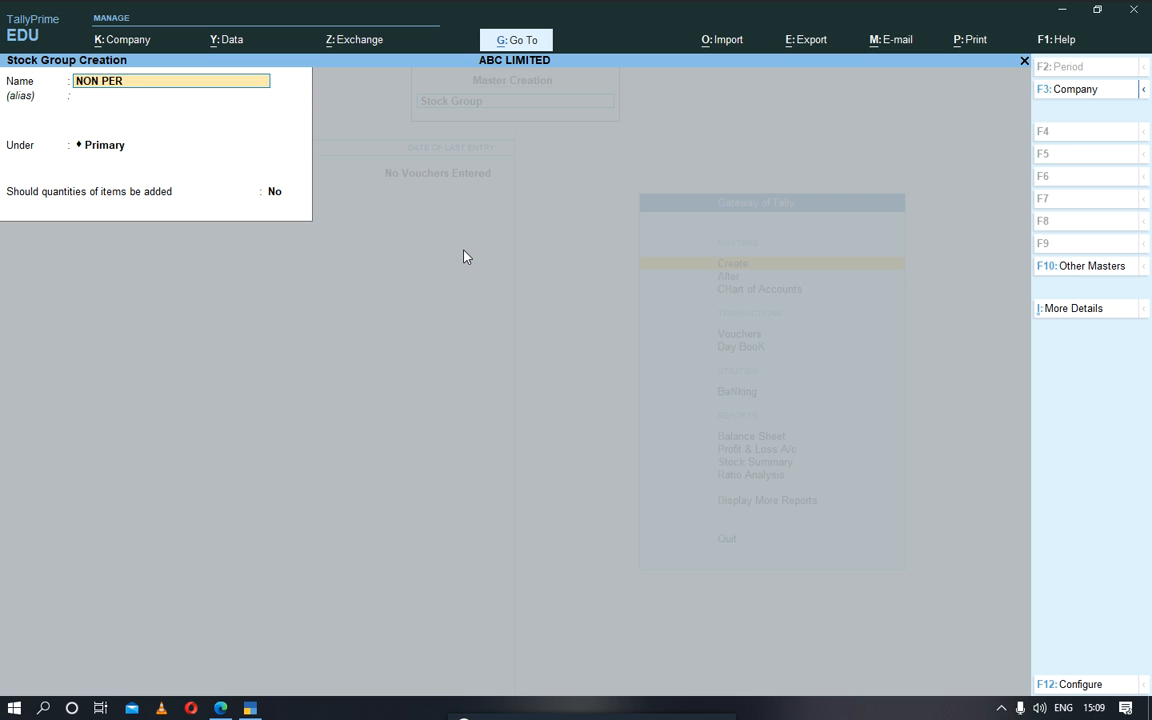
{"action": "type", "text": "ISHABLE GOODS"}
{"action": "key", "text": "Return"}
{"action": "key", "text": "Return"}
{"action": "key", "text": "Return"}
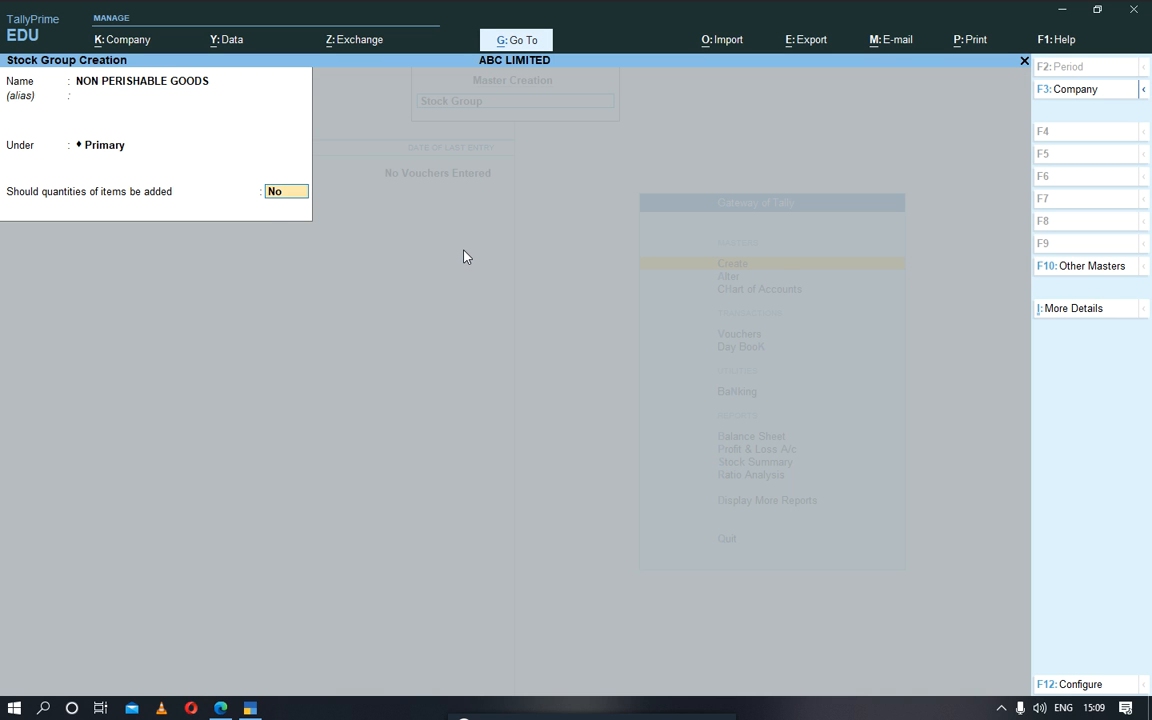
{"action": "key", "text": "Return"}
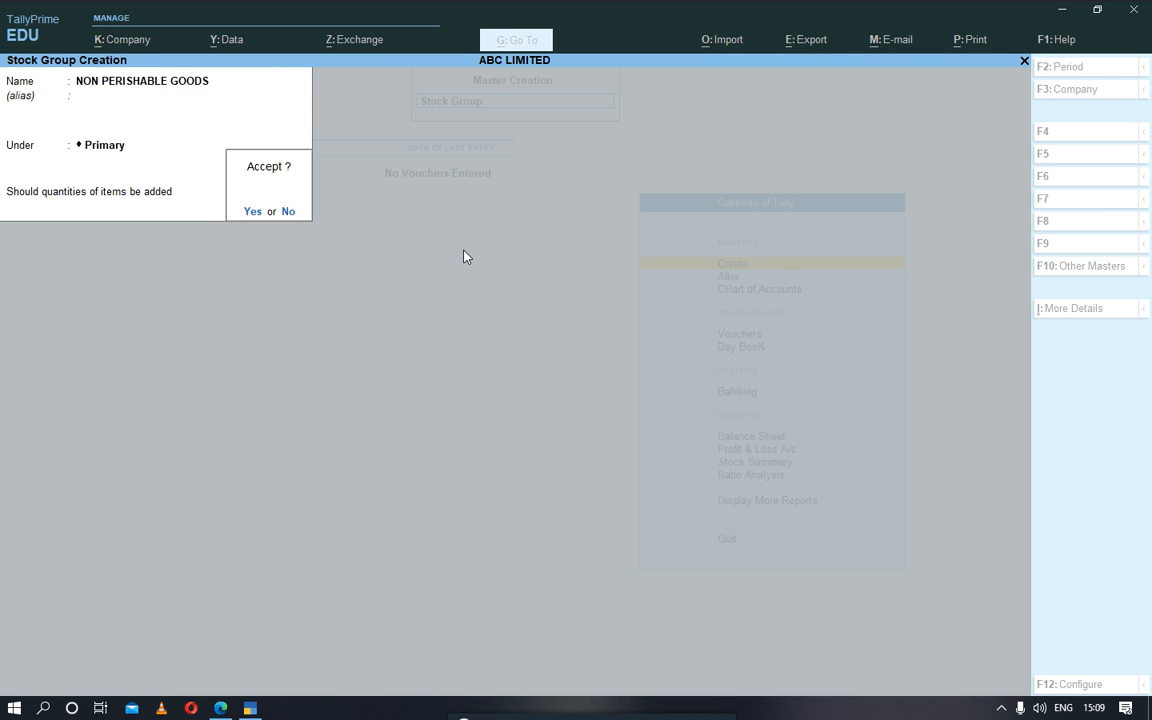
{"action": "key", "text": "Return"}
{"action": "key", "text": "Escape"}
{"action": "key", "text": "Return"}
{"action": "key", "text": "Down"}
{"action": "key", "text": "Return"}
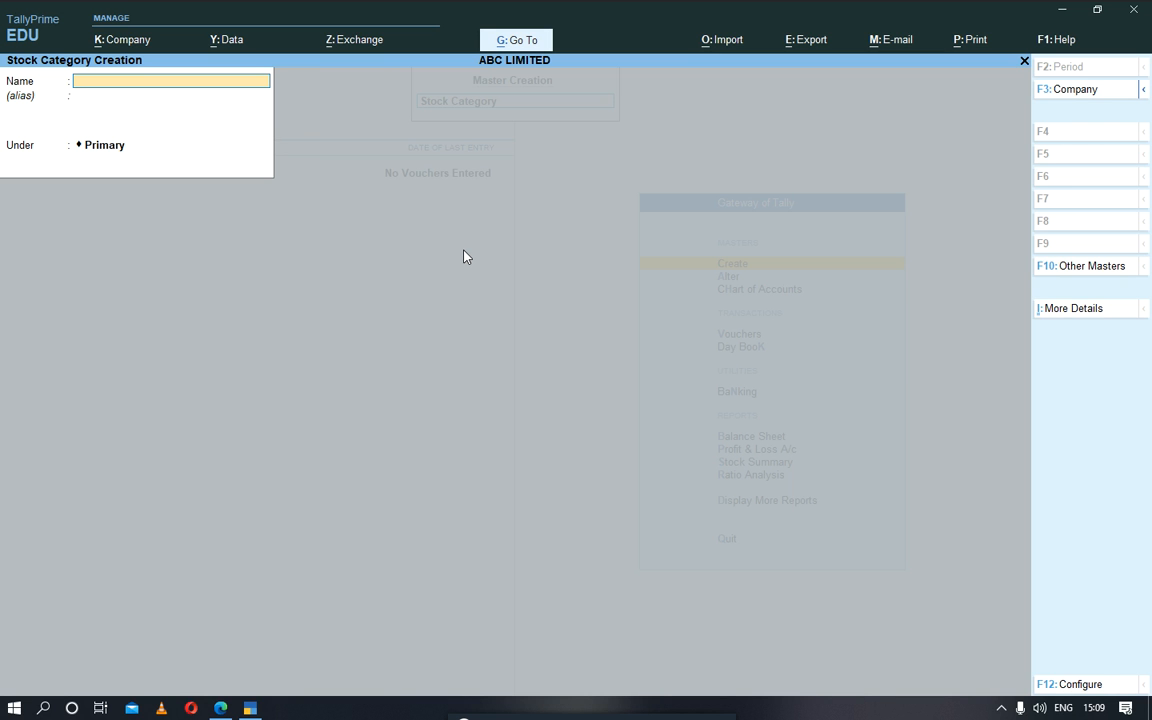
{"action": "key", "text": "Escape"}
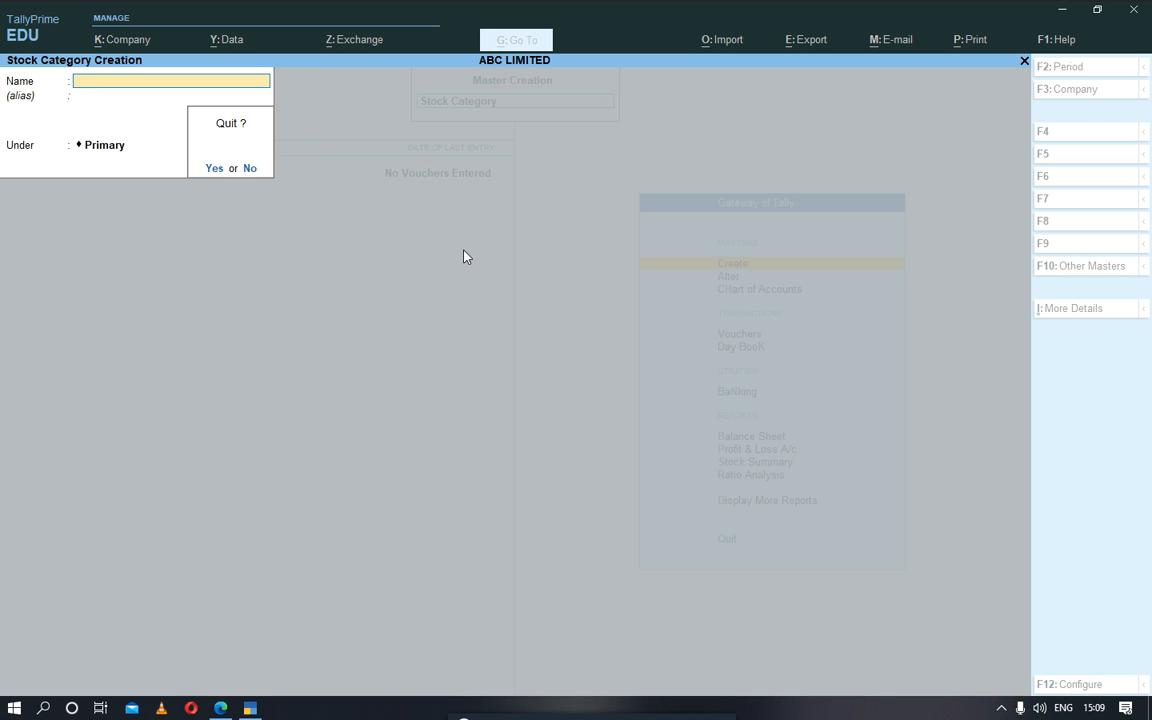
{"action": "key", "text": "Return"}
{"action": "key", "text": "Up"}
{"action": "key", "text": "Down"}
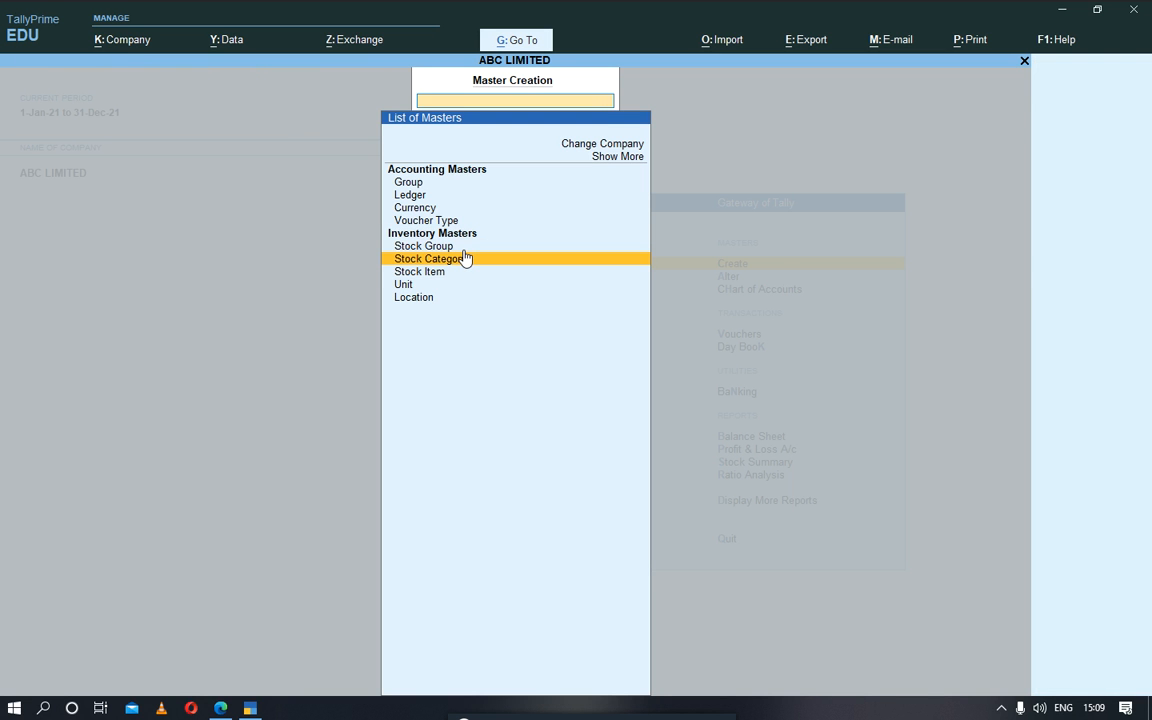
{"action": "key", "text": "Up"}
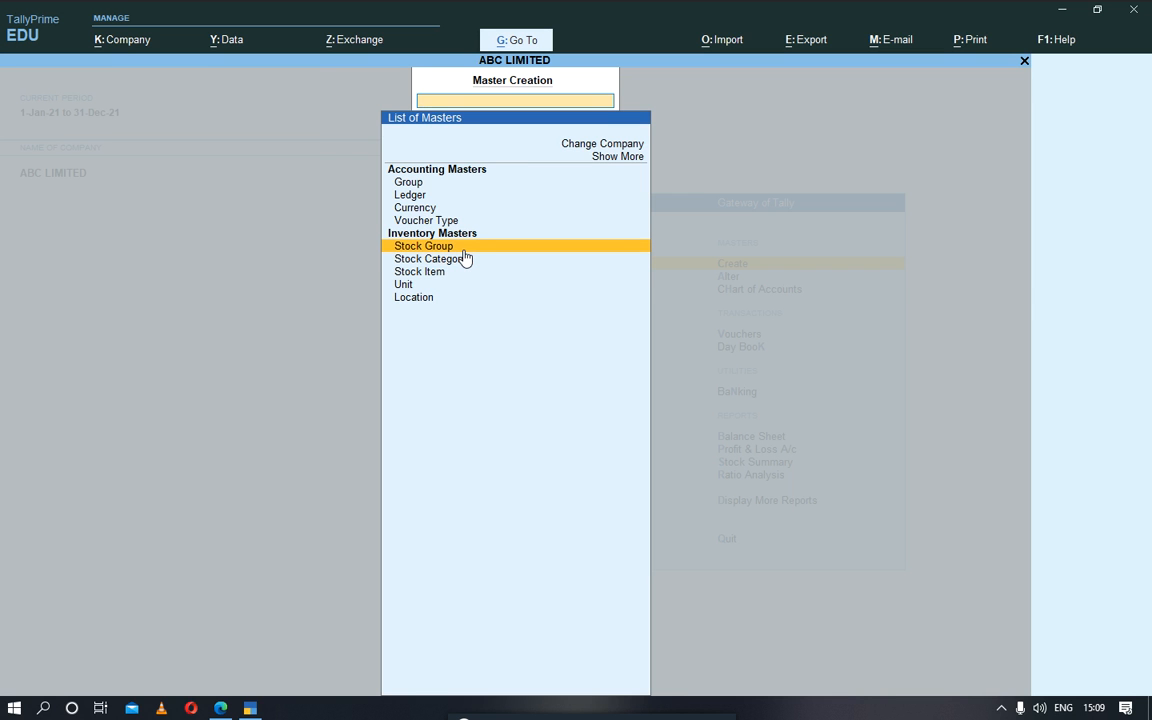
{"action": "key", "text": "Down"}
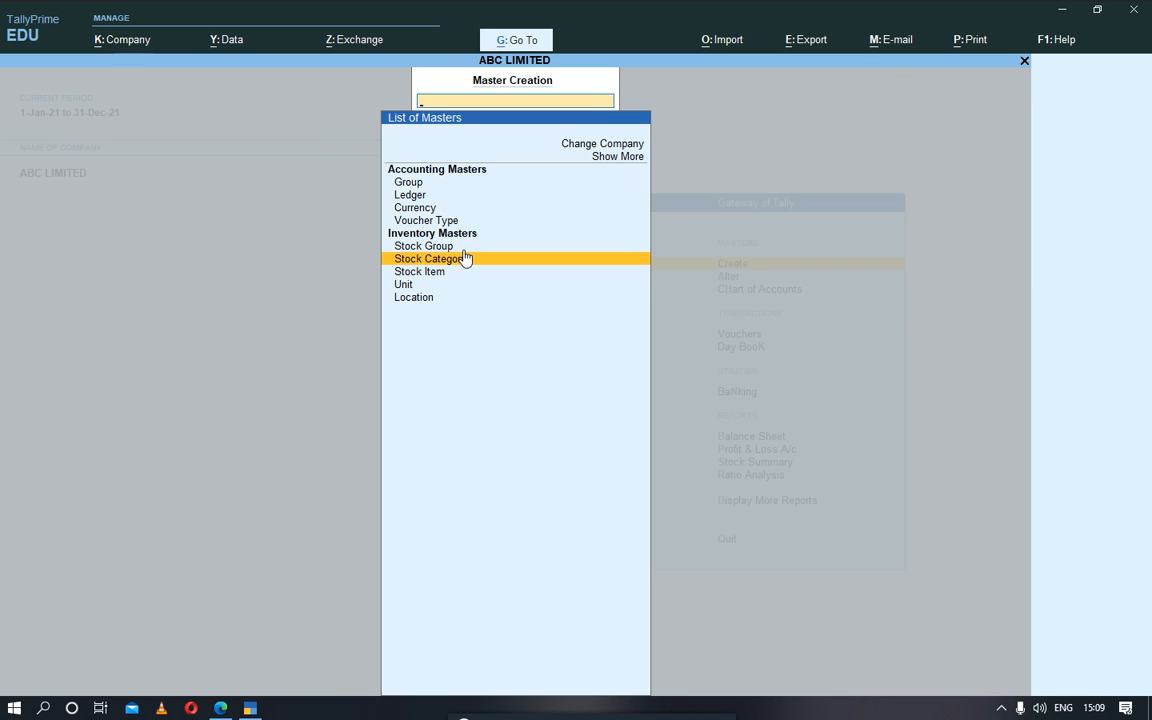
Step: Create a stock category named SUMSUNG LAPTOP under Primary
{"action": "left_click", "coordinate": [465, 258]}
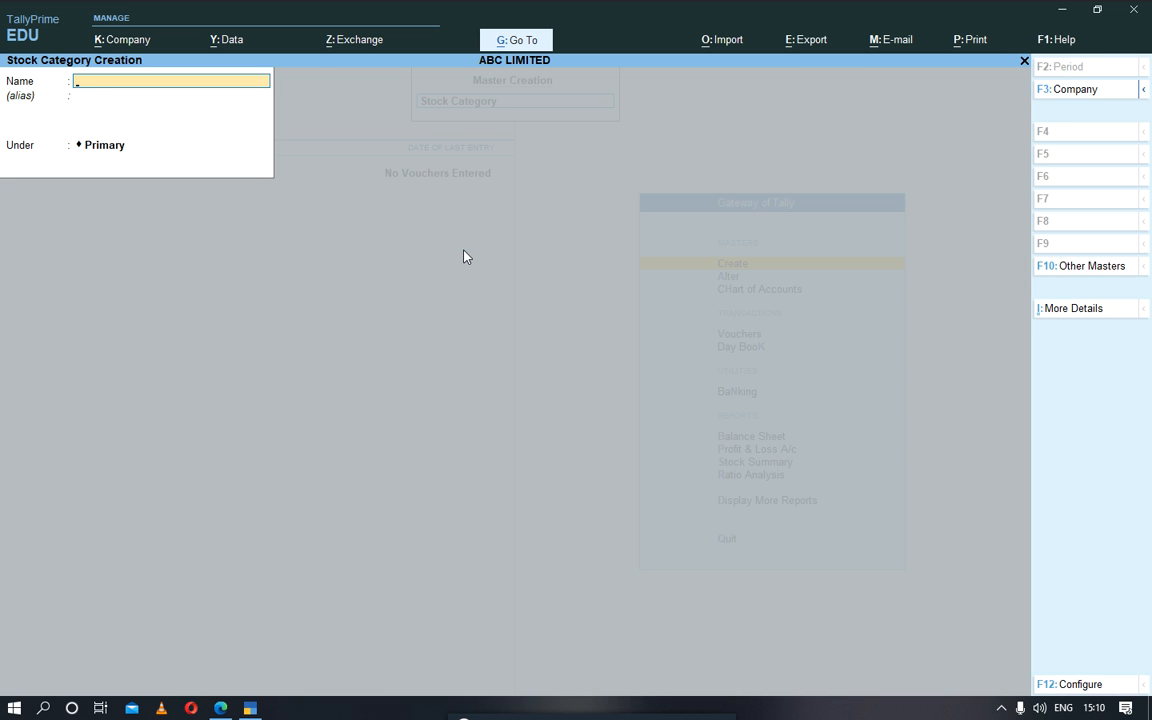
{"action": "type", "text": "SUMSUNG LAPTOP"}
{"action": "key", "text": "Return"}
{"action": "key", "text": "Return"}
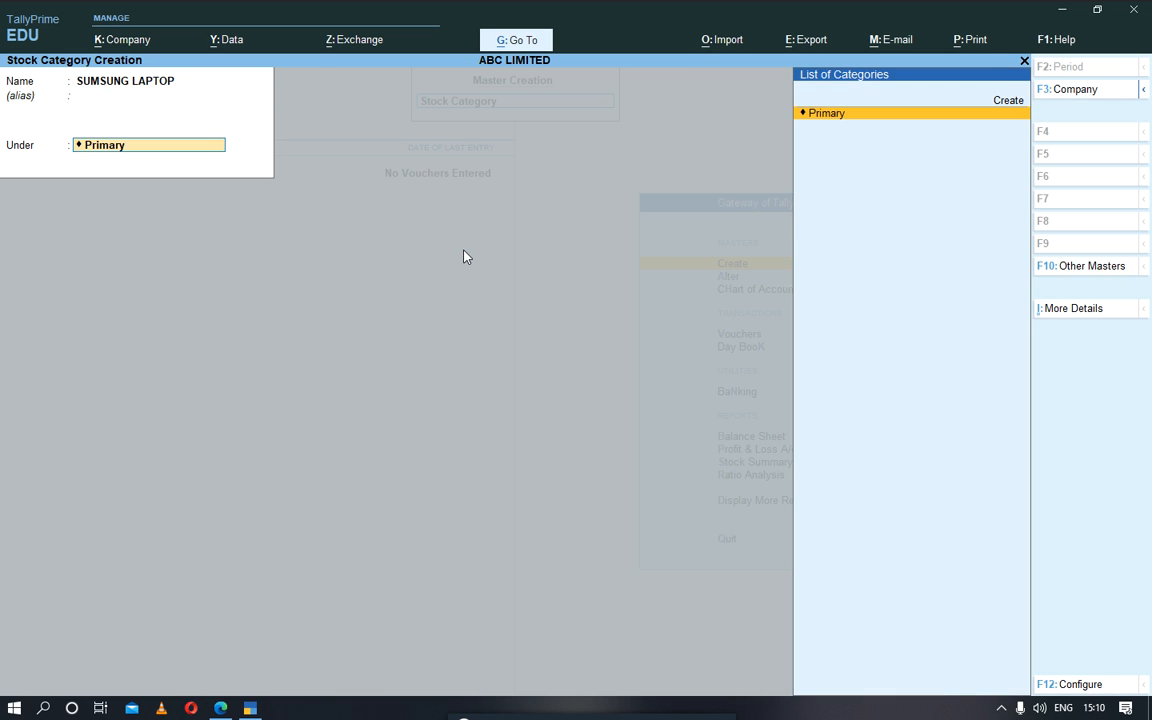
{"action": "key", "text": "Return"}
Step: Create a stock category named SUMSUNG PHONE under Primary, and leave stock category creation
{"action": "key", "text": "Return"}
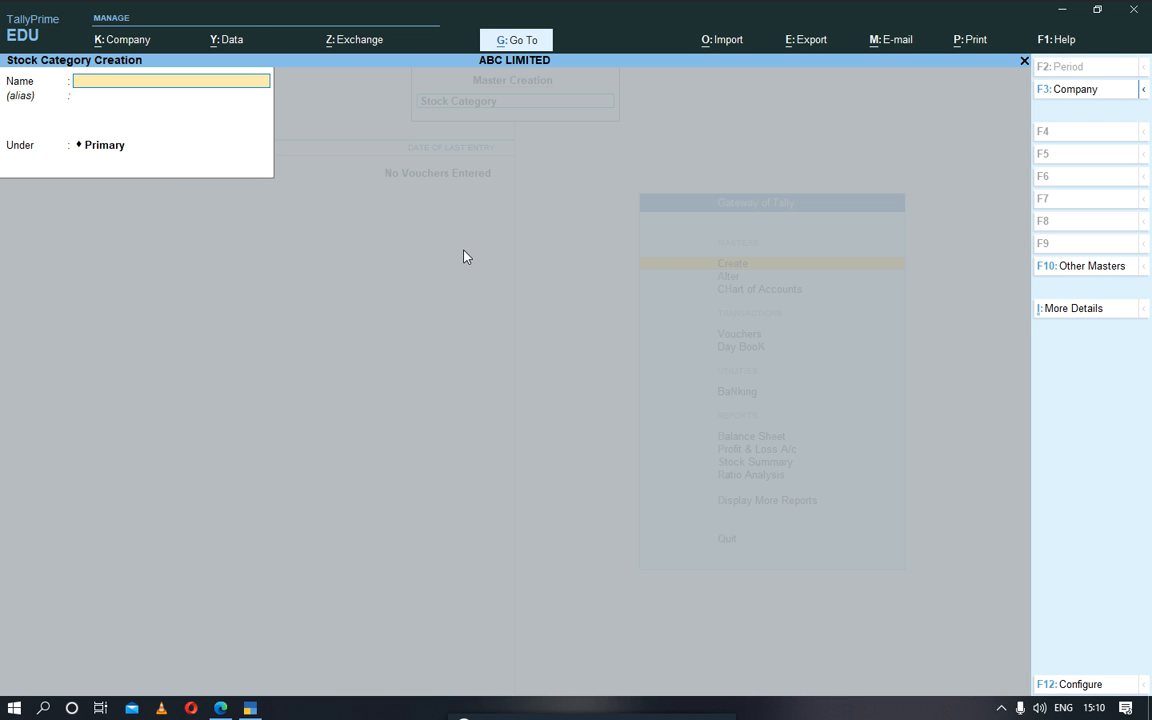
{"action": "type", "text": "SUMSUNG"}
{"action": "type", "text": " PHO"}
{"action": "key", "text": "BackSpace"}
{"action": "type", "text": "PHONE"}
{"action": "key", "text": "Return"}
{"action": "key", "text": "Return"}
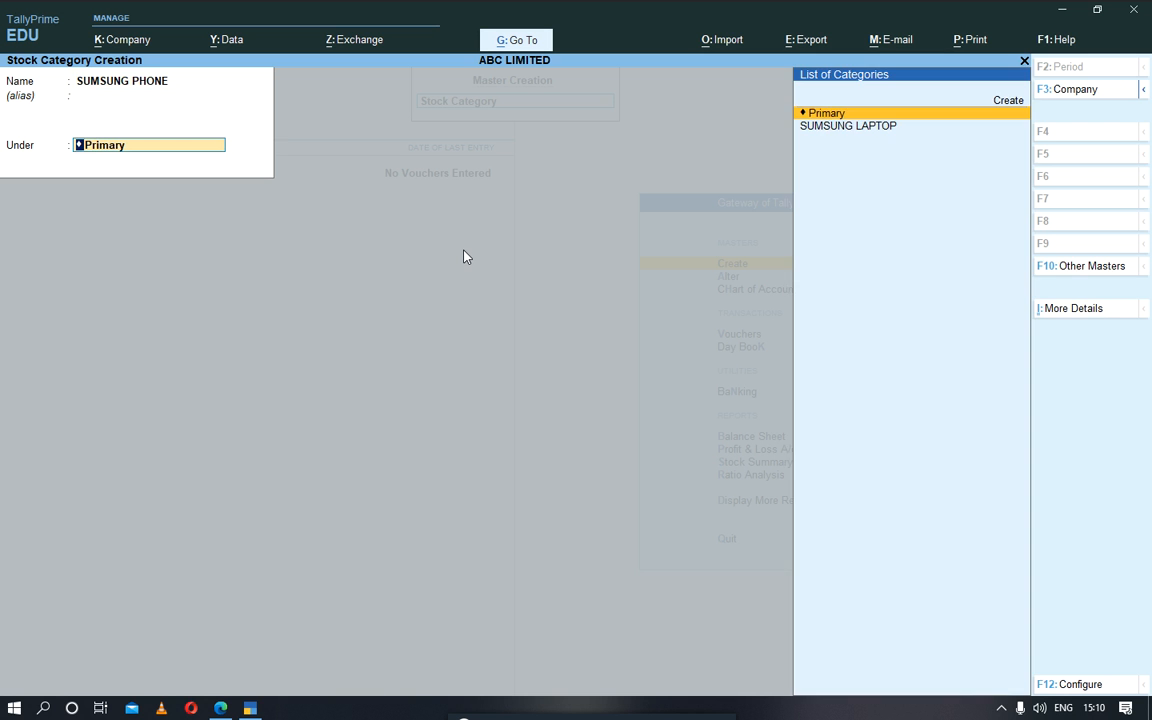
{"action": "key", "text": "Return"}
{"action": "key", "text": "Return"}
{"action": "key", "text": "Escape"}
{"action": "key", "text": "Return"}
Step: Try creating the stock item SUMSUNG A10 under NON PERISHABLE GOODS with units Not Applicable, and discard the form
{"action": "key", "text": "Down"}
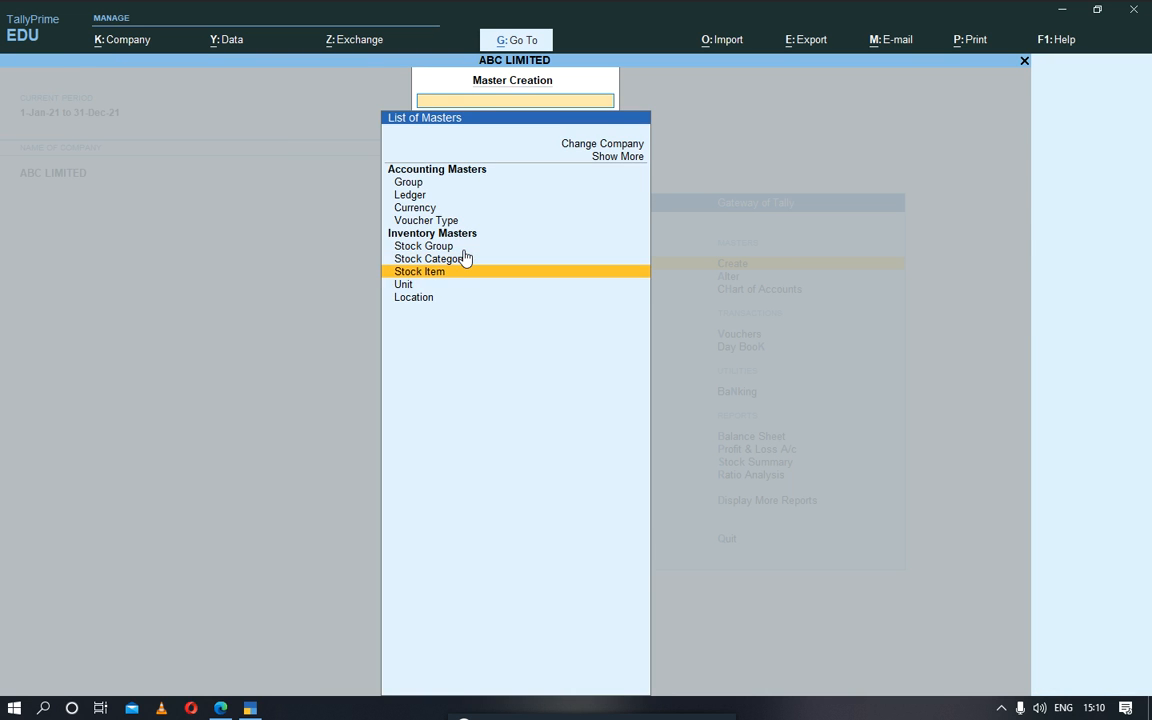
{"action": "key", "text": "Return"}
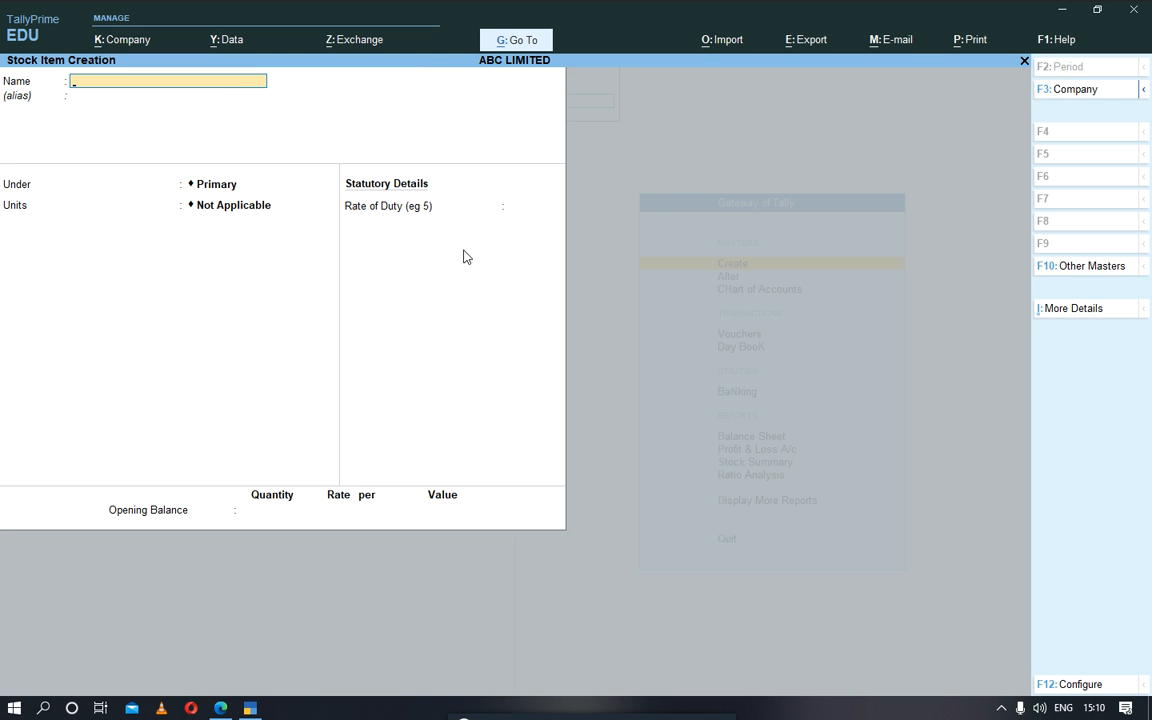
{"action": "type", "text": "SUMSUNG A10"}
{"action": "key", "text": "Return"}
{"action": "key", "text": "Return"}
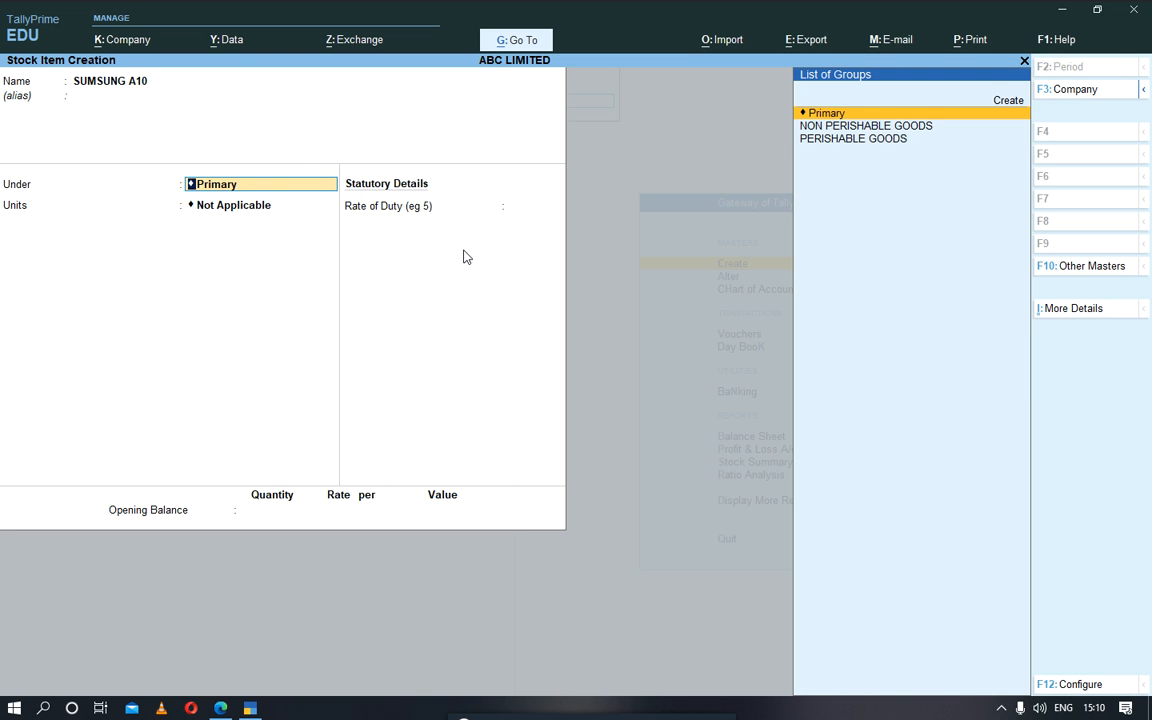
{"action": "key", "text": "Down"}
{"action": "key", "text": "Down"}
{"action": "key", "text": "Up"}
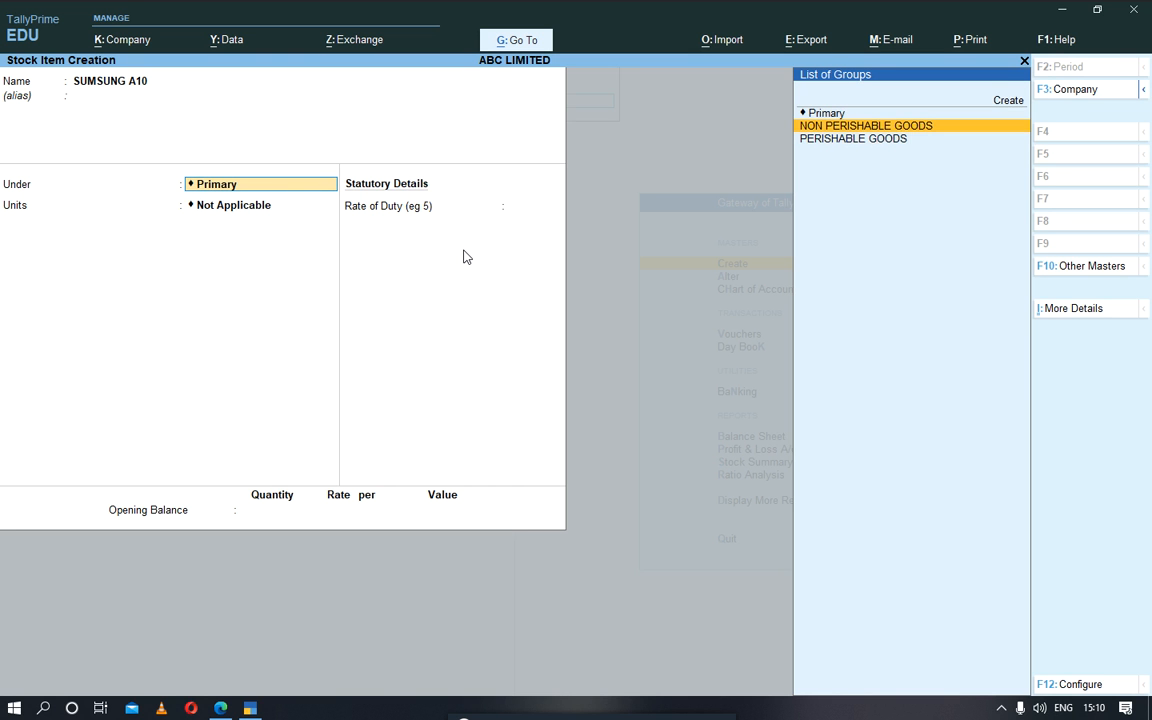
{"action": "key", "text": "Return"}
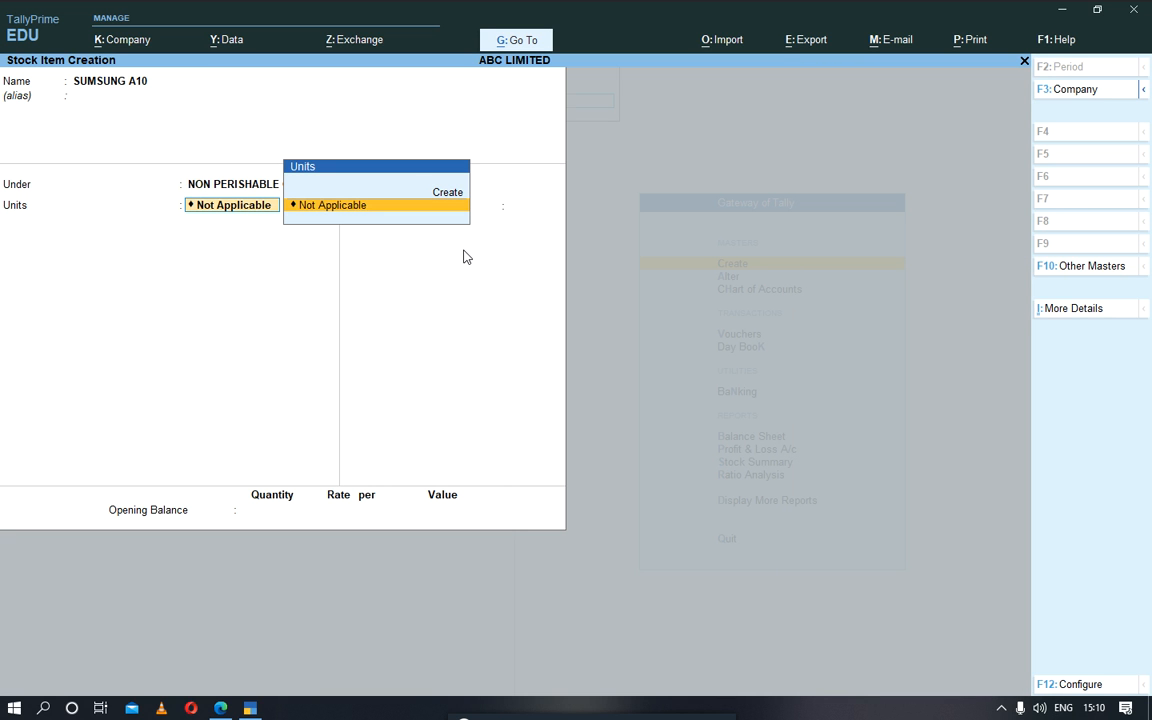
{"action": "key", "text": "Return"}
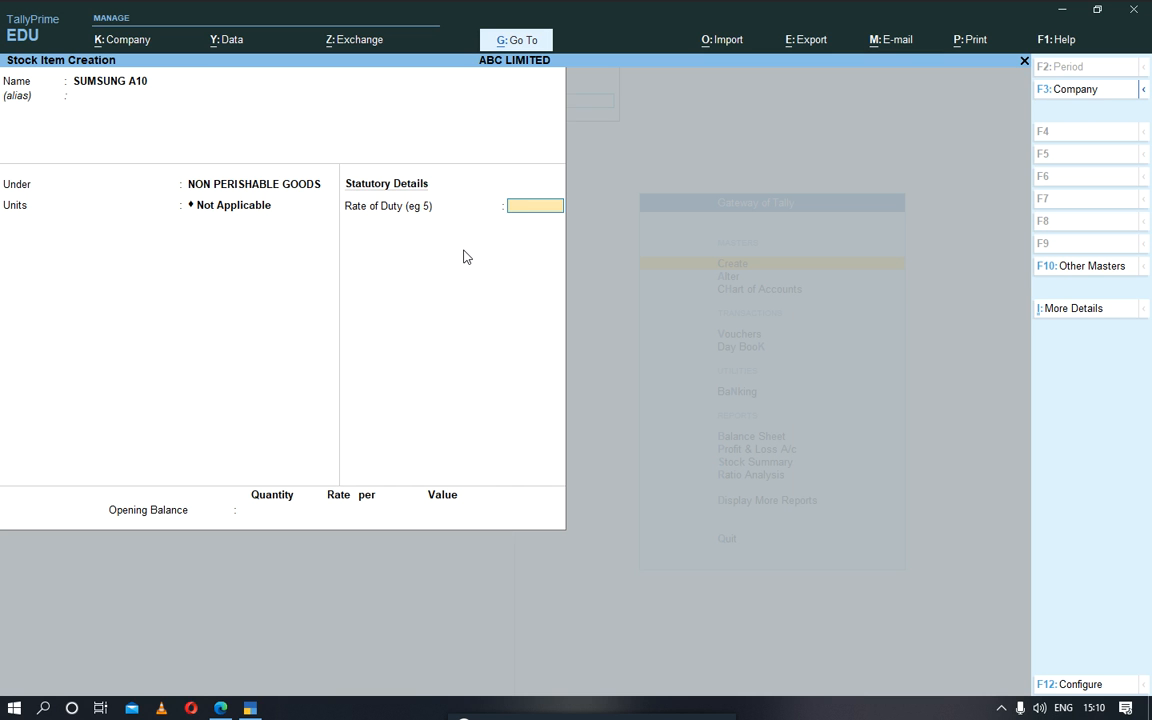
{"action": "key", "text": "Escape"}
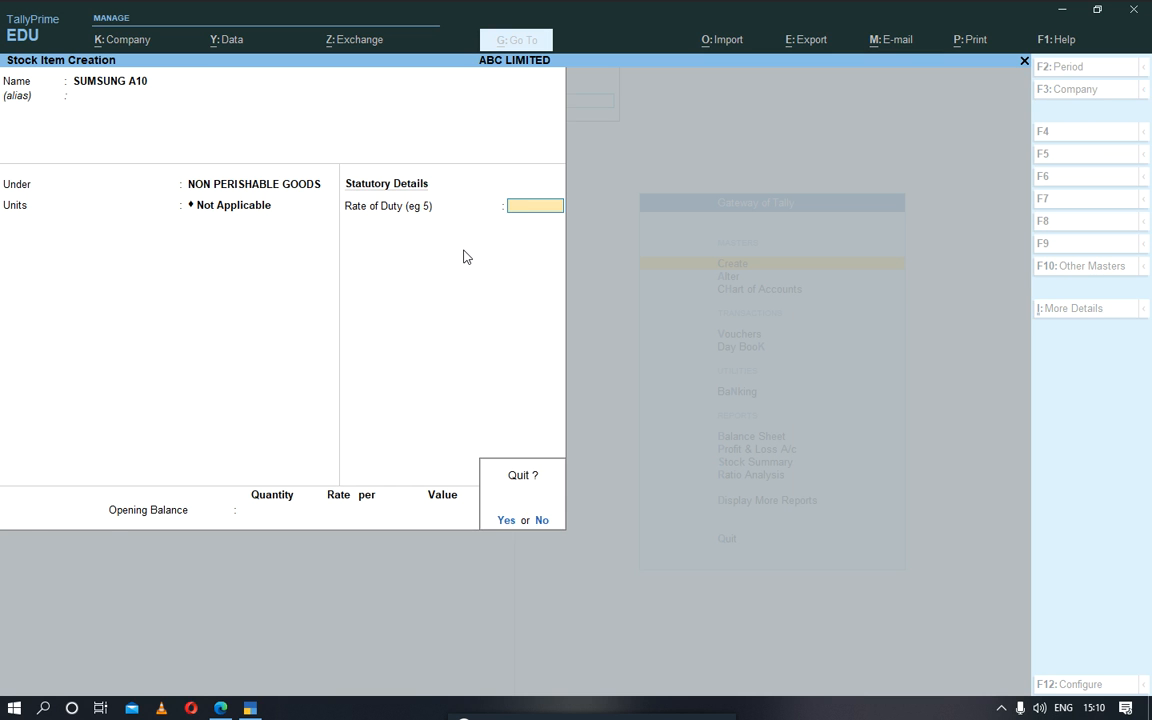
{"action": "key", "text": "y"}
{"action": "key", "text": "Up"}
{"action": "key", "text": "Up"}
{"action": "key", "text": "Down"}
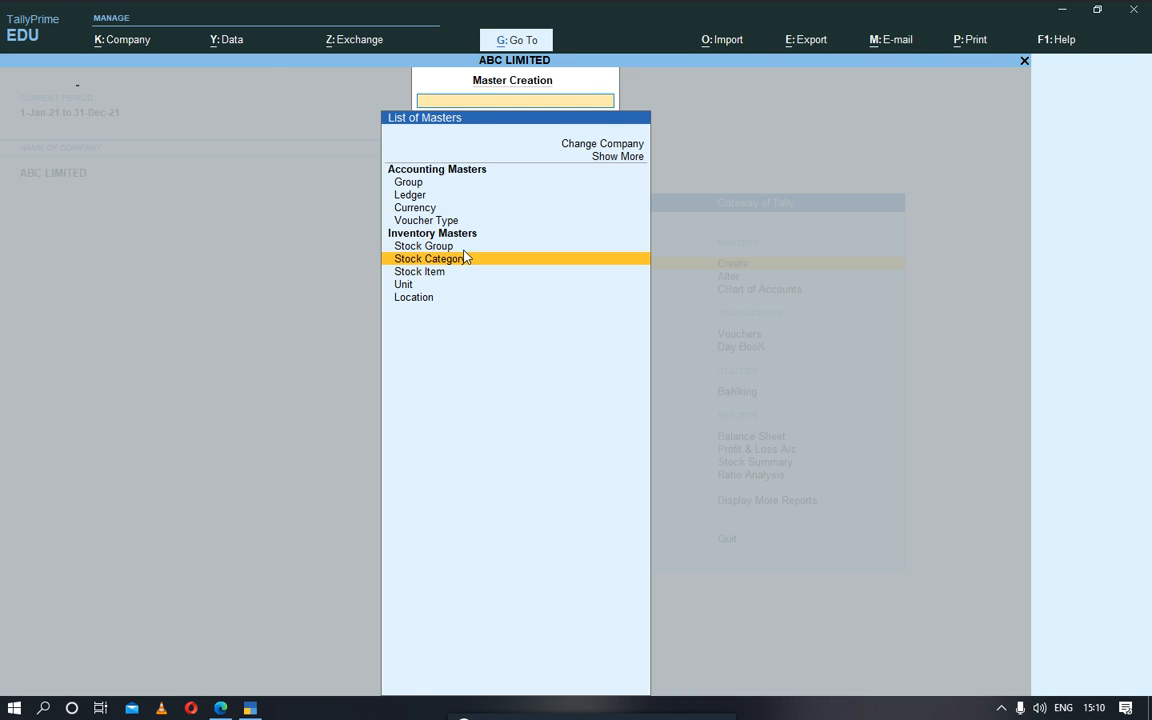
{"action": "key", "text": "Return"}
{"action": "key", "text": "Escape"}
{"action": "key", "text": "Escape"}
Step: Open the stock group NON PERISHABLE GOODS for alteration
{"action": "key", "text": "Down"}
{"action": "key", "text": "Return"}
{"action": "key", "text": "Down"}
{"action": "key", "text": "Down"}
{"action": "key", "text": "Down"}
{"action": "key", "text": "Down"}
{"action": "key", "text": "Down"}
{"action": "key", "text": "Down"}
{"action": "key", "text": "Up"}
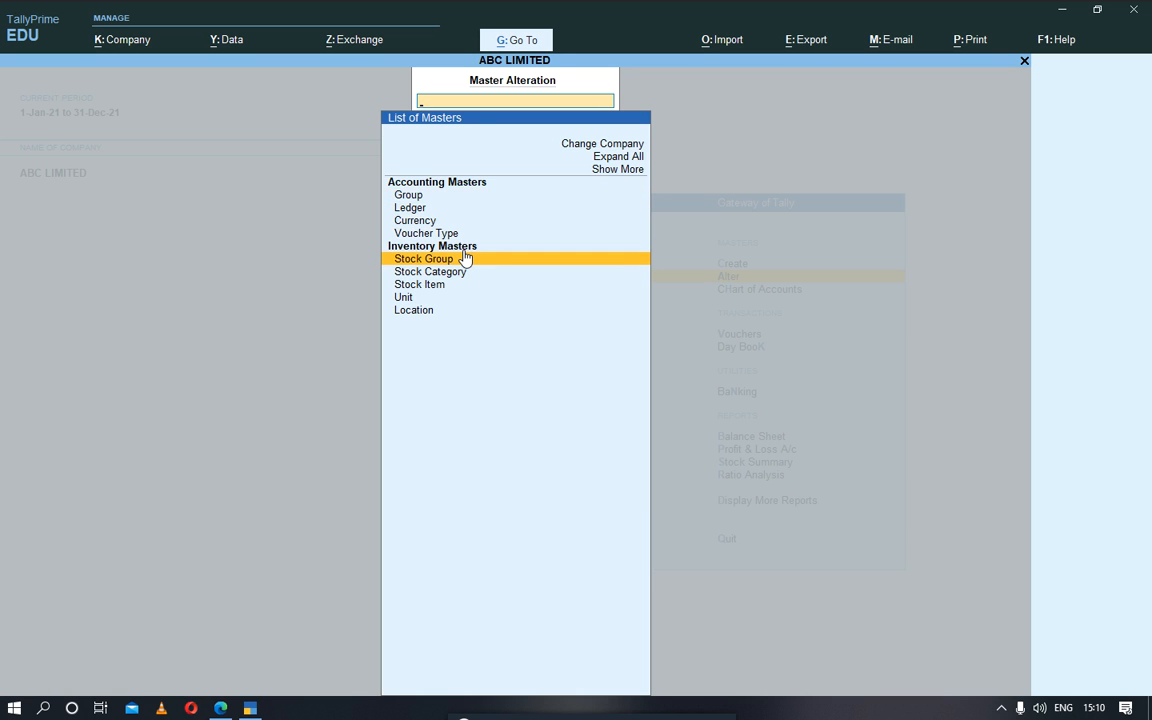
{"action": "key", "text": "Return"}
{"action": "key", "text": "Down"}
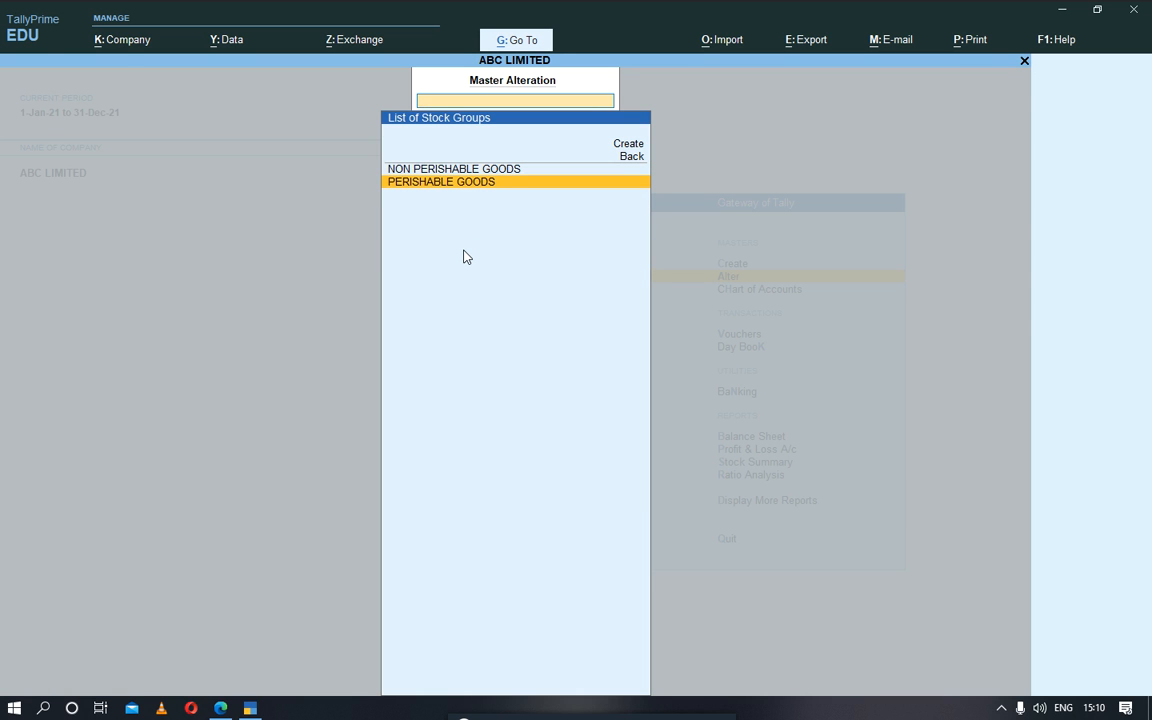
{"action": "key", "text": "Up"}
{"action": "key", "text": "Return"}
{"action": "key", "text": "Return"}
{"action": "key", "text": "Return"}
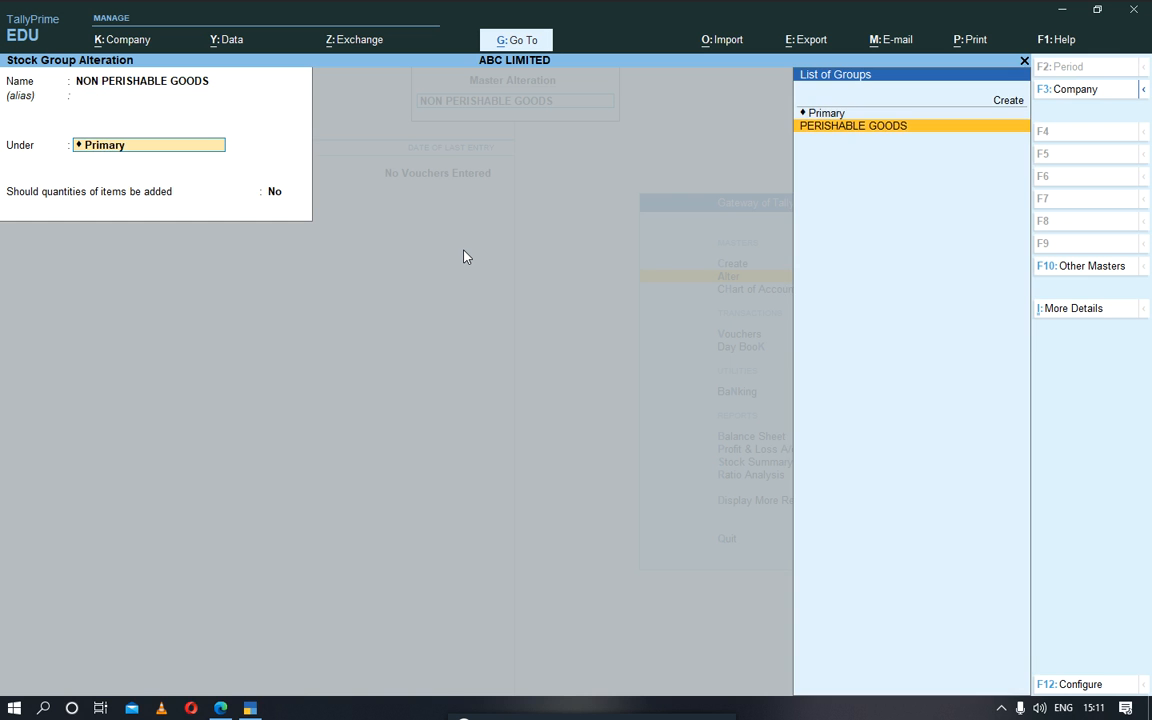
{"action": "key", "text": "Return"}
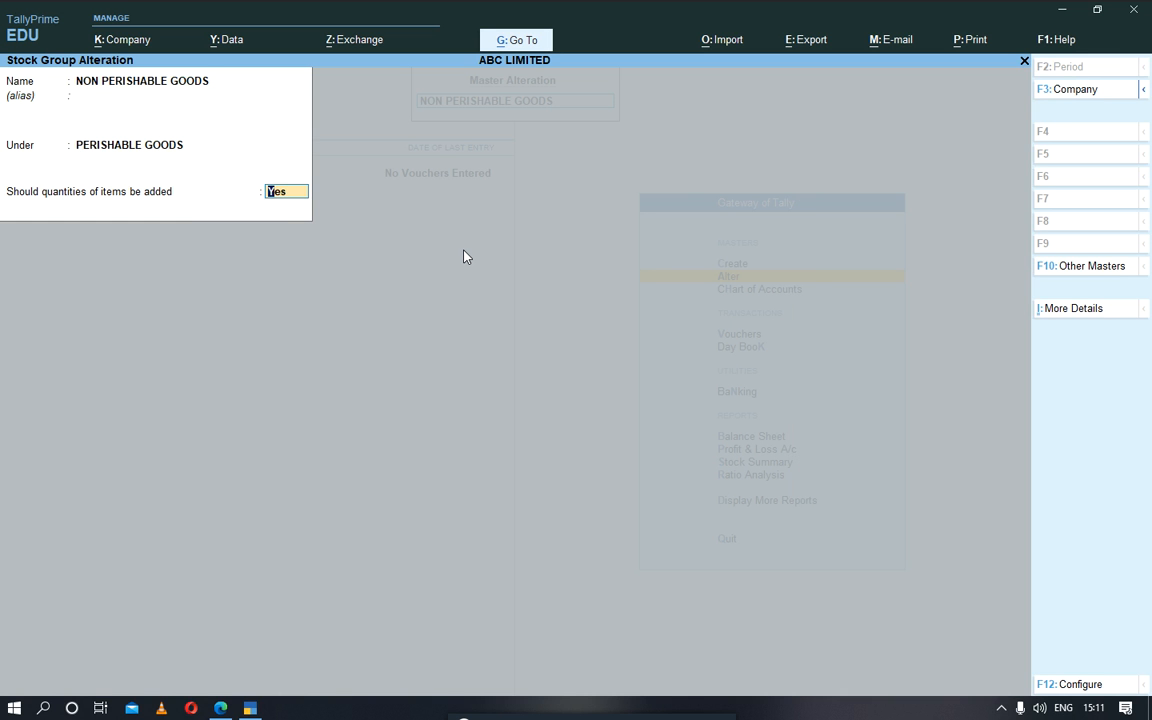
{"action": "key", "text": "BackSpace"}
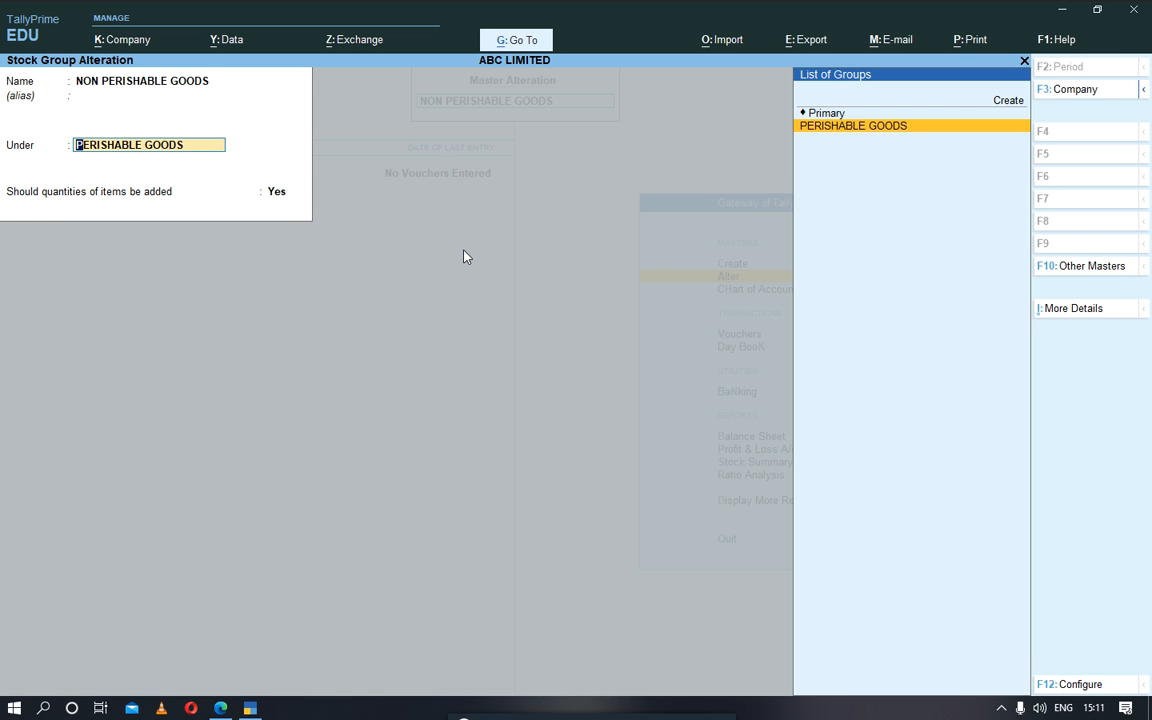
{"action": "key", "text": "Up"}
{"action": "key", "text": "Return"}
{"action": "key", "text": "y"}
{"action": "key", "text": "Return"}
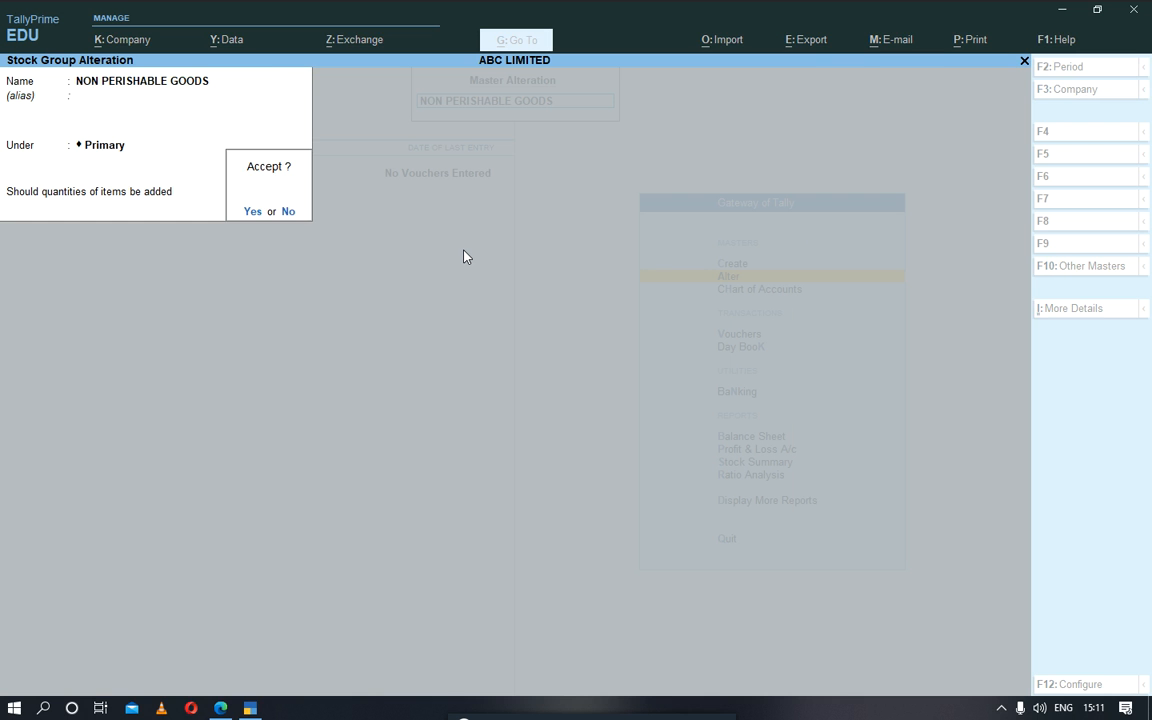
{"action": "key", "text": "n"}
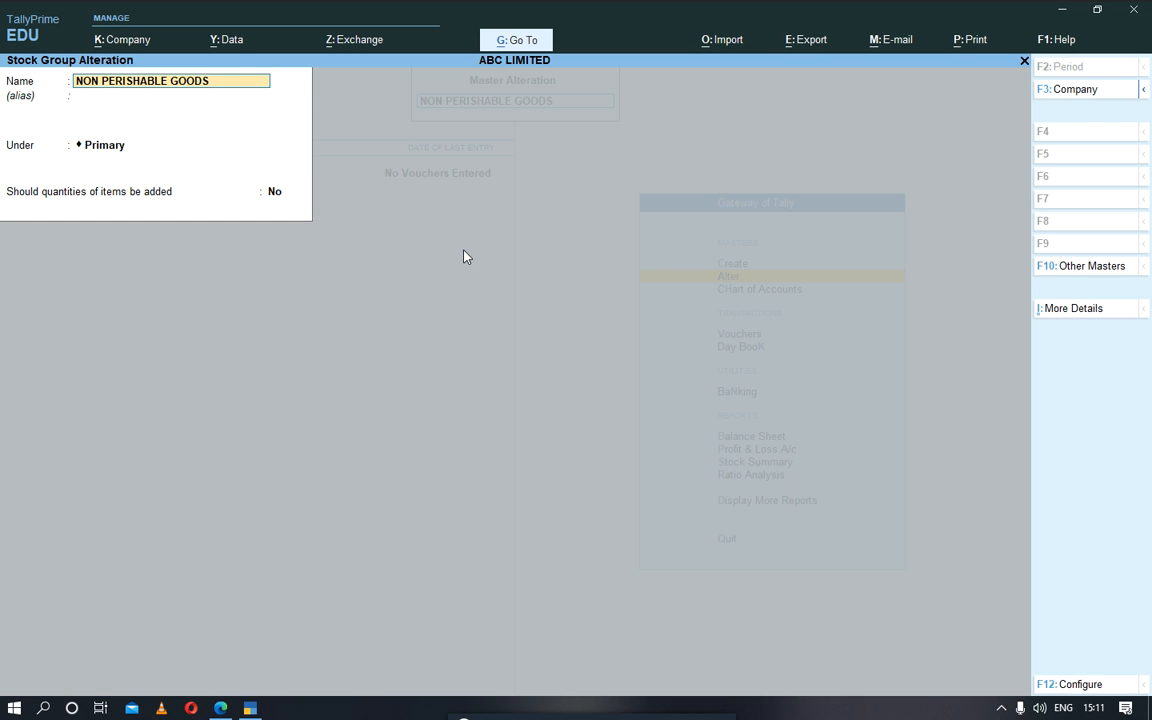
Step: Keep NON PERISHABLE GOODS under Primary, set its item quantities to be added to Yes, and save the stock group
{"action": "key", "text": "Return"}
{"action": "key", "text": "Return"}
{"action": "key", "text": "Return"}
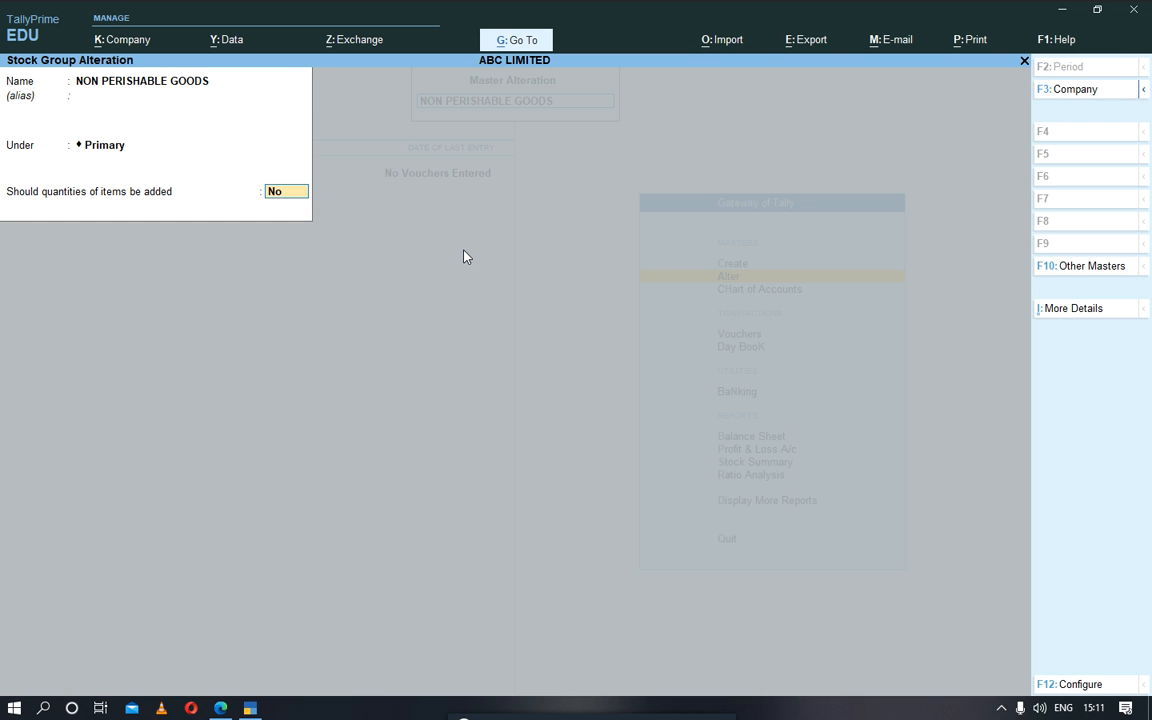
{"action": "key", "text": "y"}
{"action": "key", "text": "Return"}
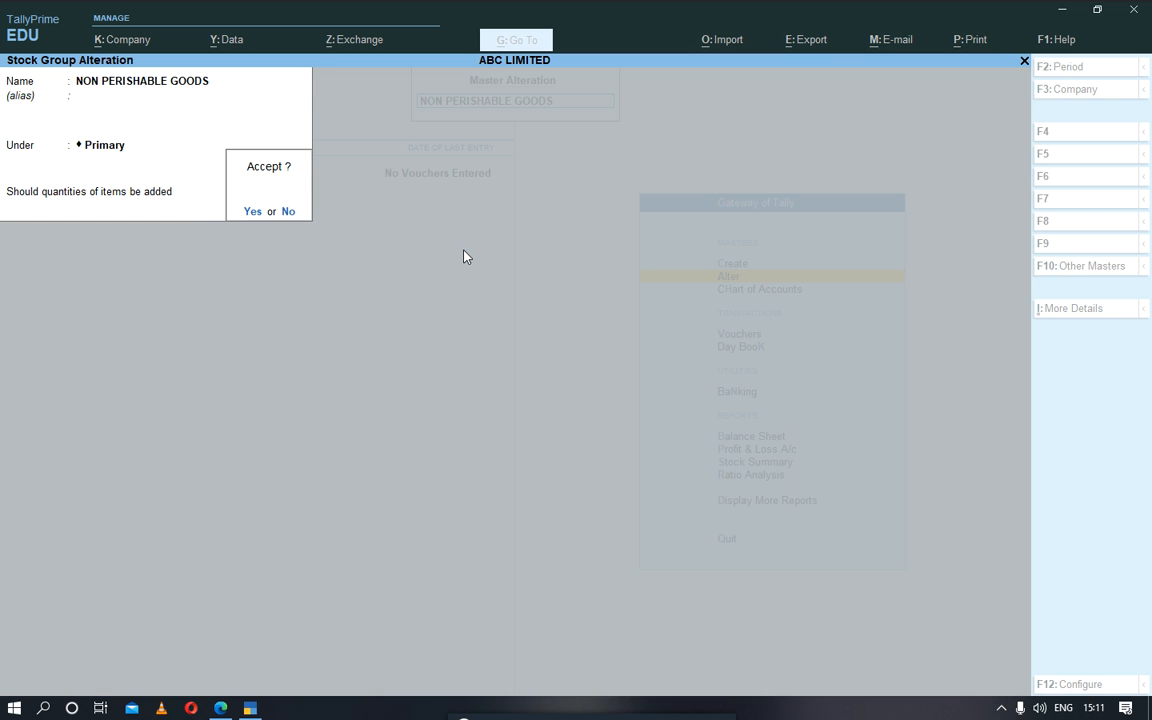
{"action": "key", "text": "y"}
Step: Alter the stock group PERISHABLE GOODS to sit under Primary with item quantities added, and save it
{"action": "key", "text": "Down"}
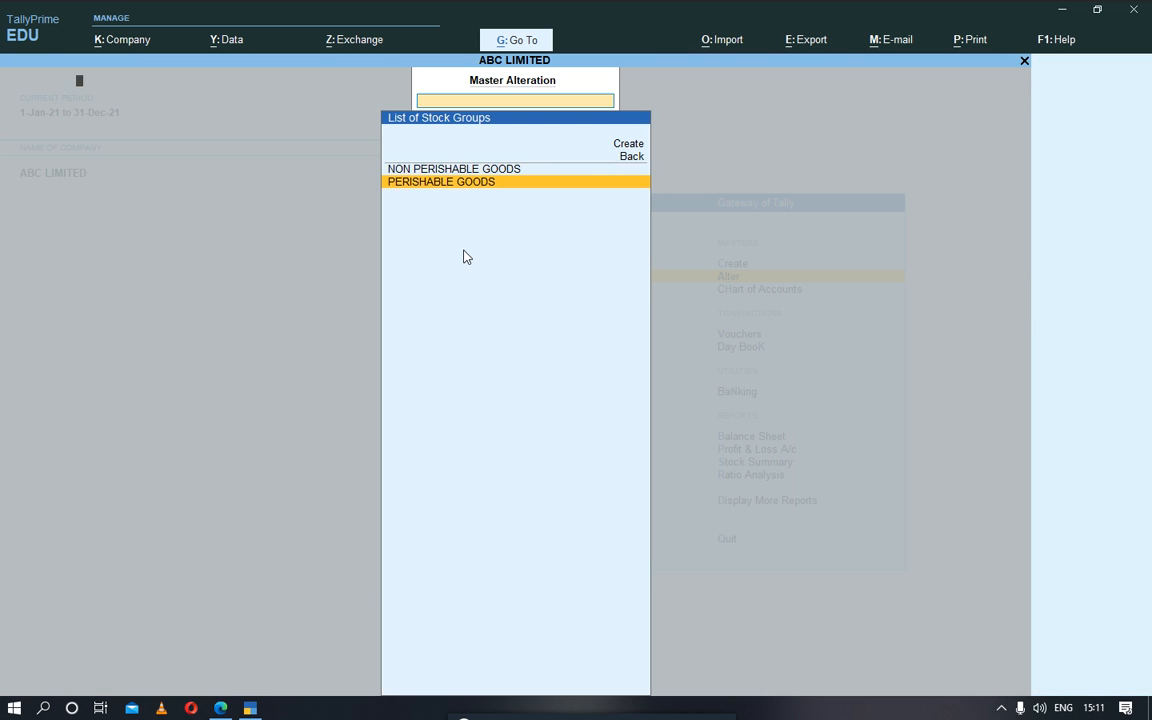
{"action": "key", "text": "Return"}
{"action": "key", "text": "Return"}
{"action": "key", "text": "Return"}
{"action": "key", "text": "Down"}
{"action": "key", "text": "Return"}
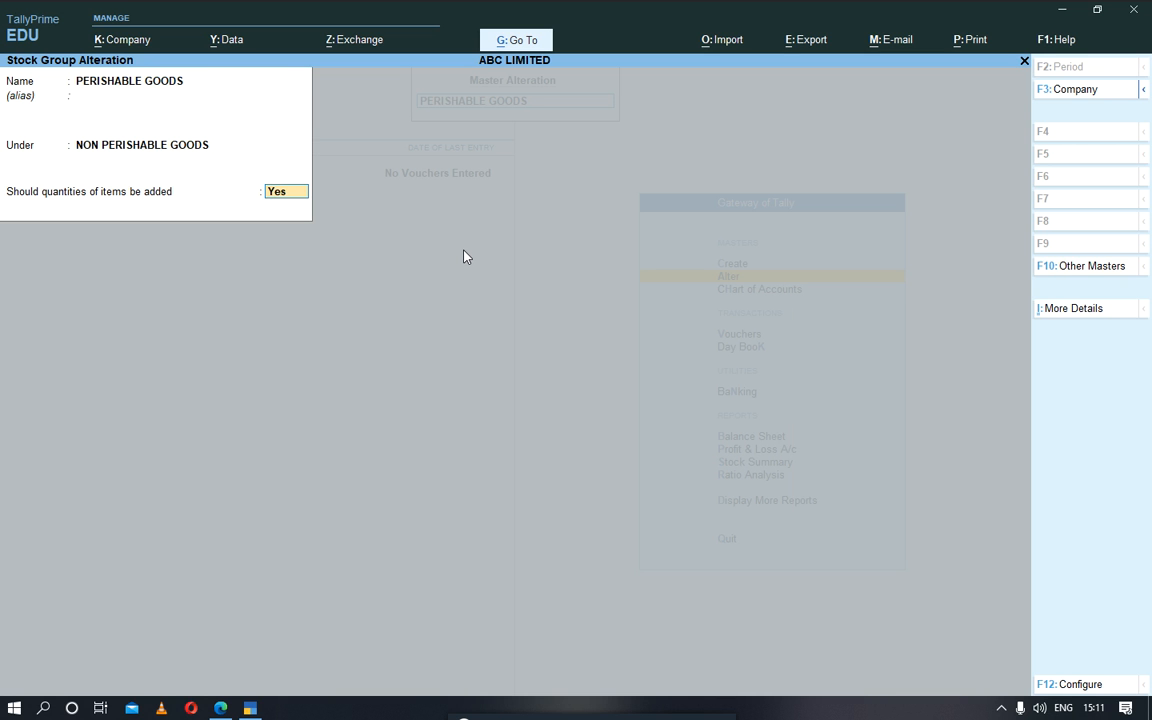
{"action": "key", "text": "Up"}
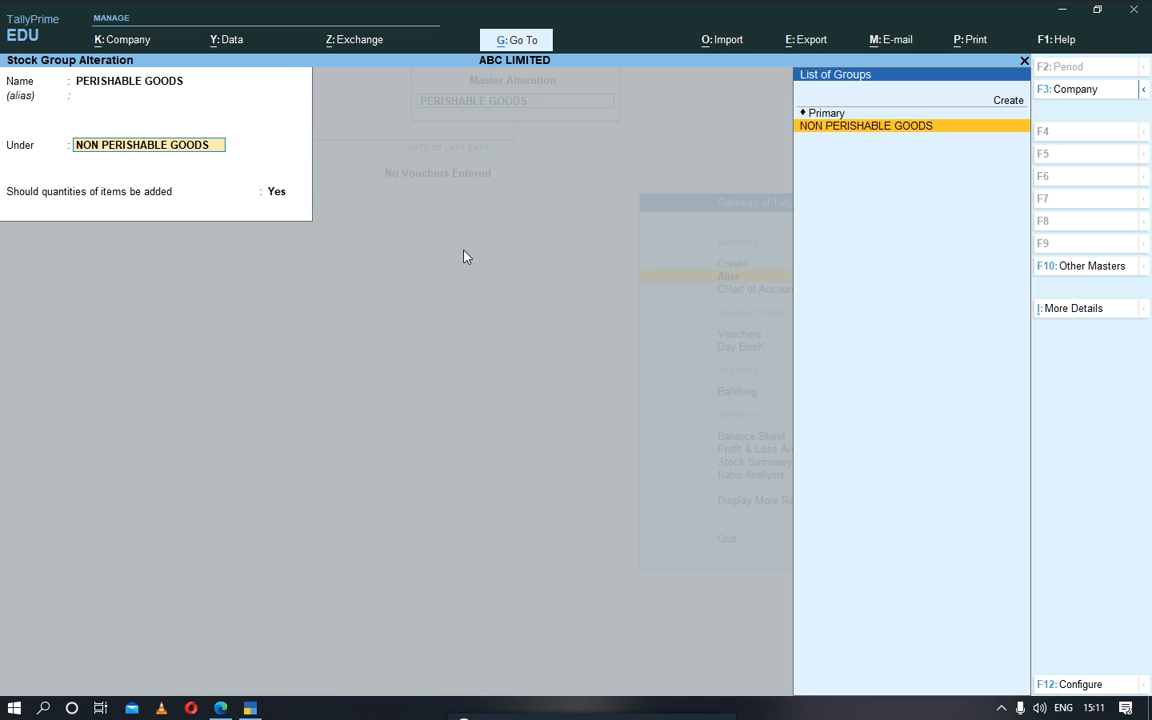
{"action": "key", "text": "Up"}
{"action": "key", "text": "Return"}
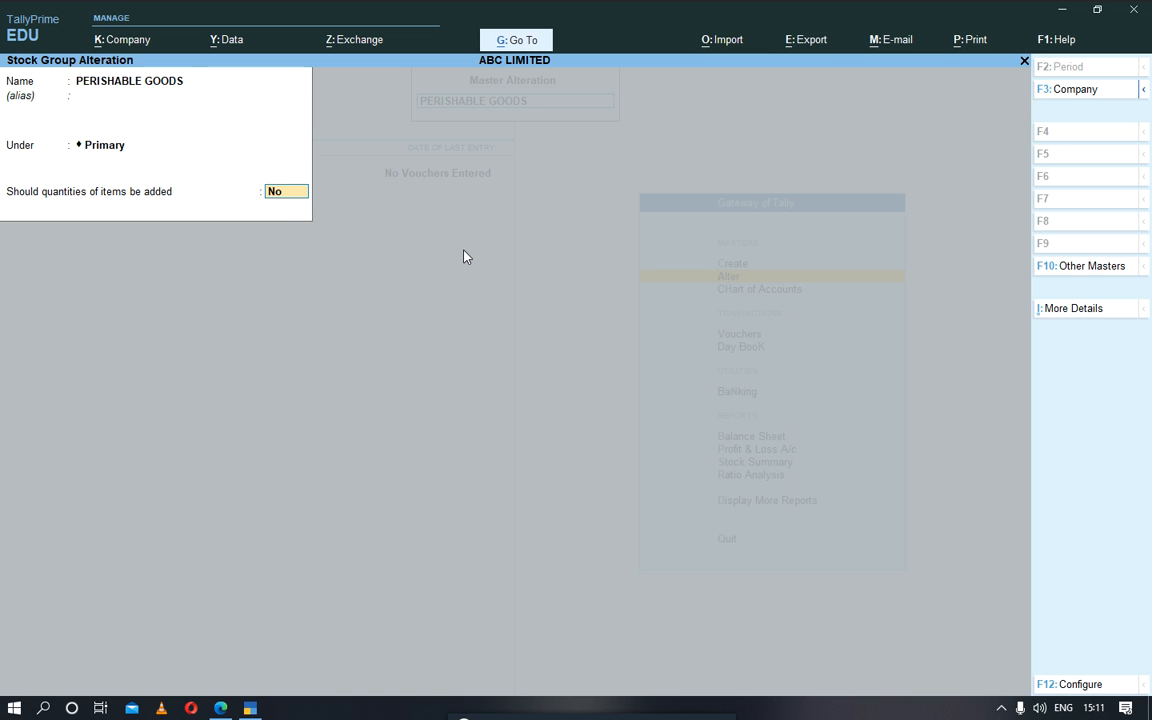
{"action": "key", "text": "y"}
{"action": "key", "text": "Return"}
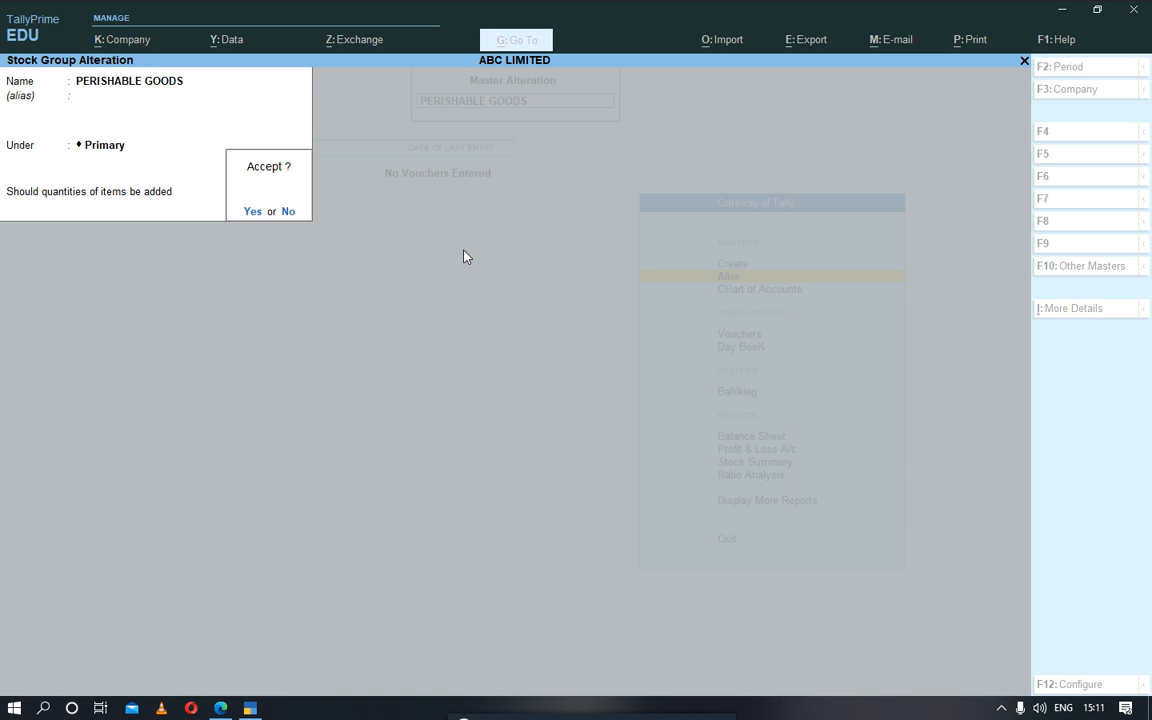
{"action": "key", "text": "Up"}
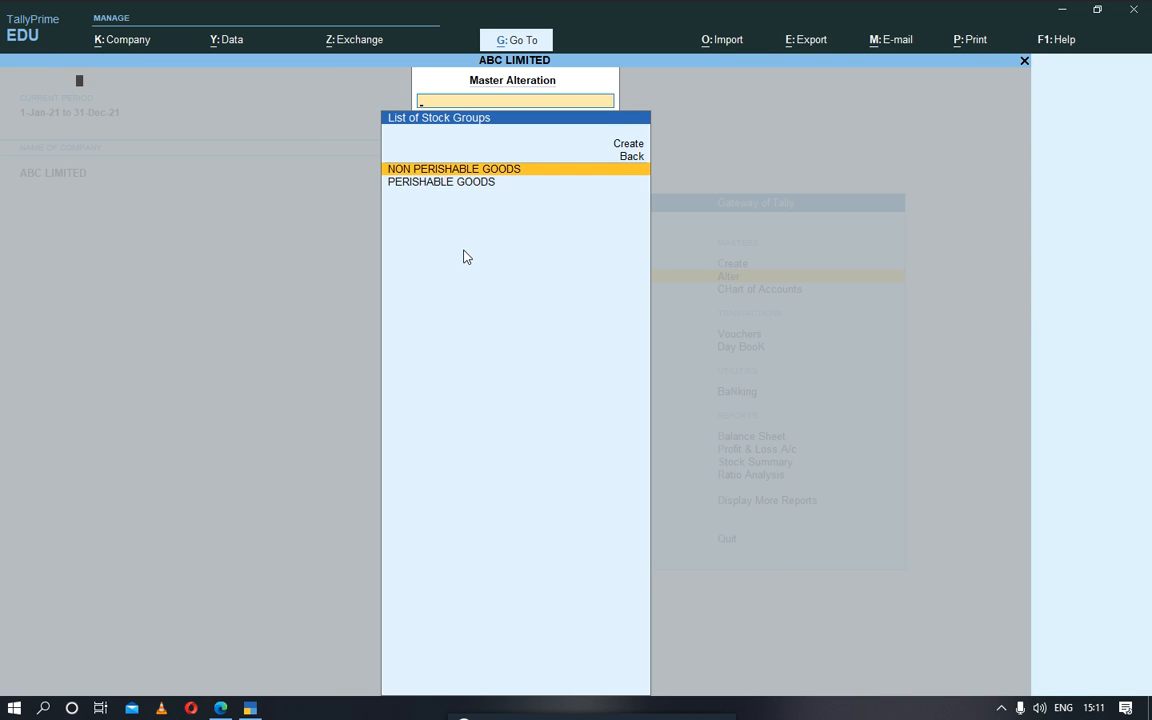
{"action": "key", "text": "Return"}
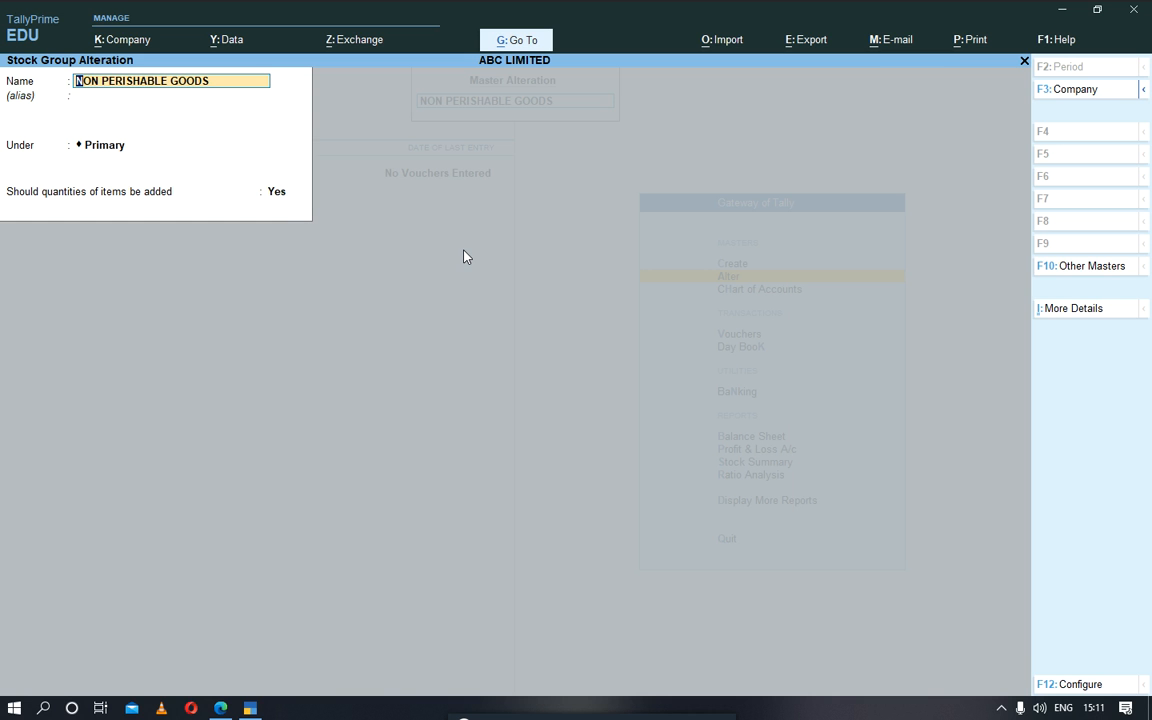
{"action": "key", "text": "BackSpace"}
{"action": "key", "text": "Escape"}
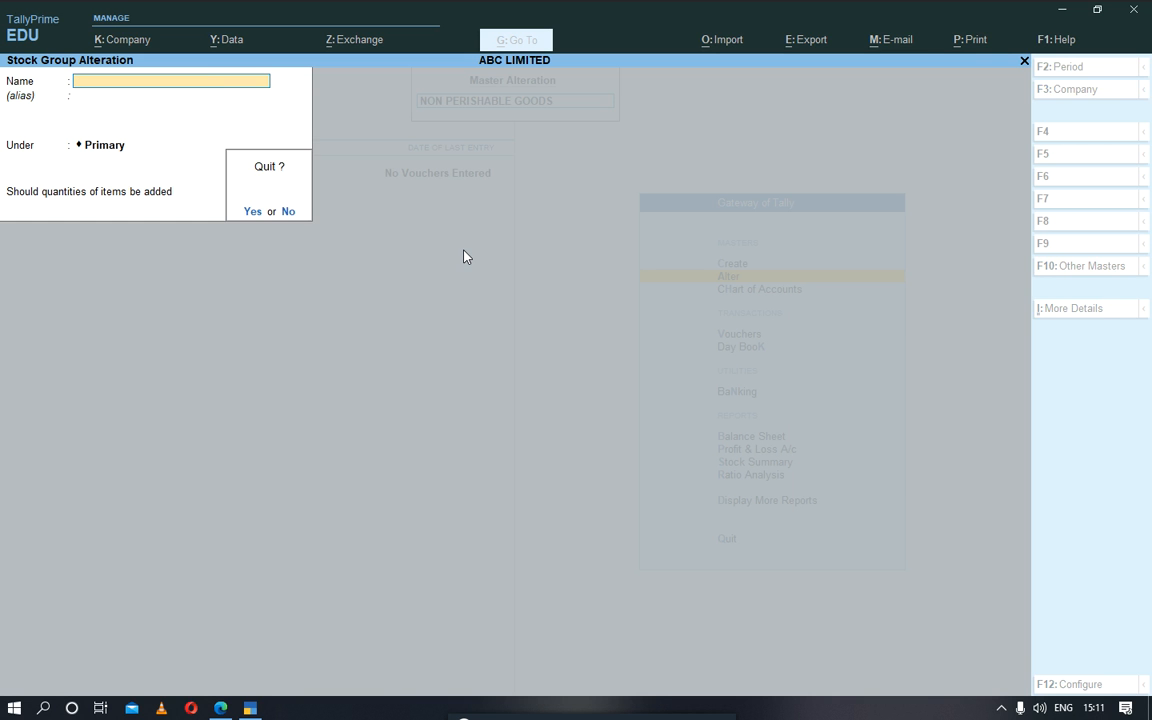
{"action": "key", "text": "y"}
{"action": "key", "text": "Down"}
{"action": "key", "text": "Return"}
{"action": "key", "text": "BackSpace"}
{"action": "key", "text": "Escape"}
{"action": "key", "text": "y"}
Step: Leave stock group alteration and open a new stock item creation form
{"action": "key", "text": "Escape"}
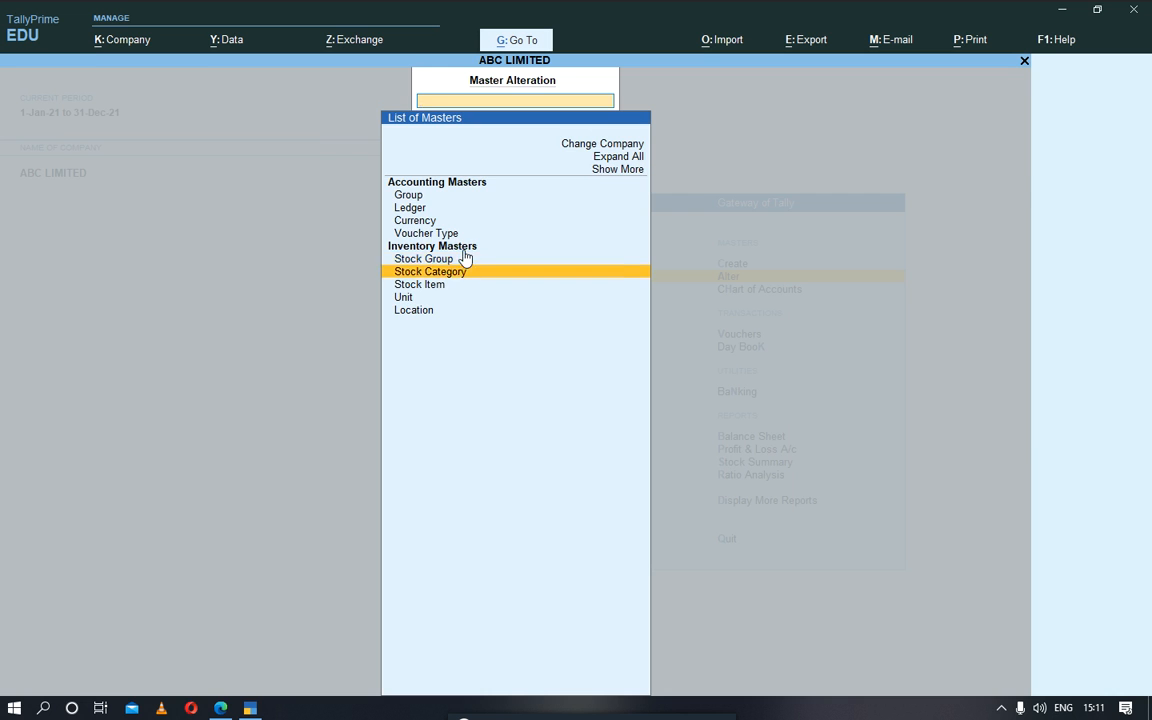
{"action": "key", "text": "Escape"}
{"action": "key", "text": "Down"}
{"action": "key", "text": "Up"}
{"action": "key", "text": "Up"}
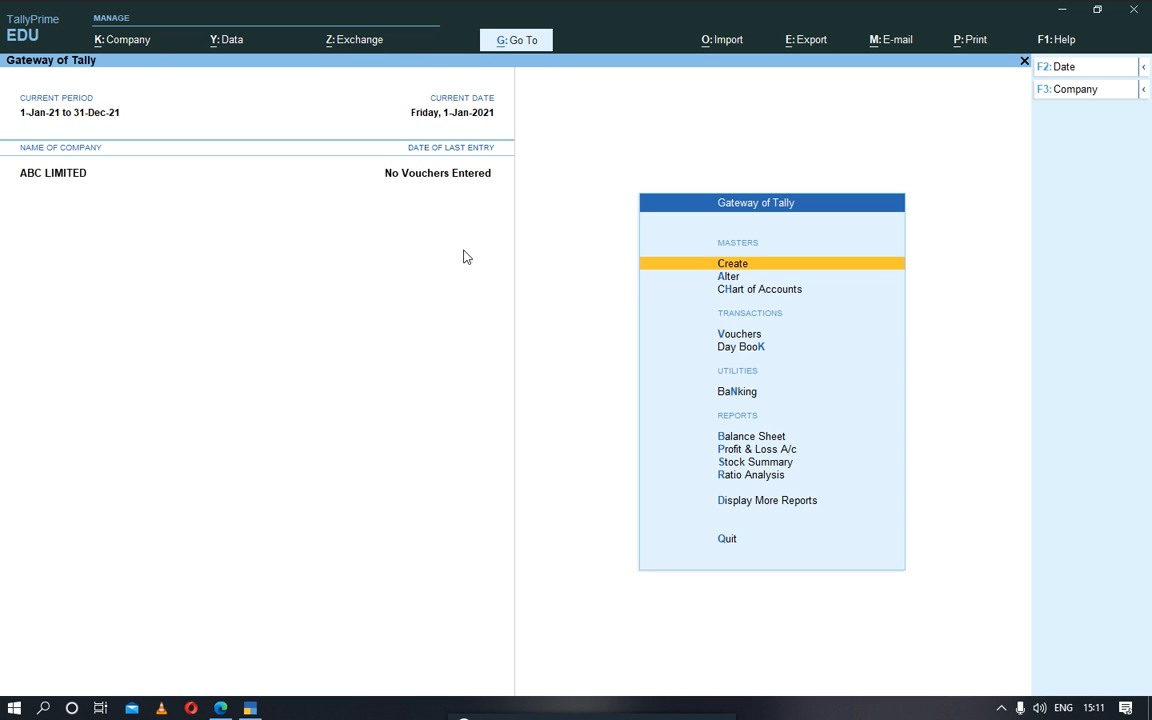
{"action": "key", "text": "Return"}
{"action": "key", "text": "Down"}
{"action": "key", "text": "Down"}
{"action": "key", "text": "Down"}
{"action": "key", "text": "Down"}
{"action": "key", "text": "Down"}
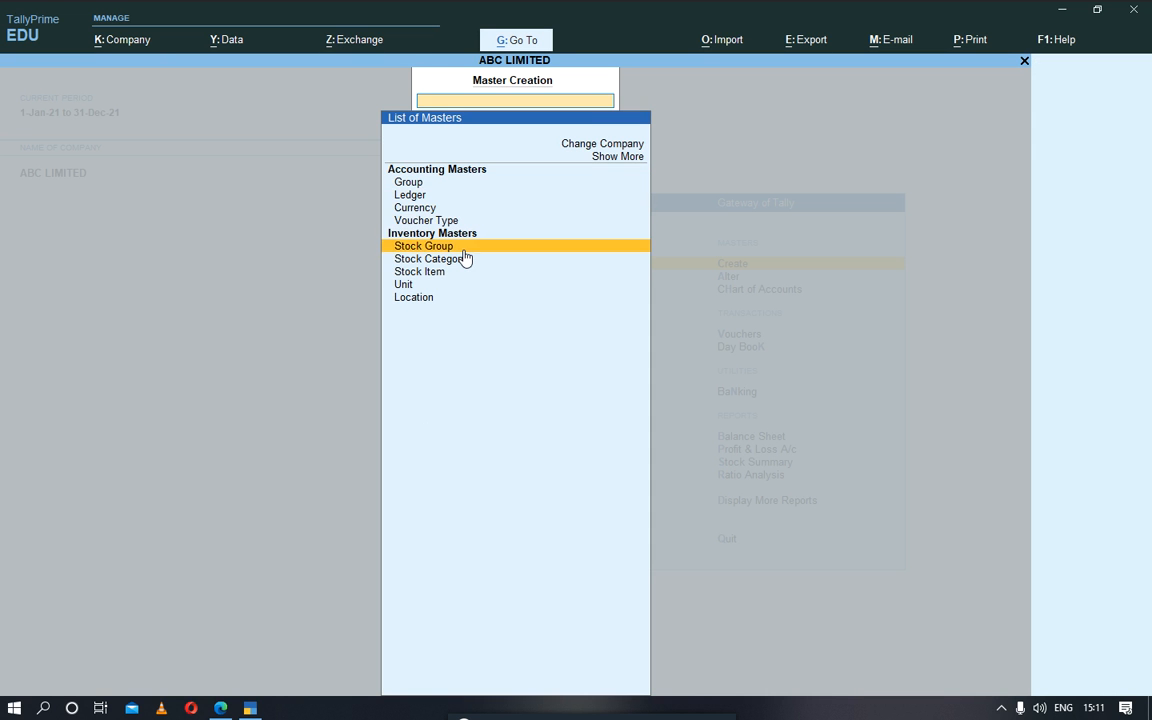
{"action": "key", "text": "Down"}
{"action": "key", "text": "Return"}
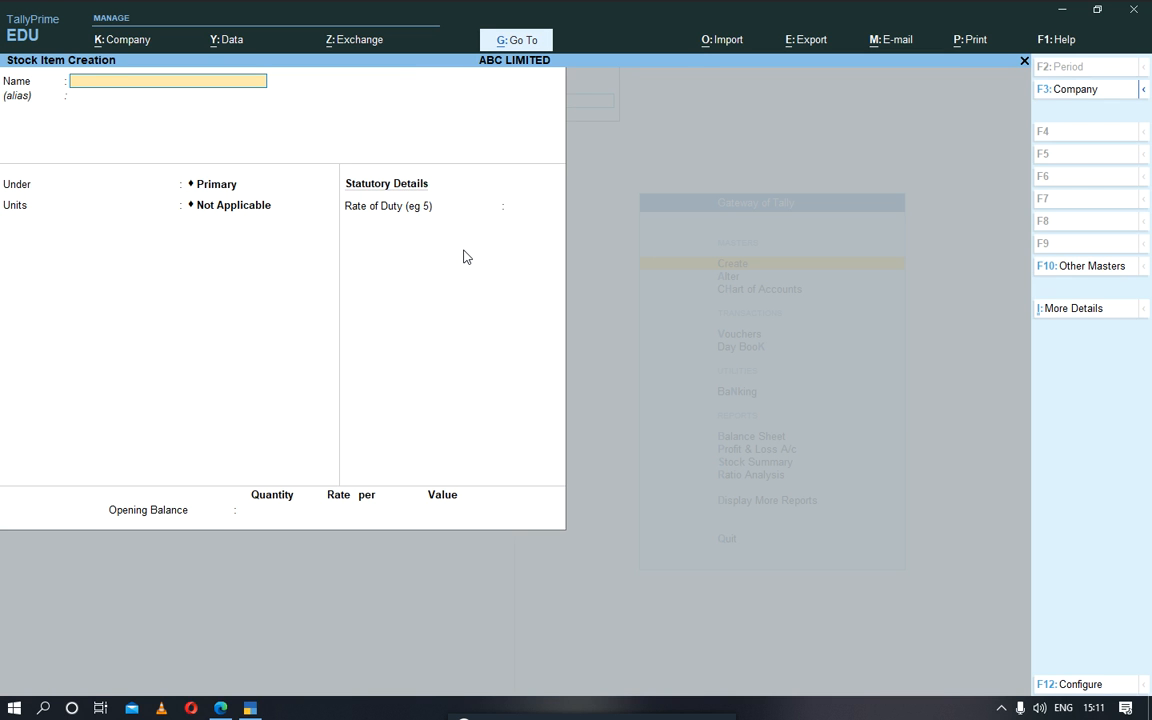
Step: Name the stock item SUMSUNG A10, leave the alias empty, and place it under NON PERISHABLE GOODS
{"action": "type", "text": "SUMSUNG A10"}
{"action": "key", "text": "Return"}
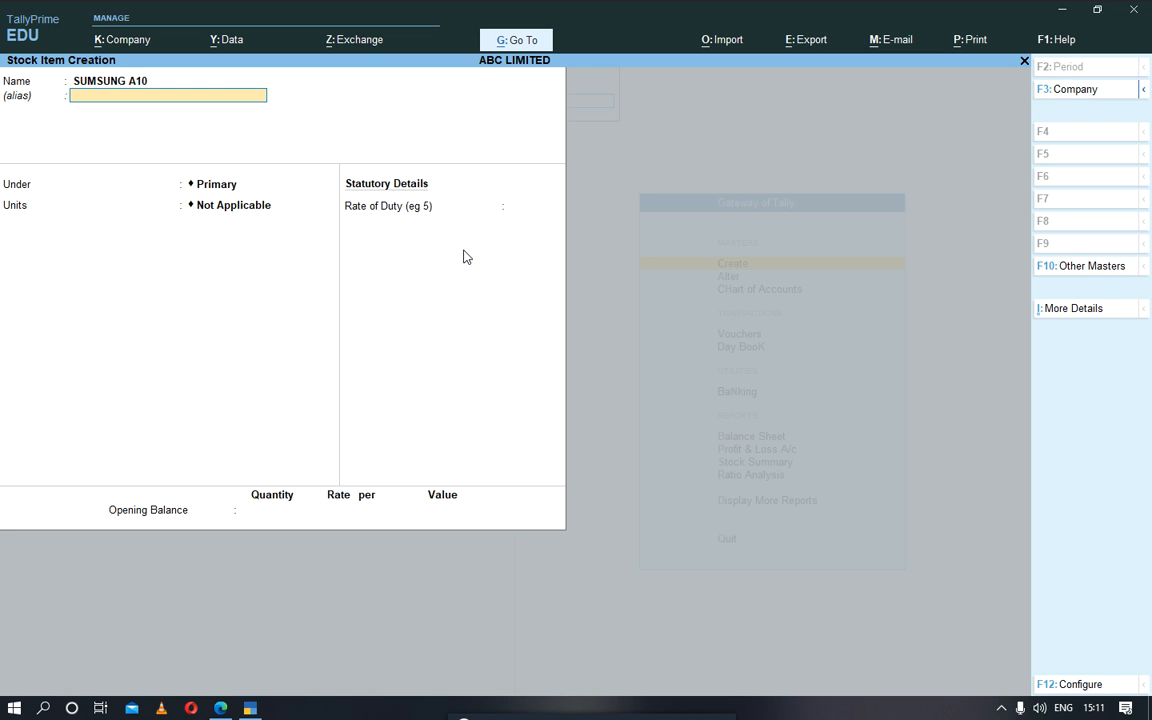
{"action": "key", "text": "Return"}
{"action": "key", "text": "Down"}
{"action": "key", "text": "Down"}
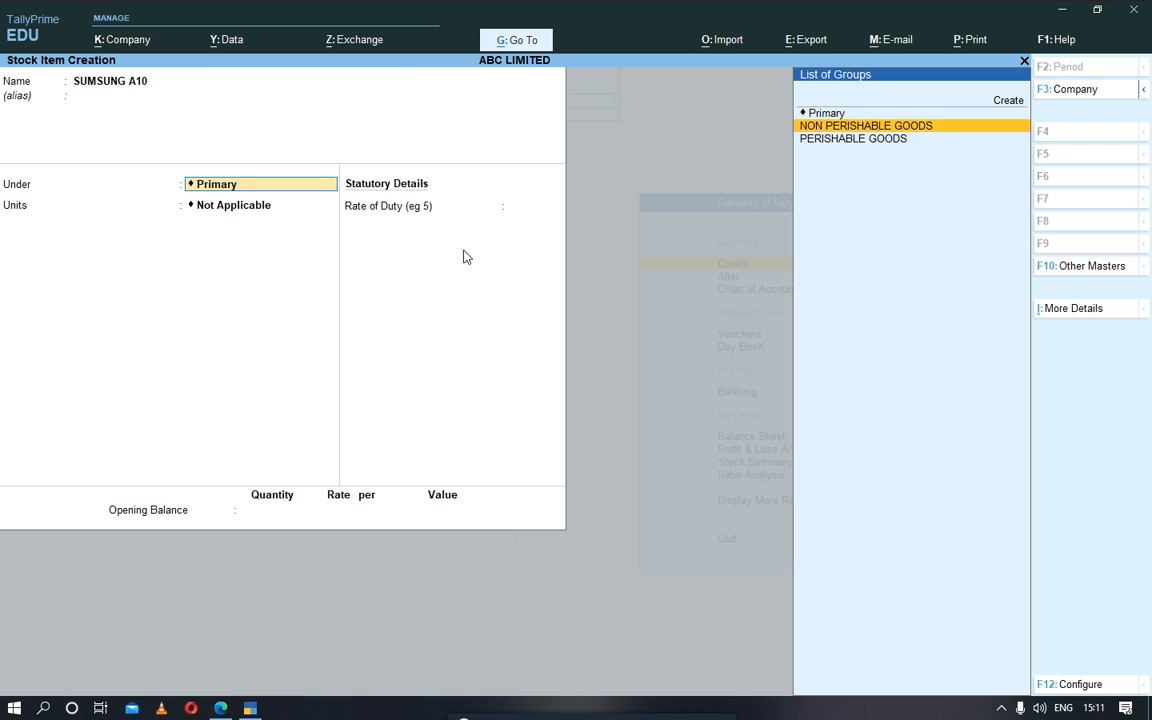
{"action": "key", "text": "Up"}
{"action": "key", "text": "Return"}
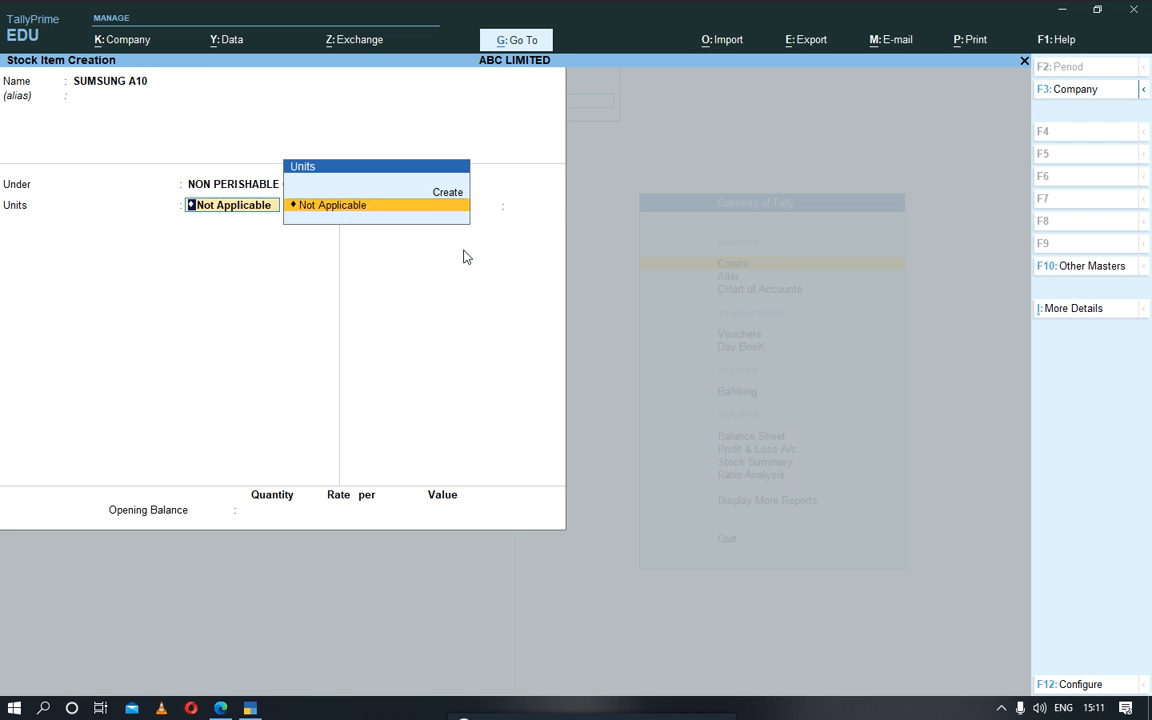
Step: Create a simple unit with symbol Pcs, formal name Pices and 0 decimal places, and assign it to the stock item
{"action": "key", "text": "Return"}
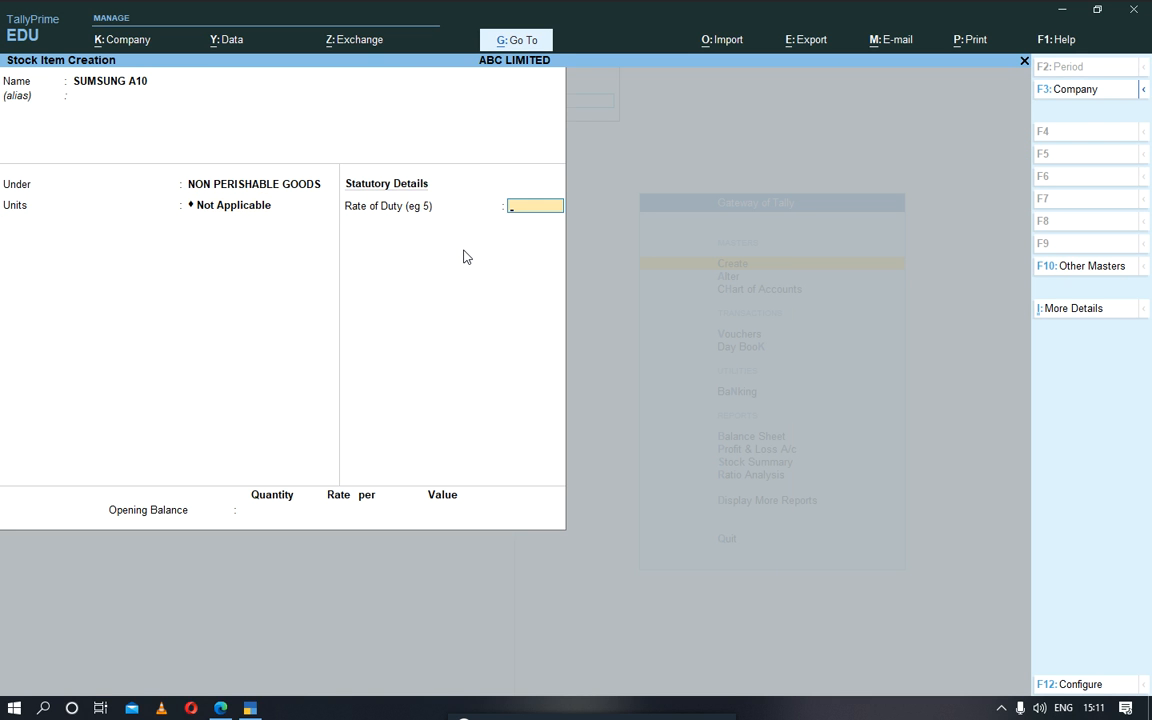
{"action": "key", "text": "BackSpace"}
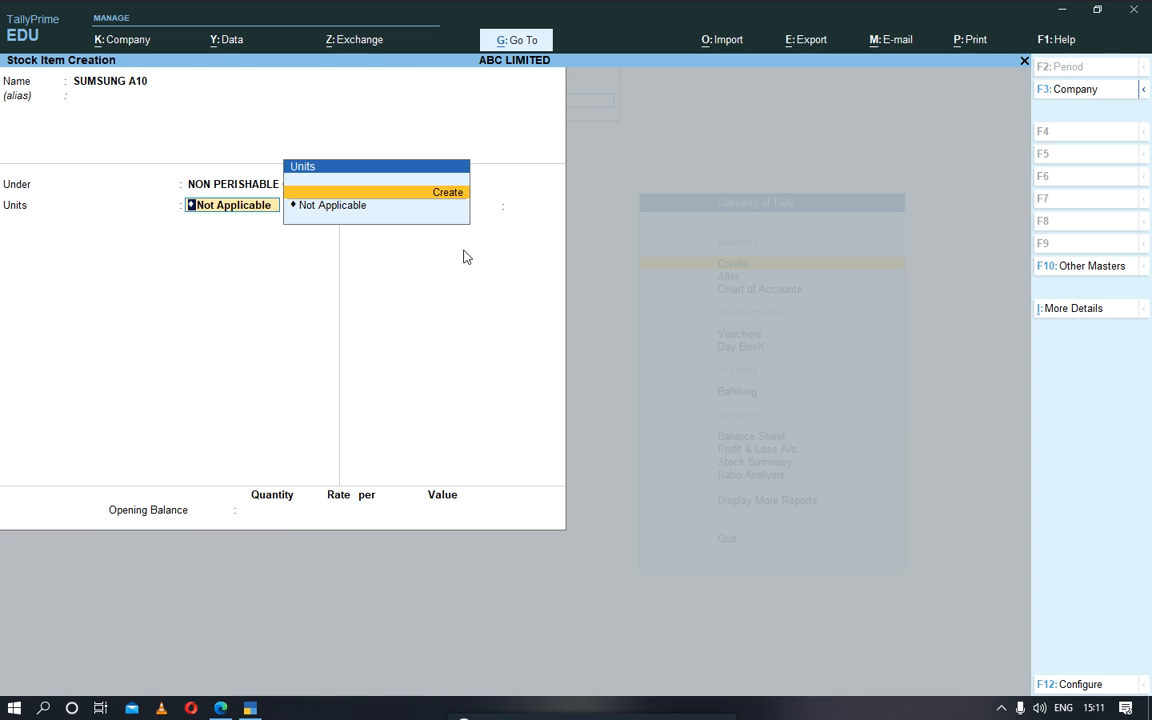
{"action": "key", "text": "Return"}
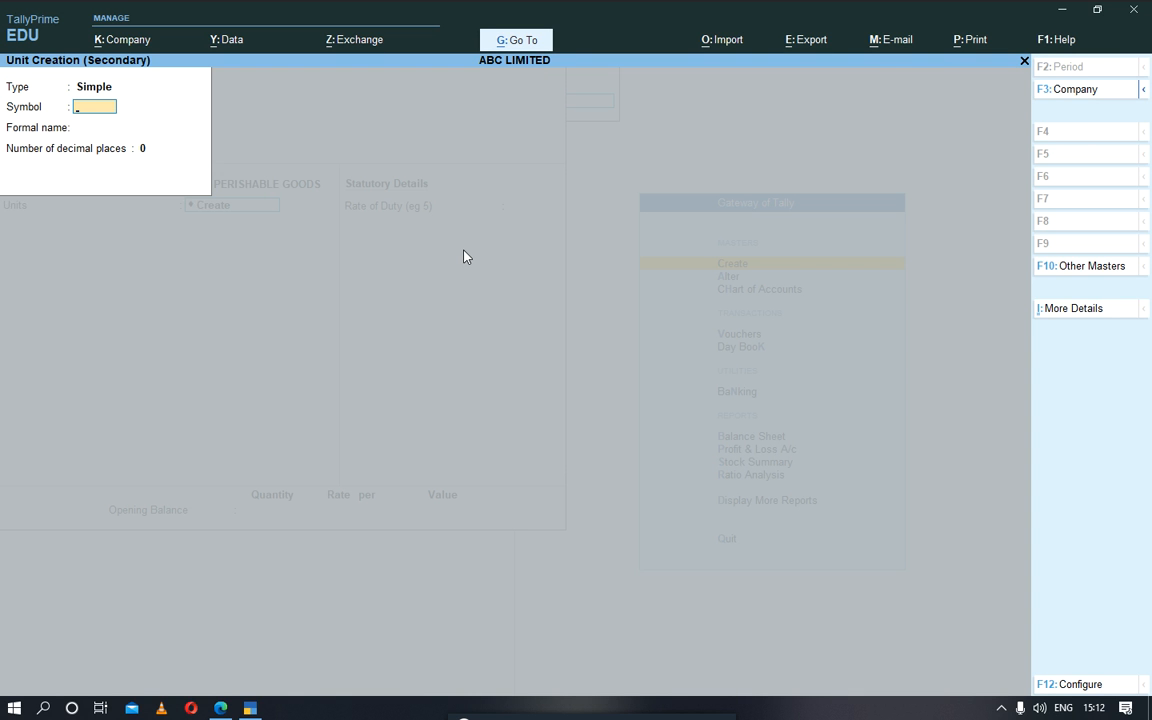
{"action": "type", "text": "Pcs"}
{"action": "key", "text": "Return"}
{"action": "type", "text": "Pices"}
{"action": "key", "text": "Return"}
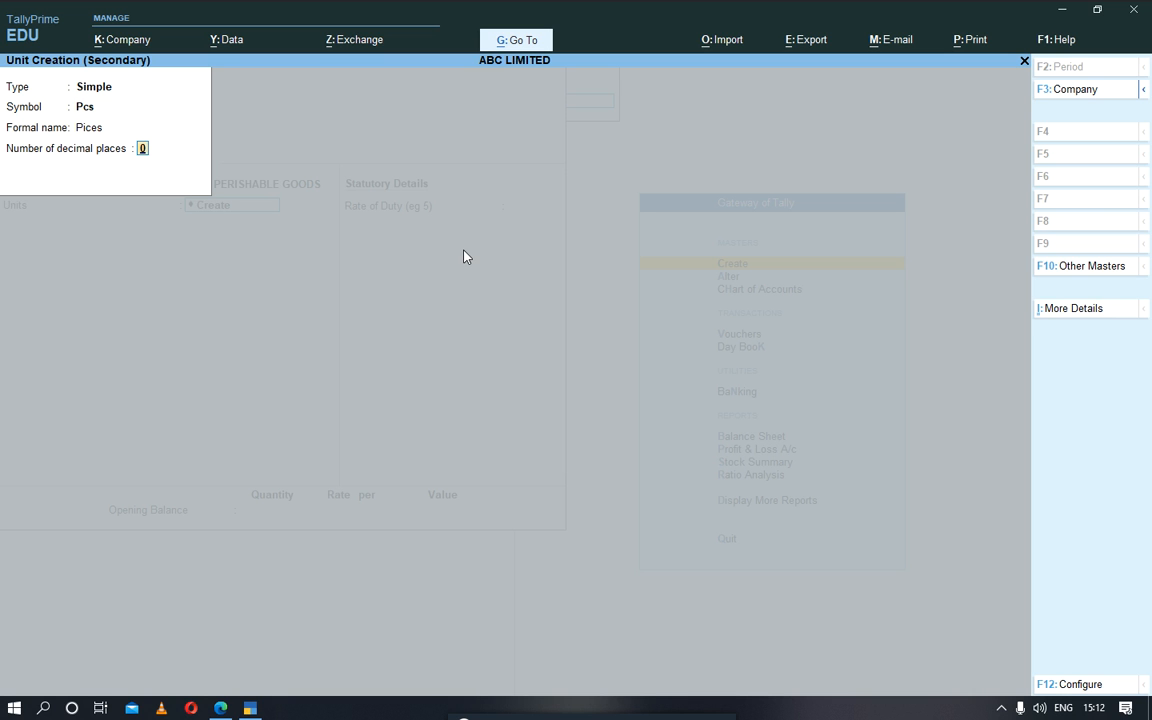
{"action": "key", "text": "Return"}
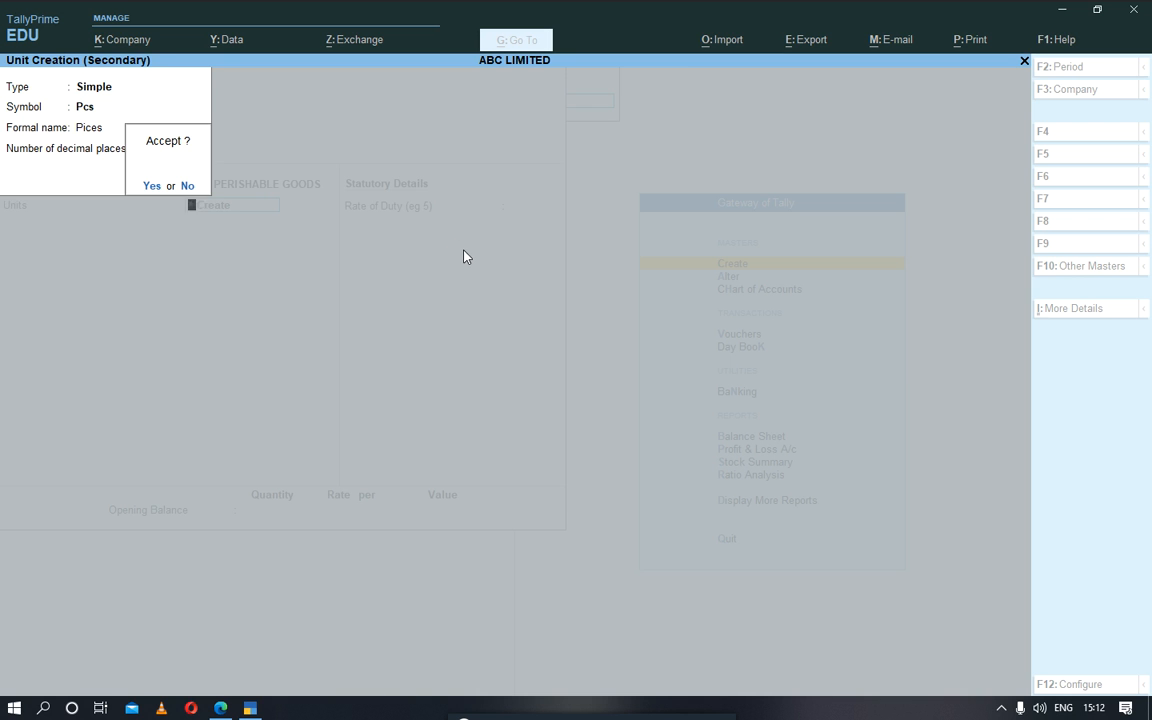
{"action": "key", "text": "Return"}
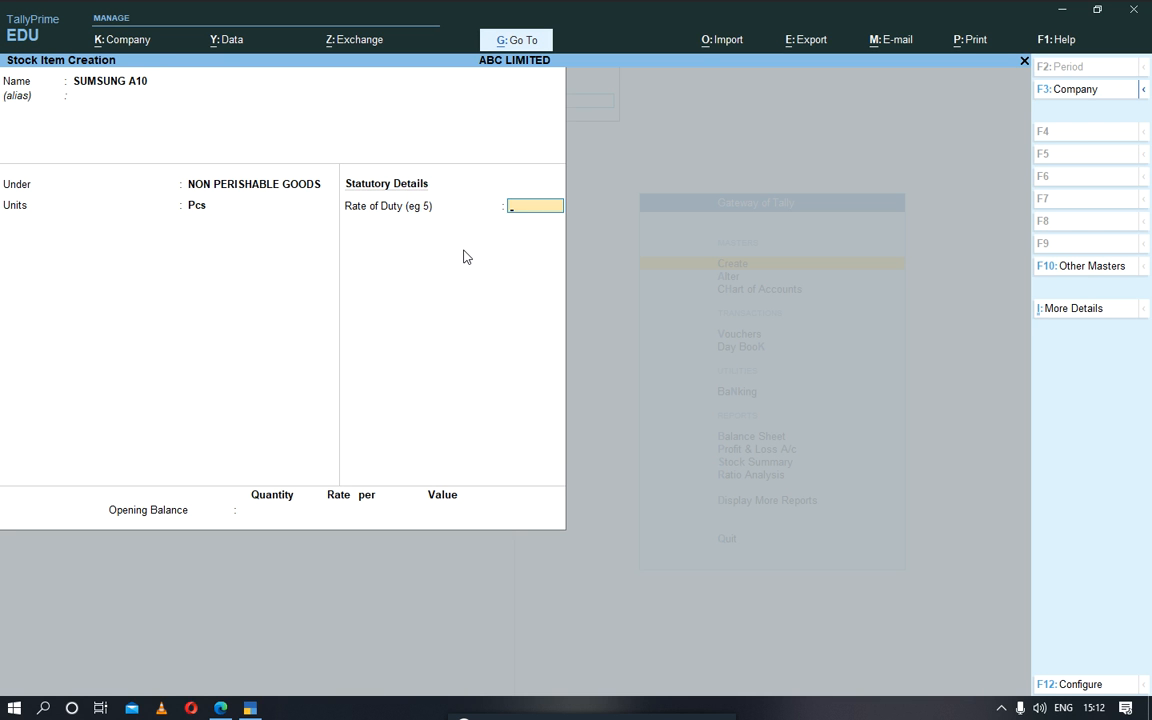
Step: Keep the rate of duty at 0 and enter an opening balance quantity of 20 Pcs for the stock item
{"action": "key", "text": "Return"}
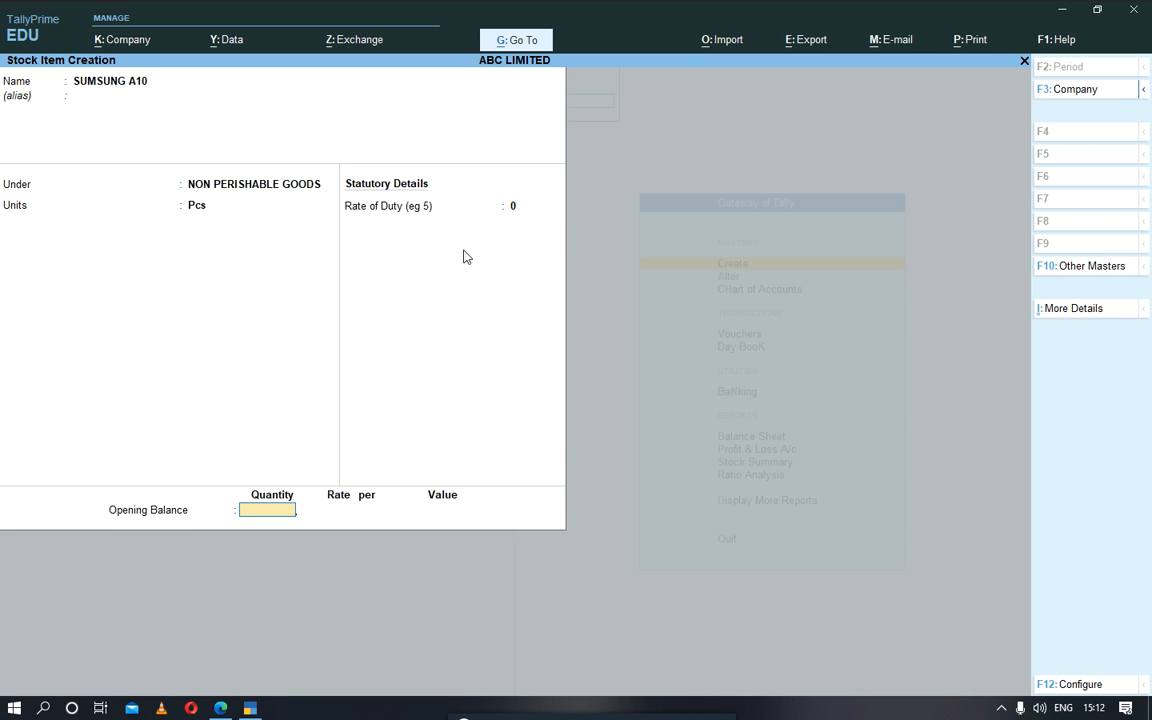
{"action": "type", "text": "20"}
{"action": "key", "text": "Return"}
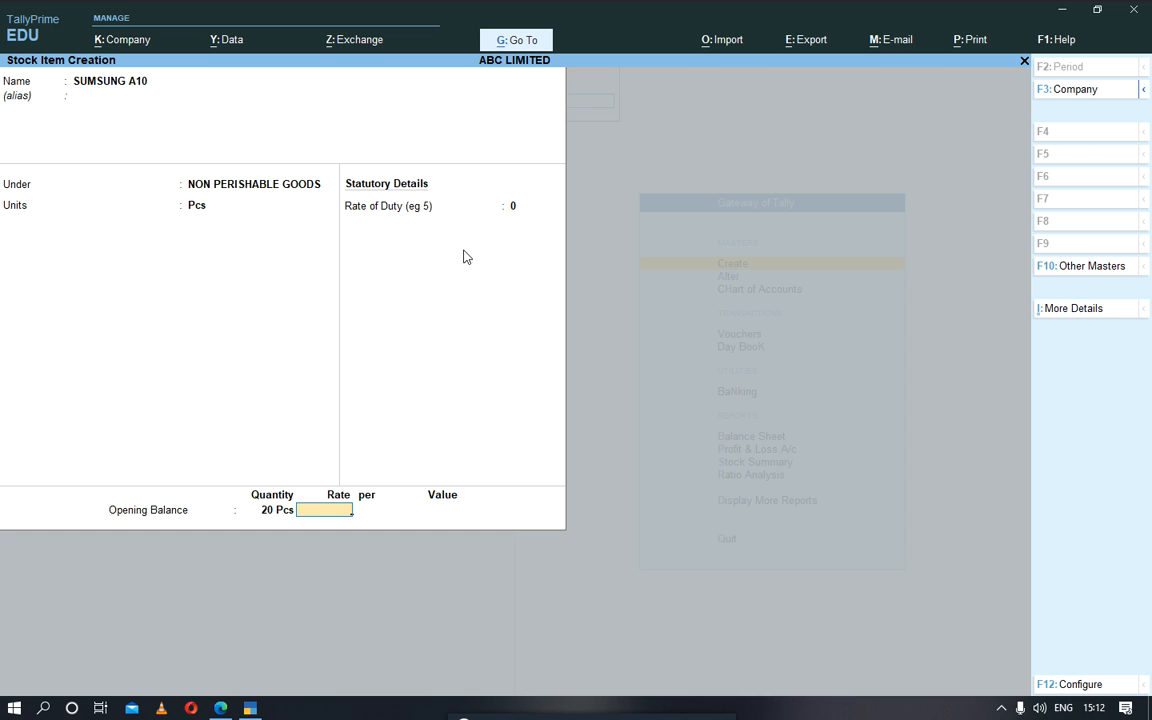
Step: Set the opening balance rate of SUMSUNG A10 to 200,000 per Pcs and save the stock item
{"action": "type", "text": "200000"}
{"action": "key", "text": "Return"}
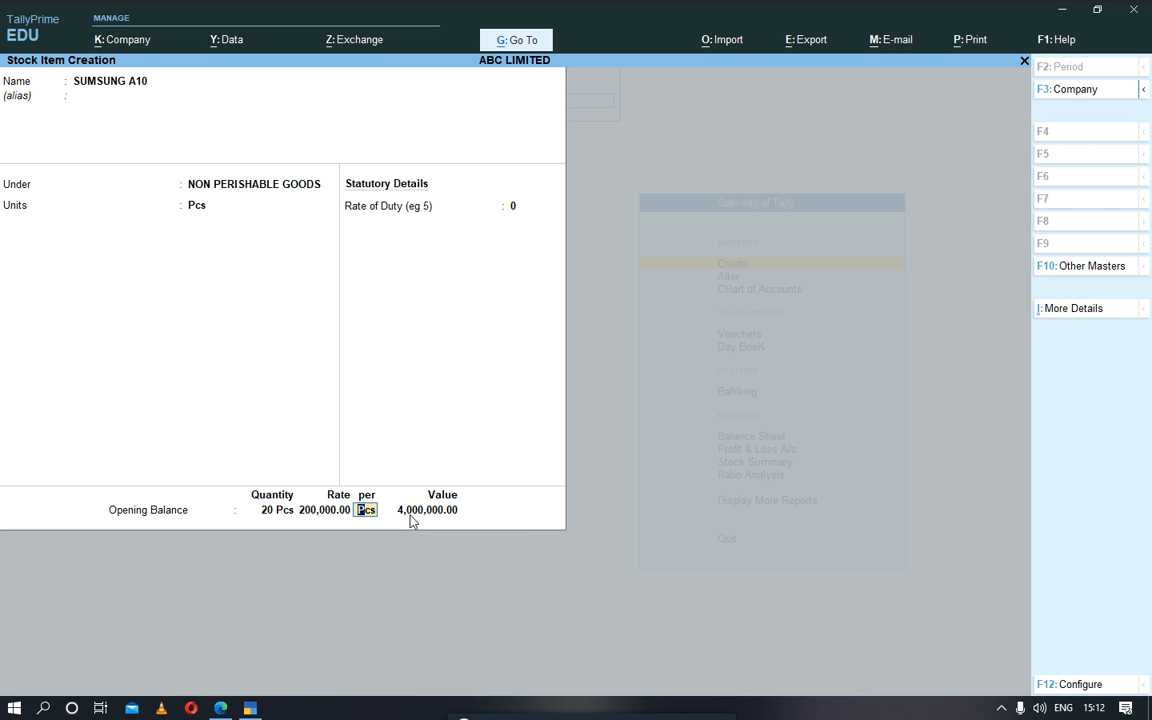
{"action": "key", "text": "Return"}
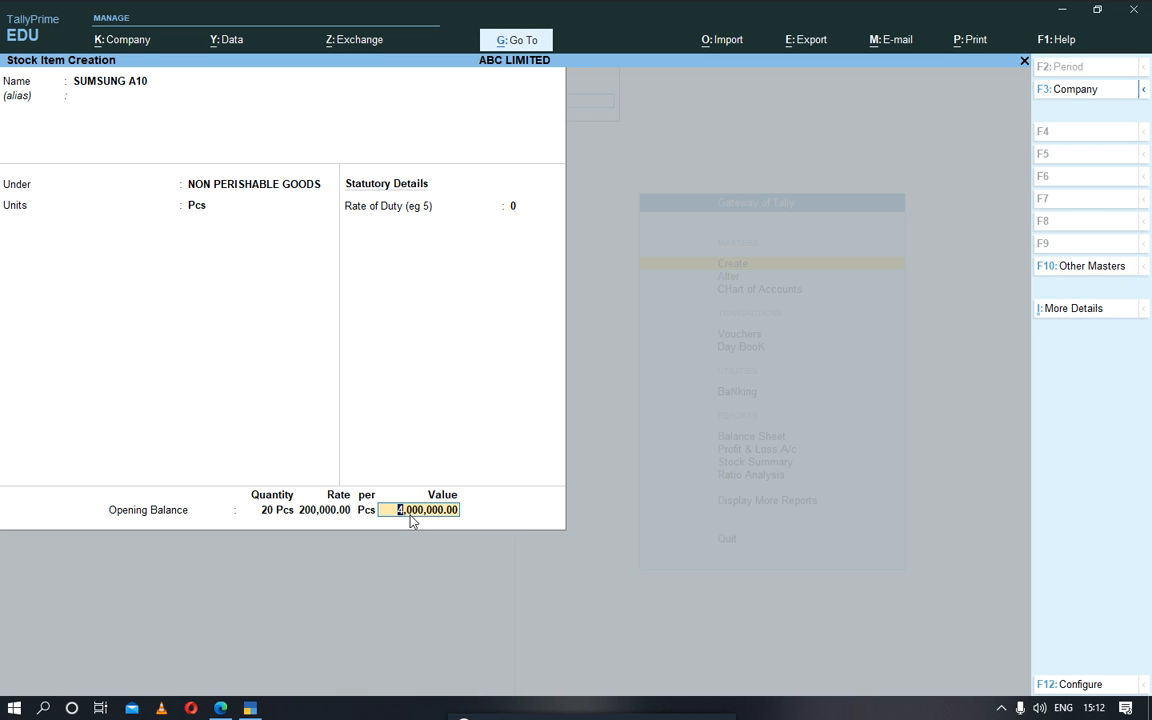
{"action": "key", "text": "Return"}
{"action": "key", "text": "Return"}
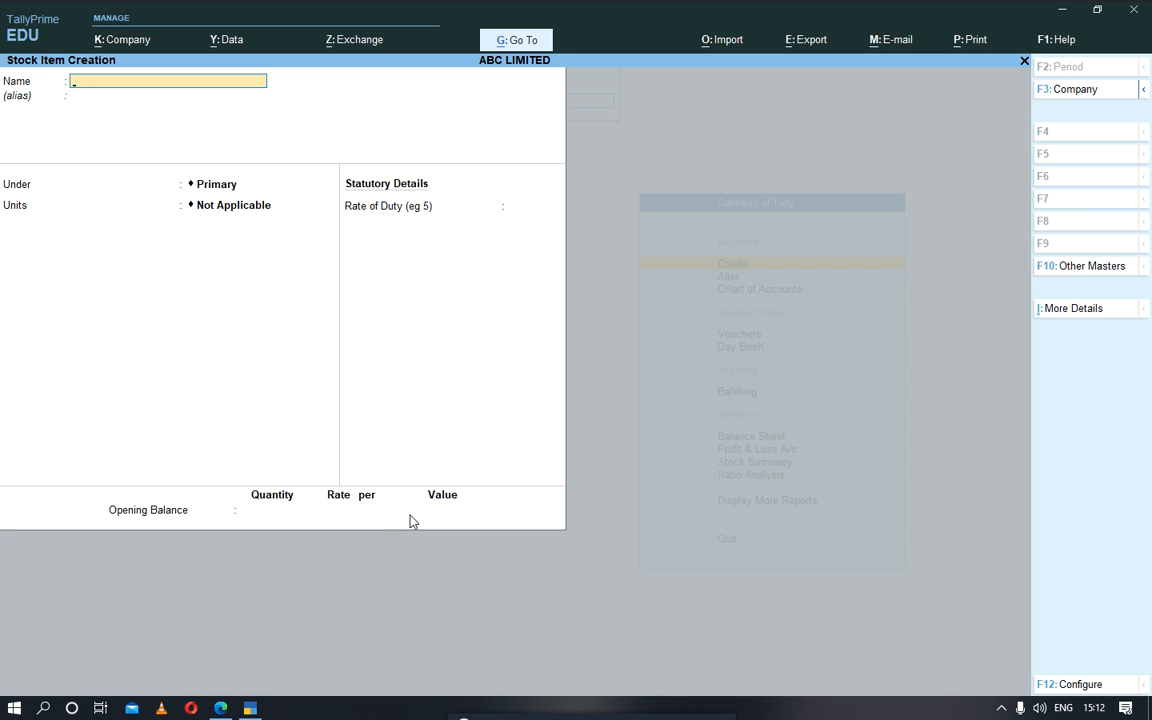
Step: Name the next stock item SUMSUNG A30 and leave its alias empty
{"action": "type", "text": "Sumsun"}
{"action": "key", "text": "BackSpace"}
{"action": "key", "text": "BackSpace"}
{"action": "key", "text": "BackSpace"}
{"action": "key", "text": "BackSpace"}
{"action": "key", "text": "BackSpace"}
{"action": "key", "text": "BackSpace"}
{"action": "type", "text": "SUMSUNGA"}
{"action": "key", "text": "BackSpace"}
{"action": "type", "text": "A2"}
{"action": "key", "text": "BackSpace"}
{"action": "type", "text": "30"}
{"action": "key", "text": "Return"}
{"action": "key", "text": "Return"}
Step: Place SUMSUNG A30 under NON PERISHABLE GOODS with unit Pcs, keeping the rate of duty at 0
{"action": "key", "text": "Down"}
{"action": "key", "text": "Return"}
{"action": "key", "text": "Down"}
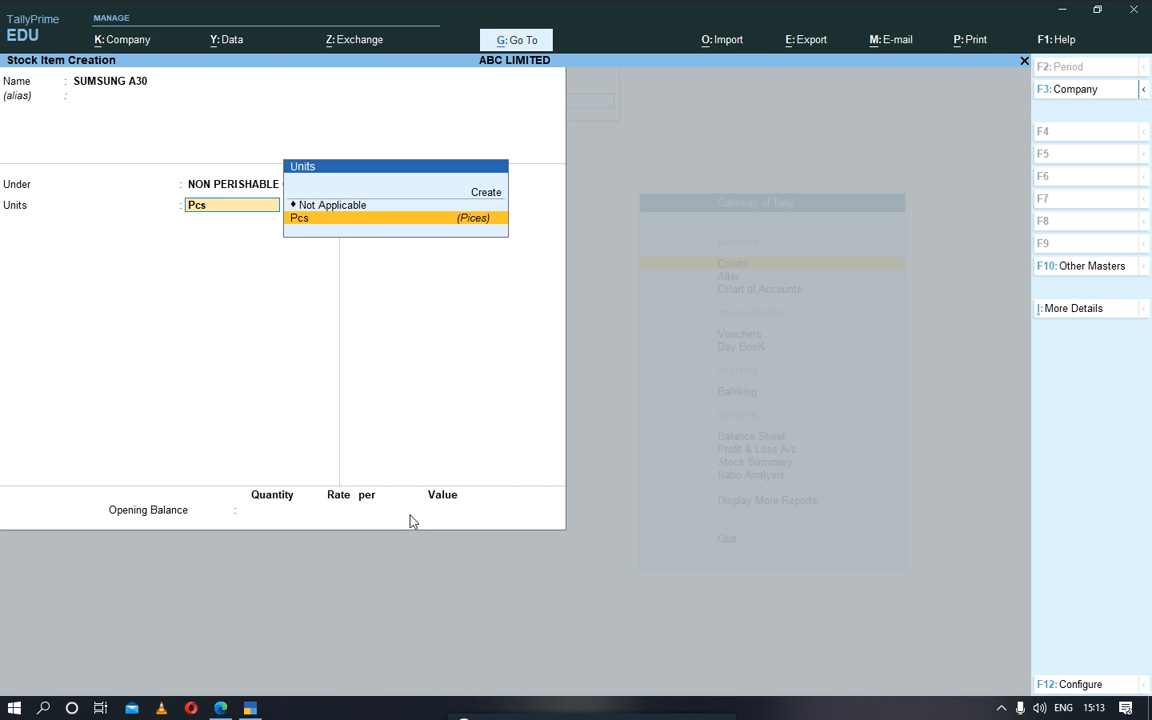
{"action": "key", "text": "Return"}
Step: Enter an opening balance of 45 Pcs at a rate of 350,000 per Pcs for SUMSUNG A30 and save it
{"action": "key", "text": "Return"}
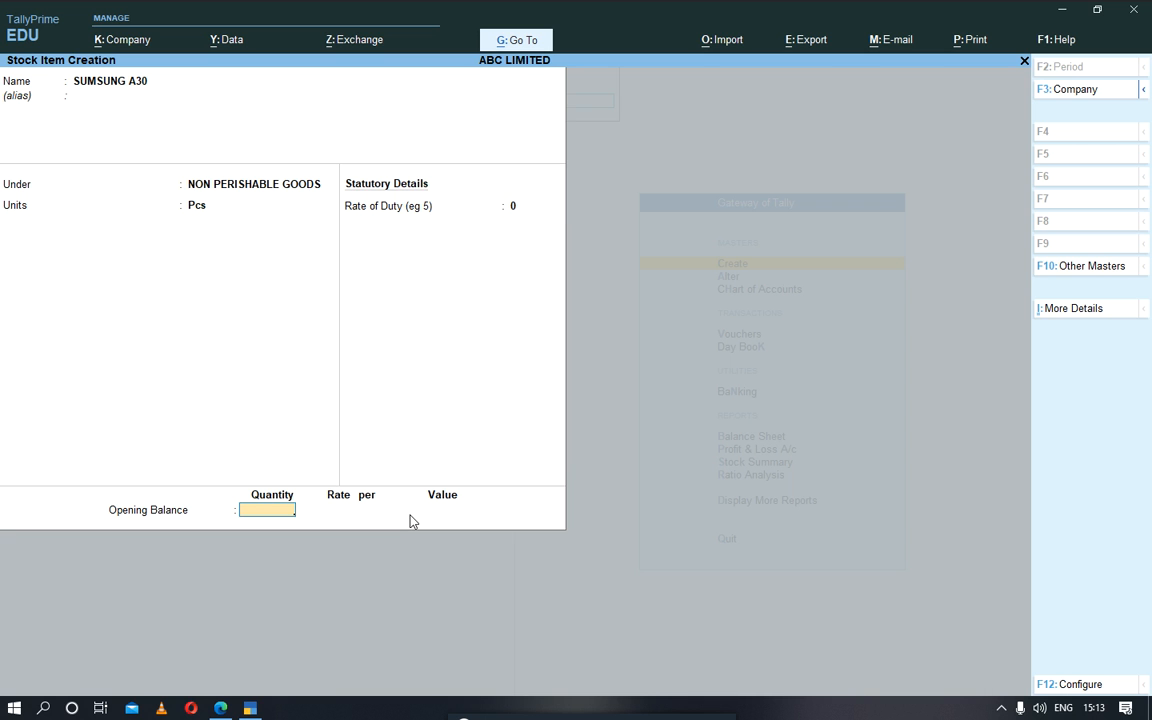
{"action": "type", "text": "45"}
{"action": "key", "text": "Return"}
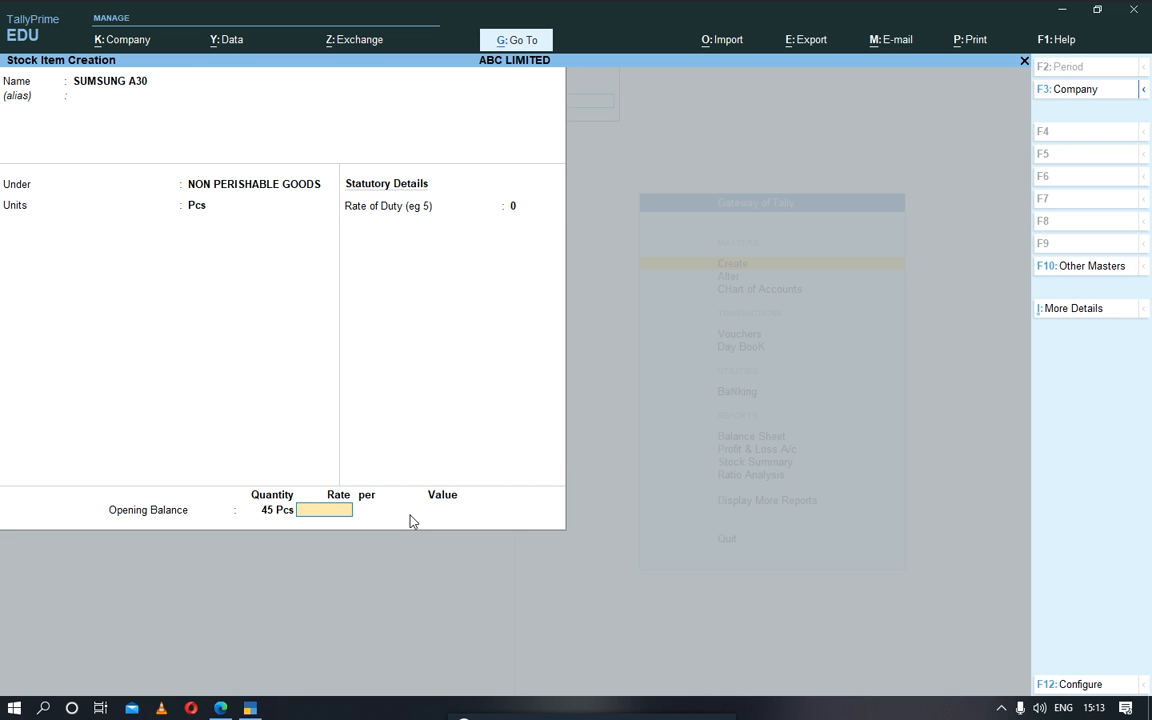
{"action": "type", "text": "350000"}
{"action": "key", "text": "Return"}
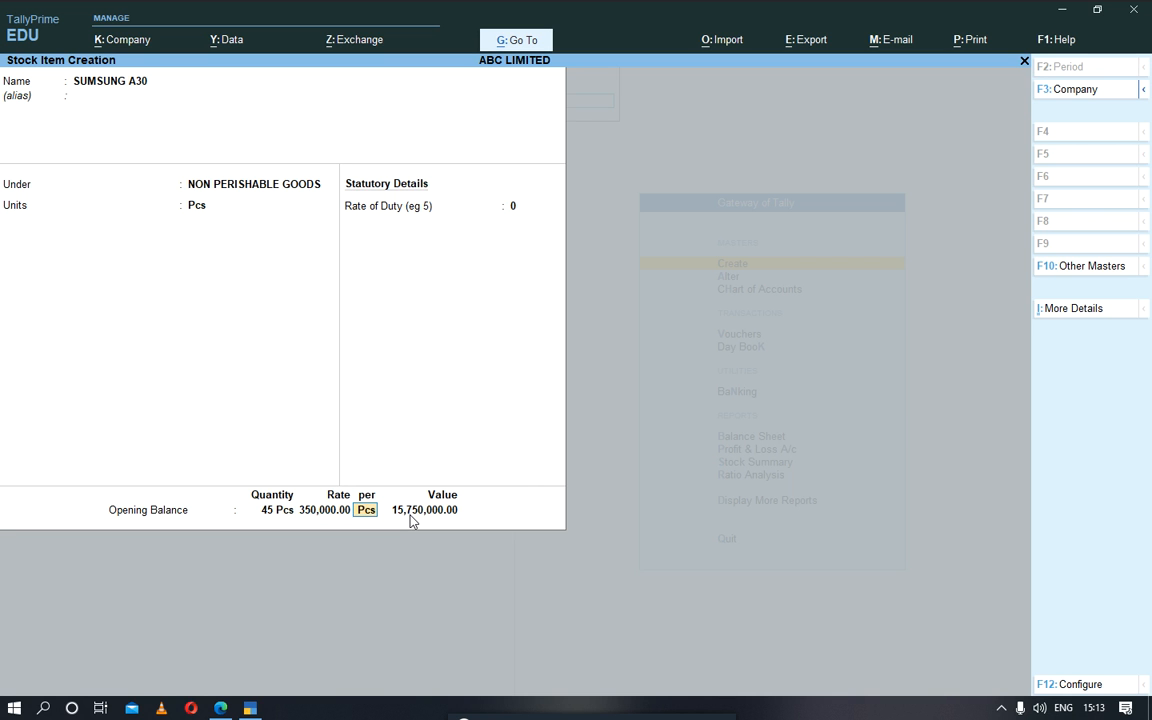
{"action": "key", "text": "Return"}
{"action": "key", "text": "Return"}
{"action": "key", "text": "Return"}
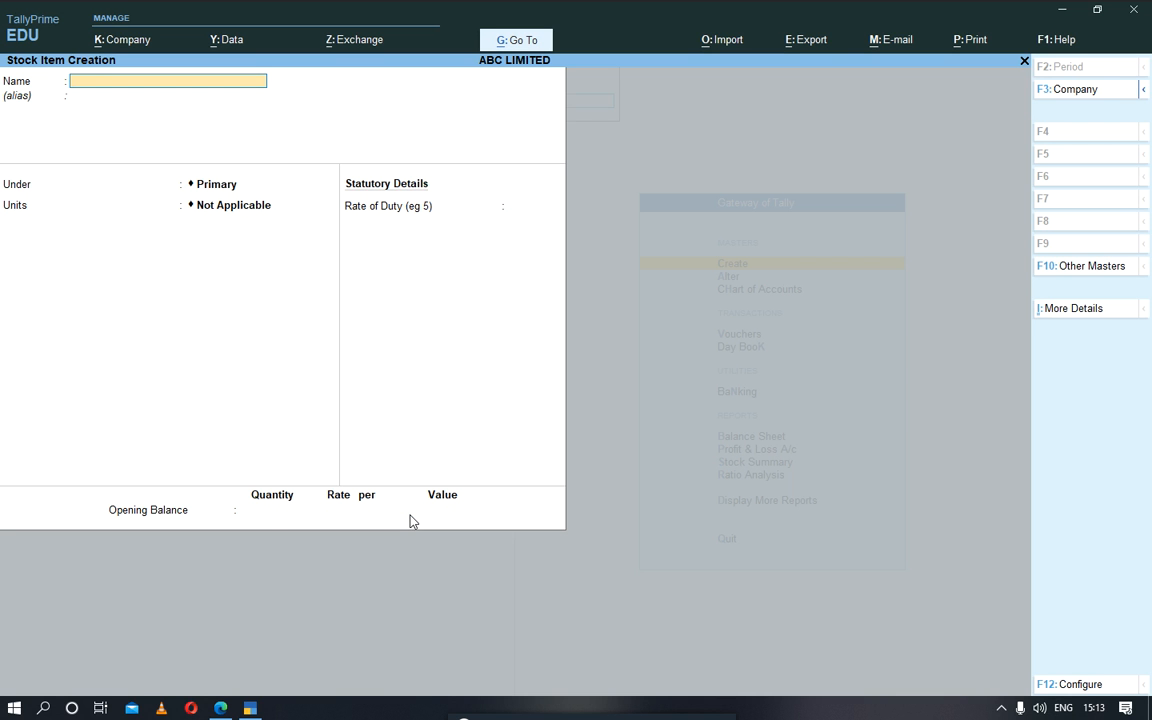
Step: Name the next stock item SUMSUNG LAPTOP I5 and leave its alias empty
{"action": "type", "text": "SUMSUNG LAPTOP"}
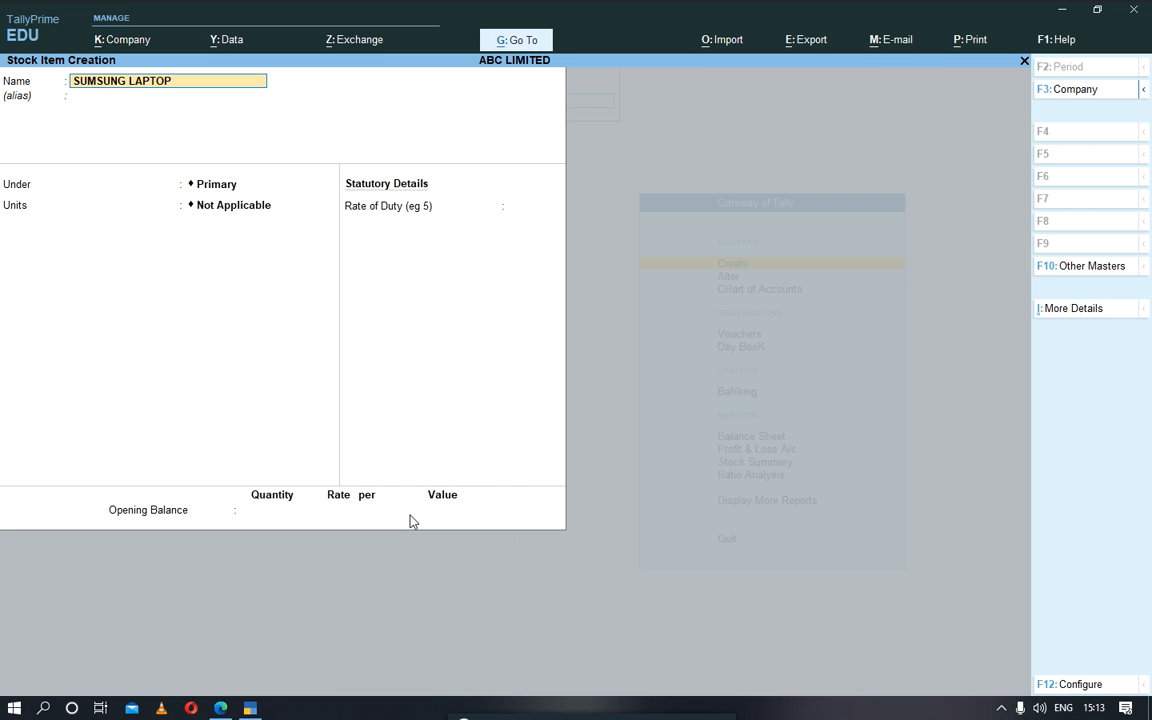
{"action": "type", "text": " I5"}
{"action": "key", "text": "Return"}
{"action": "key", "text": "Return"}
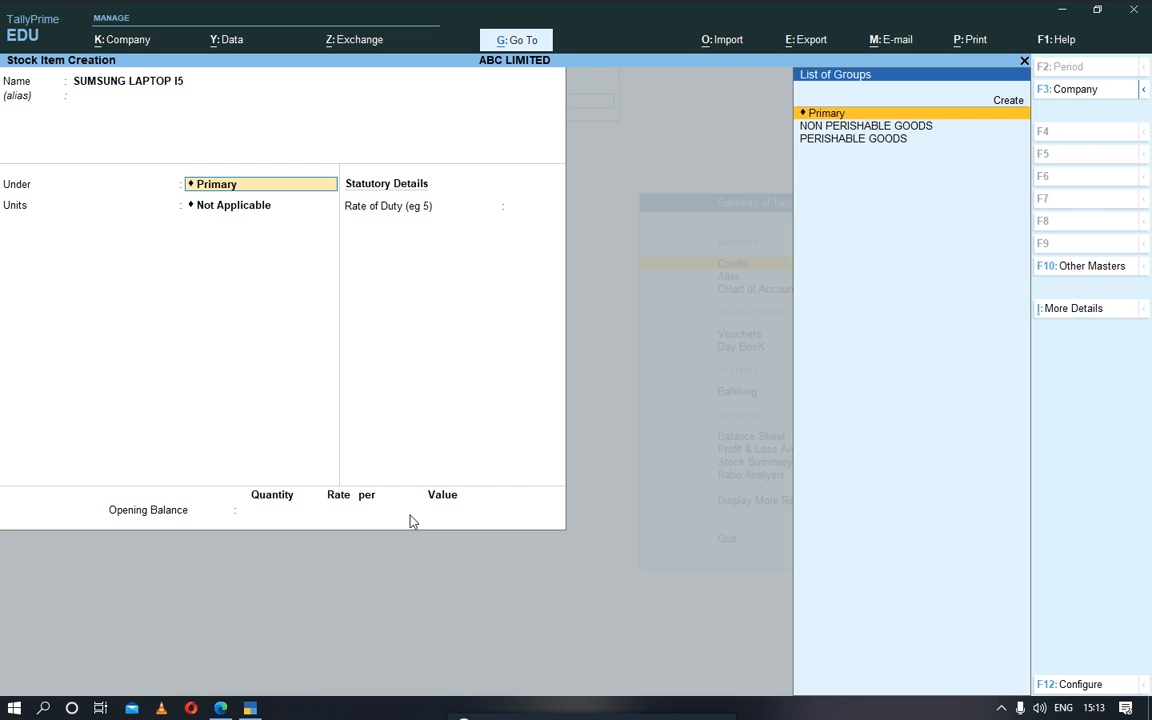
Step: Place SUMSUNG LAPTOP I5 under NON PERISHABLE GOODS with unit Pcs, keeping the rate of duty at 0
{"action": "key", "text": "Down"}
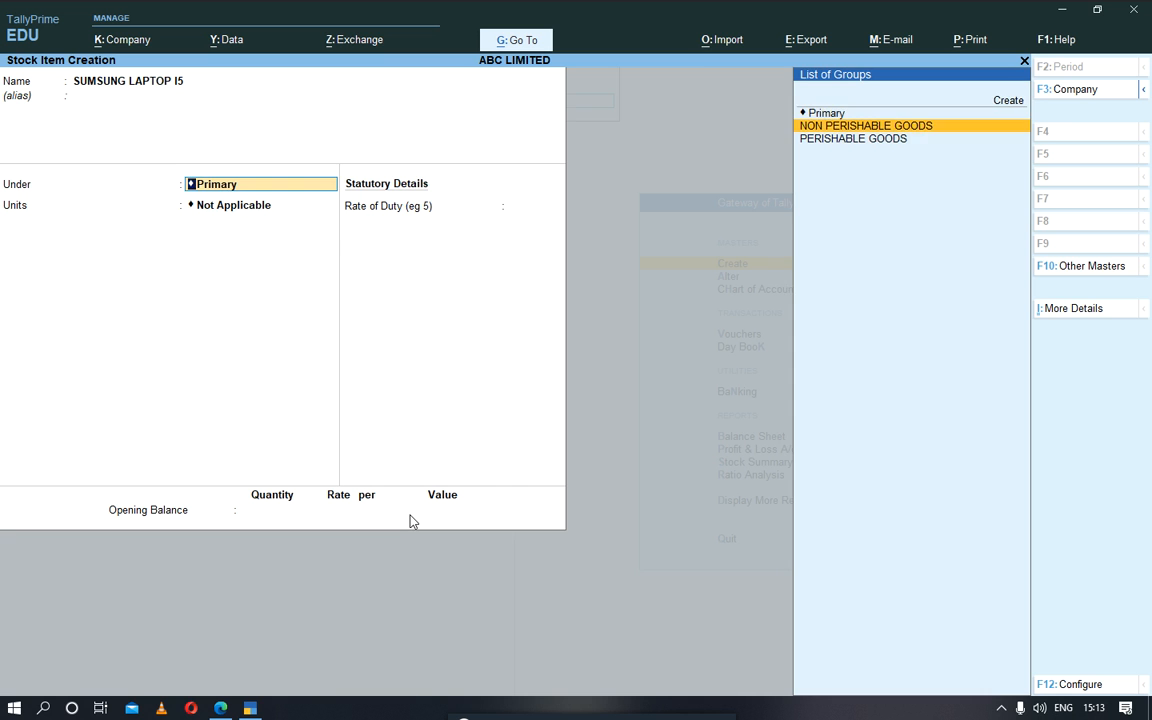
{"action": "key", "text": "Return"}
{"action": "key", "text": "Down"}
{"action": "key", "text": "Return"}
Step: Enter an opening balance of 32 Pcs at 1,200,000 per Pcs for SUMSUNG LAPTOP I5, save it and leave stock item creation
{"action": "key", "text": "Return"}
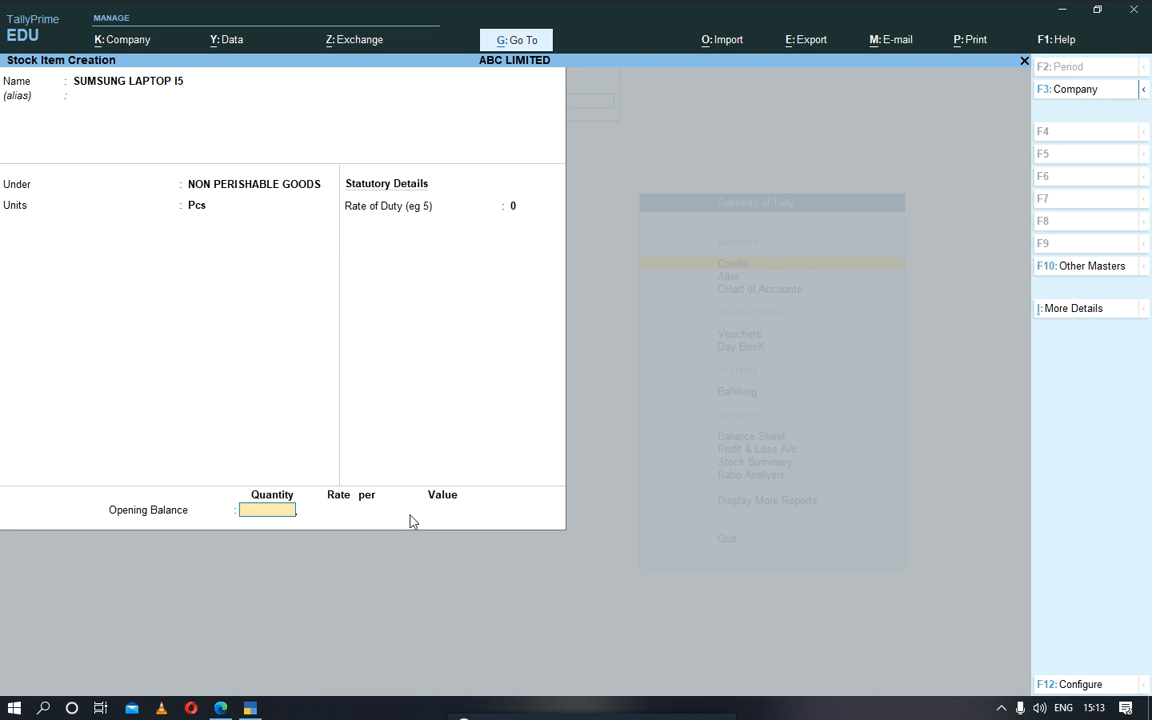
{"action": "type", "text": "32"}
{"action": "key", "text": "Return"}
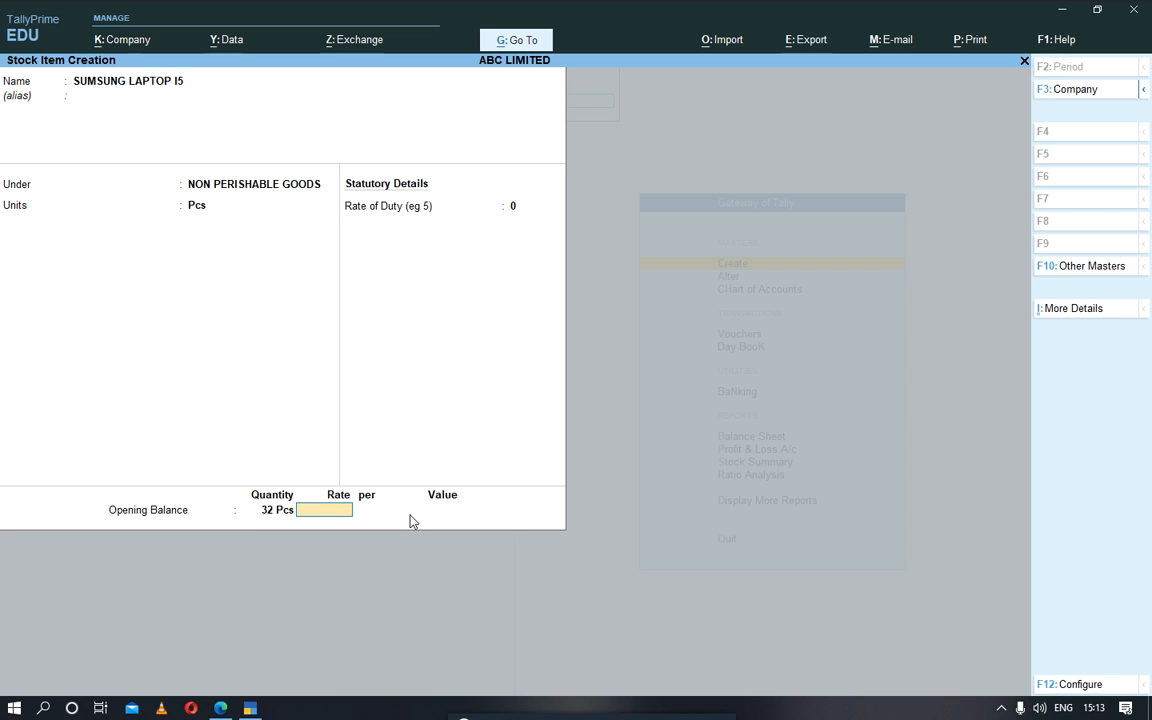
{"action": "type", "text": "1,200,00"}
{"action": "key", "text": "Return"}
{"action": "key", "text": "Return"}
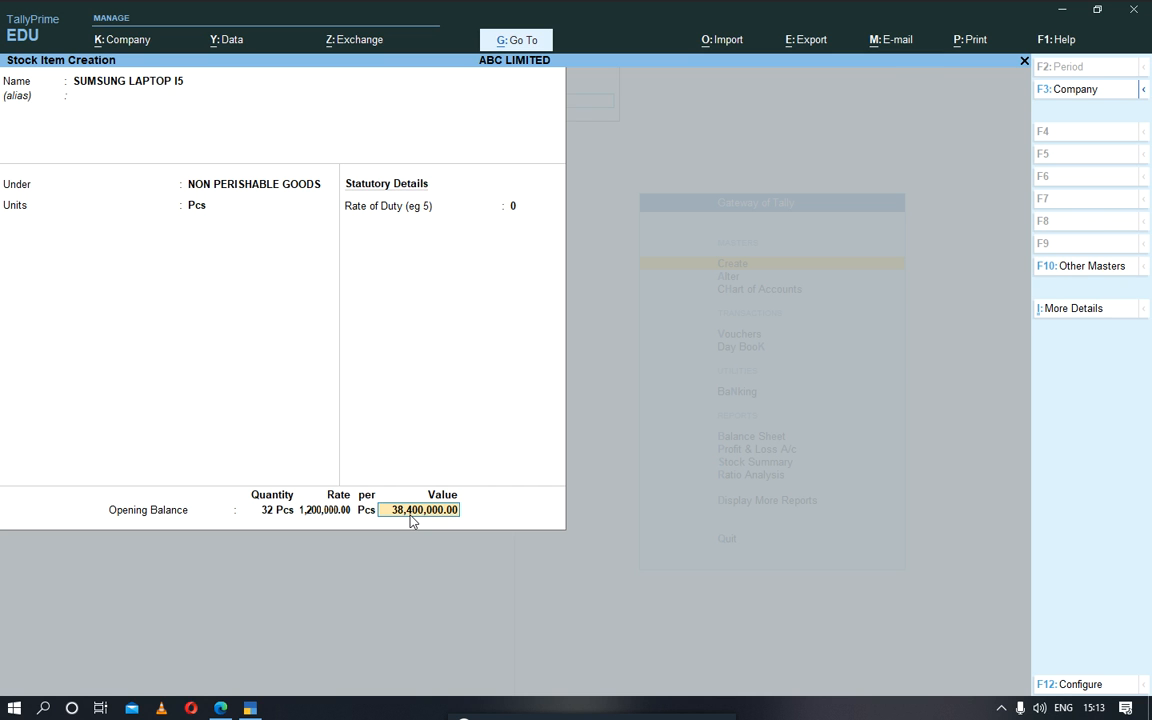
{"action": "key", "text": "Return"}
{"action": "key", "text": "Return"}
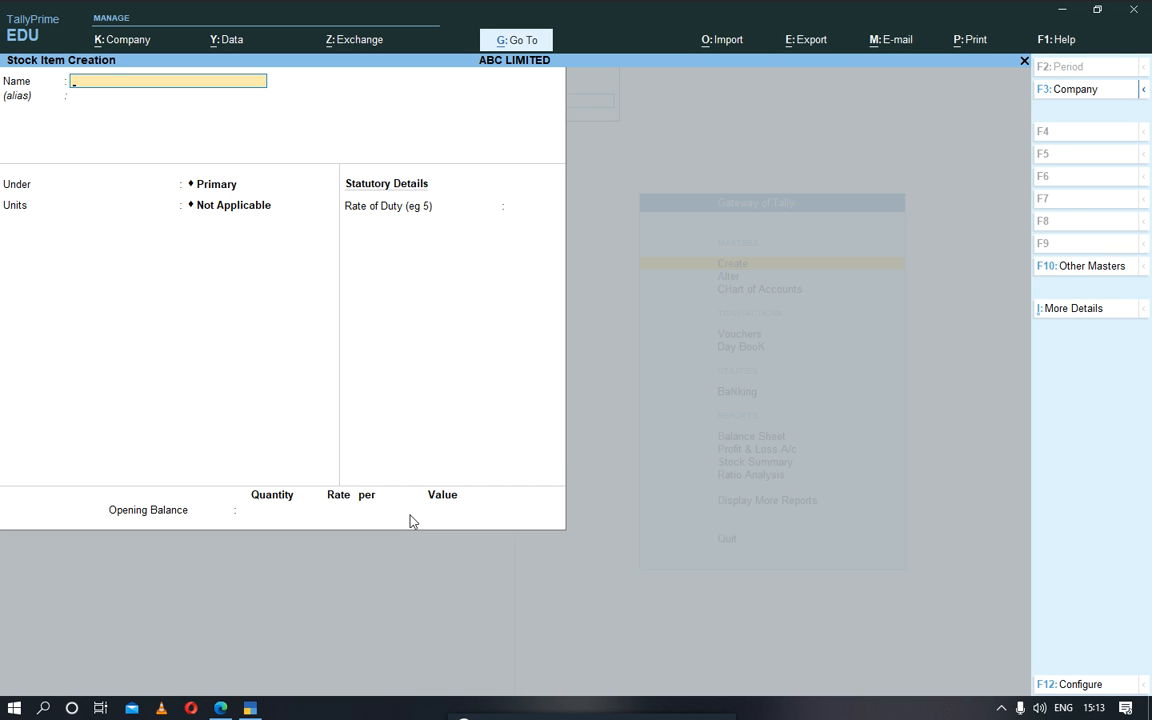
{"action": "key", "text": "Escape"}
{"action": "key", "text": "Return"}
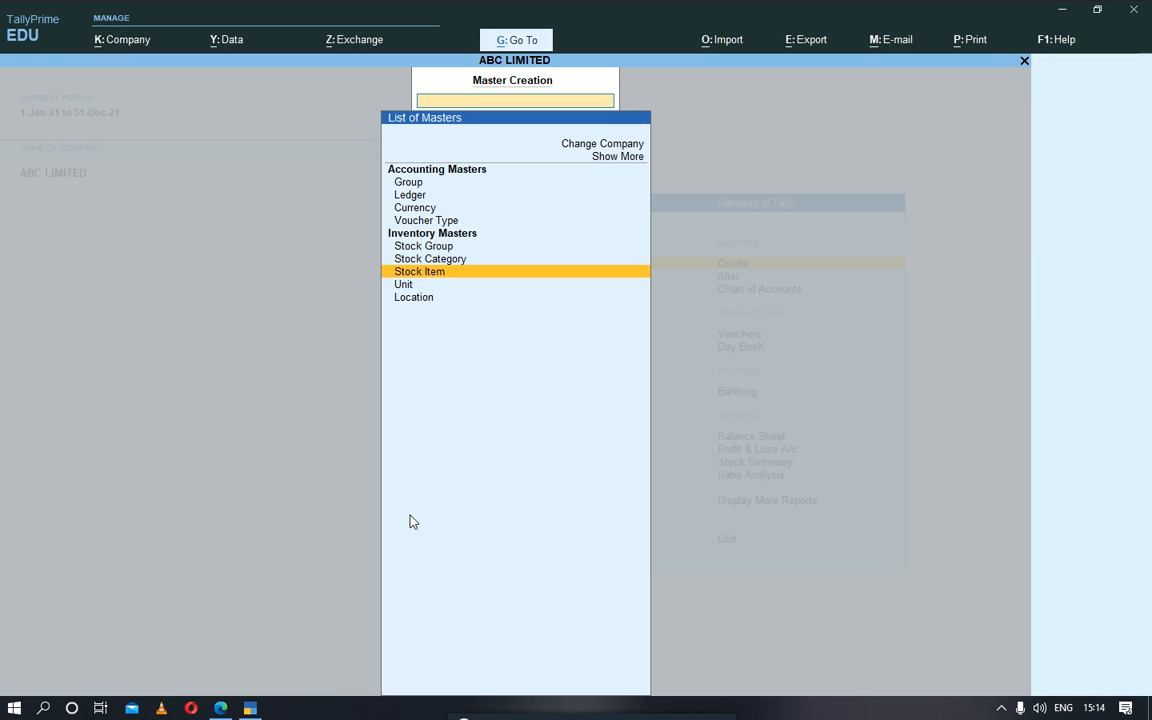
{"action": "key", "text": "Down"}
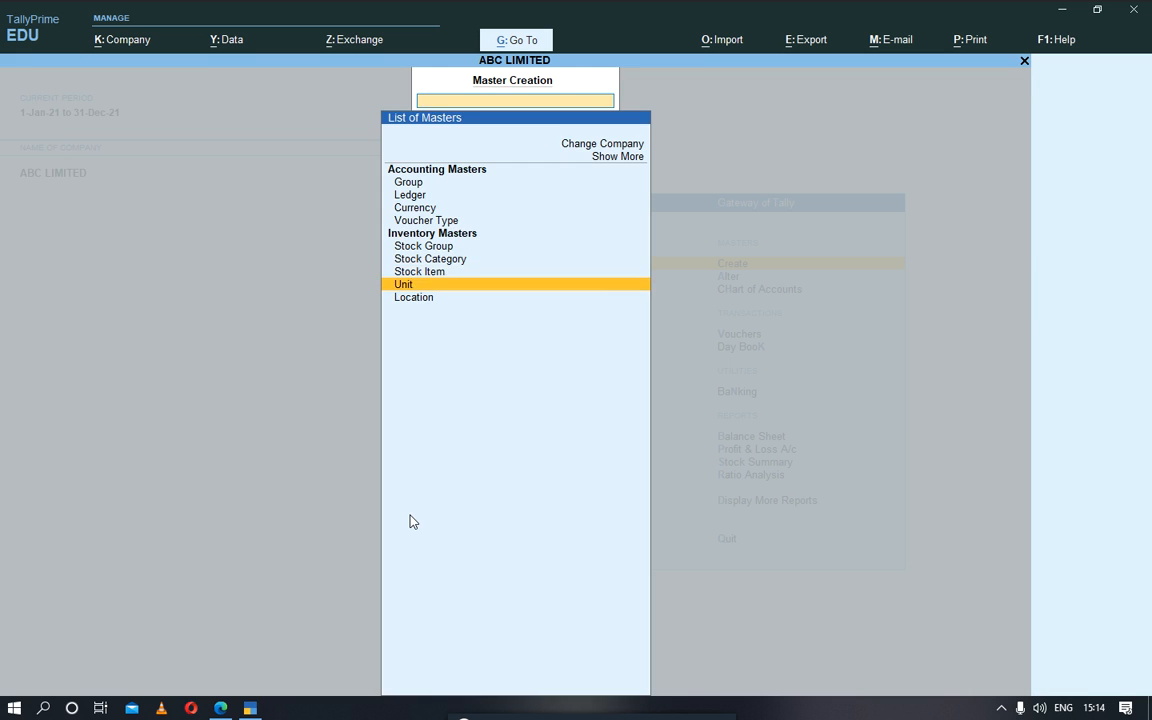
{"action": "key", "text": "Return"}
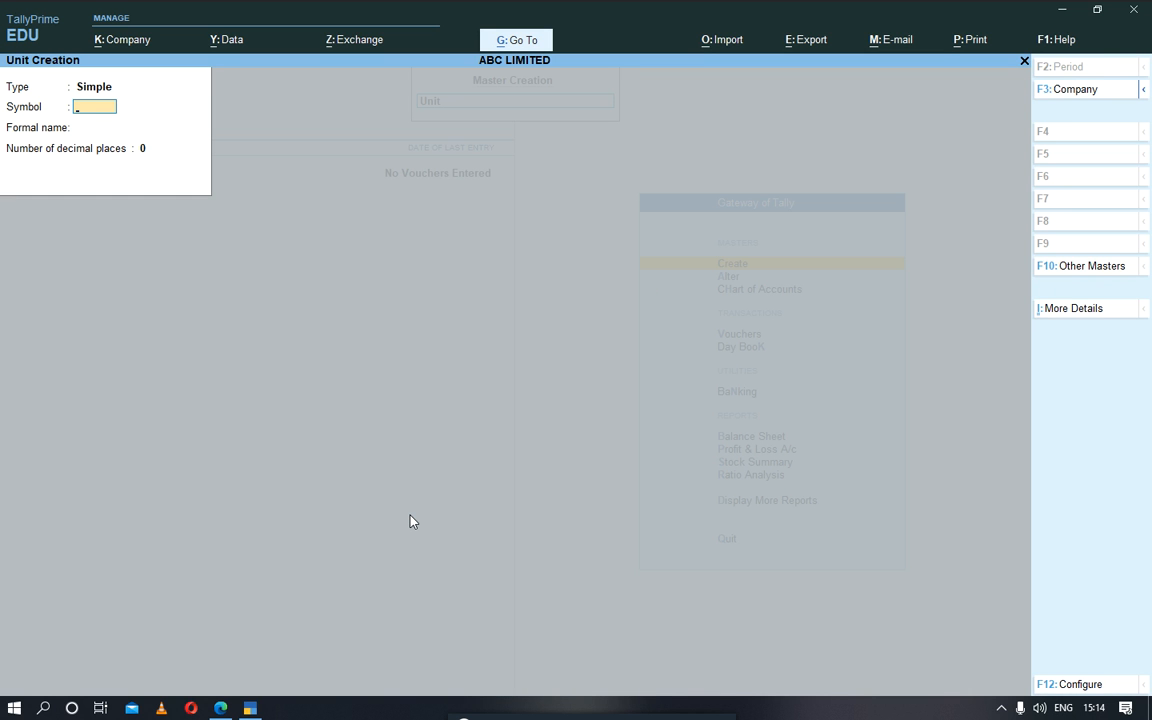
{"action": "key", "text": "Escape"}
Step: Create a new location named DAR ES SALAAM under Main Location with no alias, and leave master creation
{"action": "key", "text": "Return"}
{"action": "key", "text": "Down"}
{"action": "key", "text": "Return"}
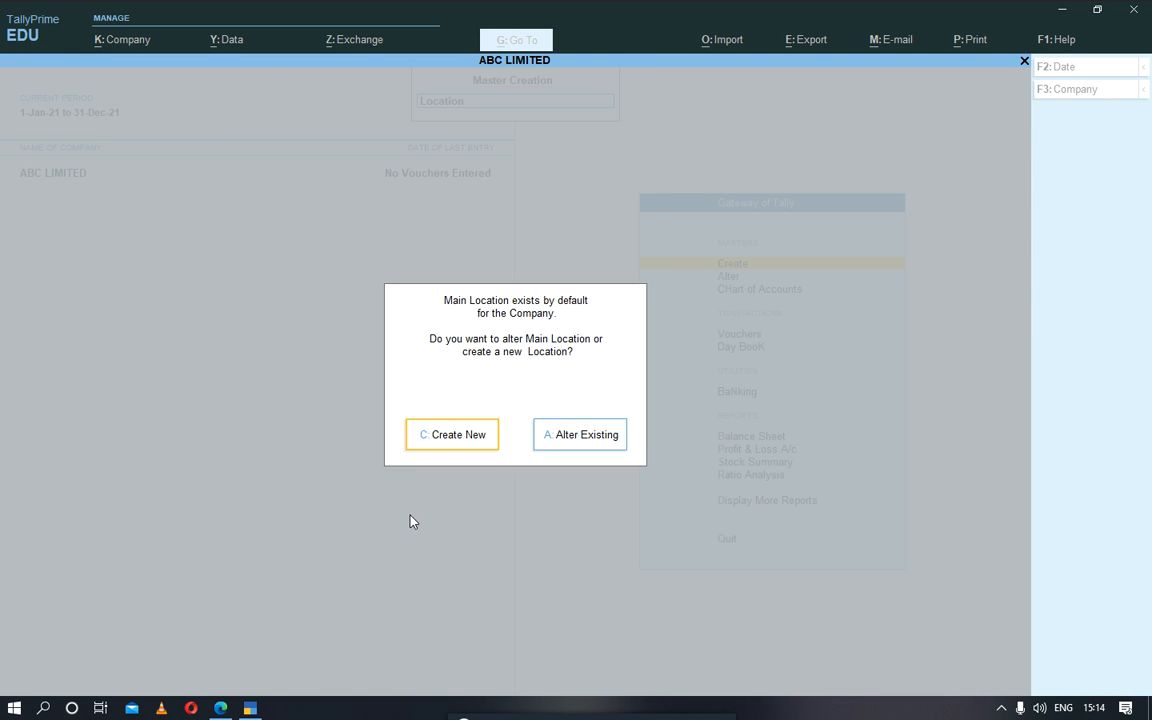
{"action": "key", "text": "Return"}
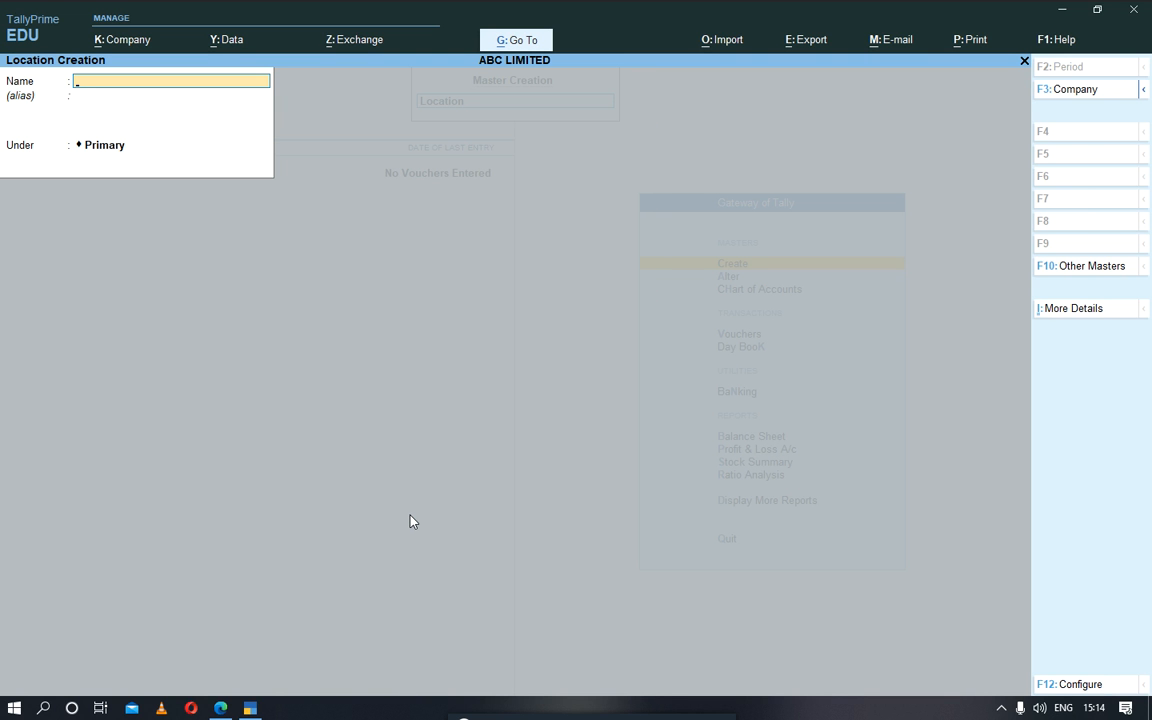
{"action": "type", "text": "DAR ES SALAAM"}
{"action": "key", "text": "Return"}
{"action": "key", "text": "Return"}
{"action": "key", "text": "Down"}
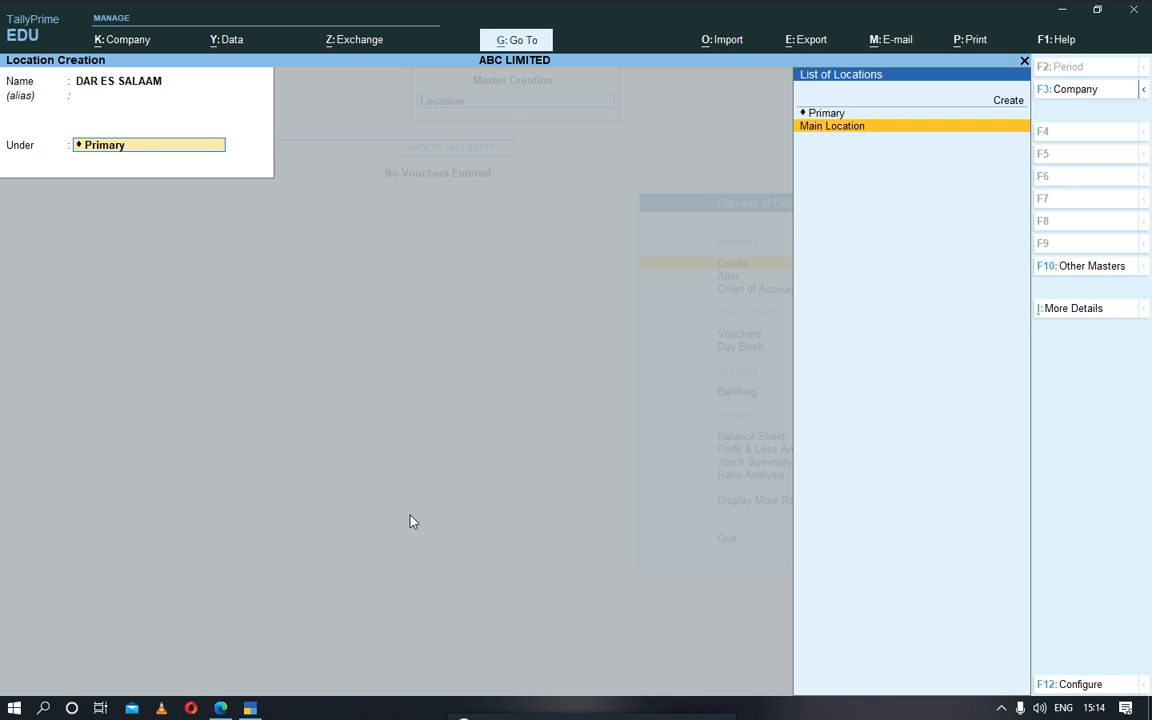
{"action": "key", "text": "Return"}
{"action": "key", "text": "Return"}
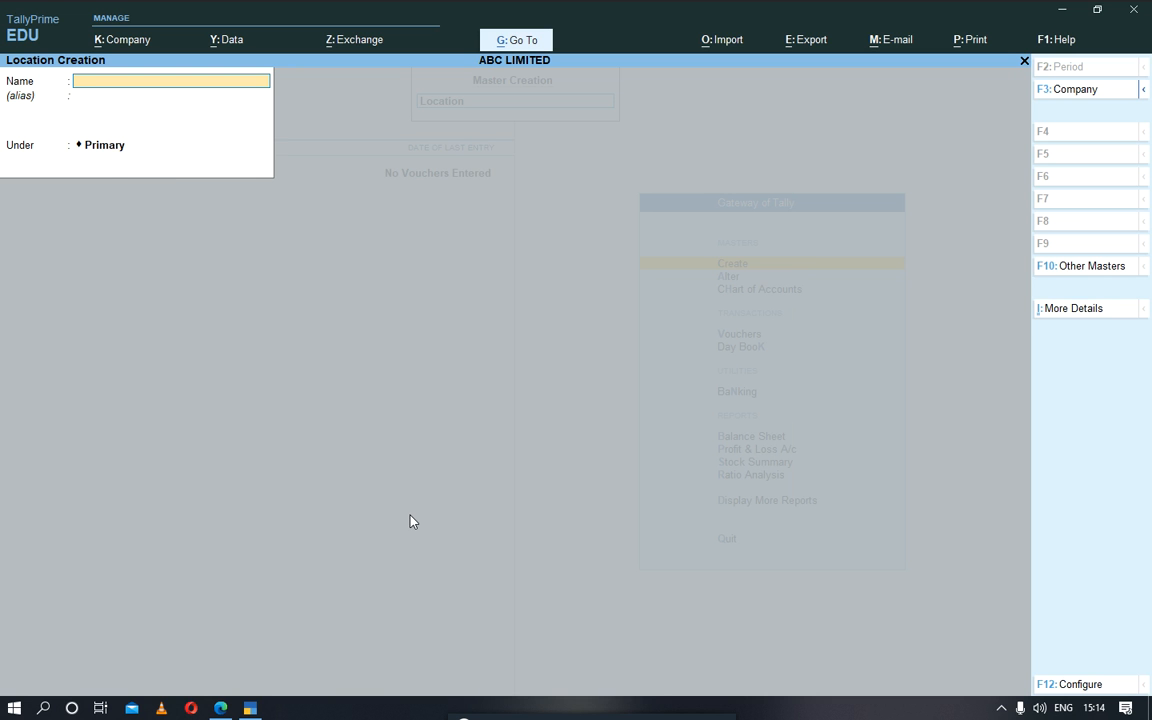
{"action": "key", "text": "Escape"}
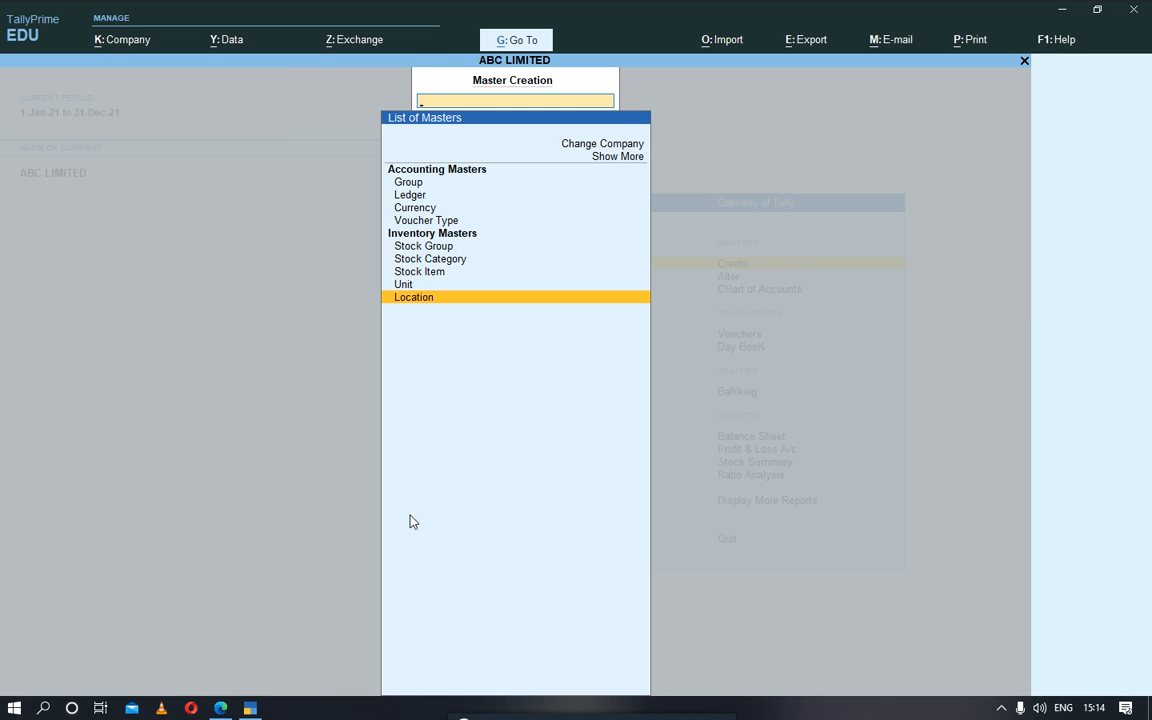
{"action": "key", "text": "Escape"}
Step: Open voucher entry and switch the voucher type to Sales
{"action": "key", "text": "Down"}
{"action": "key", "text": "Down"}
{"action": "key", "text": "Down"}
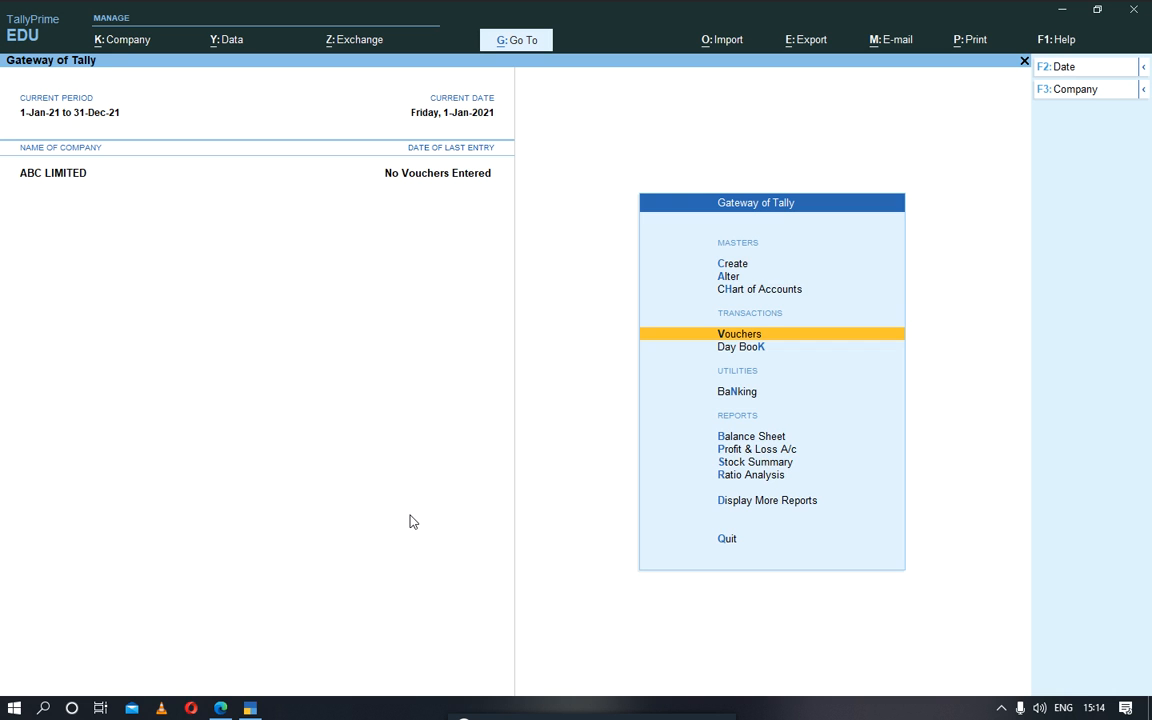
{"action": "key", "text": "Return"}
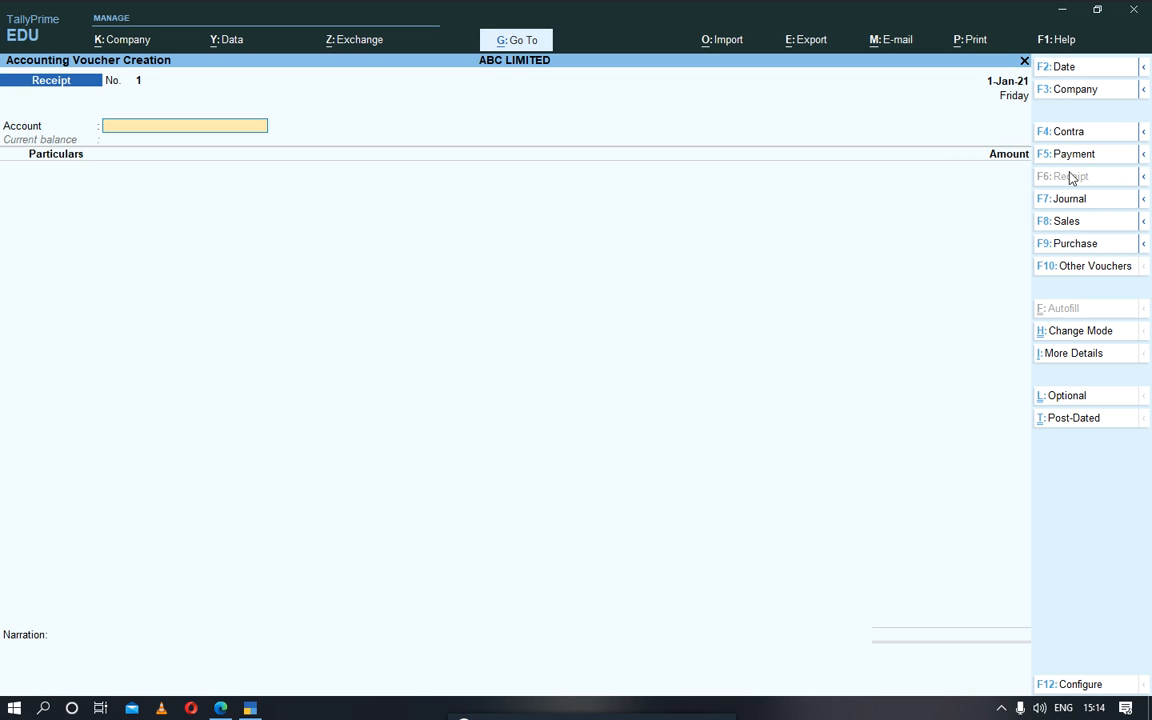
{"action": "left_click", "coordinate": [1064, 221]}
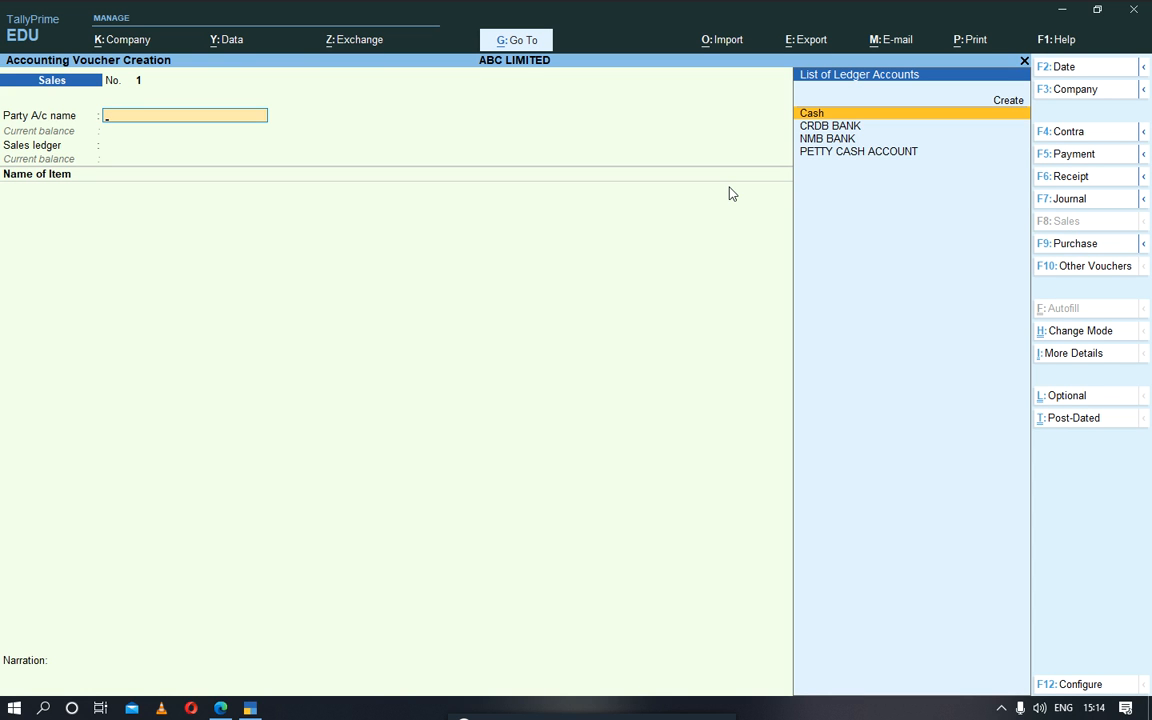
Step: Choose CRDB BANK as the party account of the sales voucher and leave the dispatch details blank
{"action": "key", "text": "Down"}
{"action": "key", "text": "Down"}
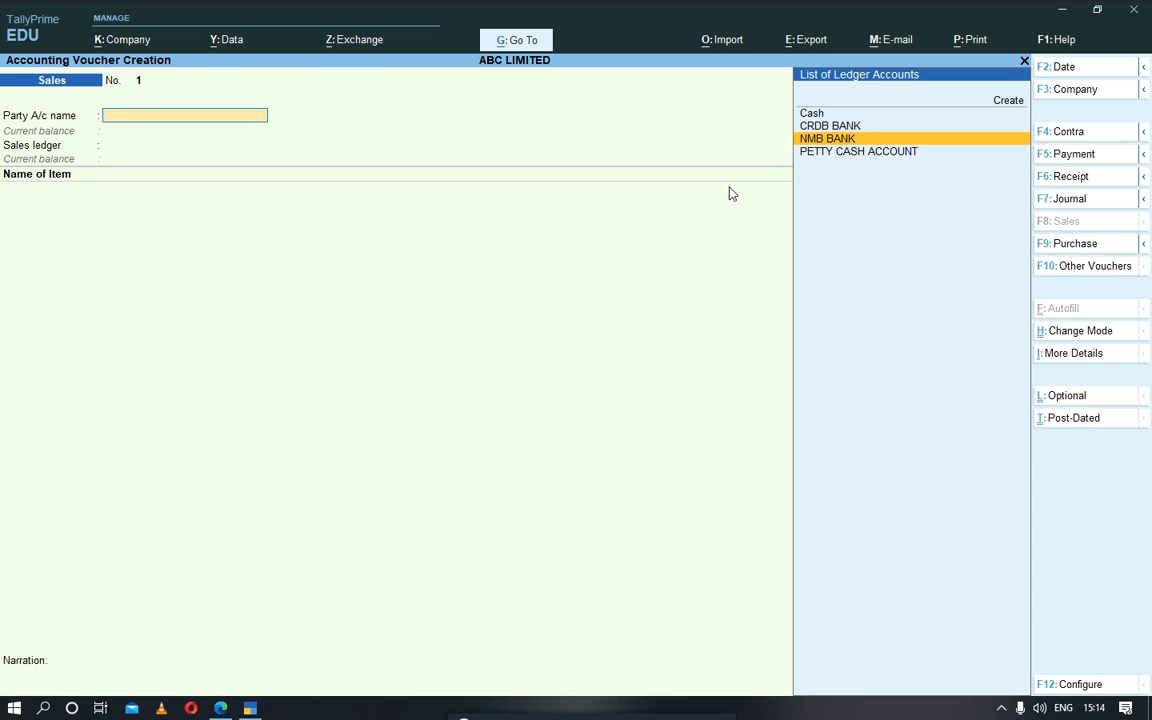
{"action": "key", "text": "Up"}
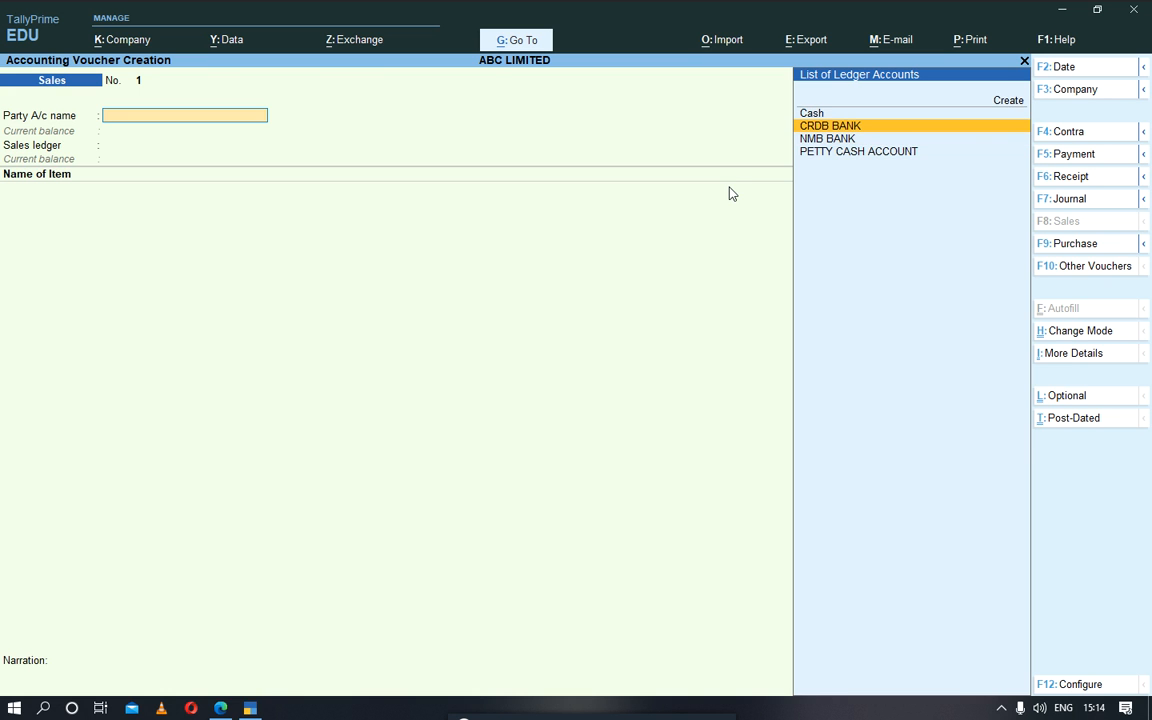
{"action": "key", "text": "Return"}
{"action": "key", "text": "Return"}
{"action": "key", "text": "Return"}
{"action": "key", "text": "Return"}
{"action": "key", "text": "Return"}
{"action": "key", "text": "Return"}
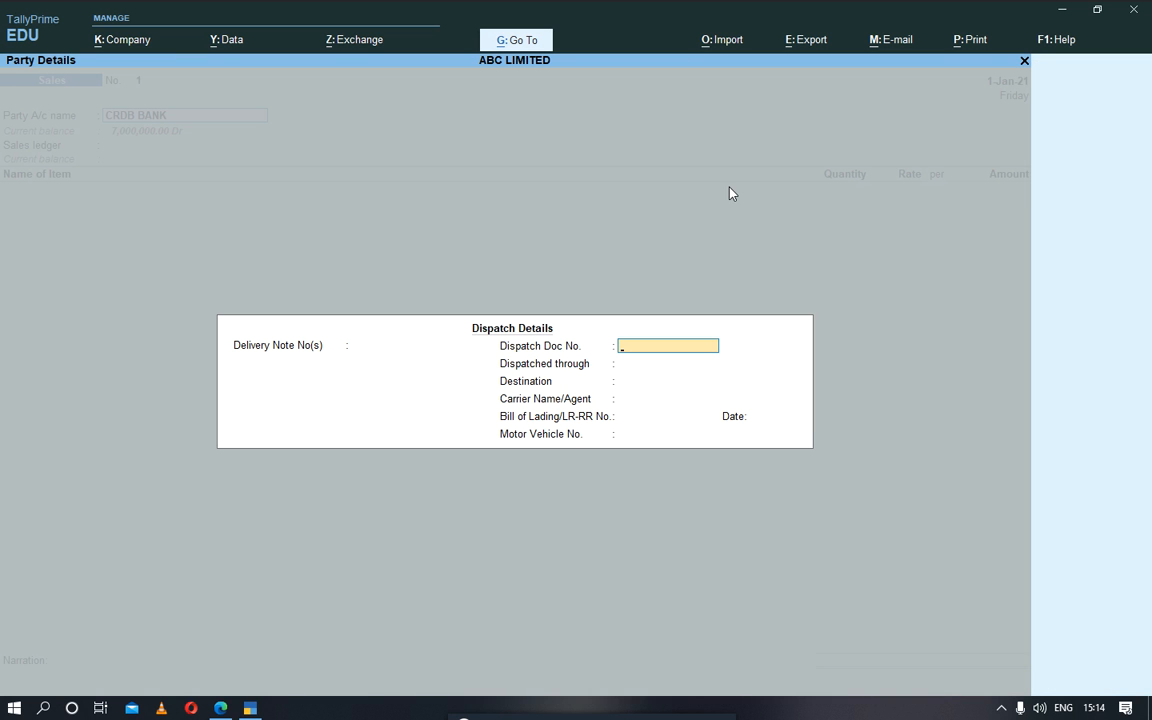
Step: Accept the default party details and use SALES ACCOUNT as the sales ledger
{"action": "key", "text": "Return"}
{"action": "key", "text": "Return"}
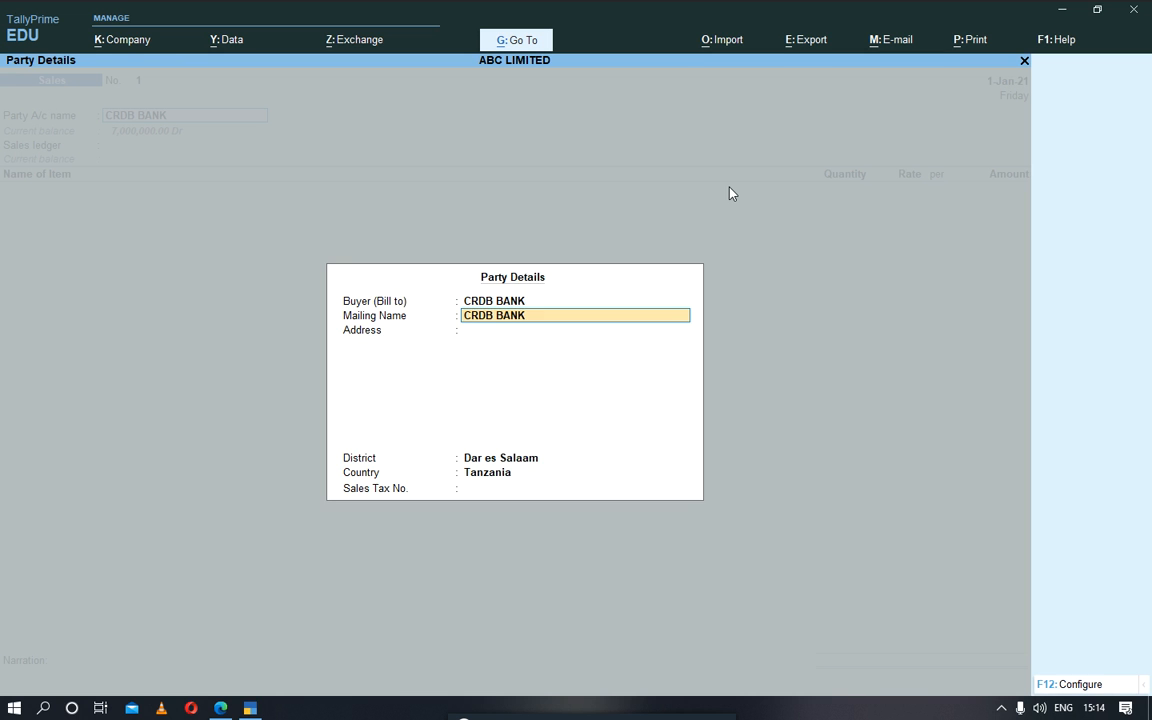
{"action": "key", "text": "Return"}
{"action": "key", "text": "Return"}
{"action": "key", "text": "Return"}
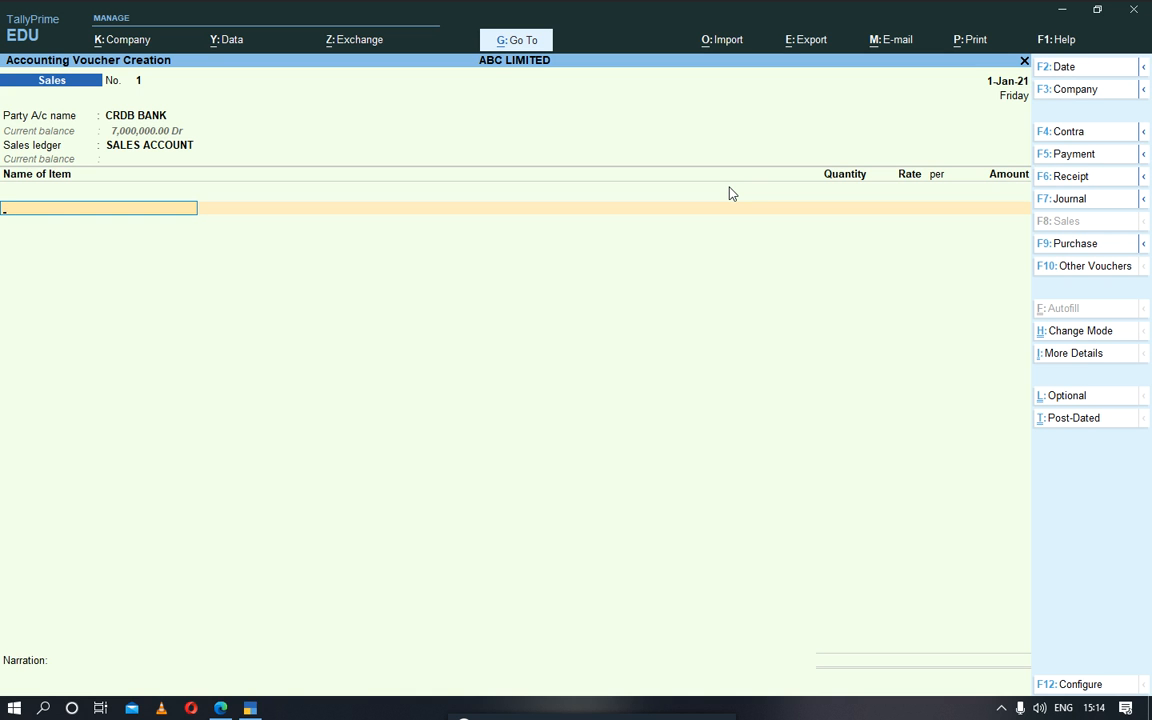
Step: Add SUMSUNG A30 as the sales voucher's item and allocate it to the DAR ES SALAAM location
{"action": "key", "text": "Return"}
{"action": "key", "text": "BackSpace"}
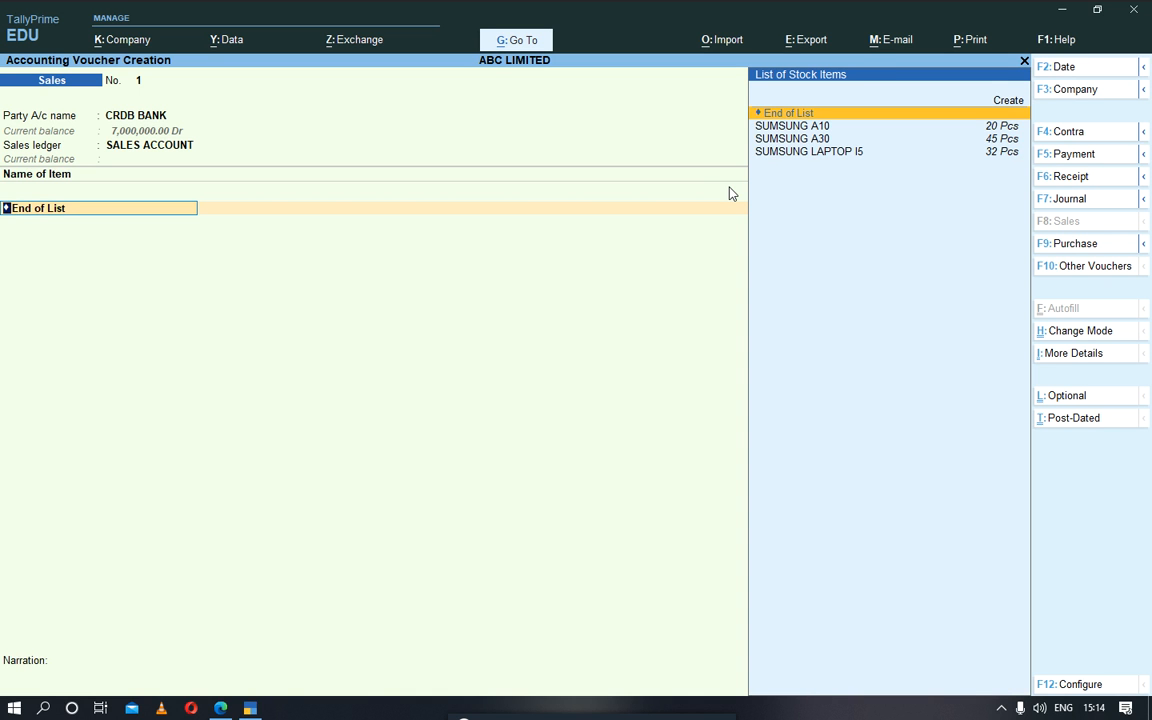
{"action": "key", "text": "Down"}
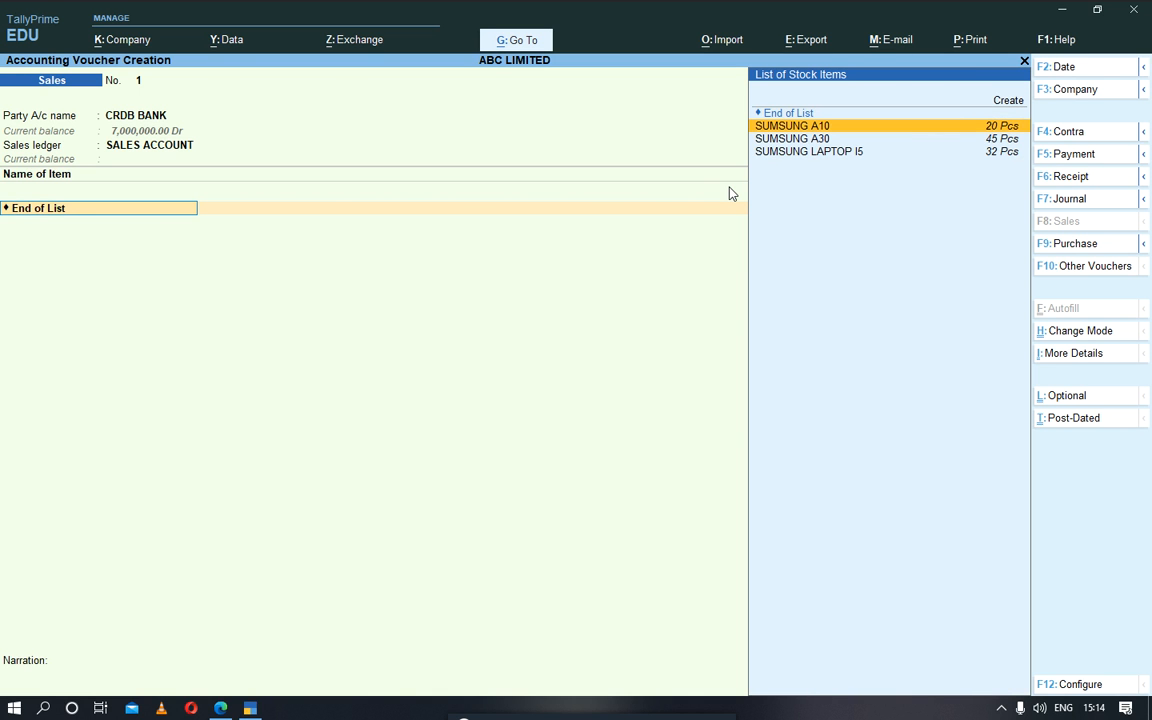
{"action": "key", "text": "Down"}
{"action": "key", "text": "Return"}
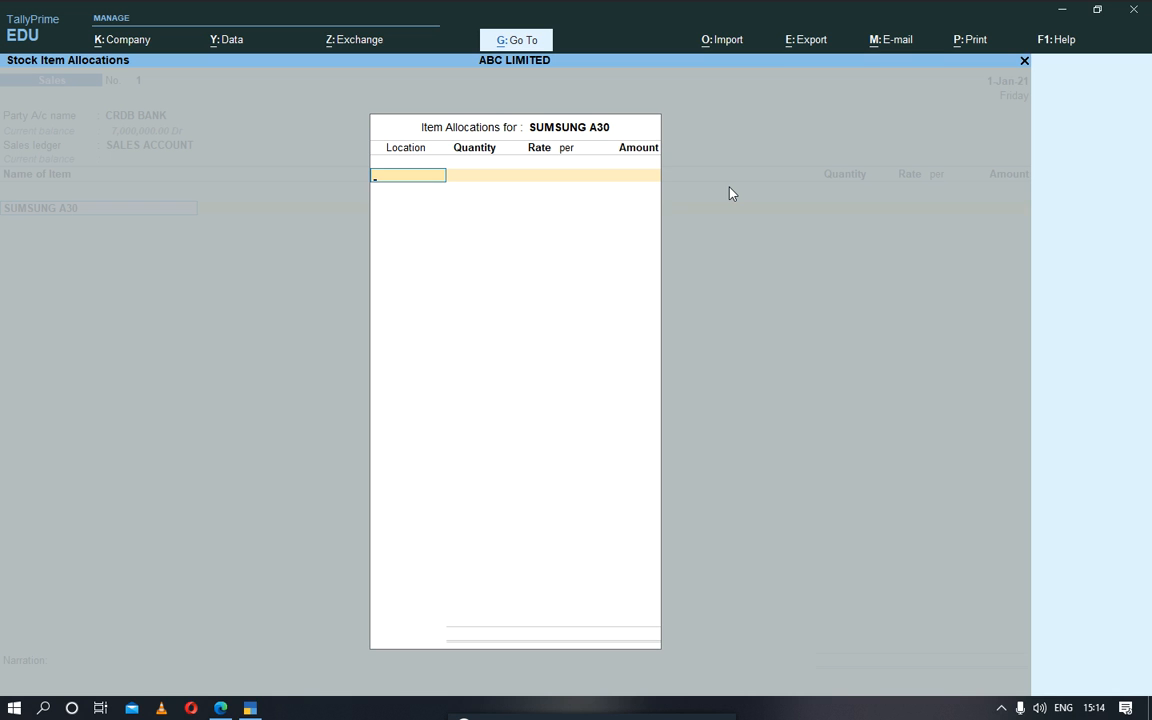
{"action": "key", "text": "Return"}
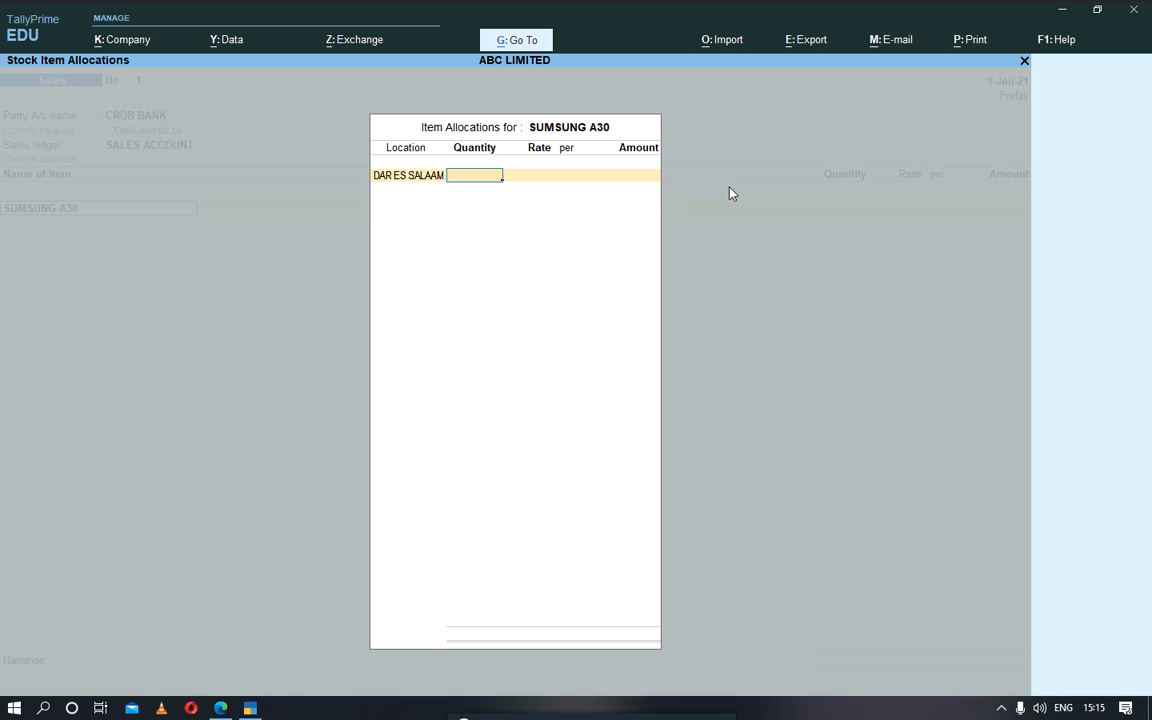
Step: Set the SUMSUNG A30 quantity at DAR ES SALAAM to 8 Pcs and leave the rate blank
{"action": "type", "text": "8"}
{"action": "key", "text": "Return"}
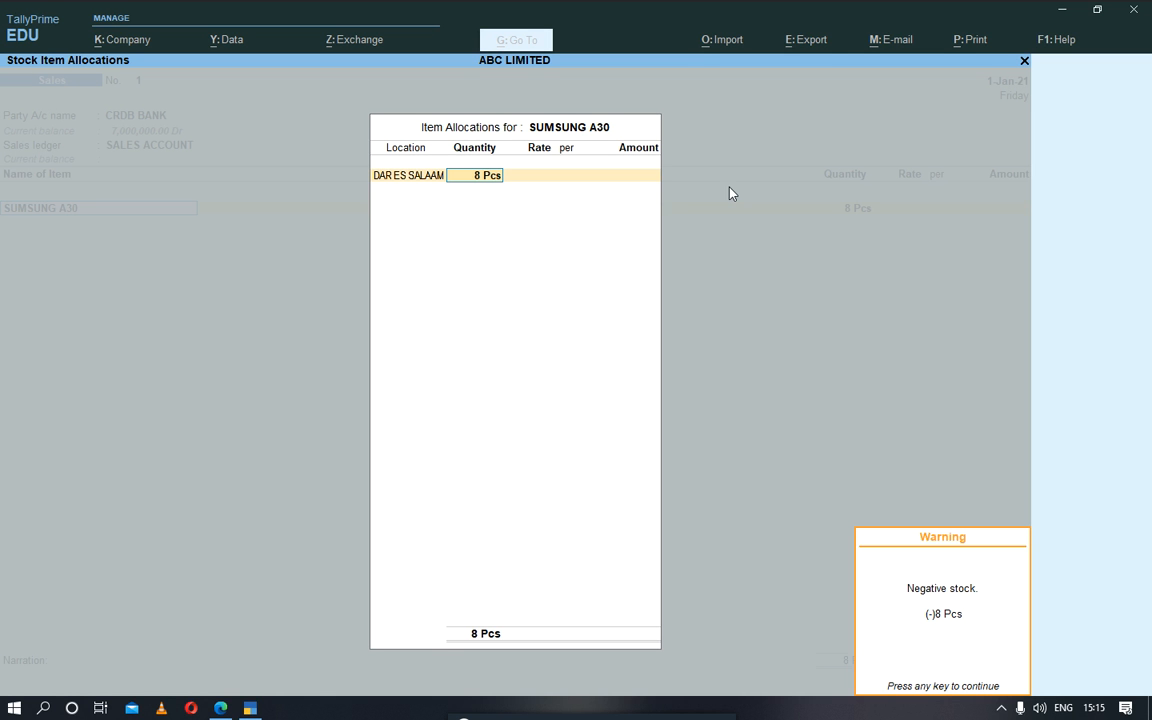
{"action": "key", "text": "Return"}
{"action": "key", "text": "Return"}
{"action": "key", "text": "Return"}
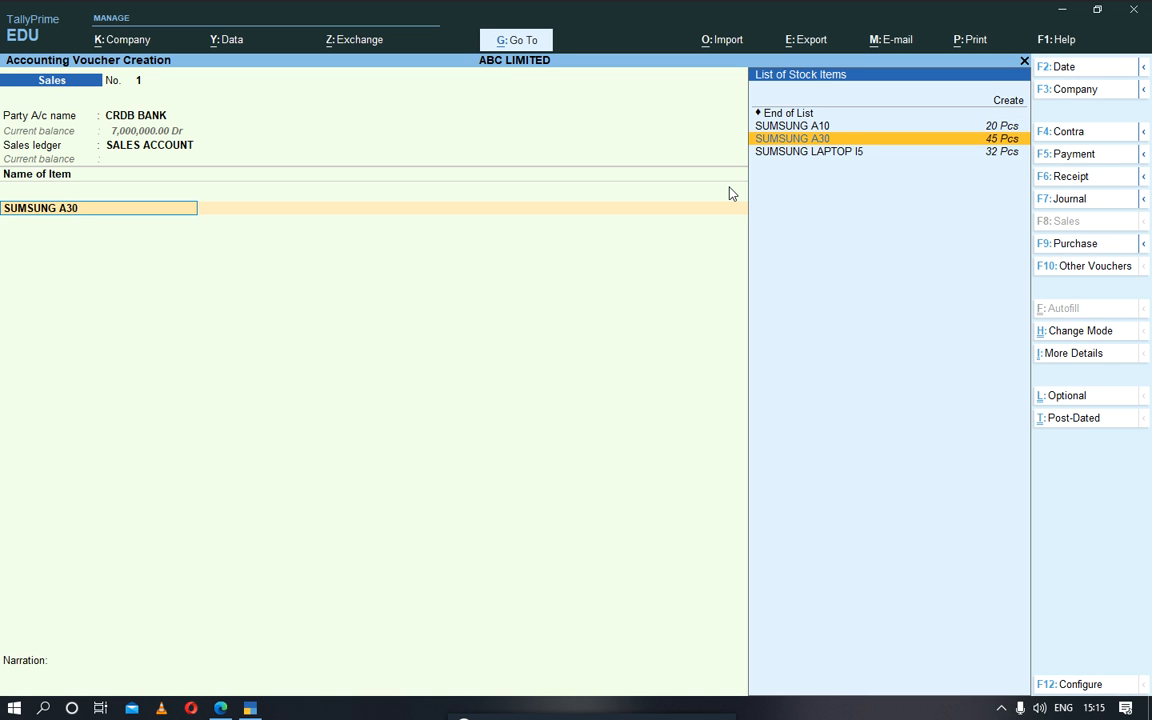
Step: Reopen the SUMSUNG A30 allocation and keep DAR ES SALAAM as its location with 8 Pcs
{"action": "key", "text": "Up"}
{"action": "key", "text": "Down"}
{"action": "key", "text": "Return"}
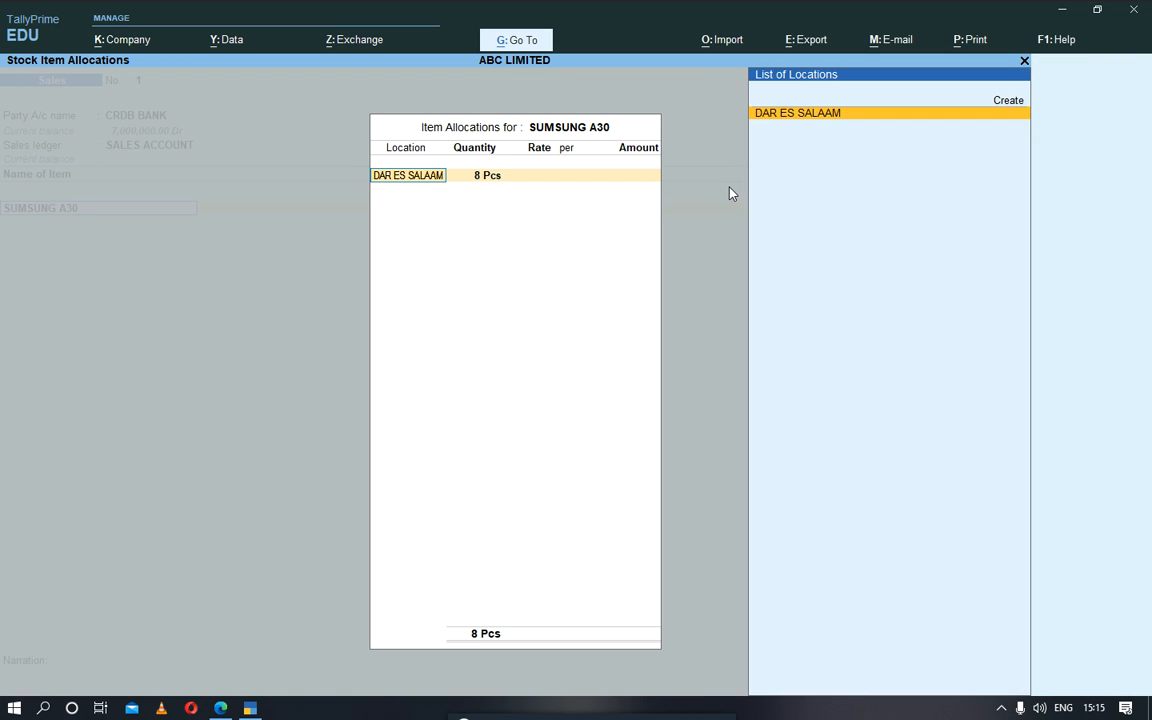
{"action": "key", "text": "Return"}
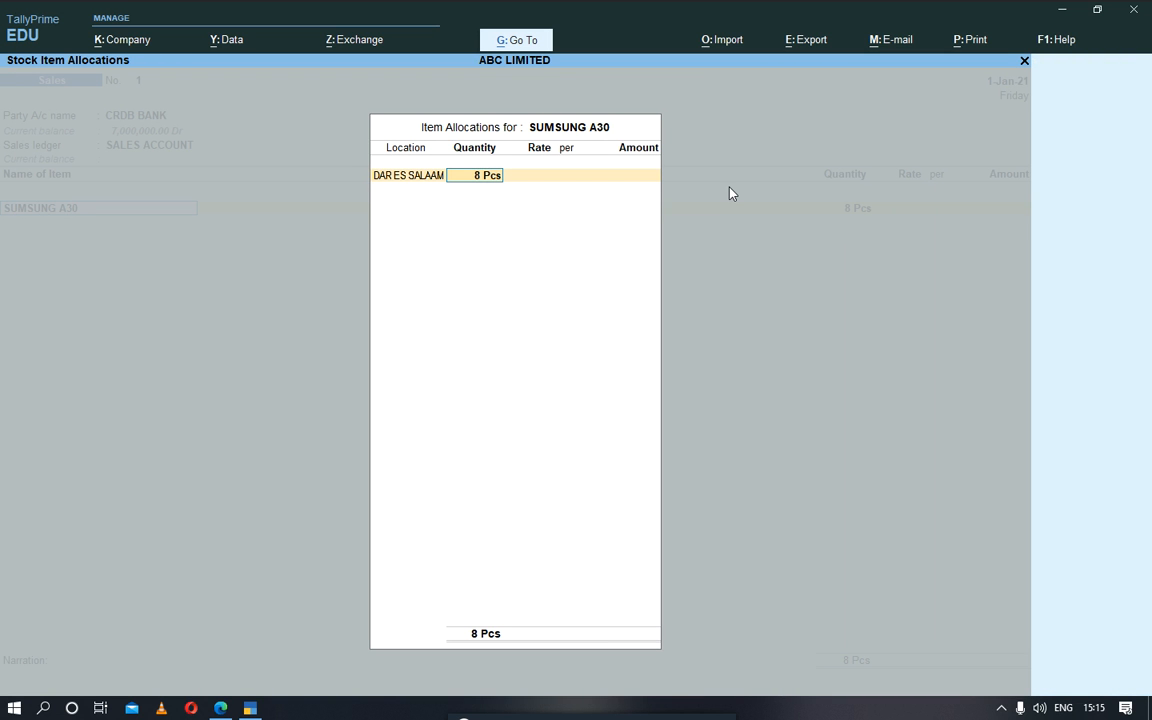
{"action": "key", "text": "Return"}
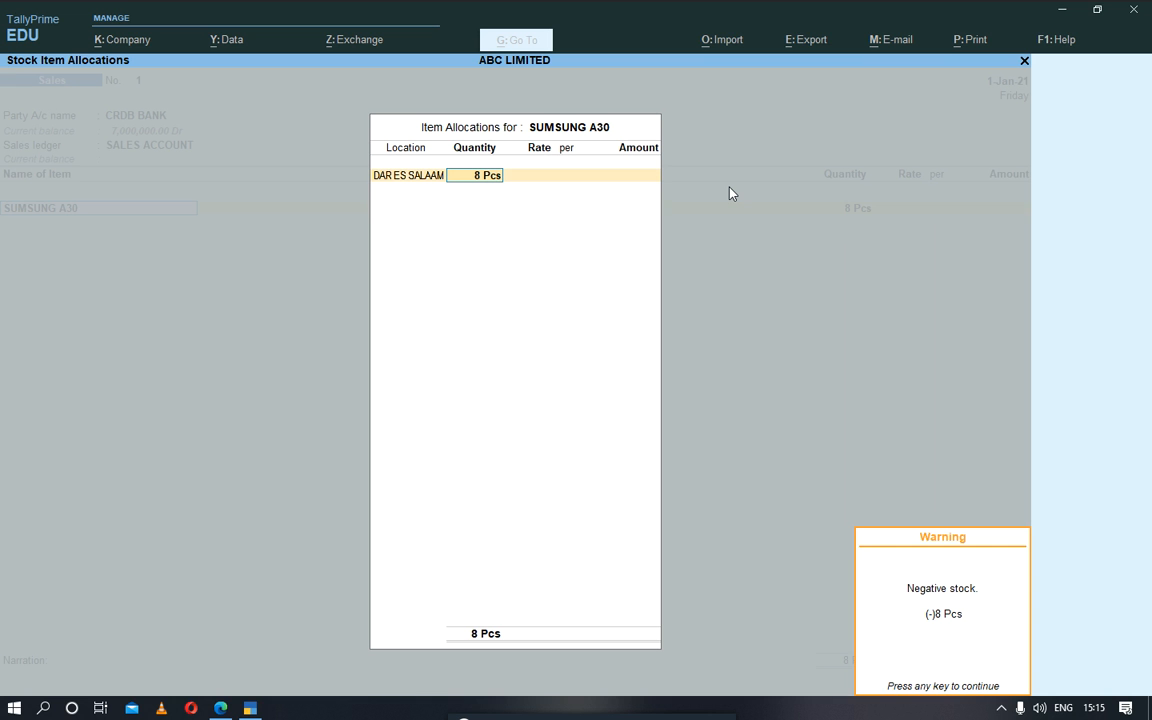
{"action": "key", "text": "Return"}
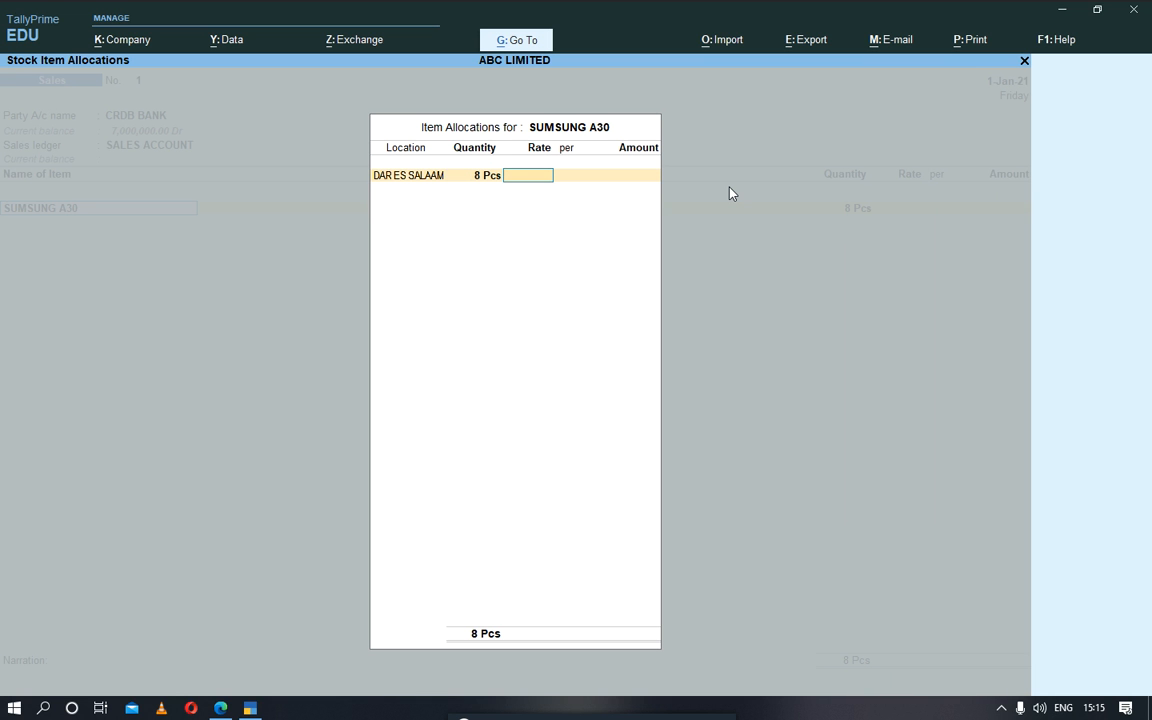
Step: Replace the sales voucher's item with SUMSUNG LAPTOP I5 and allocate it to the DAR ES SALAAM location
{"action": "key", "text": "Escape"}
{"action": "key", "text": "Return"}
{"action": "key", "text": "Down"}
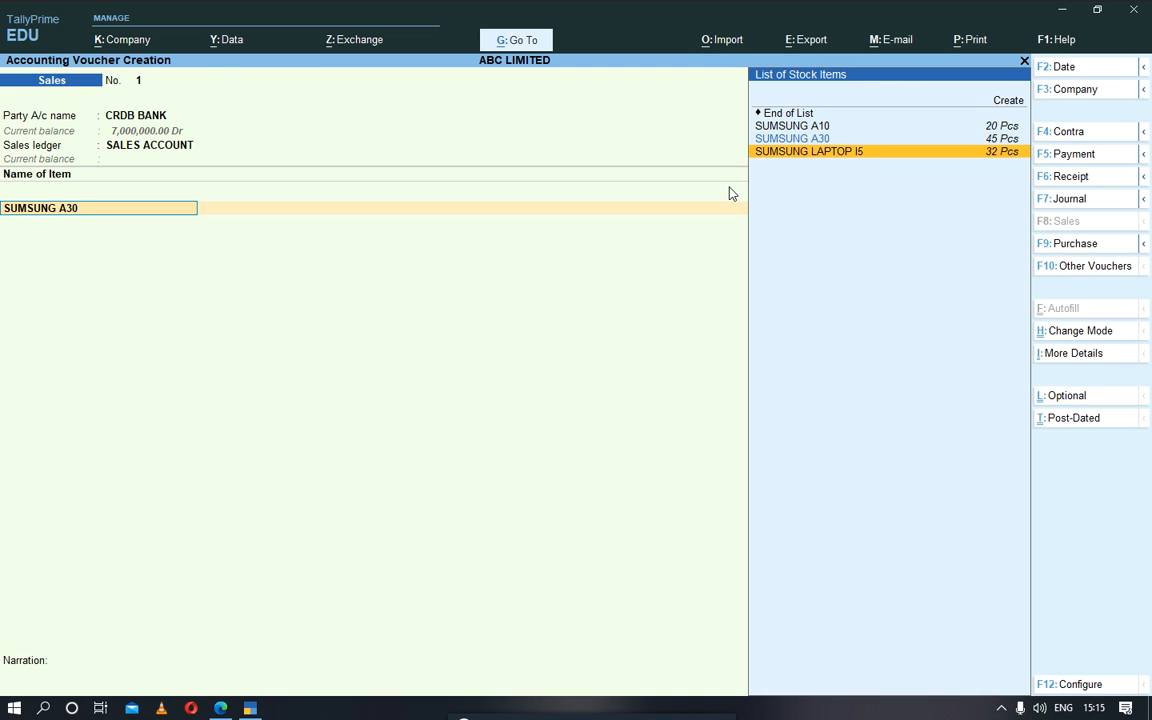
{"action": "key", "text": "Up"}
{"action": "key", "text": "Up"}
{"action": "key", "text": "Up"}
{"action": "key", "text": "Up"}
{"action": "key", "text": "Down"}
{"action": "key", "text": "Down"}
{"action": "key", "text": "Down"}
{"action": "key", "text": "Down"}
{"action": "key", "text": "Return"}
{"action": "key", "text": "Return"}
Step: Set the SUMSUNG LAPTOP I5 quantity to 10 Pcs, leave its rate blank and close the item allocation
{"action": "type", "text": "10"}
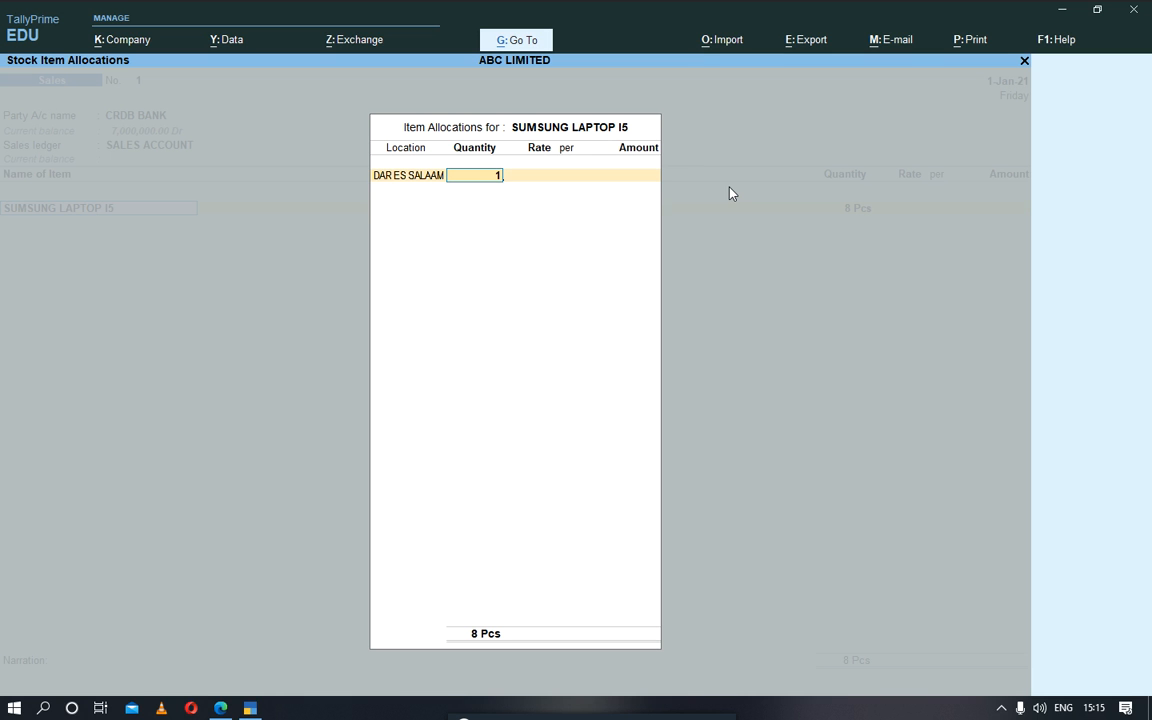
{"action": "key", "text": "Return"}
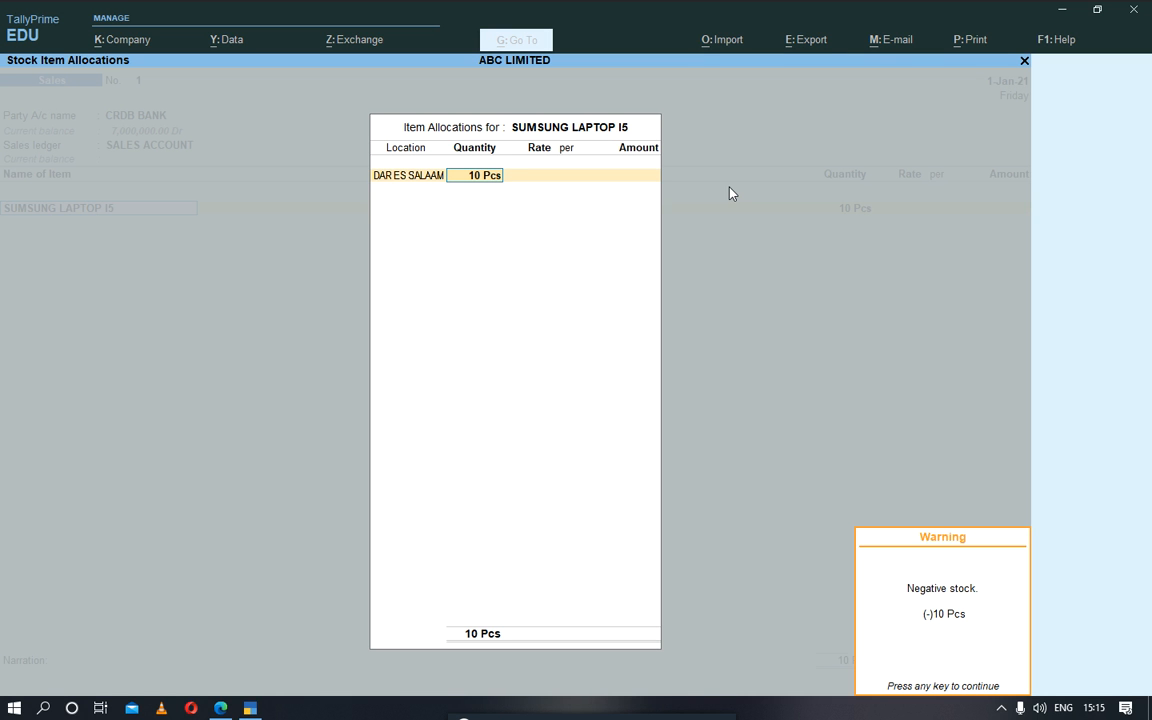
{"action": "key", "text": "Return"}
{"action": "key", "text": "Return"}
{"action": "key", "text": "Return"}
{"action": "key", "text": "Return"}
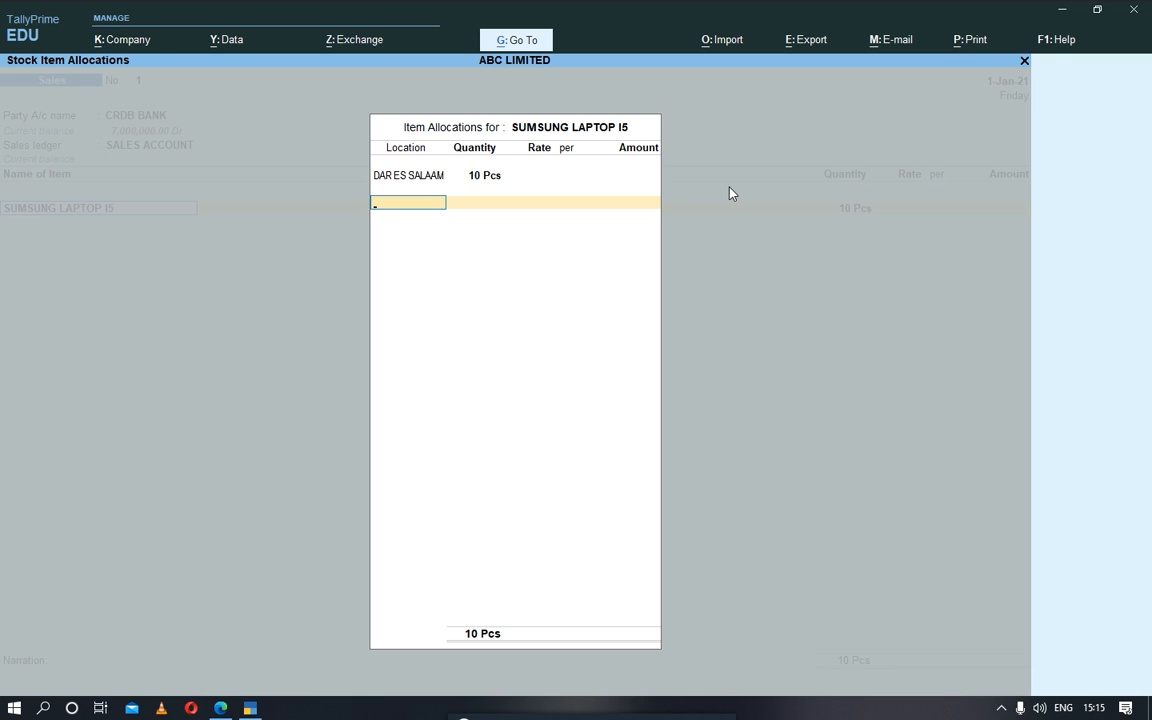
{"action": "key", "text": "Return"}
Step: Discard the unfinished sales voucher and return to the Gateway of Tally
{"action": "key", "text": "Up"}
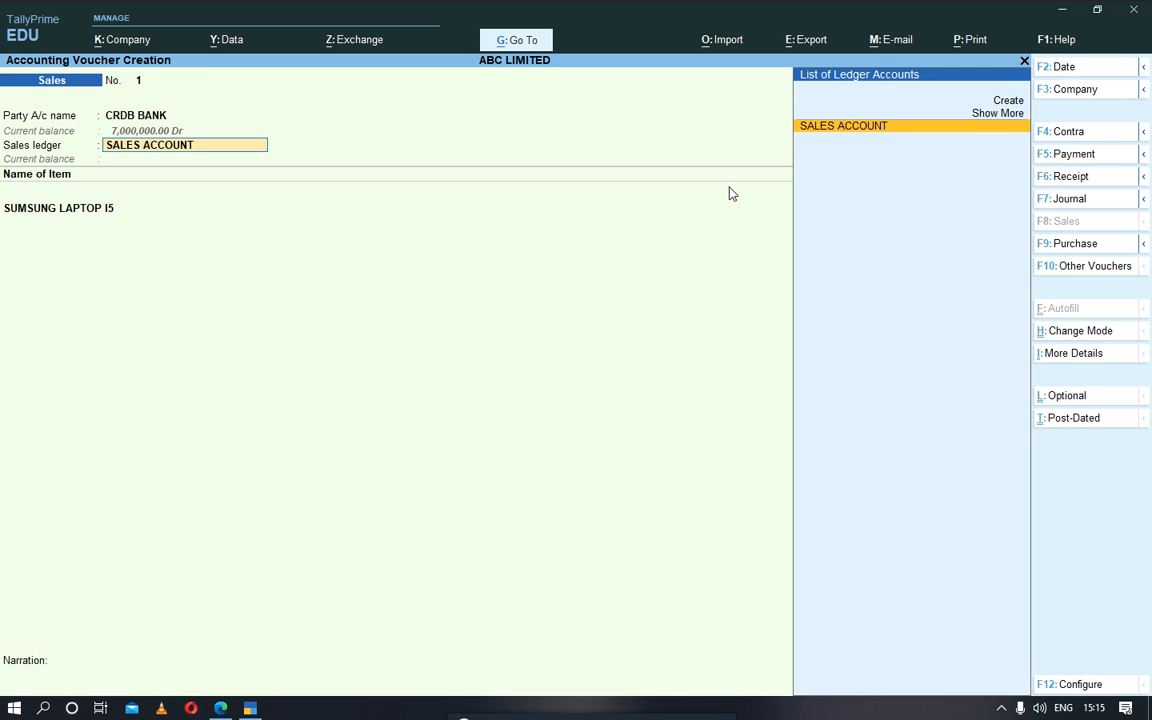
{"action": "key", "text": "Return"}
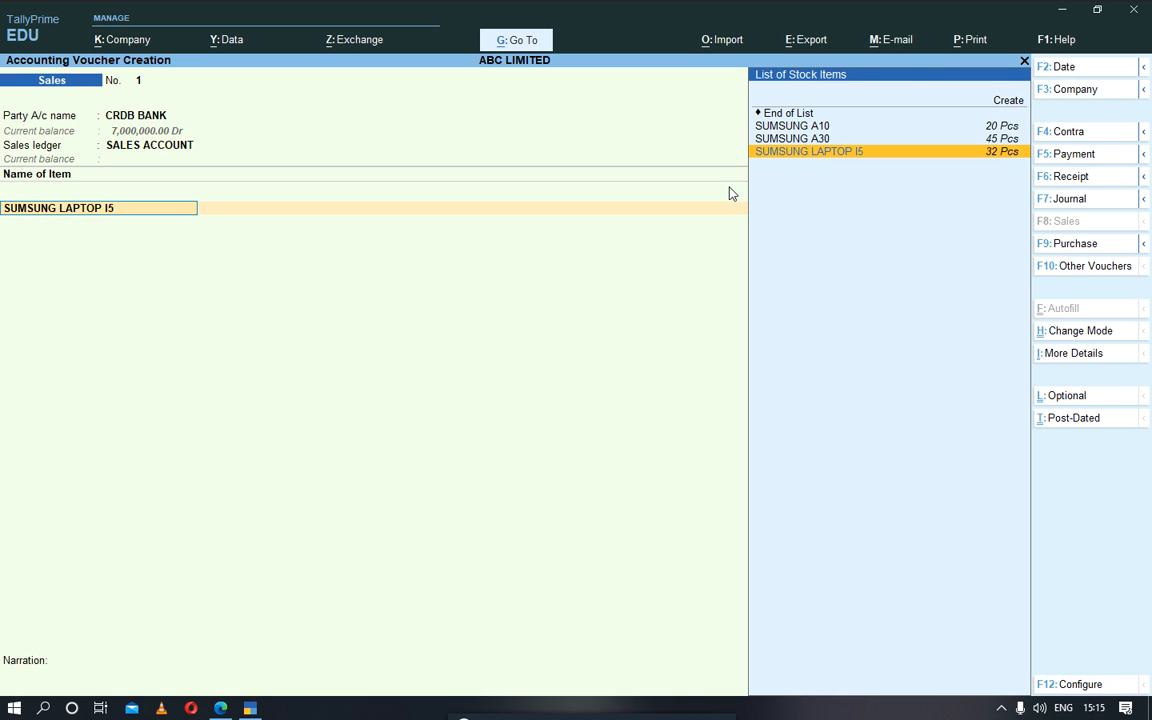
{"action": "key", "text": "Up"}
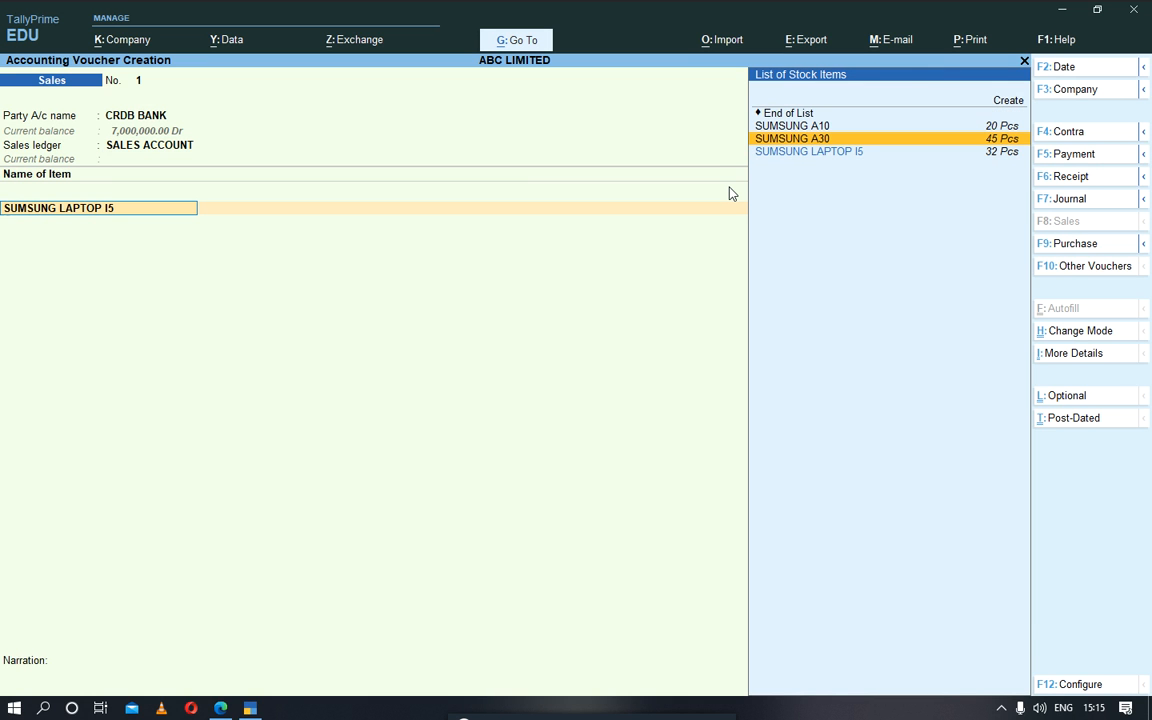
{"action": "key", "text": "Up"}
{"action": "key", "text": "Up"}
{"action": "key", "text": "Escape"}
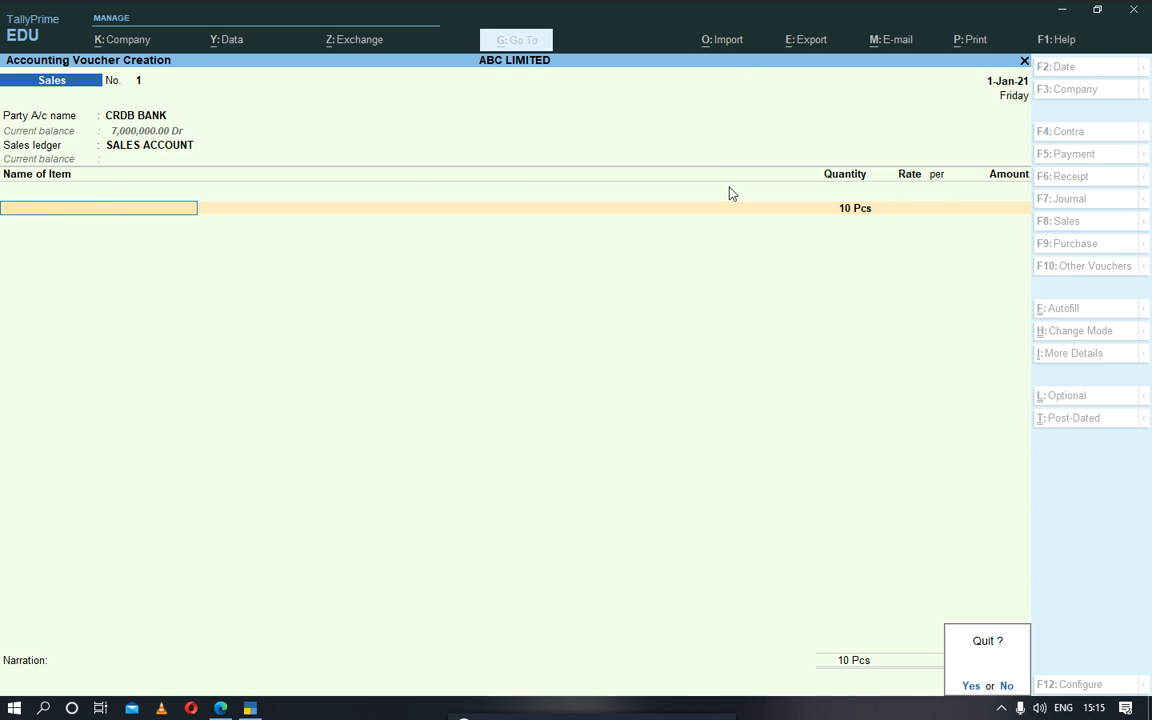
{"action": "key", "text": "y"}
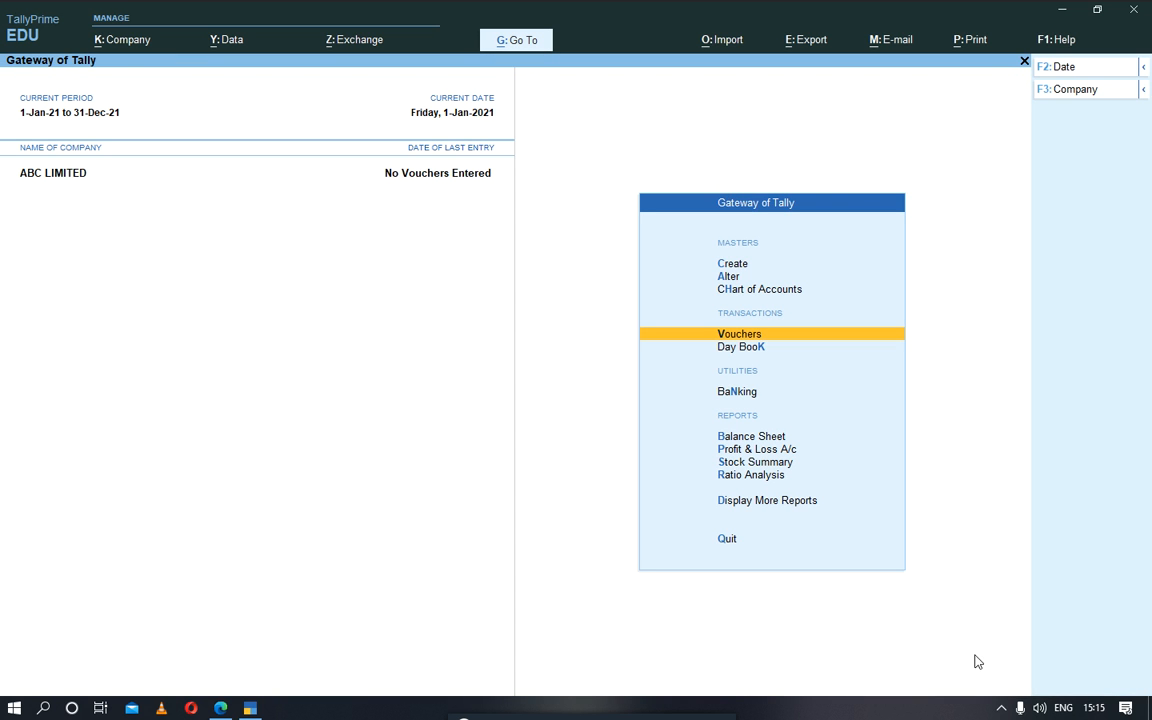
{"action": "left_click", "coordinate": [1001, 708]}
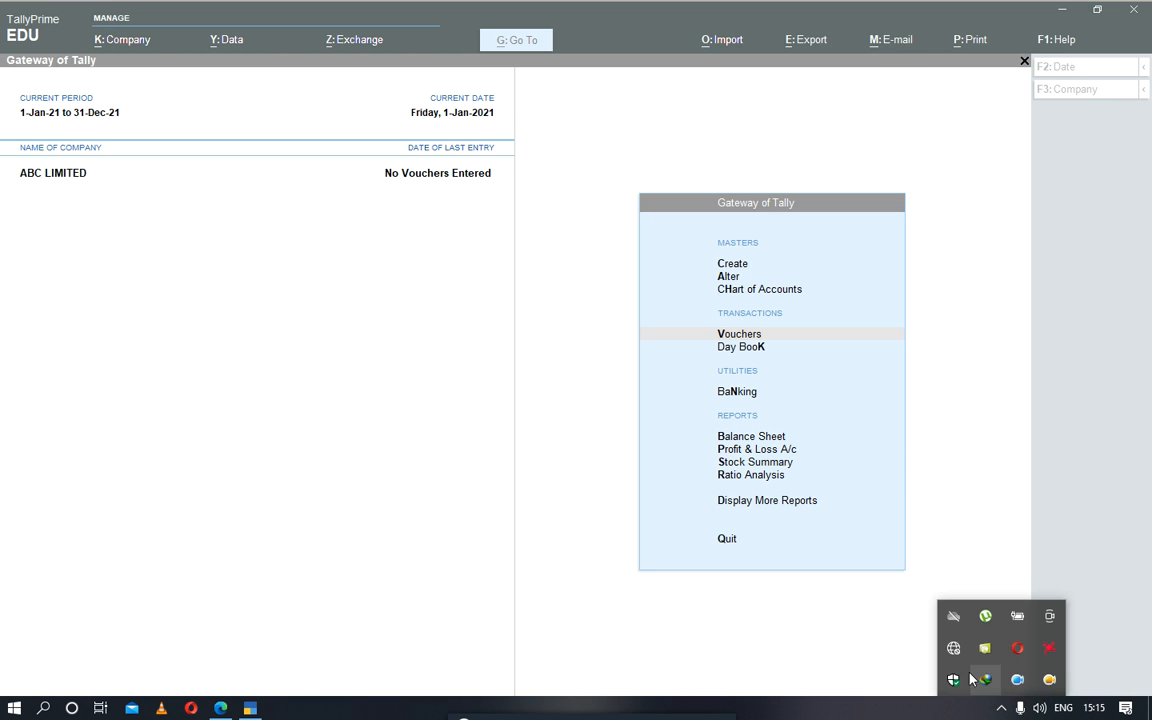
{"action": "left_click", "coordinate": [1019, 688]}
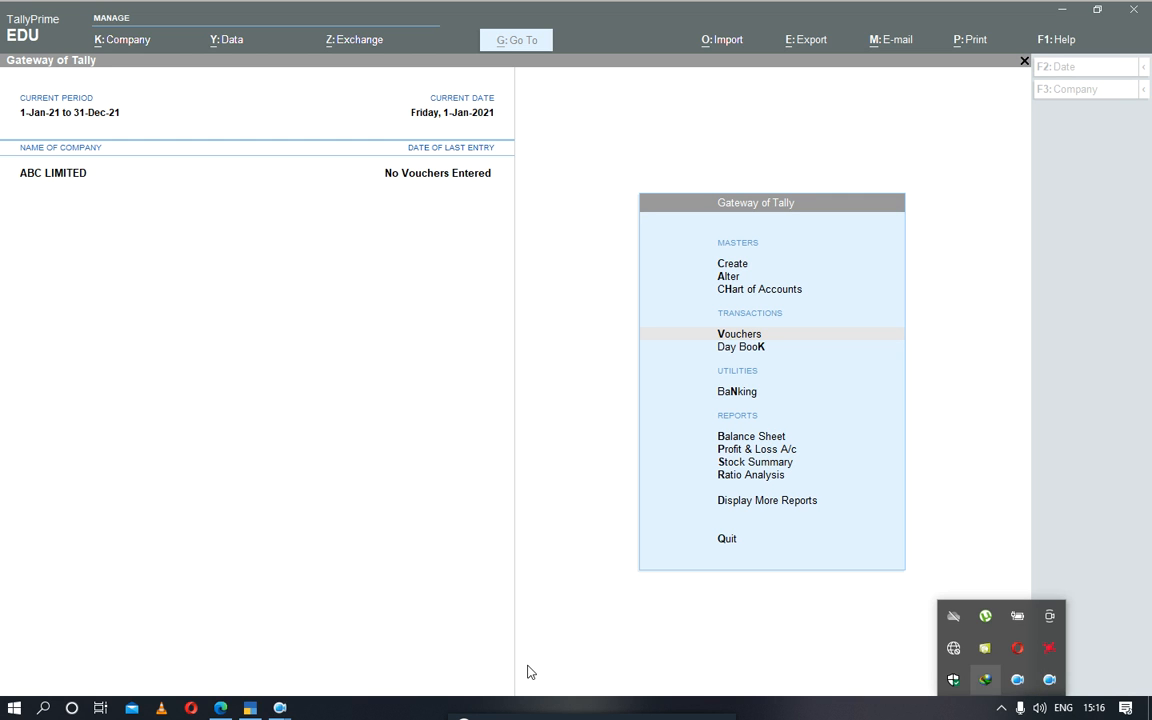
{"action": "left_click", "coordinate": [280, 708]}
{"action": "left_click", "coordinate": [243, 684]}
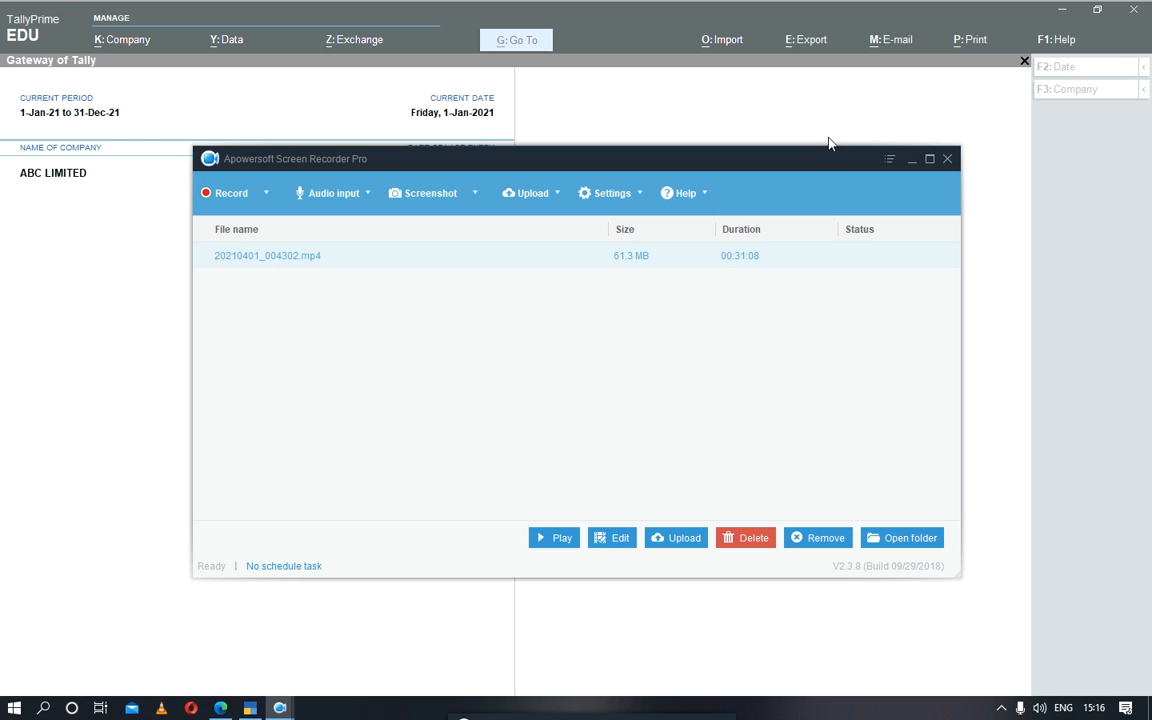
{"action": "left_click", "coordinate": [947, 161]}
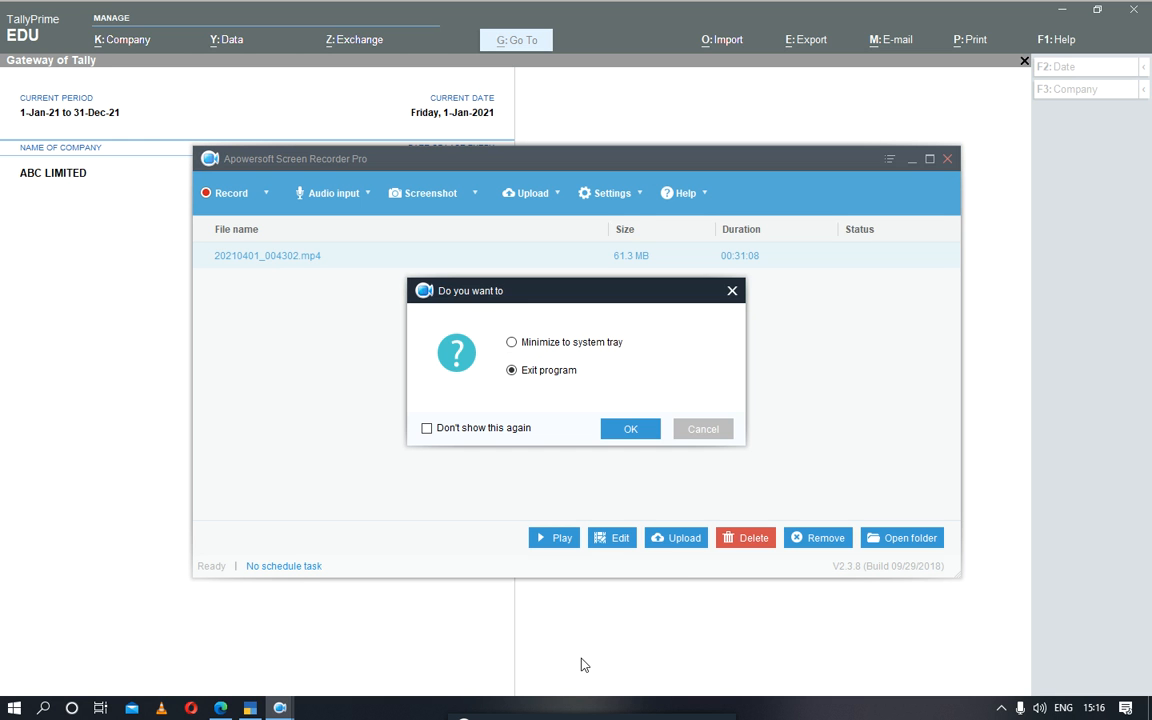
{"action": "left_click", "coordinate": [631, 431]}
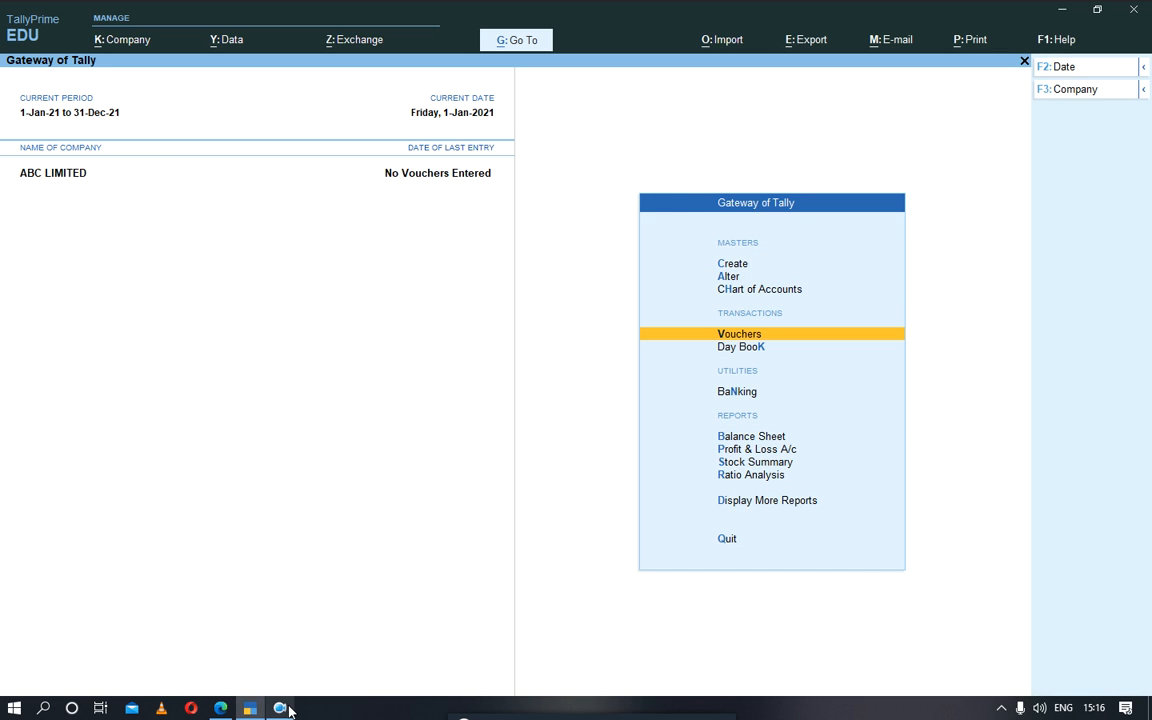